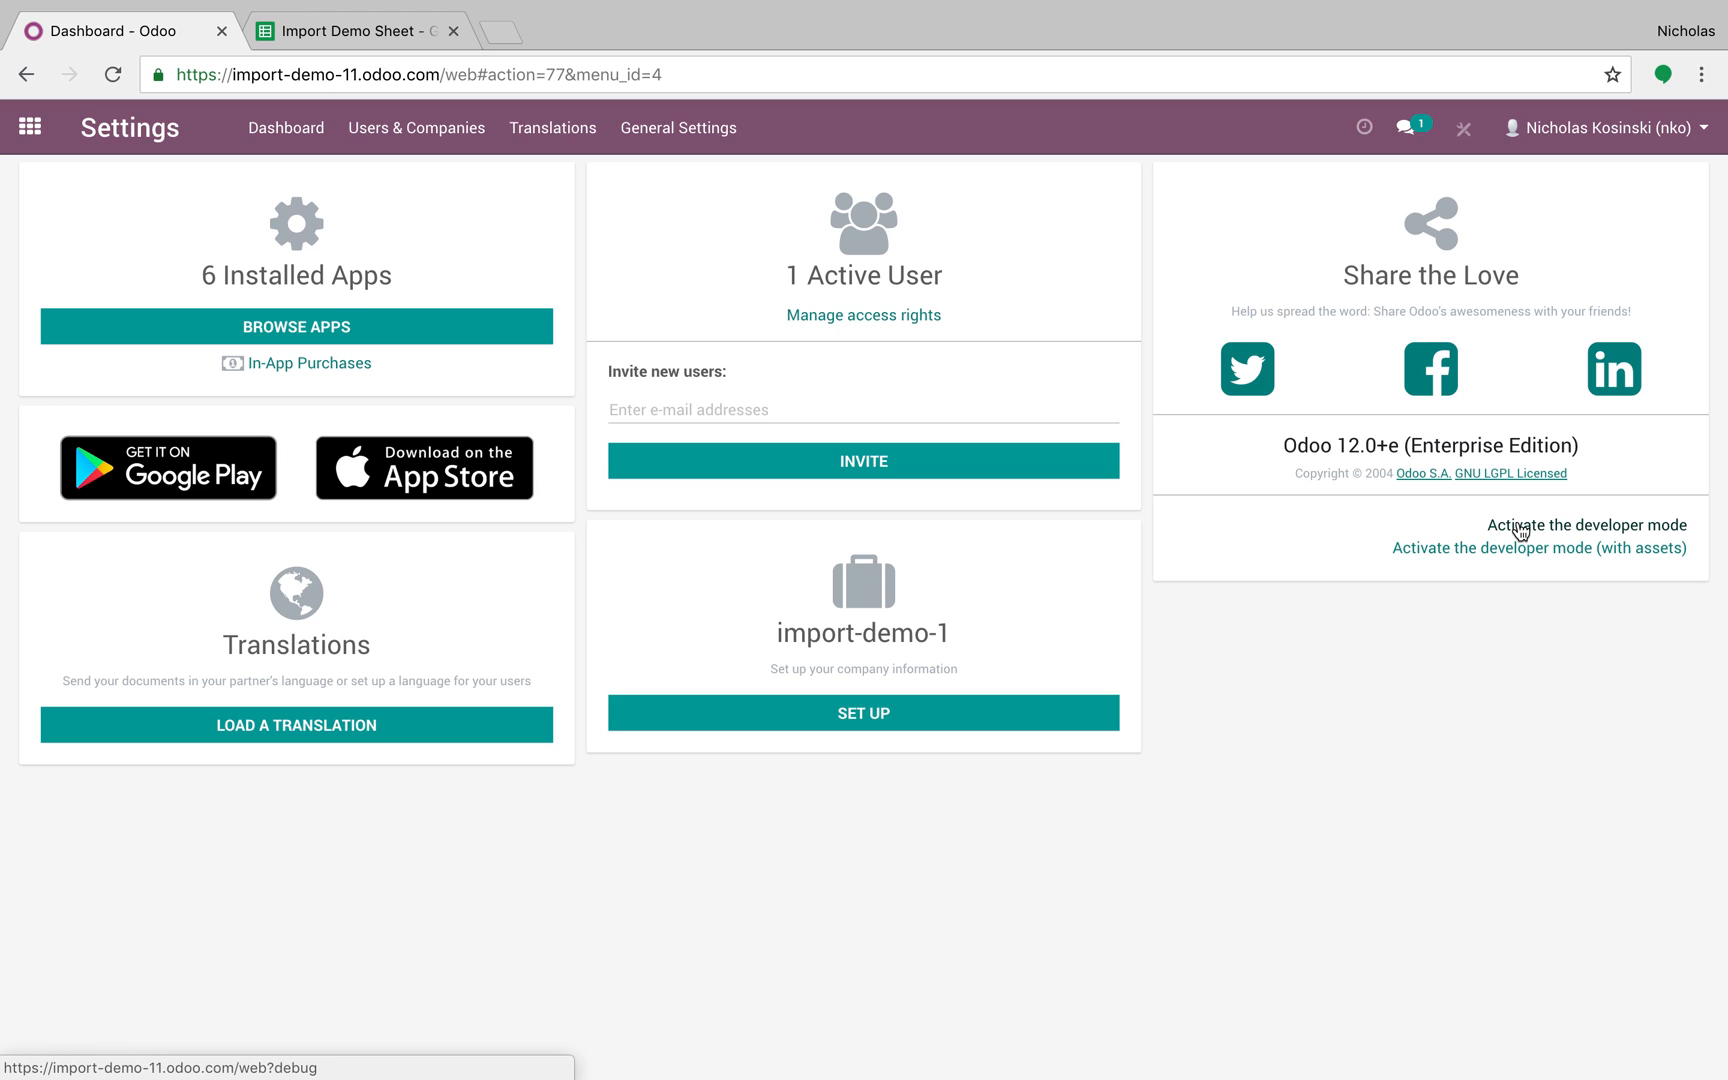
# Step: Activate developer mode, then choose Disable Tours from the bug-icon debug menu
pyautogui.click(1519, 530)
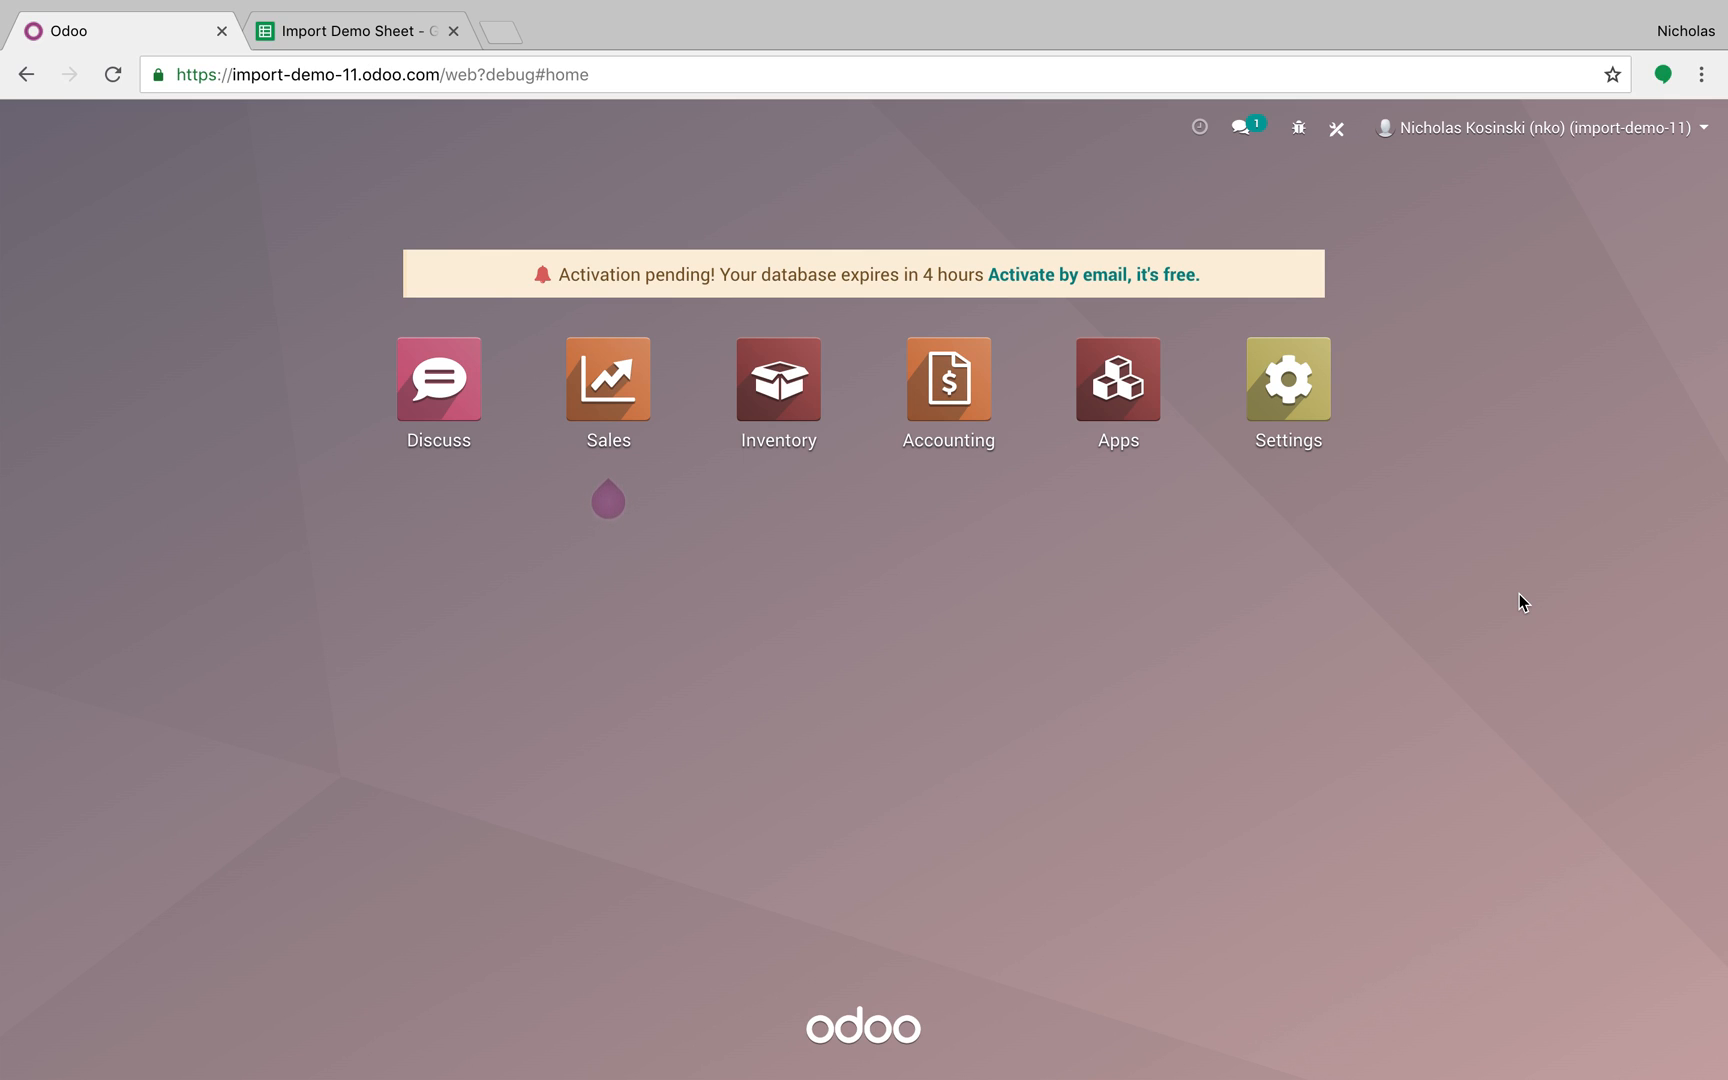
pyautogui.click(1299, 128)
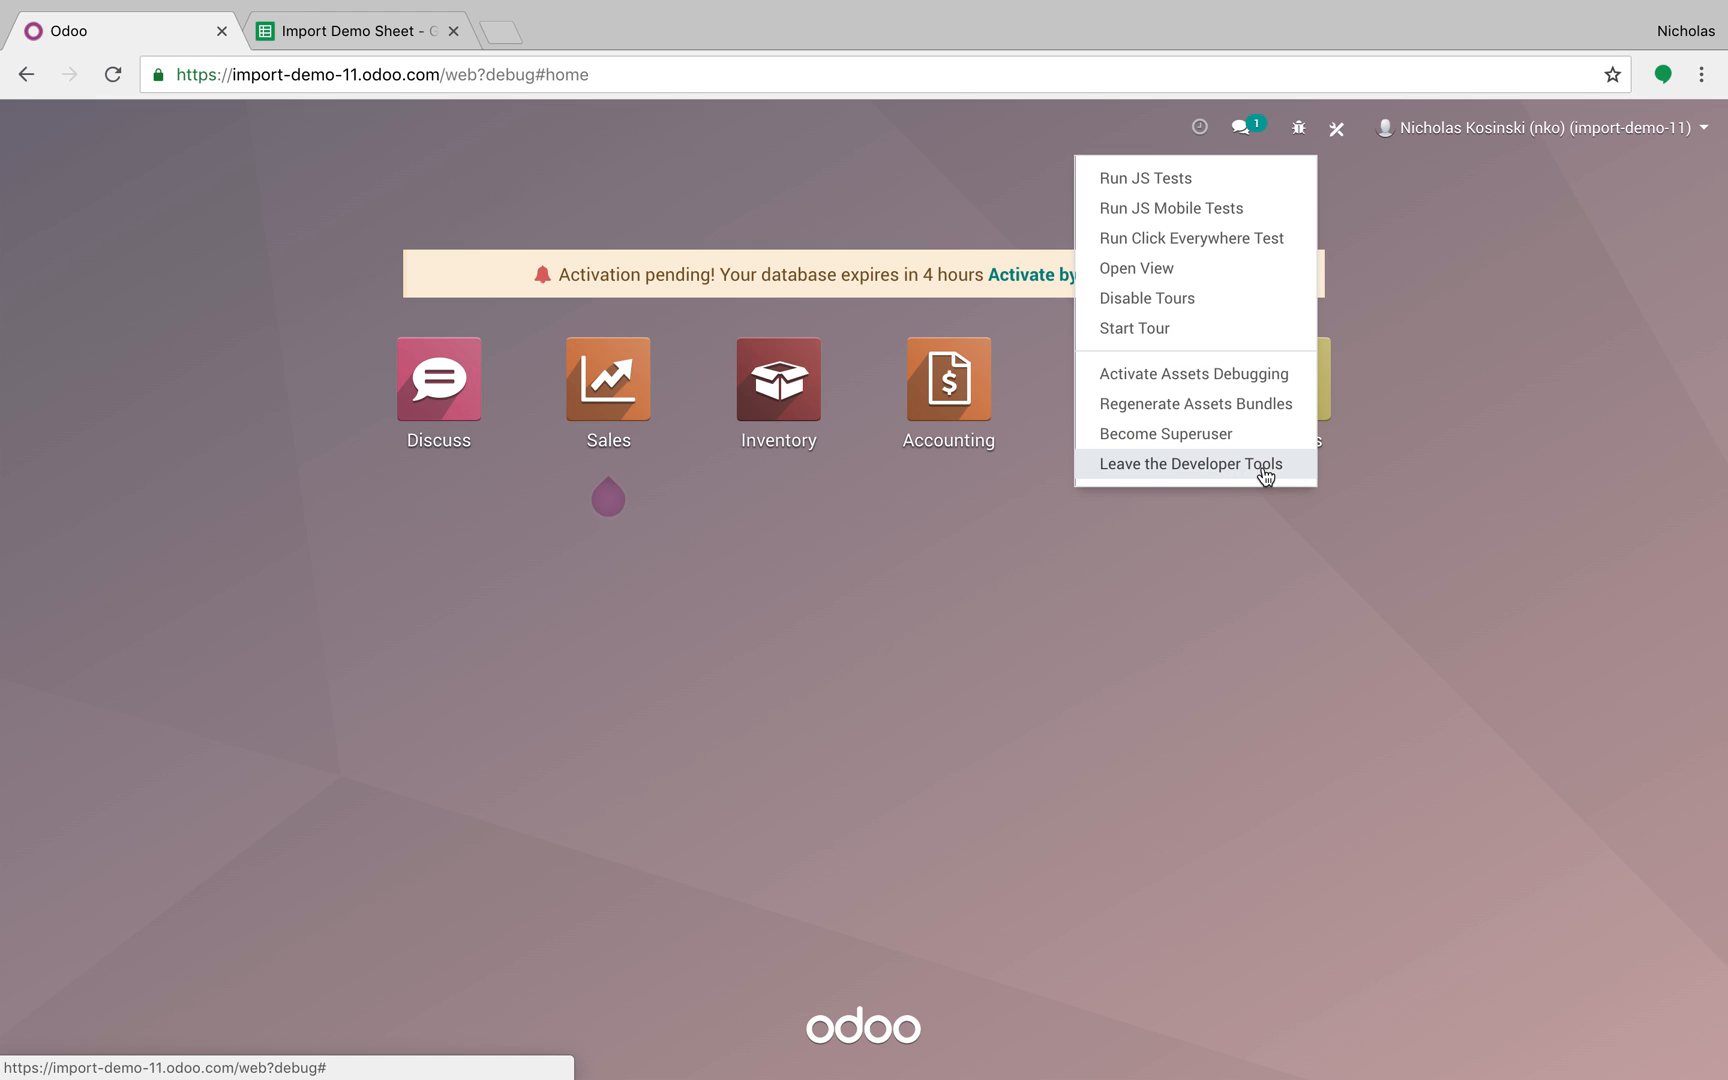
pyautogui.click(1180, 300)
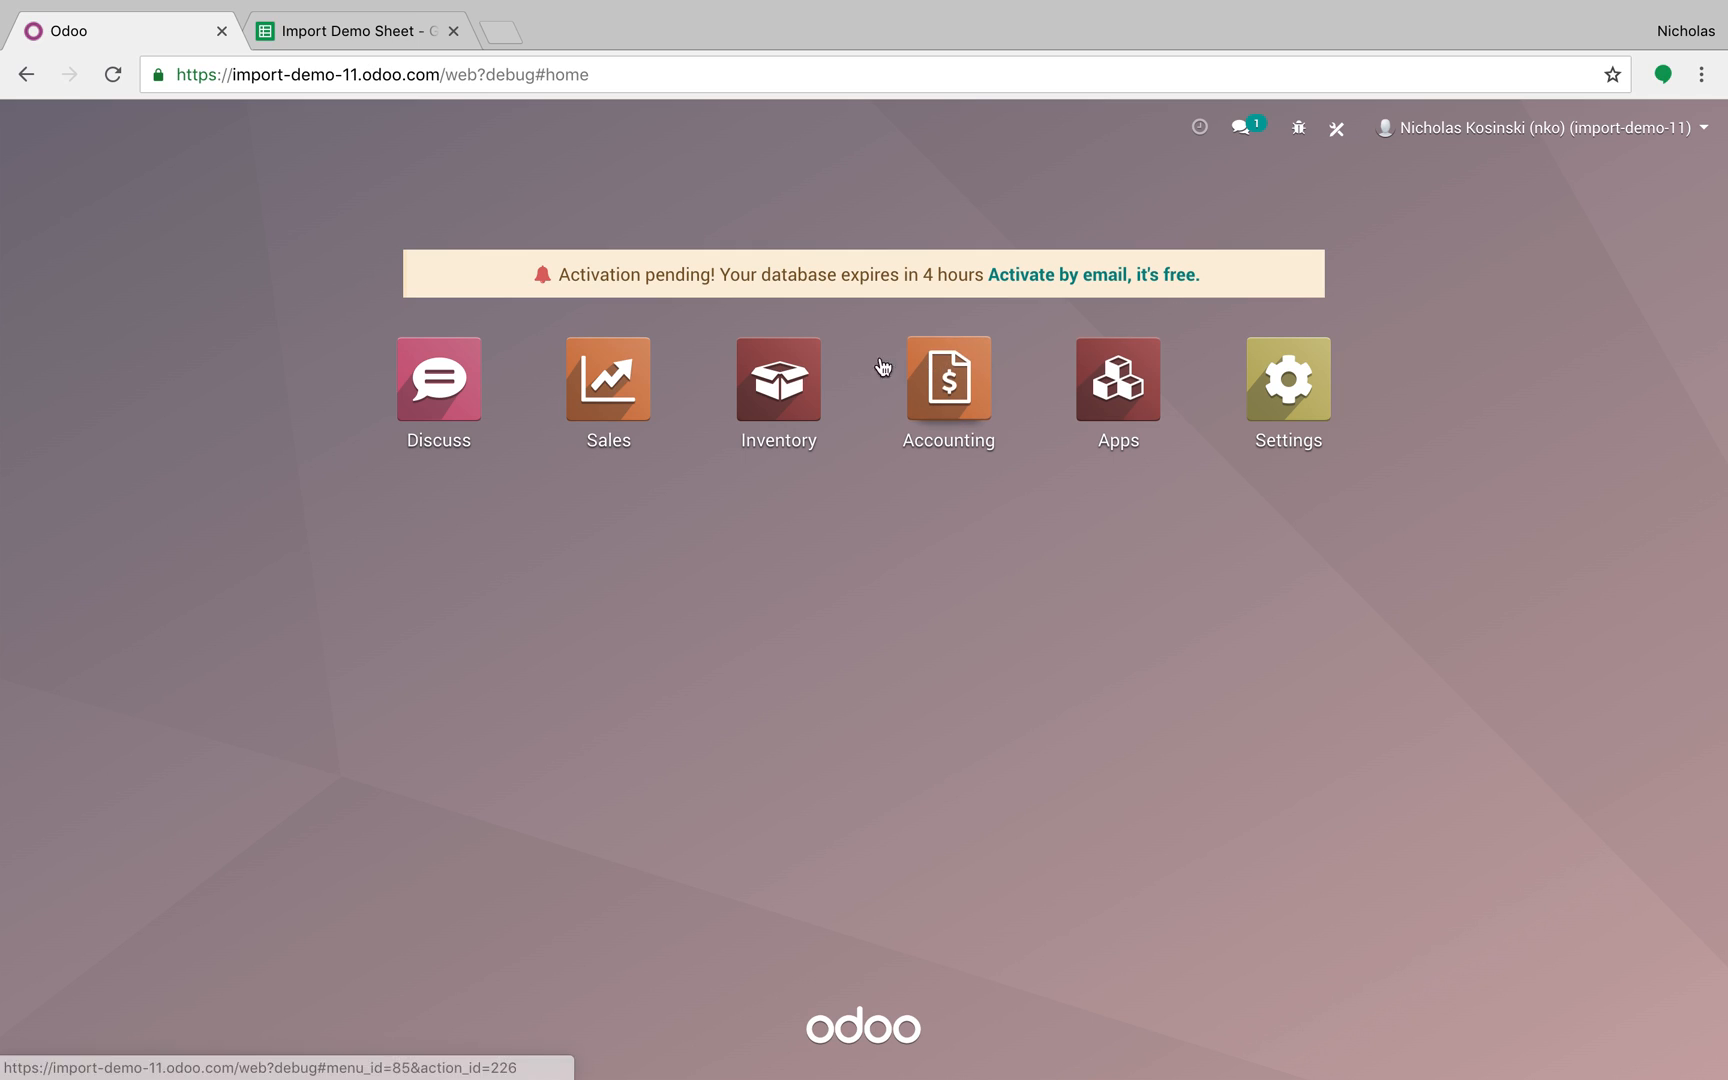
# Step: Go to Inventory > Master Data > Products and create a new product
pyautogui.click(833, 366)
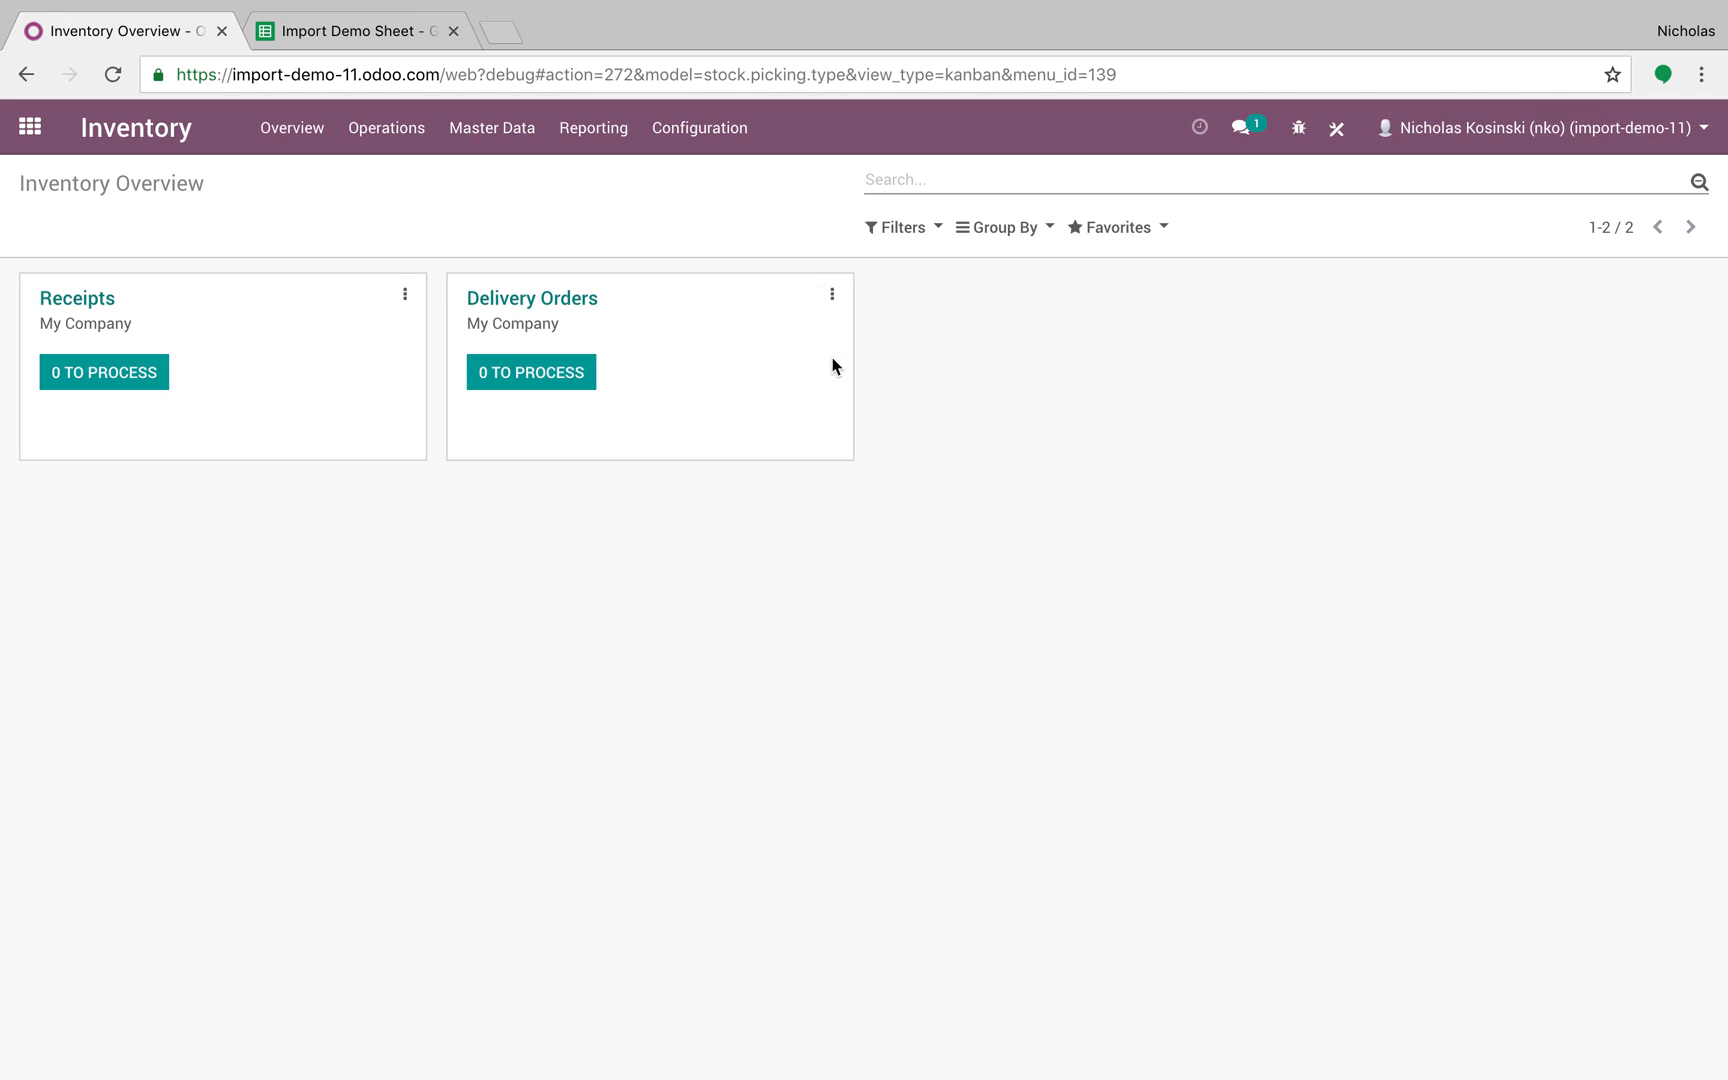
pyautogui.click(498, 140)
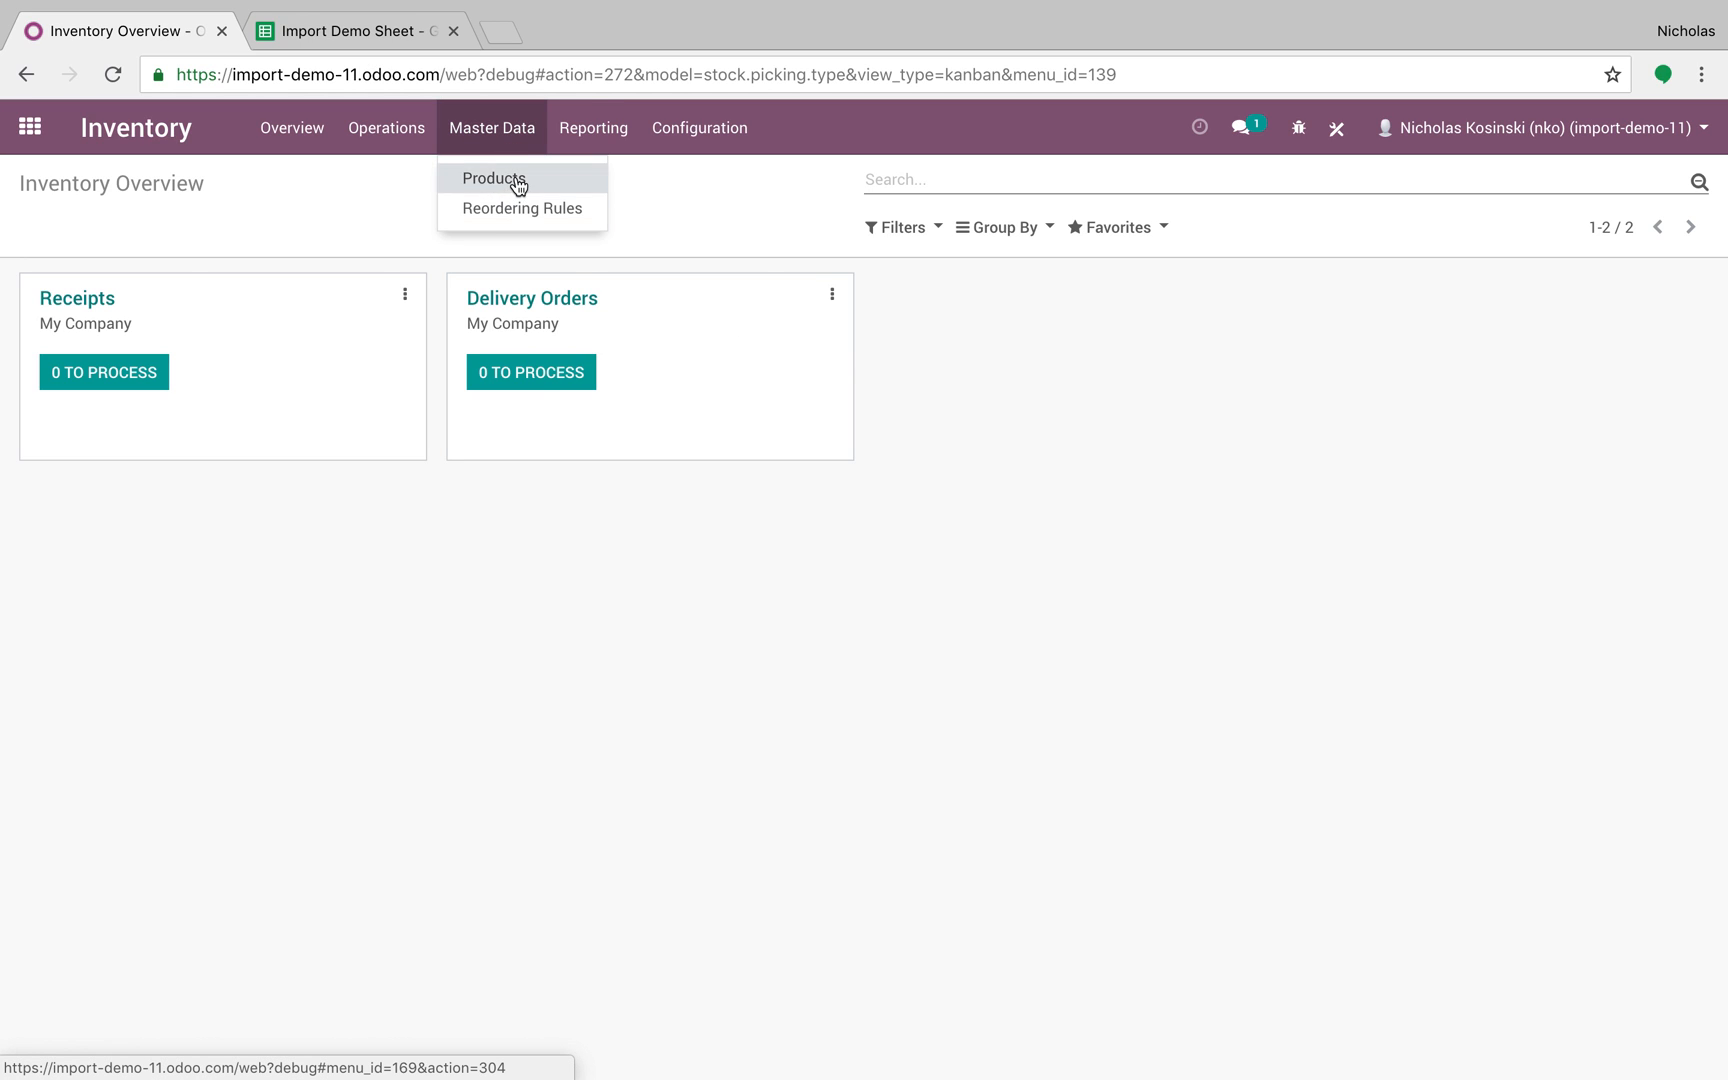
pyautogui.click(517, 180)
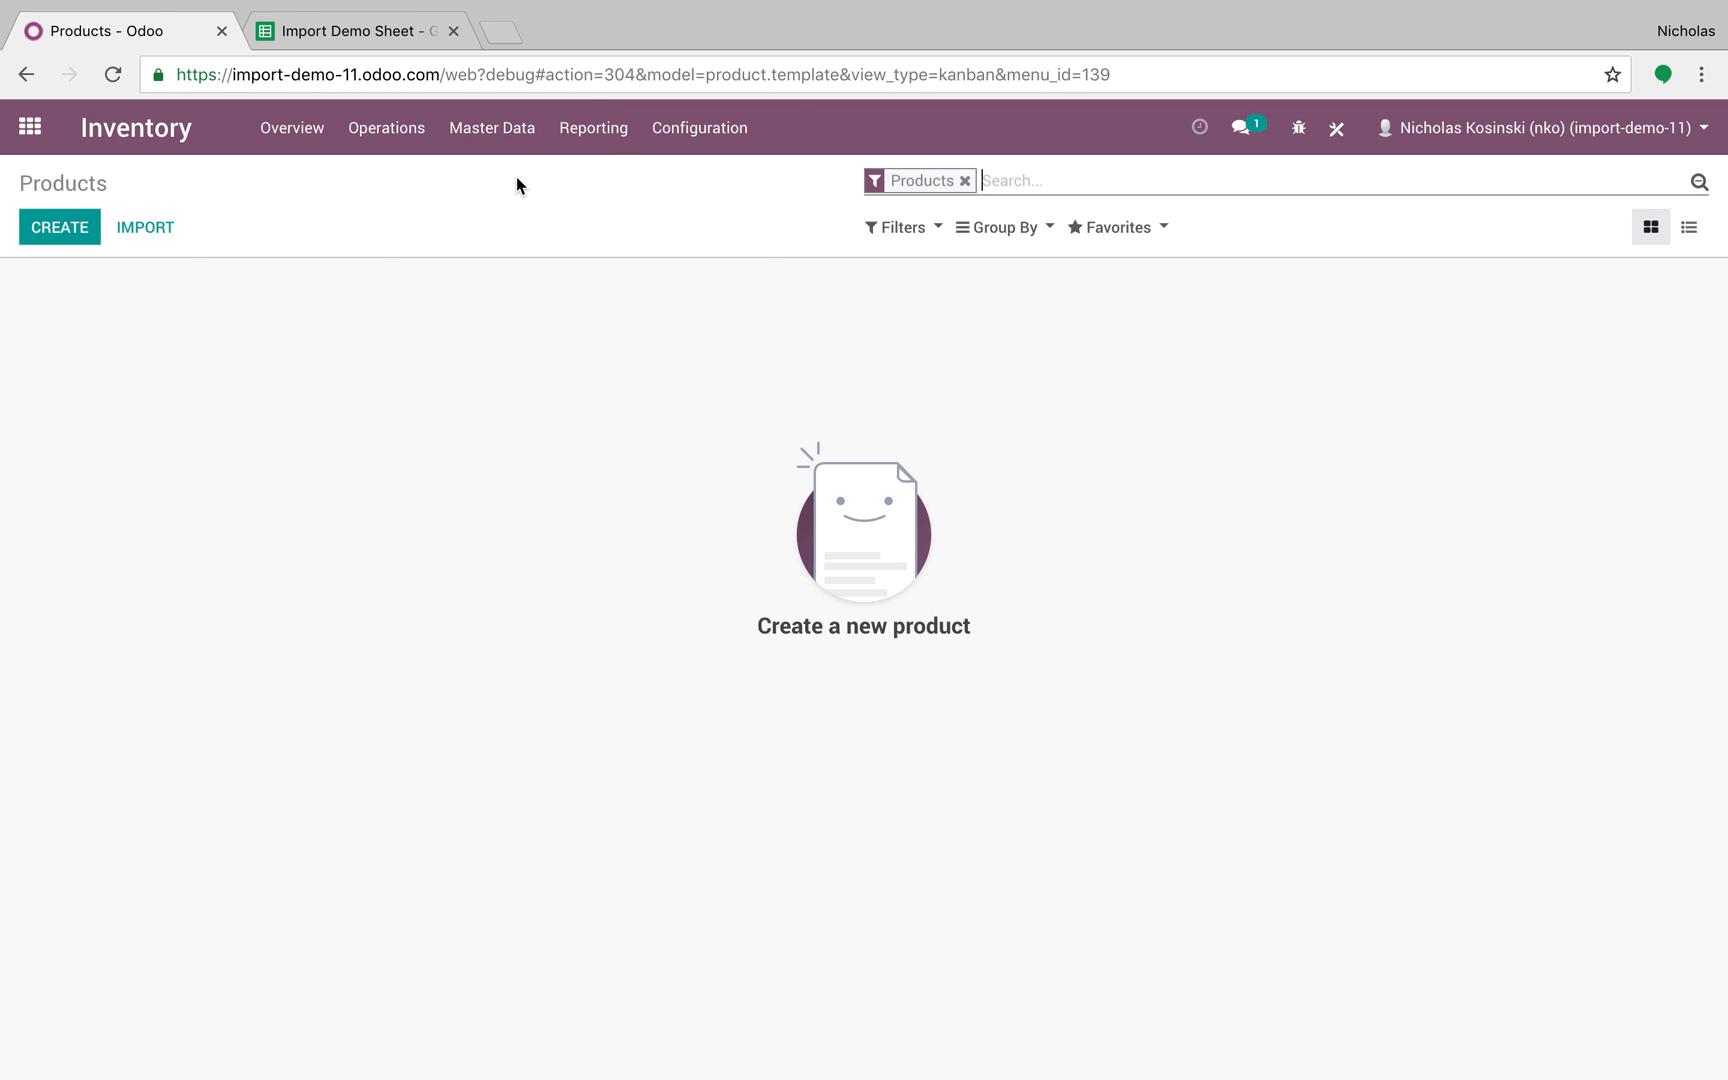
pyautogui.click(66, 226)
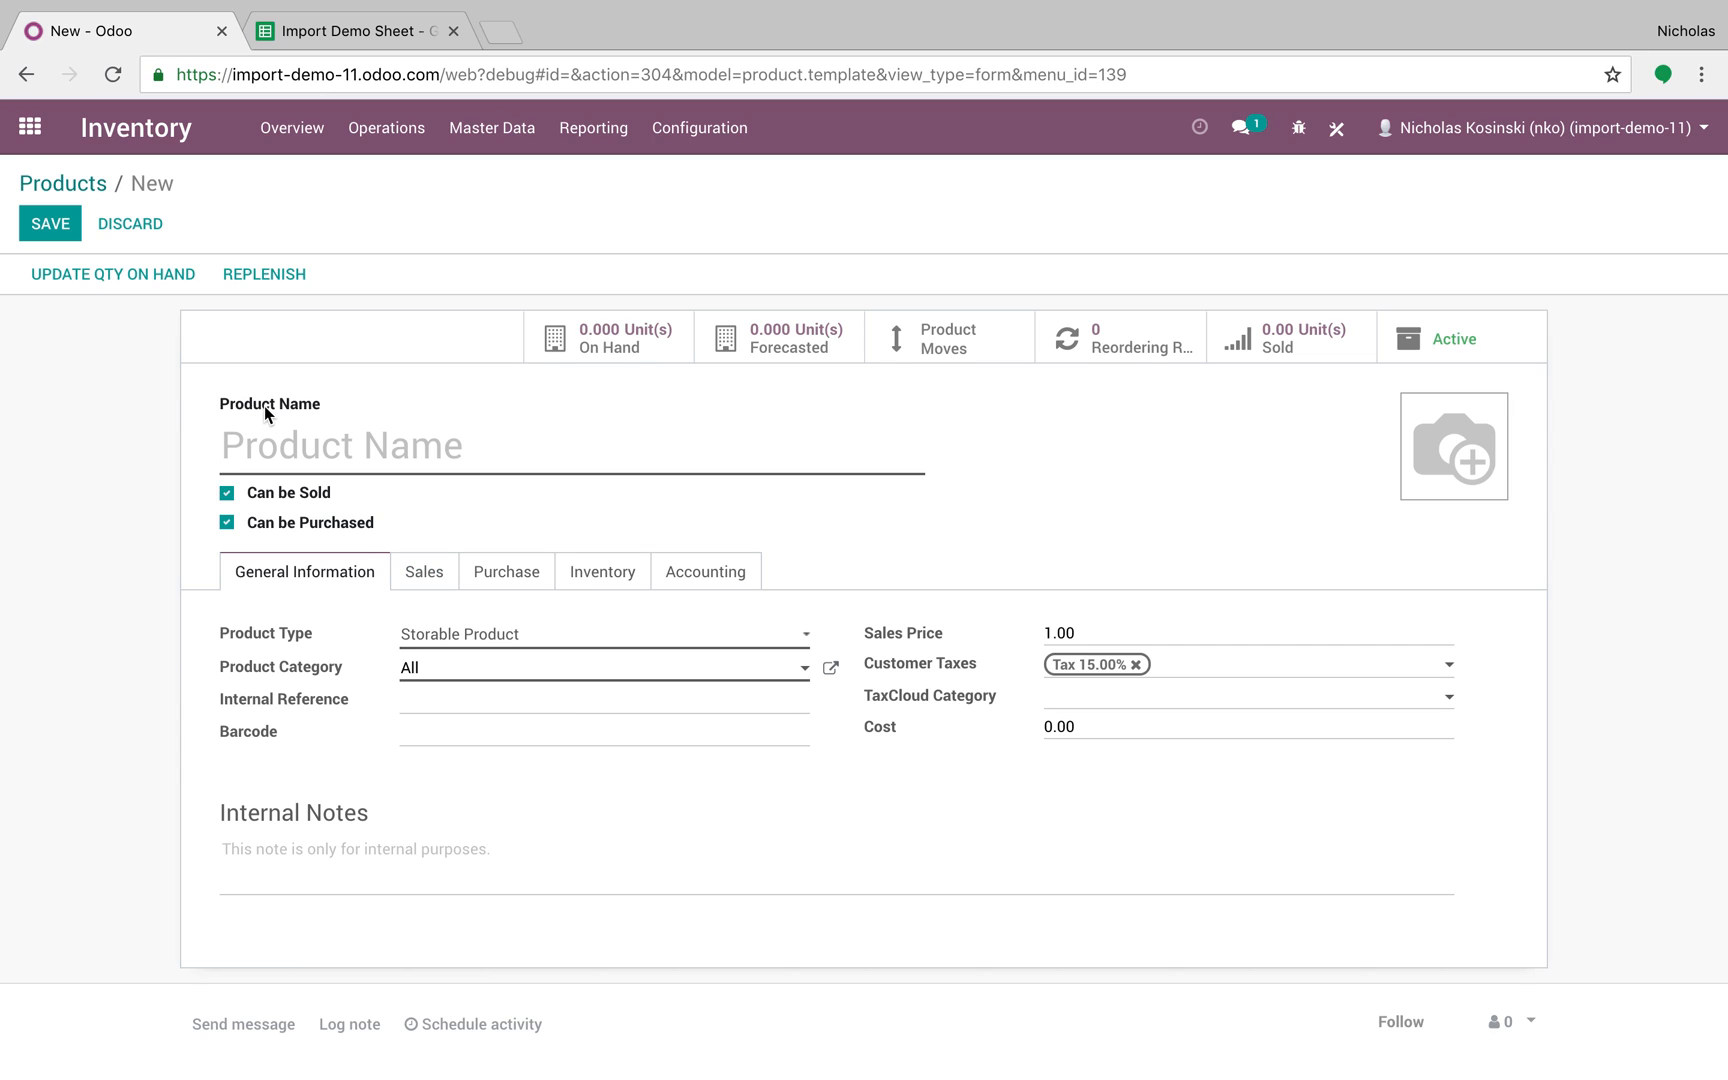
pyautogui.moveTo(266, 411)
pyautogui.moveTo(264, 640)
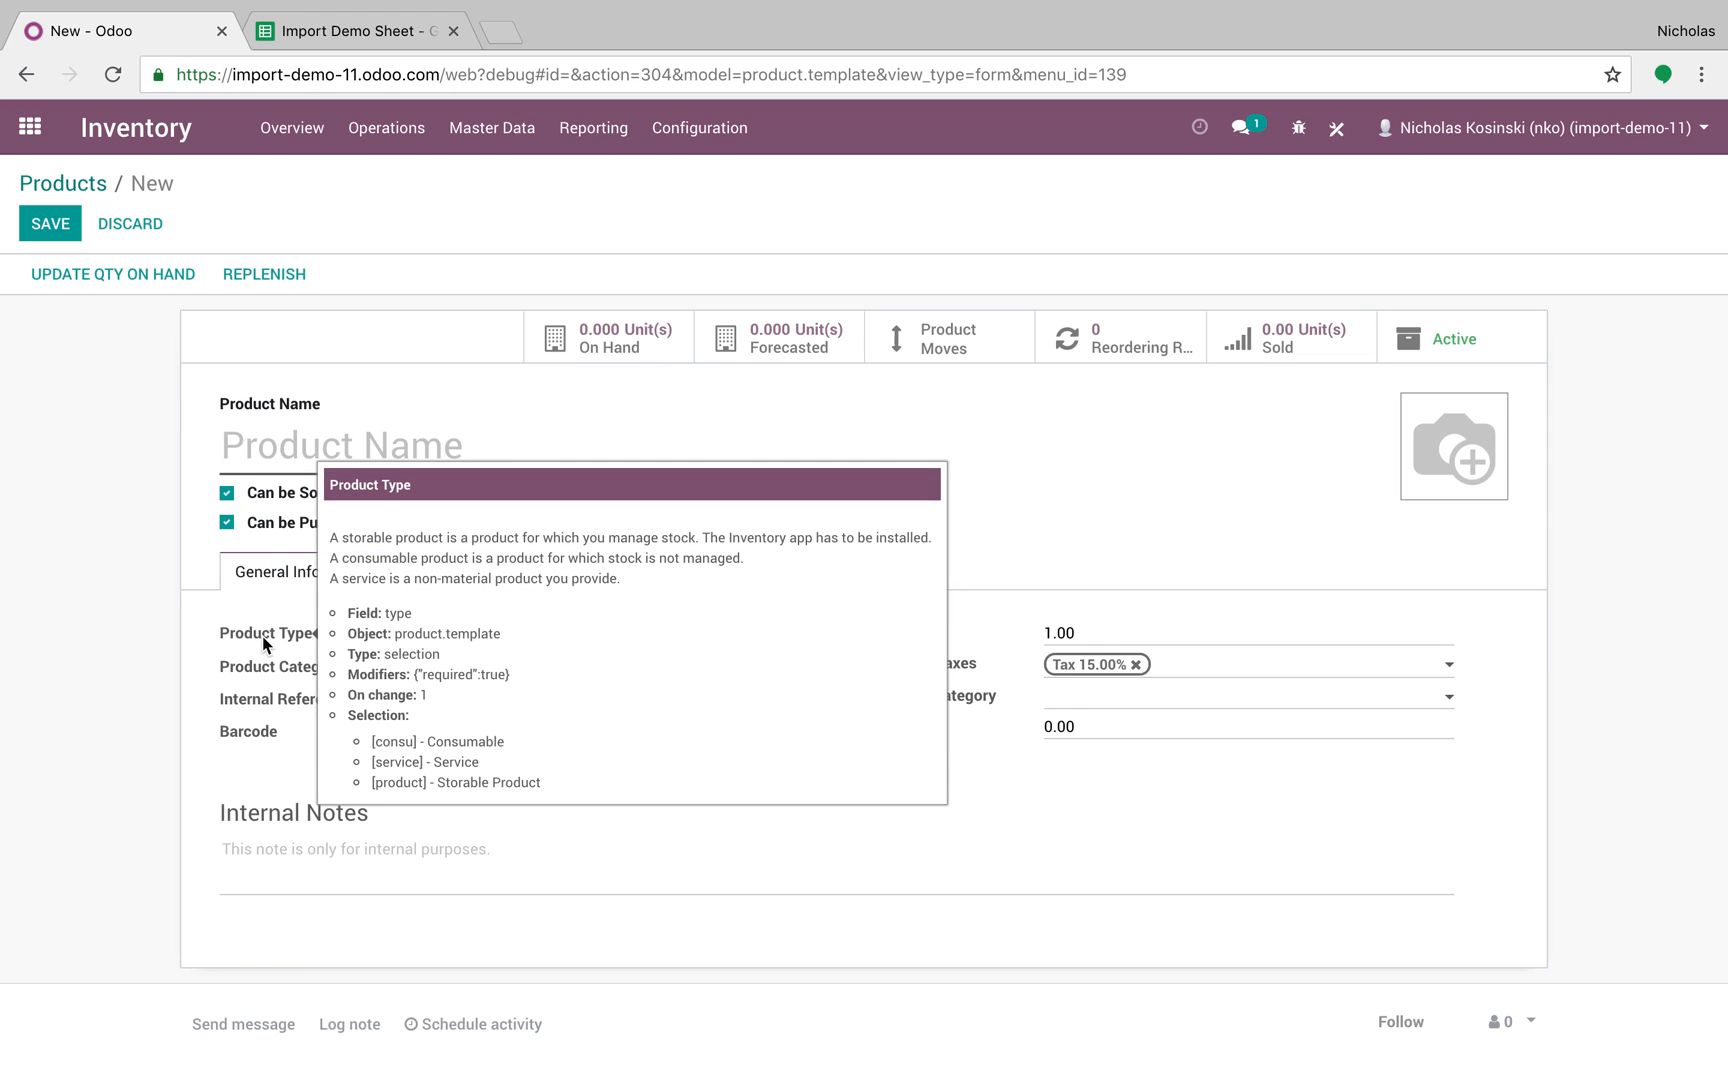
pyautogui.moveTo(269, 674)
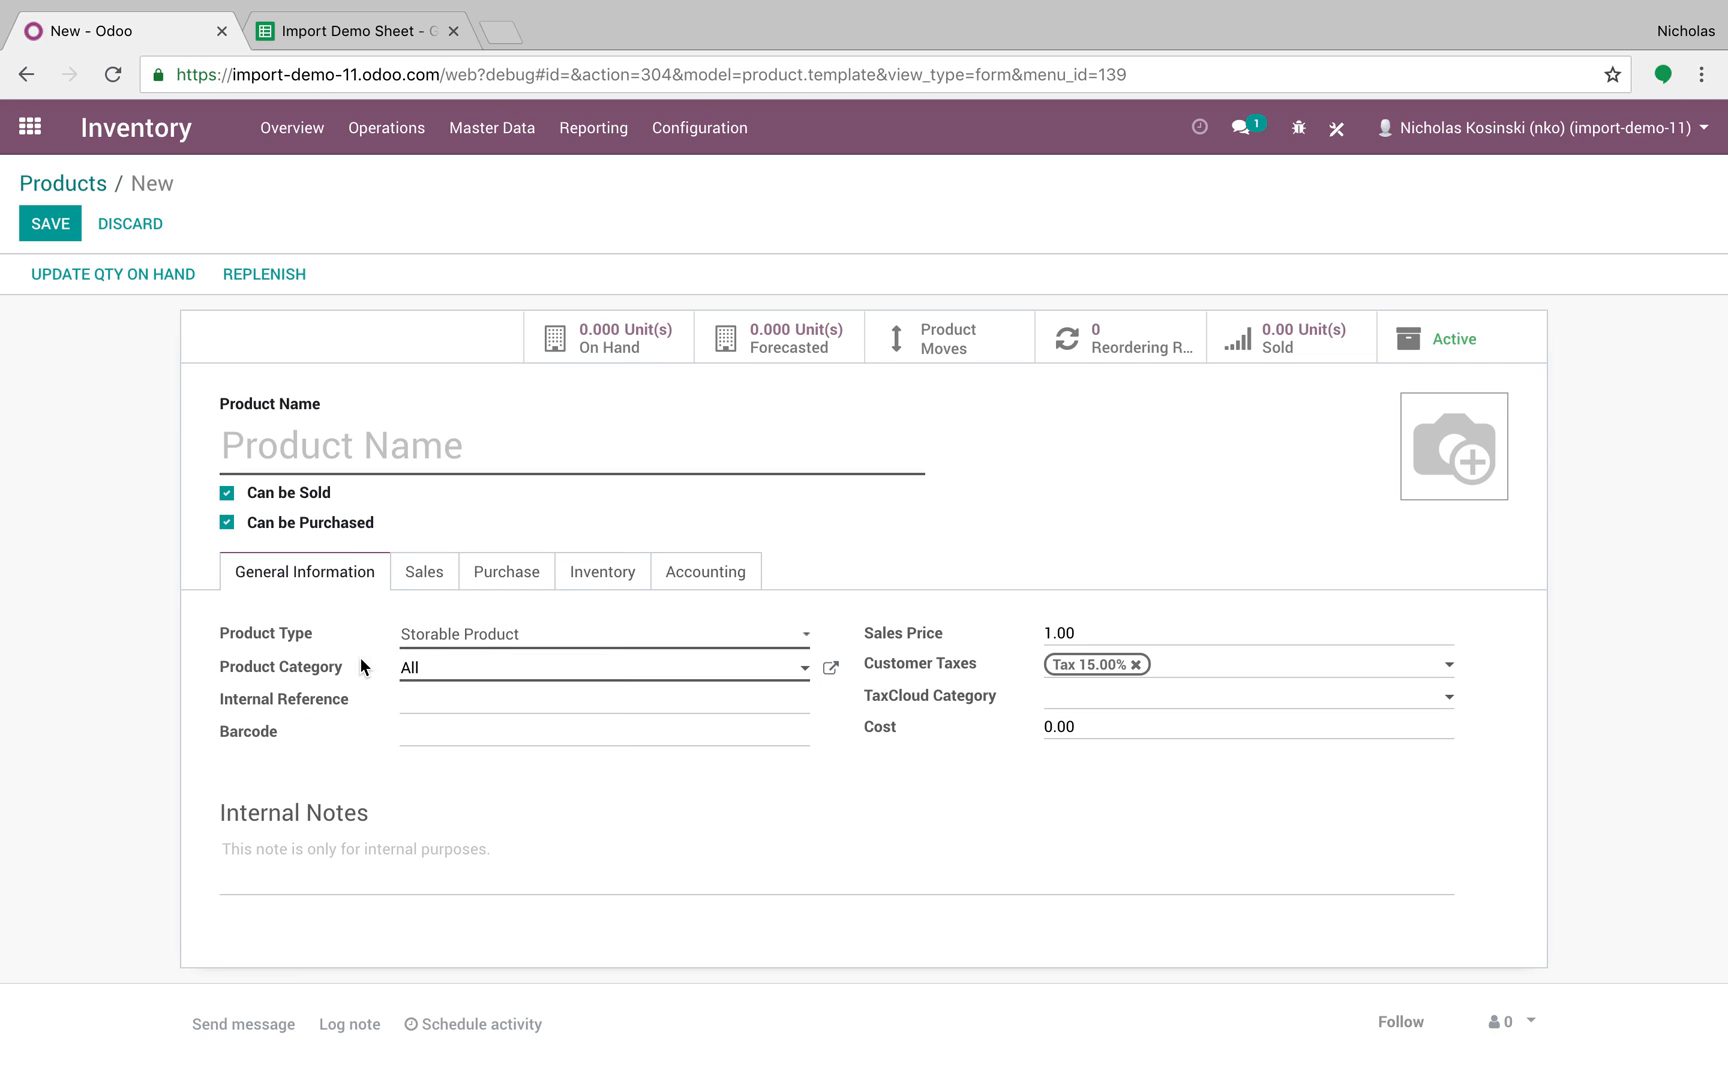
pyautogui.click(600, 583)
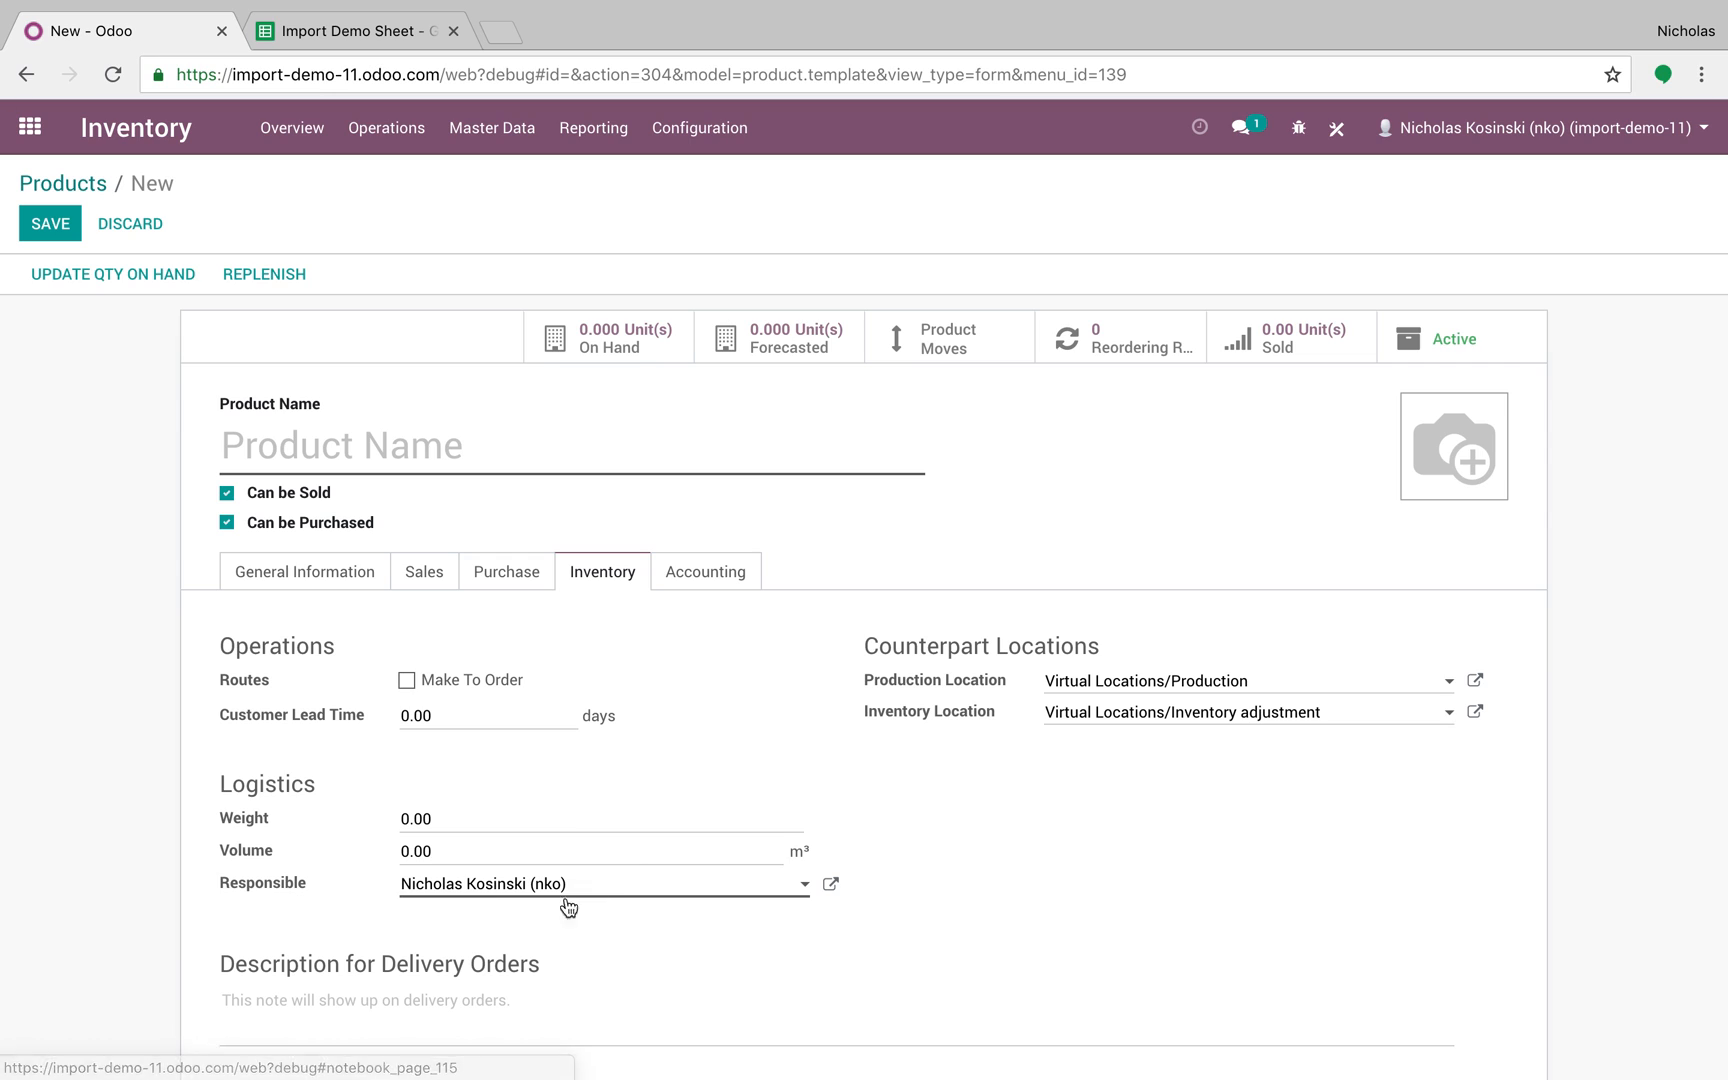
pyautogui.moveTo(276, 886)
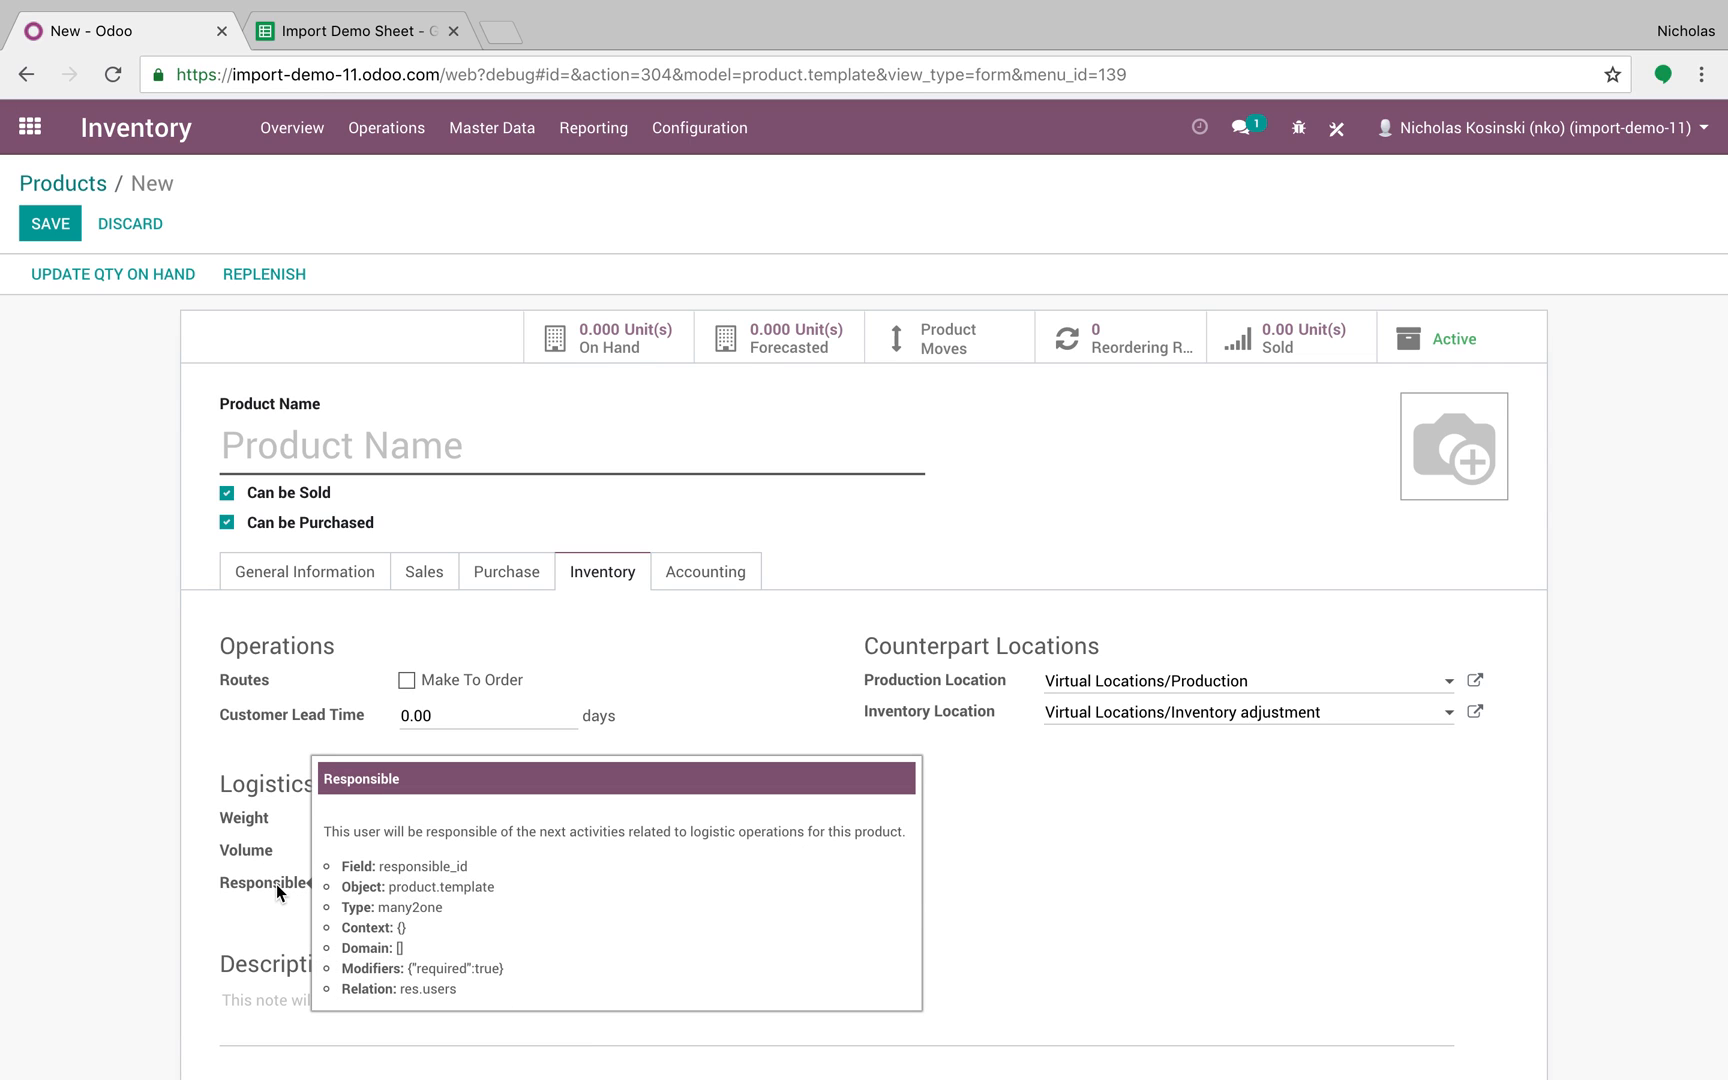
pyautogui.moveTo(307, 716)
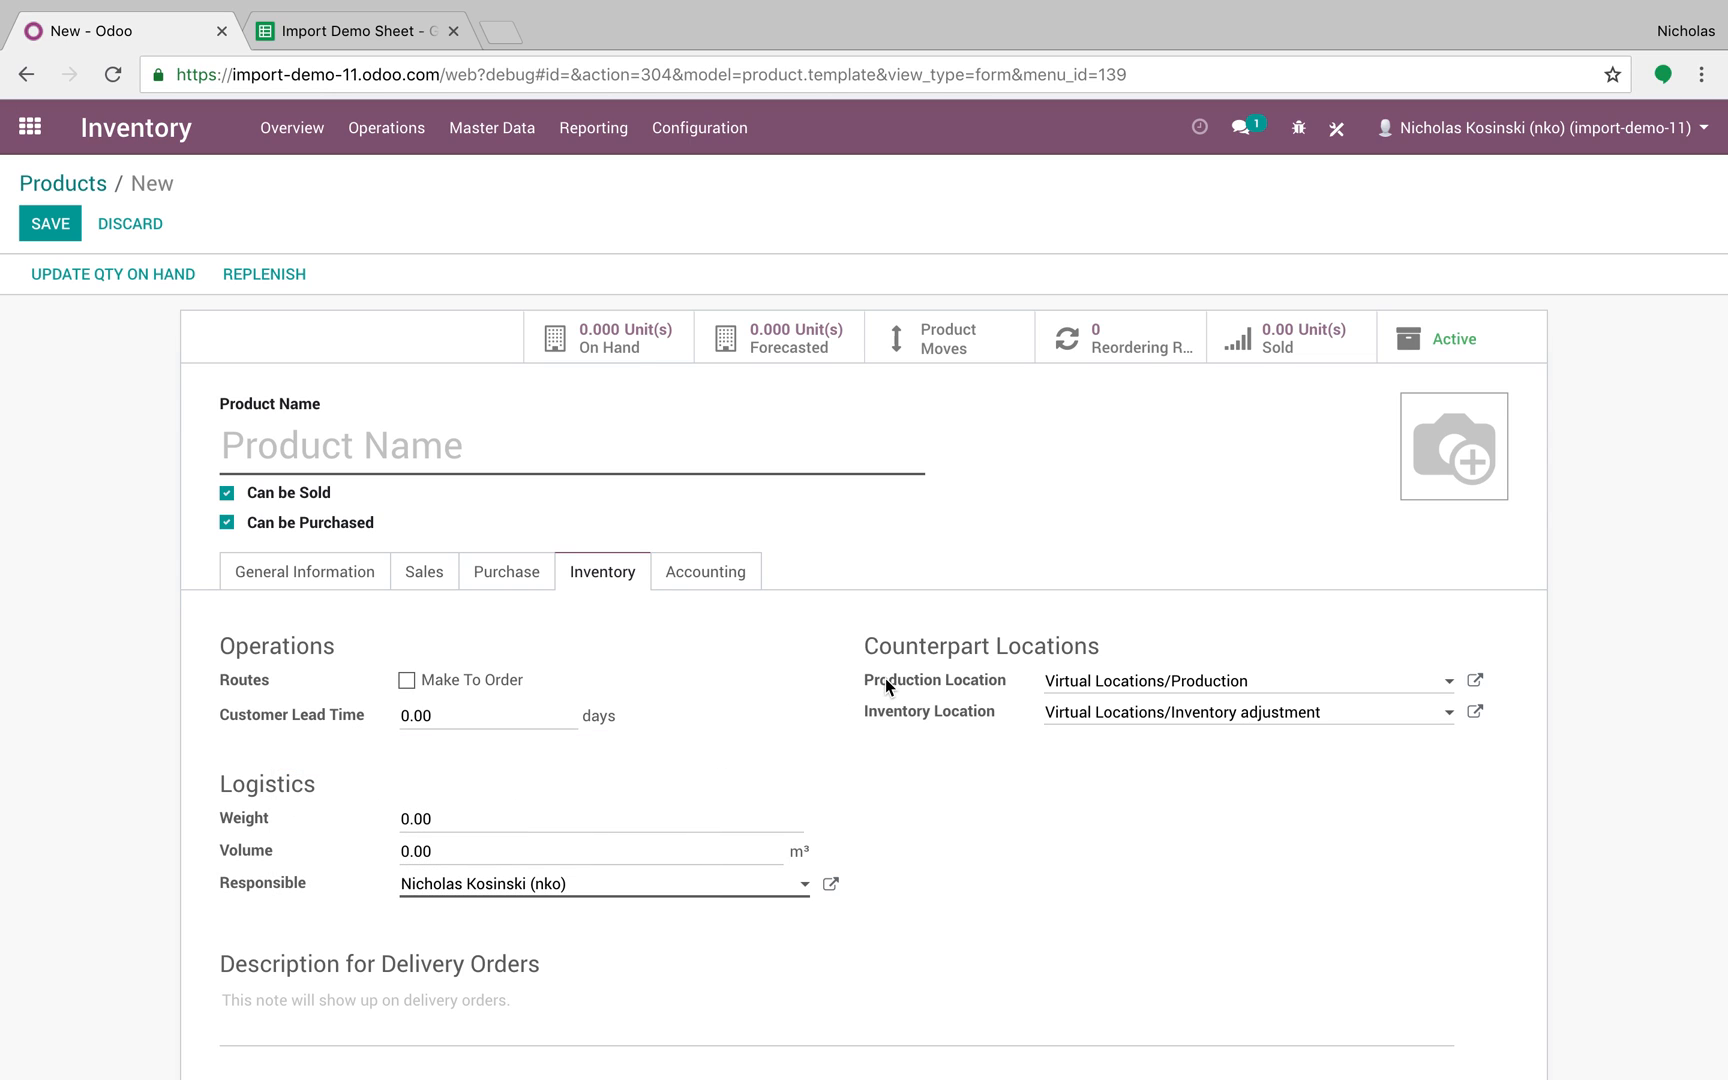
pyautogui.moveTo(886, 678)
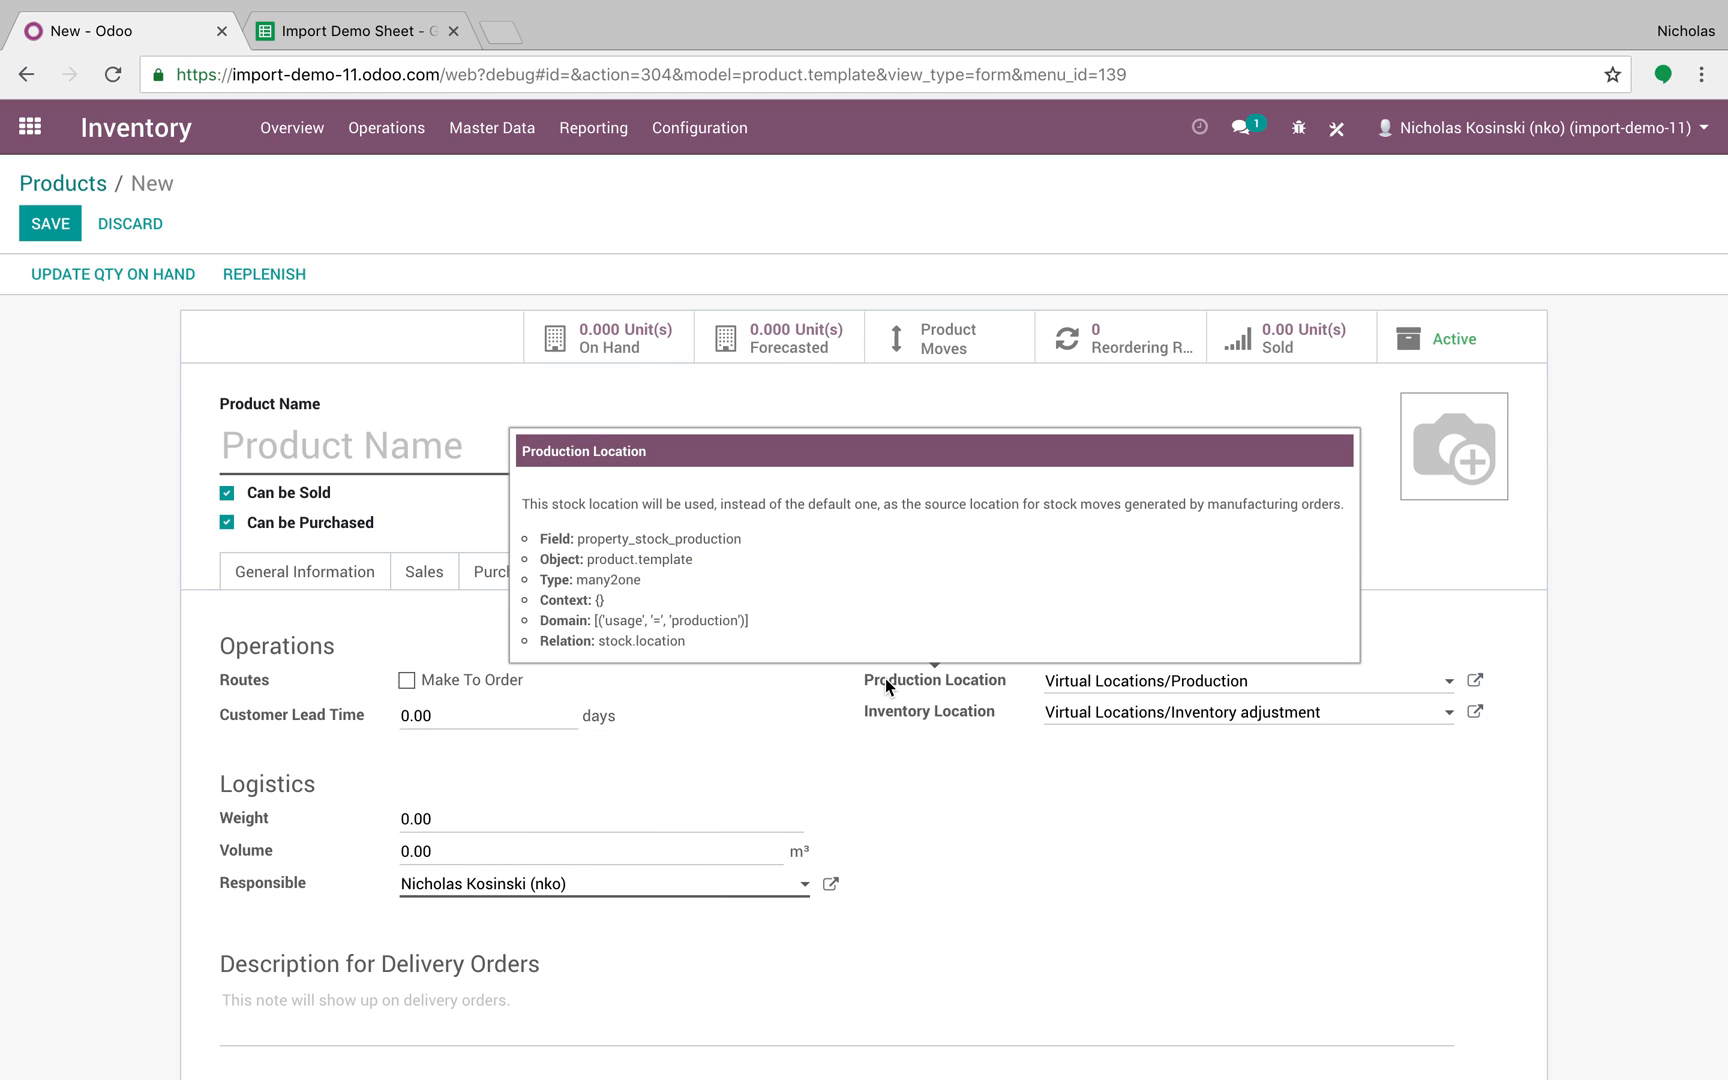
pyautogui.click(434, 576)
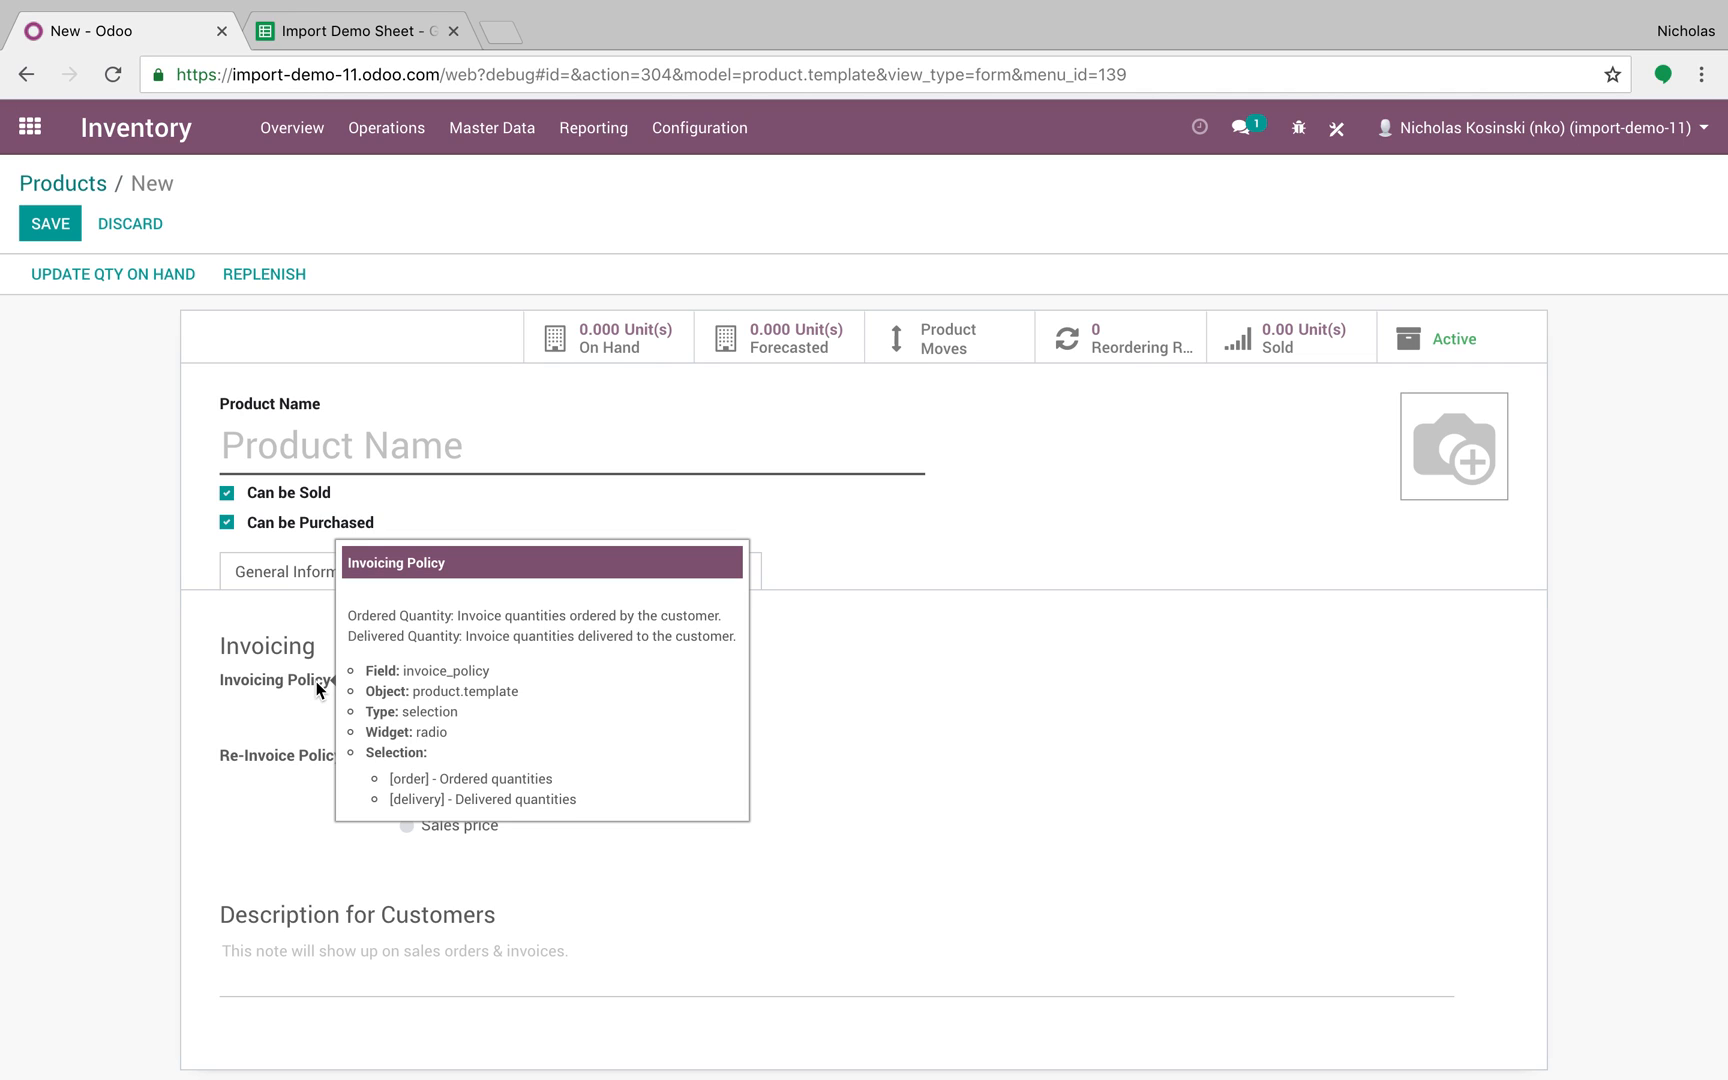
pyautogui.click(289, 572)
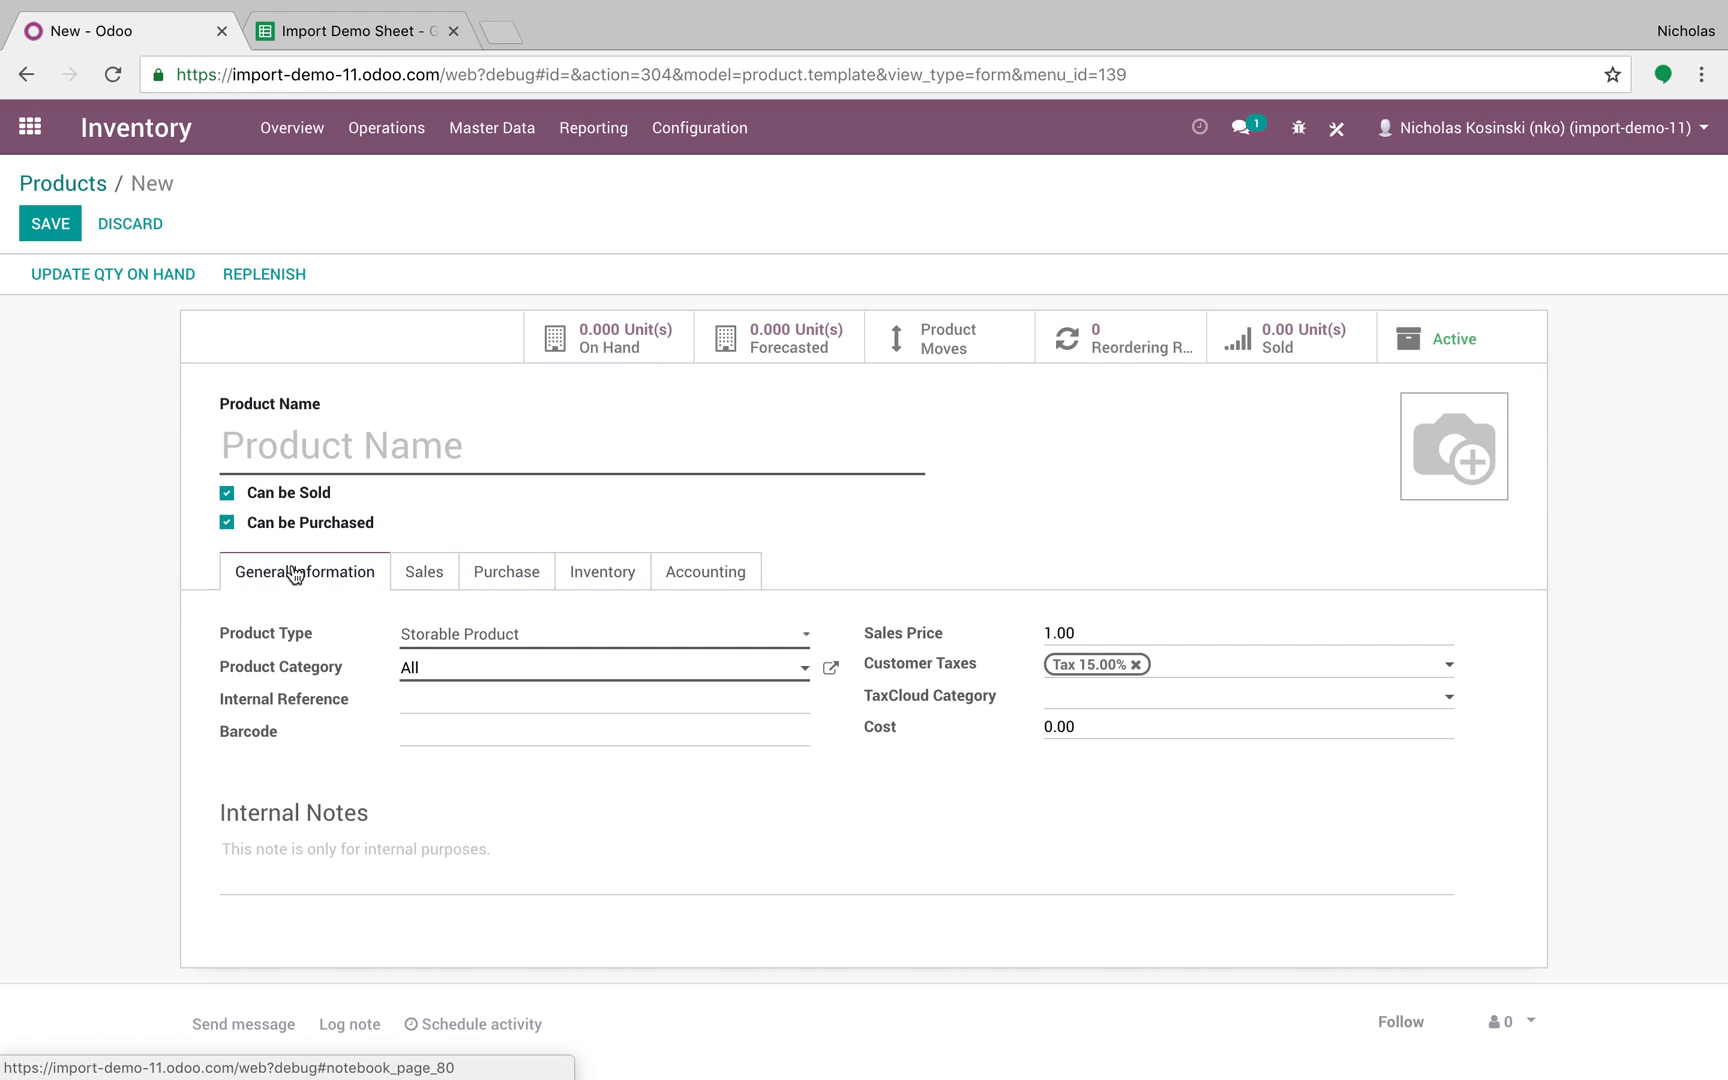
pyautogui.click(358, 35)
# Step: Enter headers name, categ_id, responsible, type, weight and sale_delay in A1:F1
pyautogui.write('name')
pyautogui.press('Tab')
pyautogui.write('categ_id')
pyautogui.press('Tab')
pyautogui.write('re')
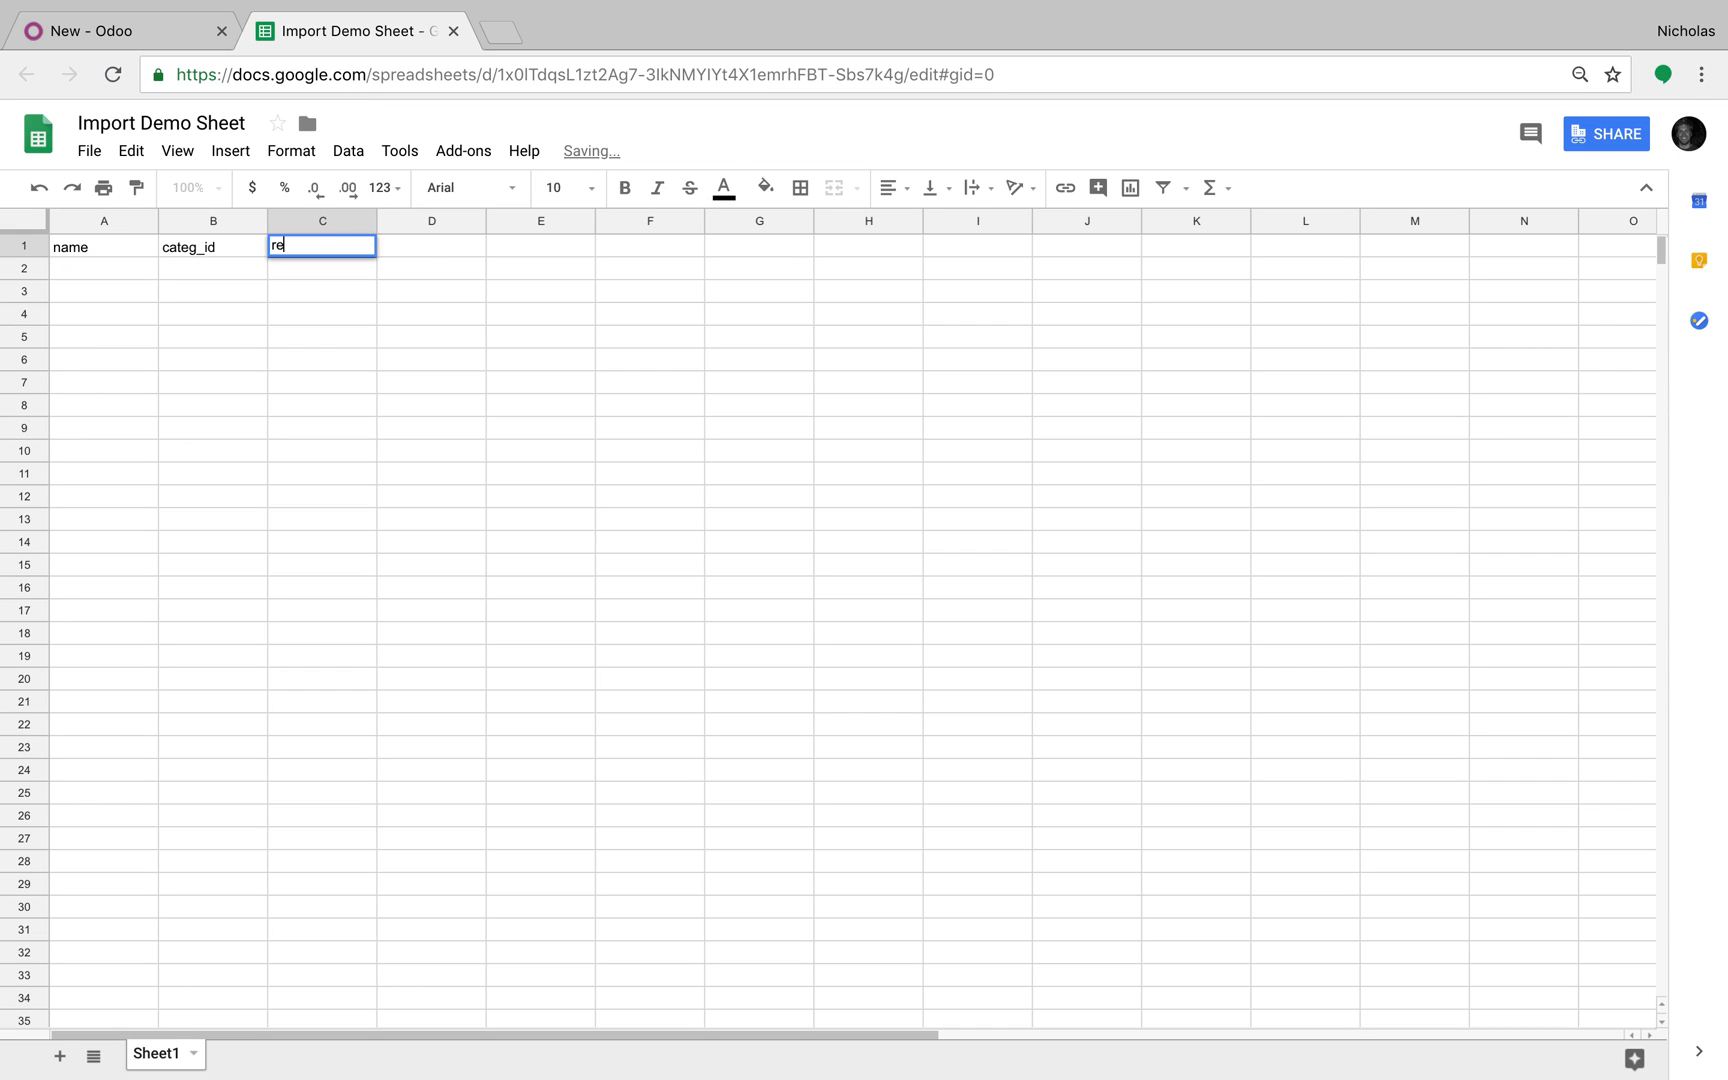
pyautogui.write('sponsible')
pyautogui.press('Tab')
pyautogui.write('type')
pyautogui.press('Tab')
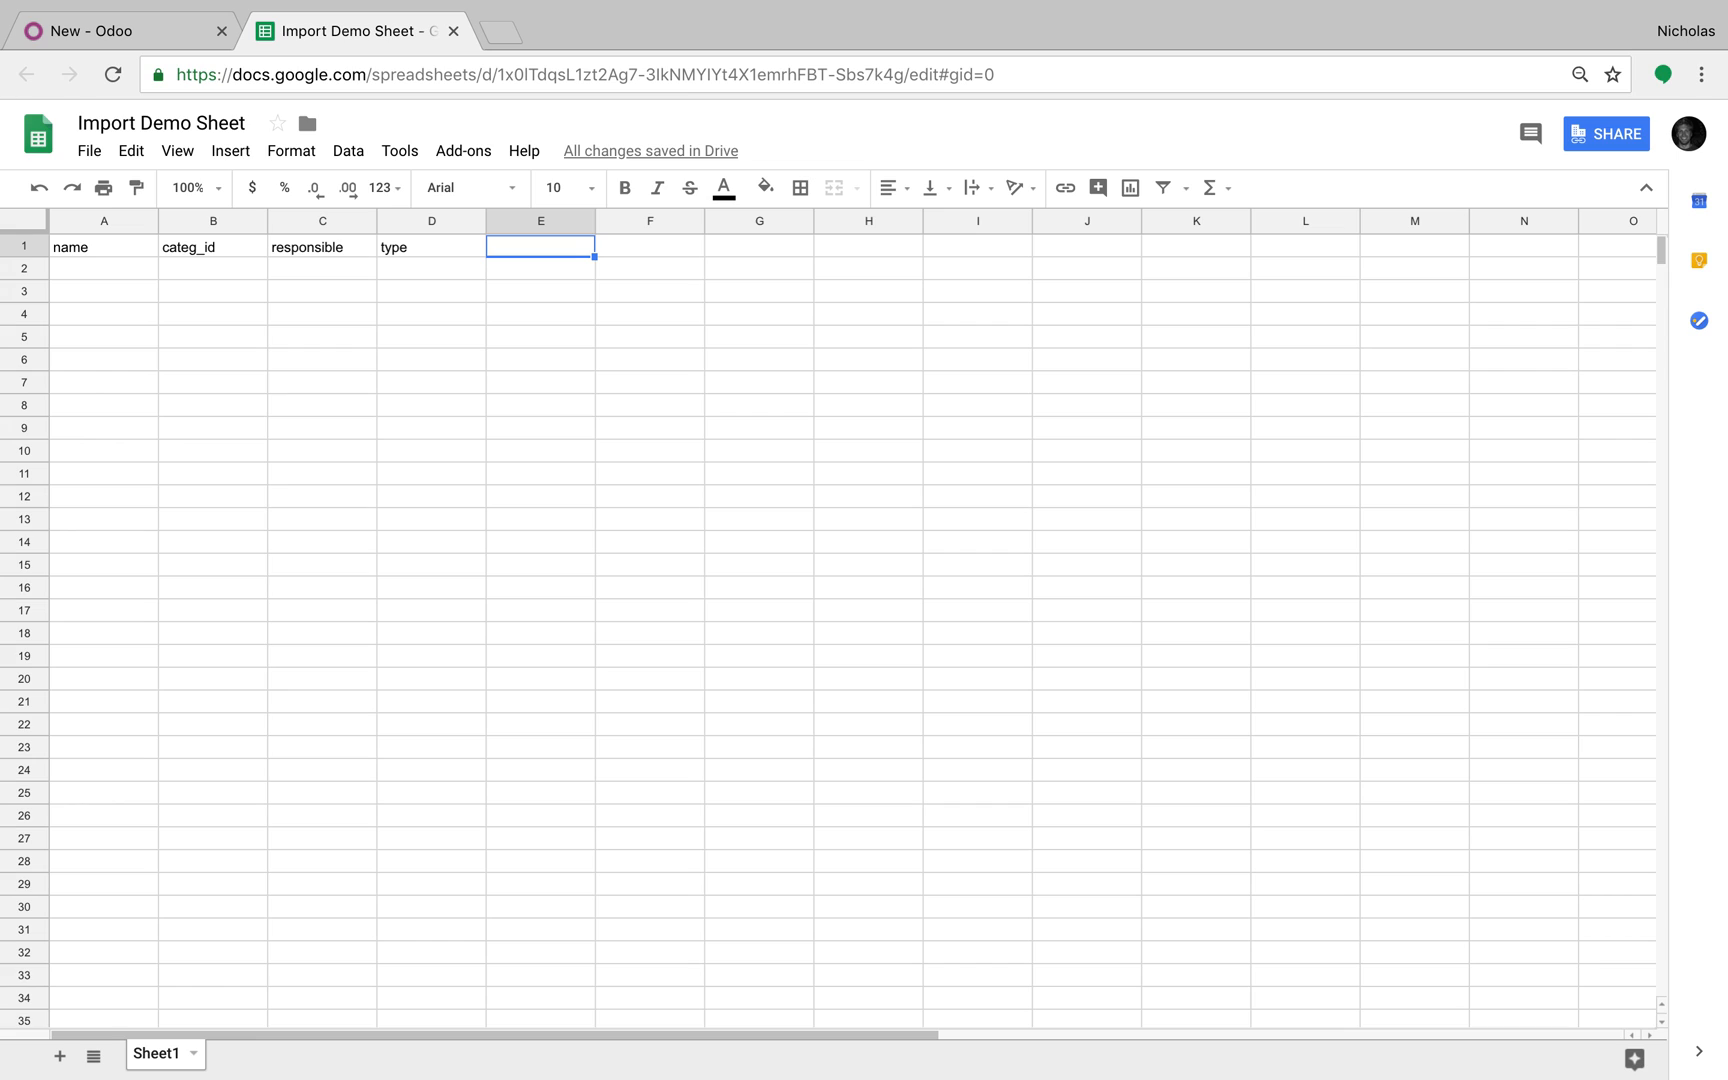
pyautogui.write('weight')
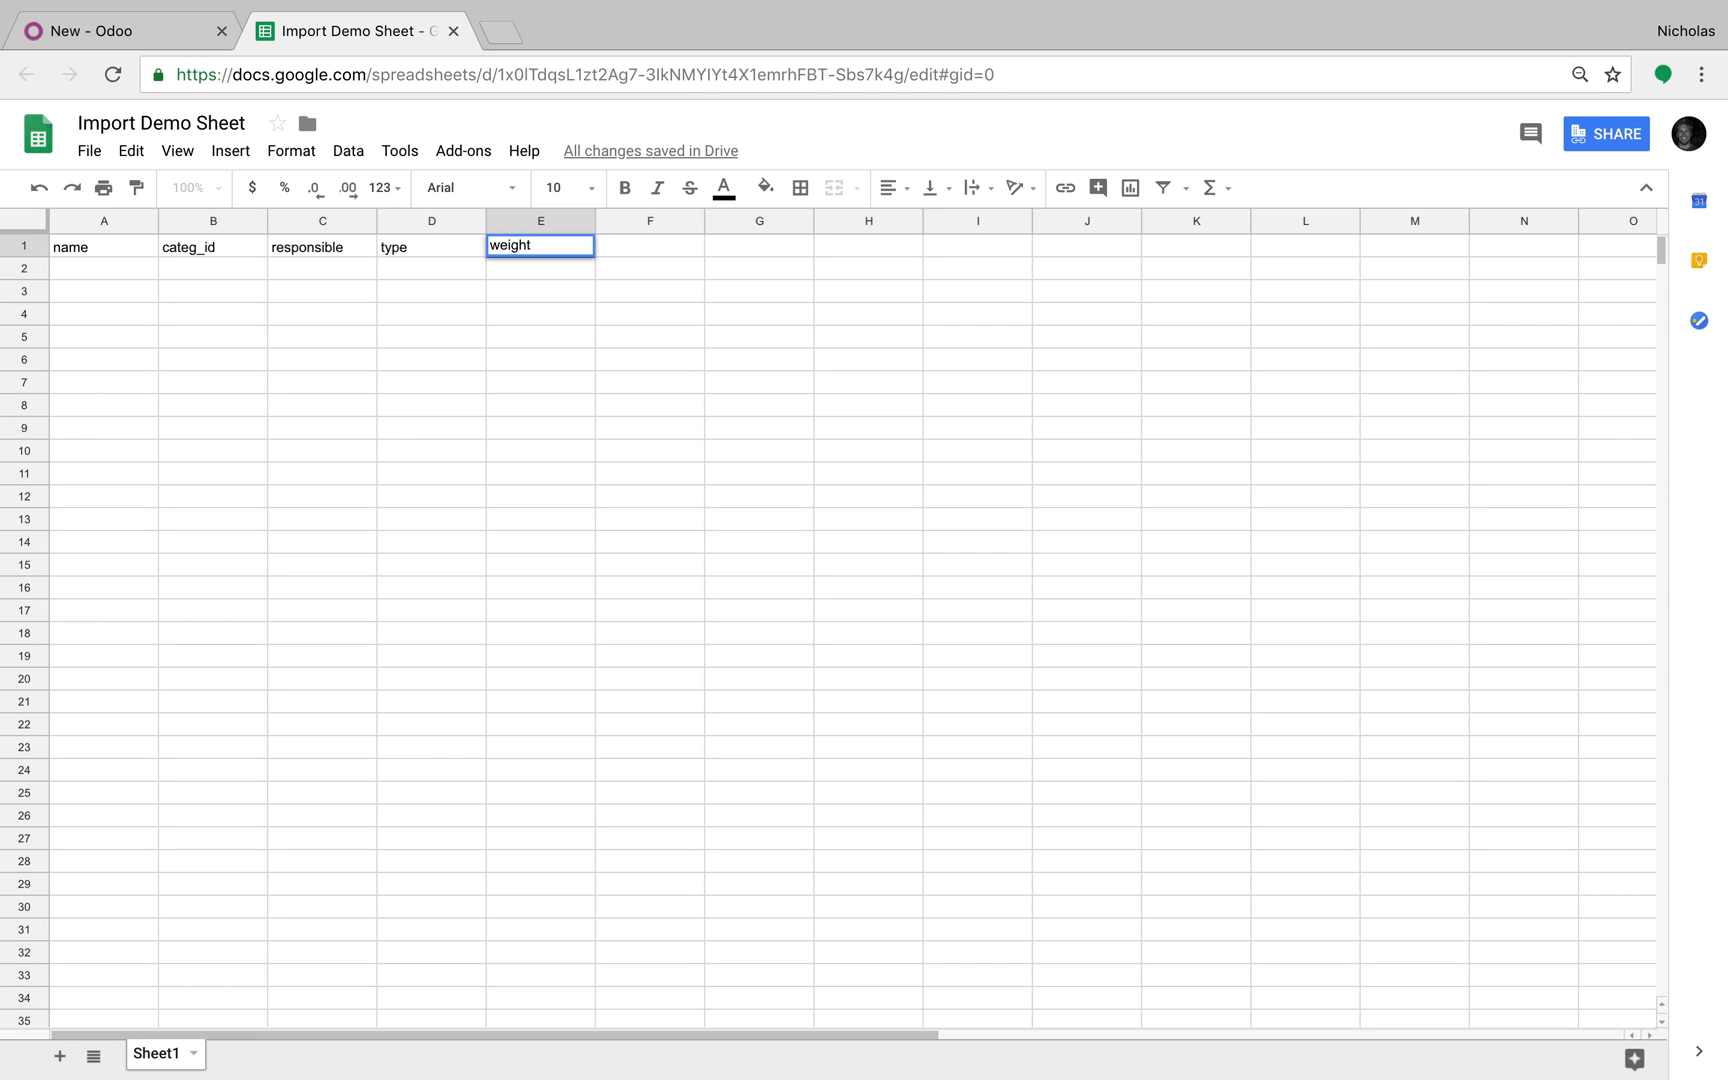
pyautogui.press('Tab')
pyautogui.write('sale_delay')
pyautogui.press('Tab')
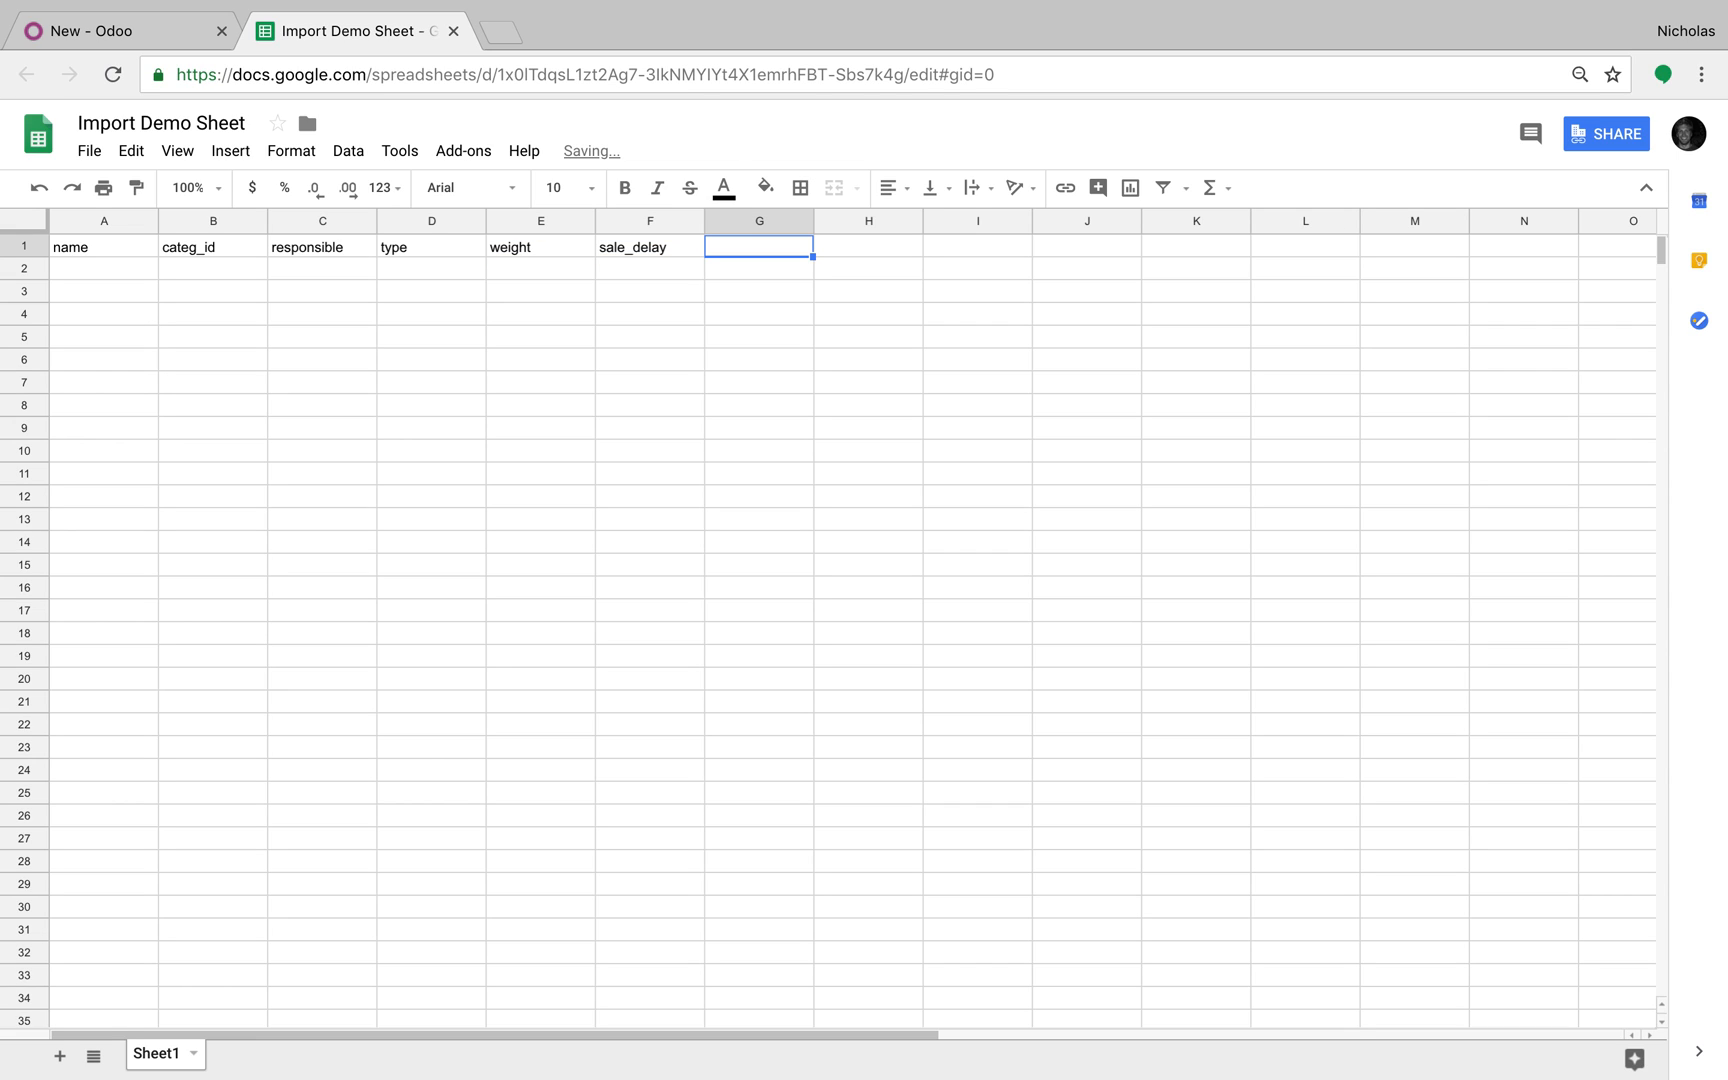
# Step: Add the default_code, list_price and standard_price headers in G1:I1, checking the Odoo form's fields
pyautogui.click(123, 44)
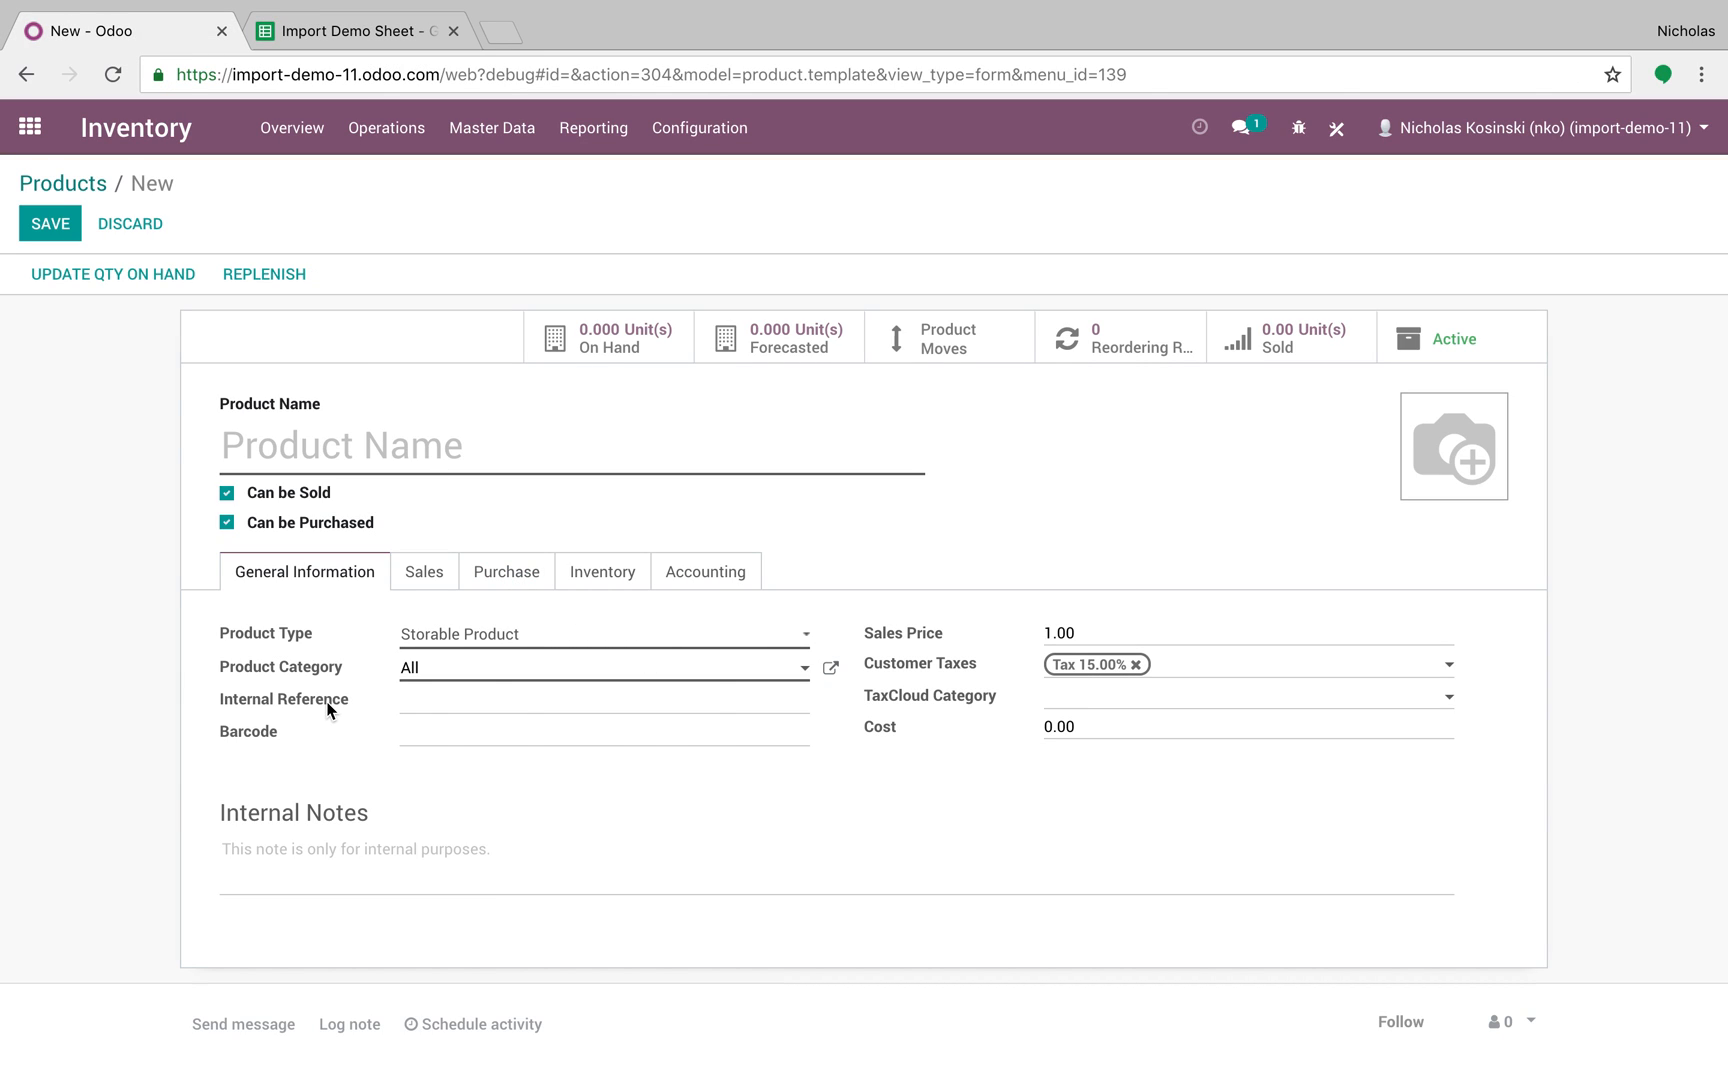
pyautogui.click(366, 40)
pyautogui.write('fea')
pyautogui.press('BackSpace')
pyautogui.press('BackSpace')
pyautogui.write('default_code')
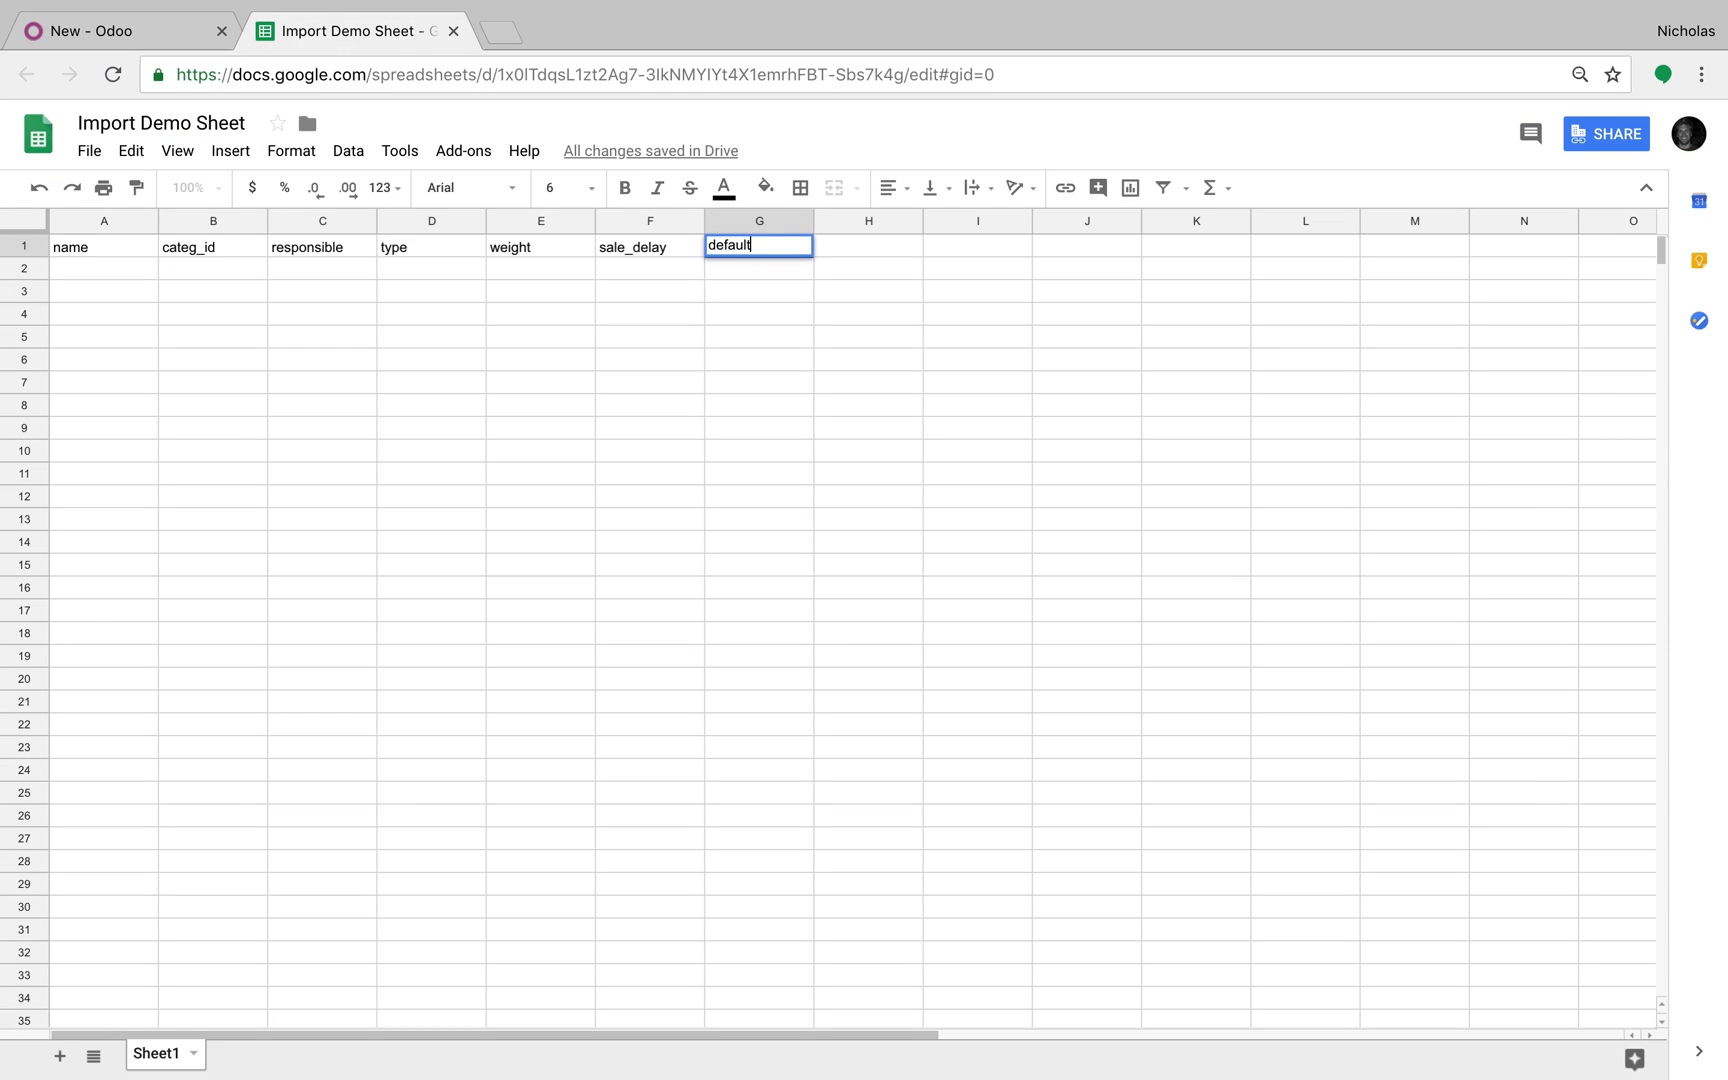
pyautogui.press('Tab')
pyautogui.click(219, 43)
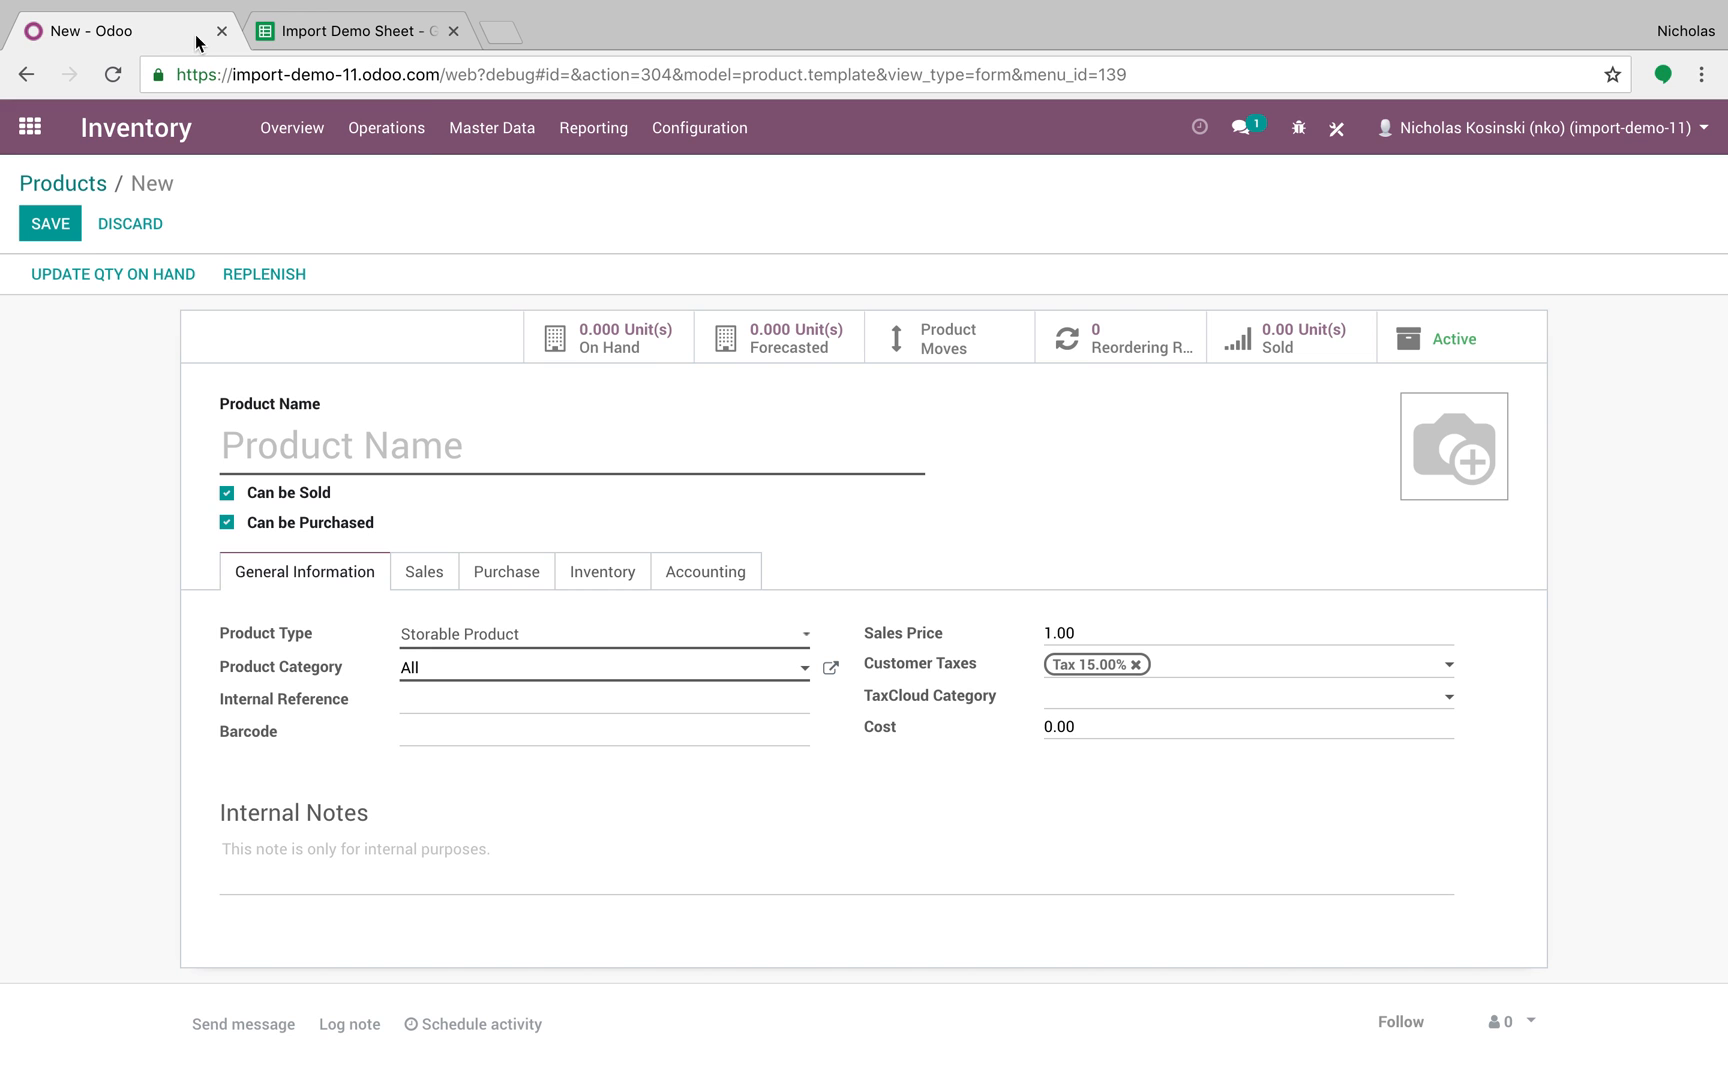
pyautogui.moveTo(936, 638)
pyautogui.moveTo(892, 736)
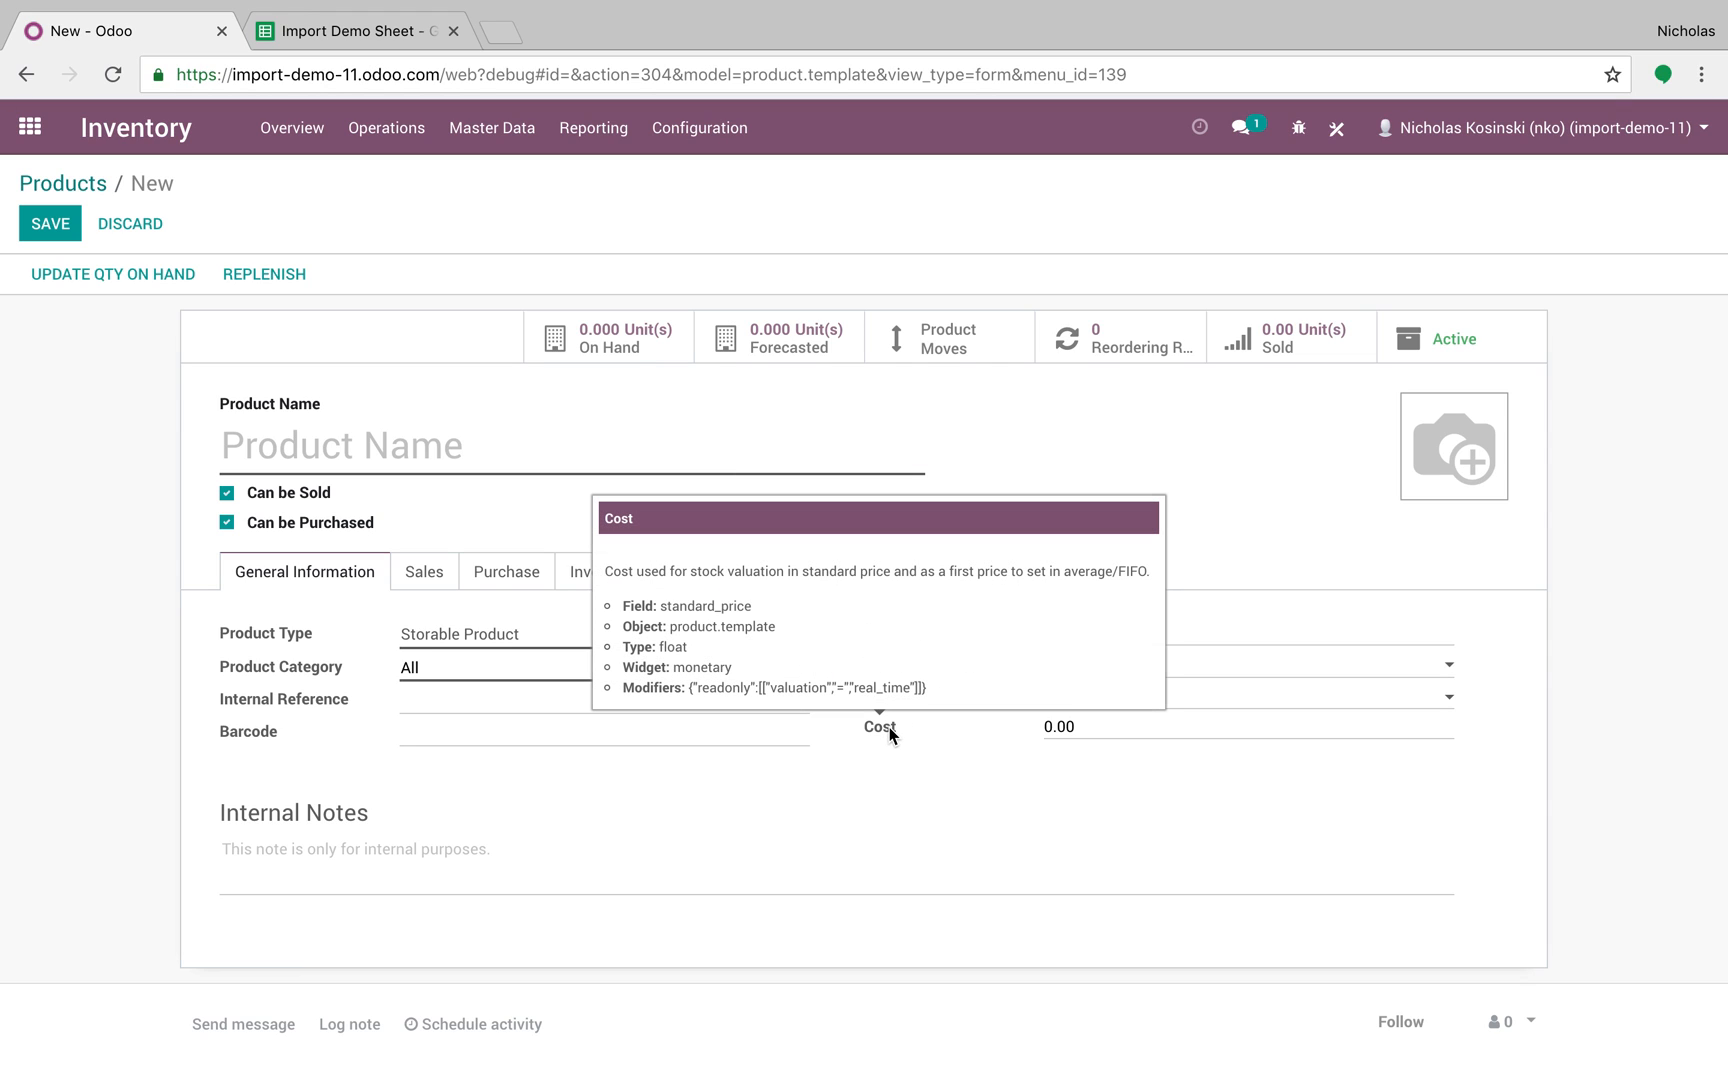
pyautogui.click(360, 30)
pyautogui.write('list_price')
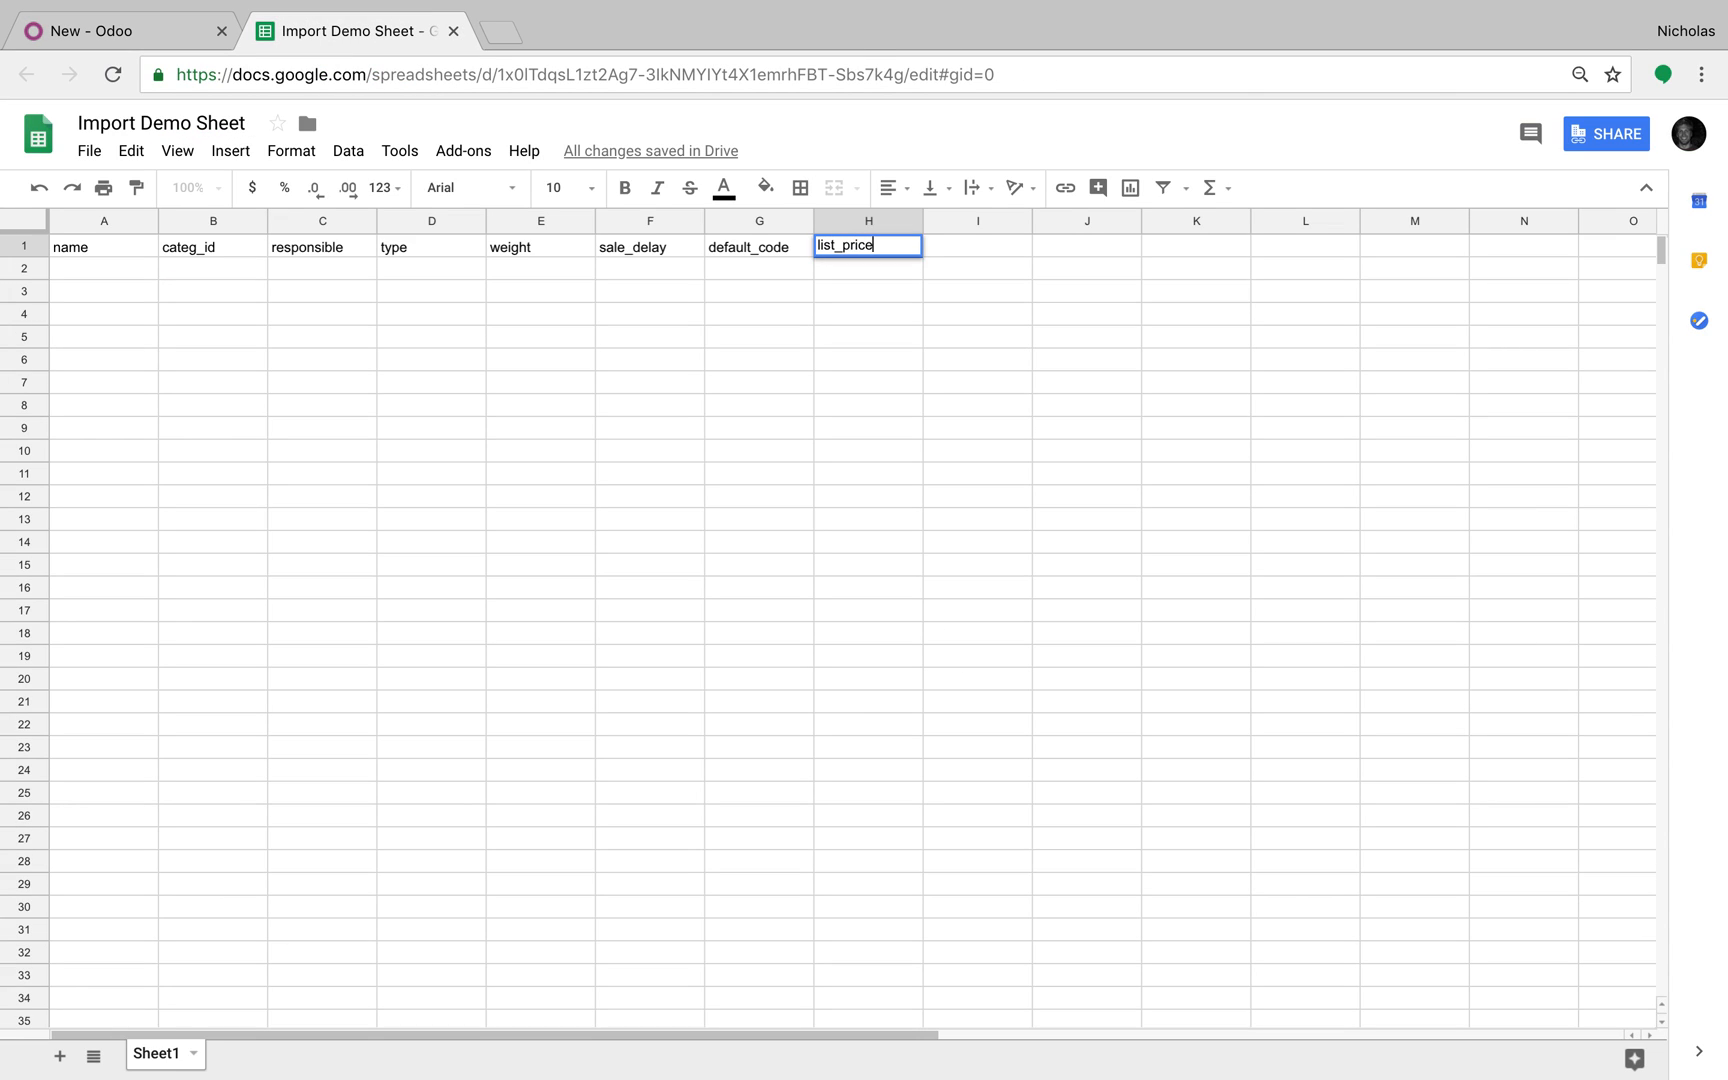
pyautogui.press('Tab')
pyautogui.write('standard_price')
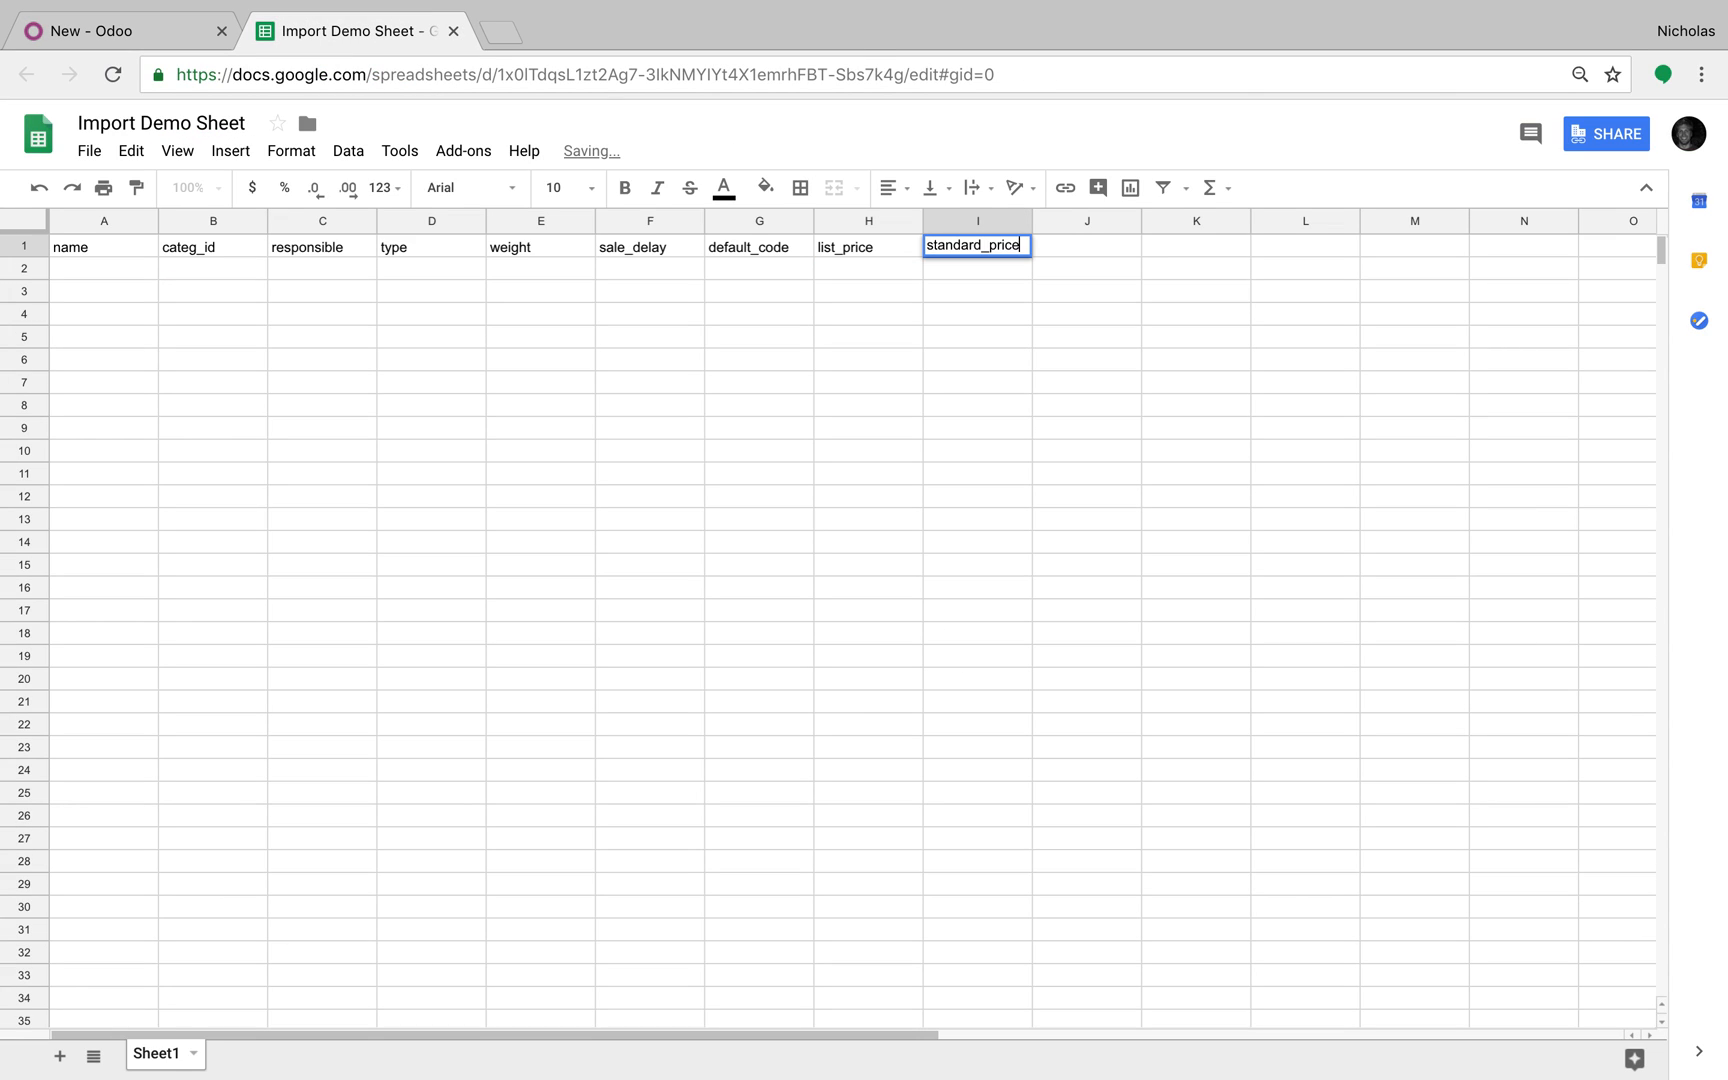
pyautogui.press('Tab')
pyautogui.press('Down')
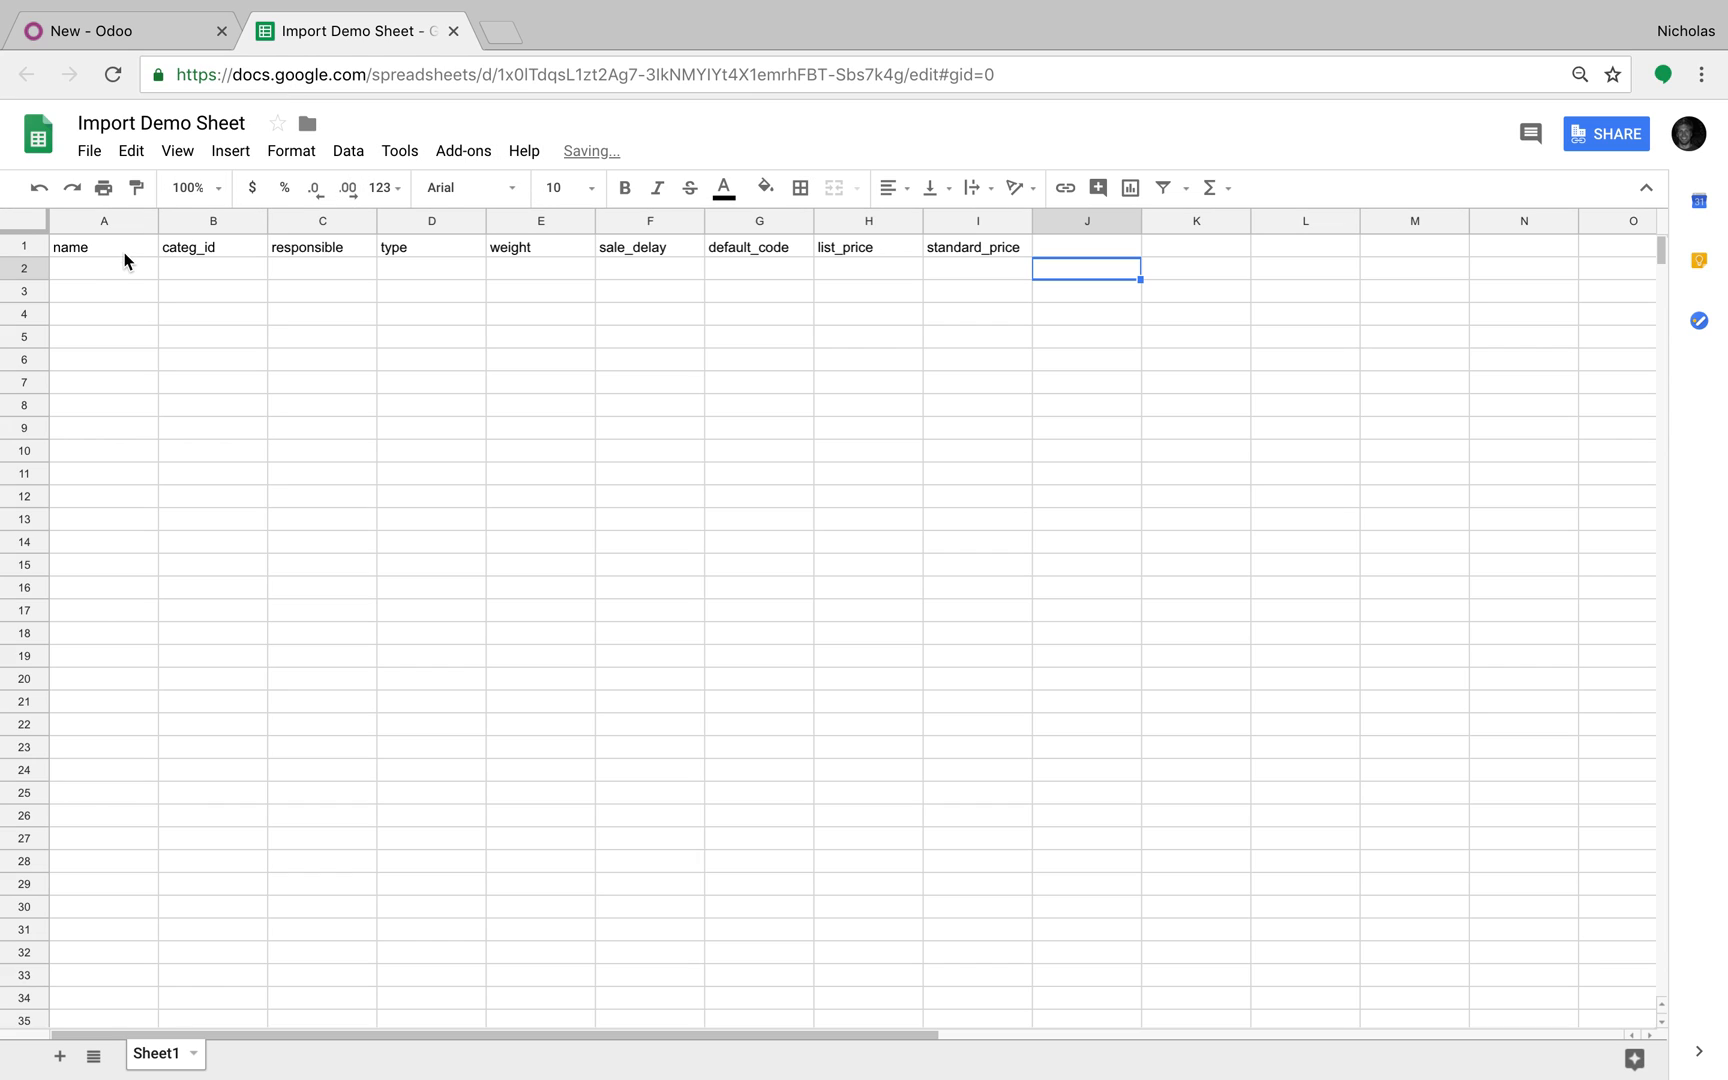
# Step: Enter Test Product 1, Test Product 2 and Test Product 3 in A2:A4 and widen column A
pyautogui.click(115, 278)
pyautogui.write('Test Product 1')
pyautogui.press('Tab')
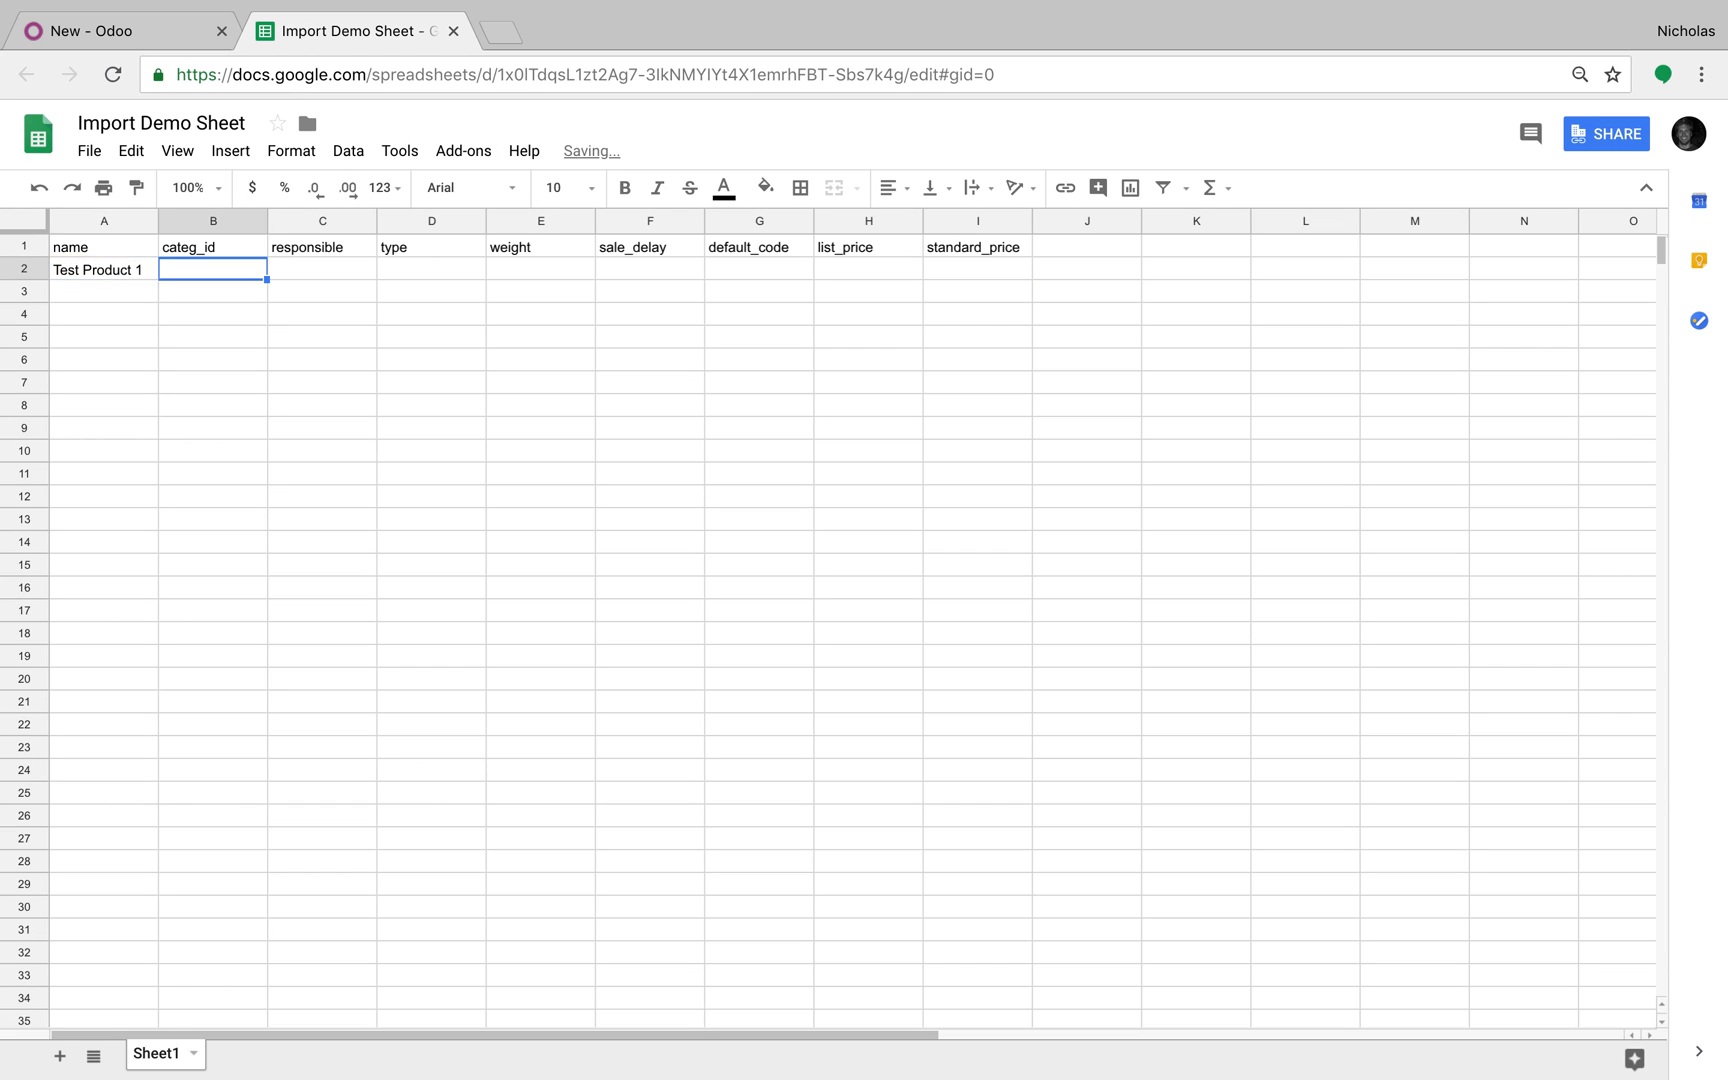
pyautogui.click(106, 299)
pyautogui.write('Test Prod')
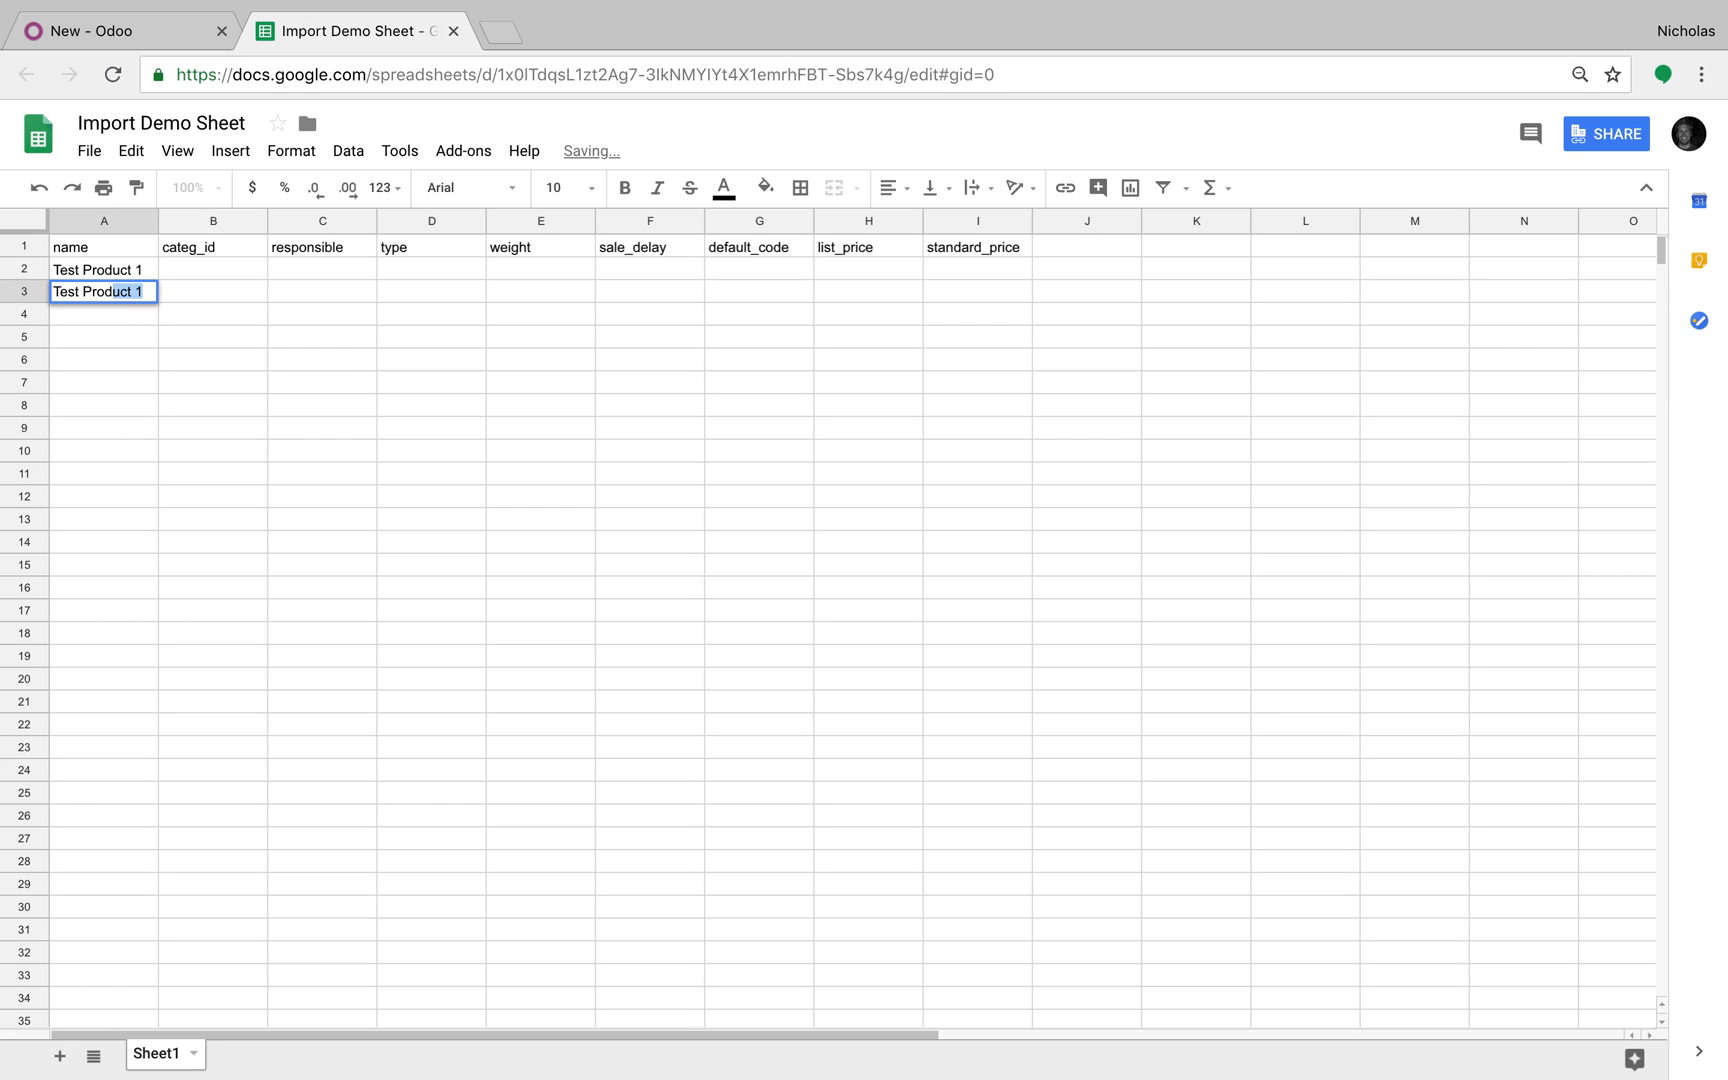
pyautogui.write('uct 2')
pyautogui.press('Return')
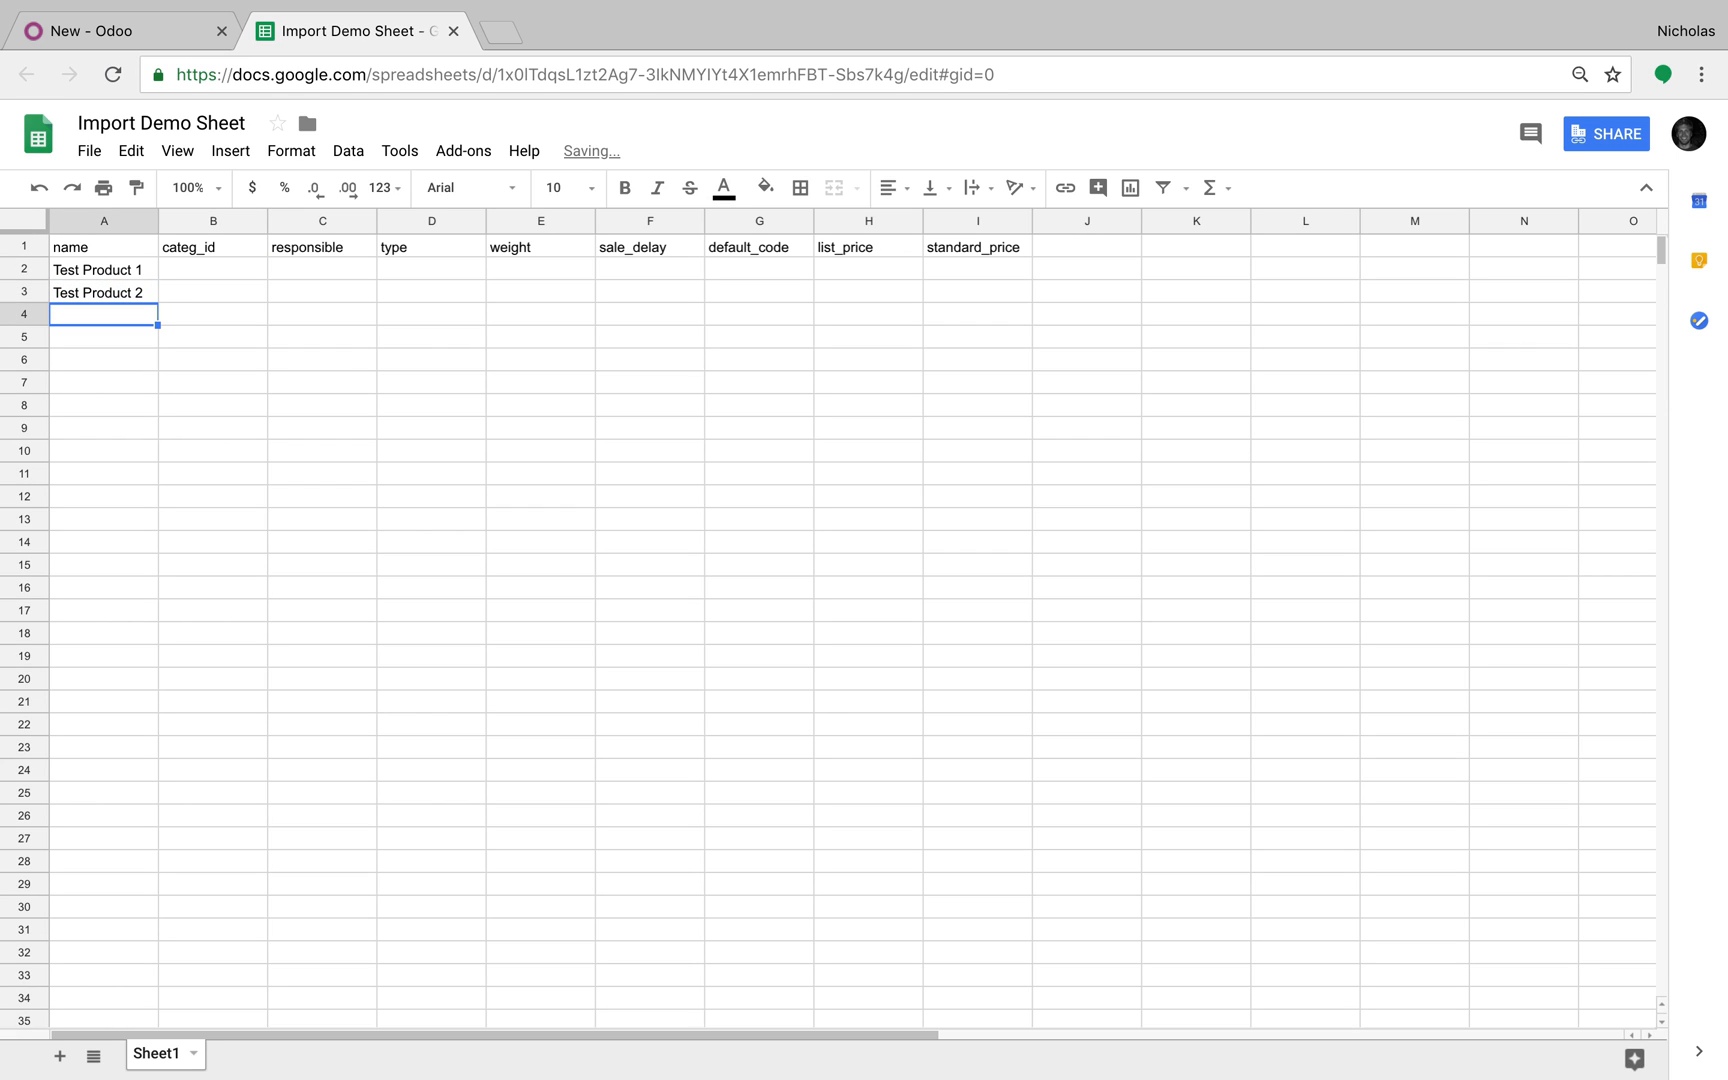
pyautogui.write('Test product 3')
pyautogui.click(93, 314)
pyautogui.press('BackSpace')
pyautogui.write('P')
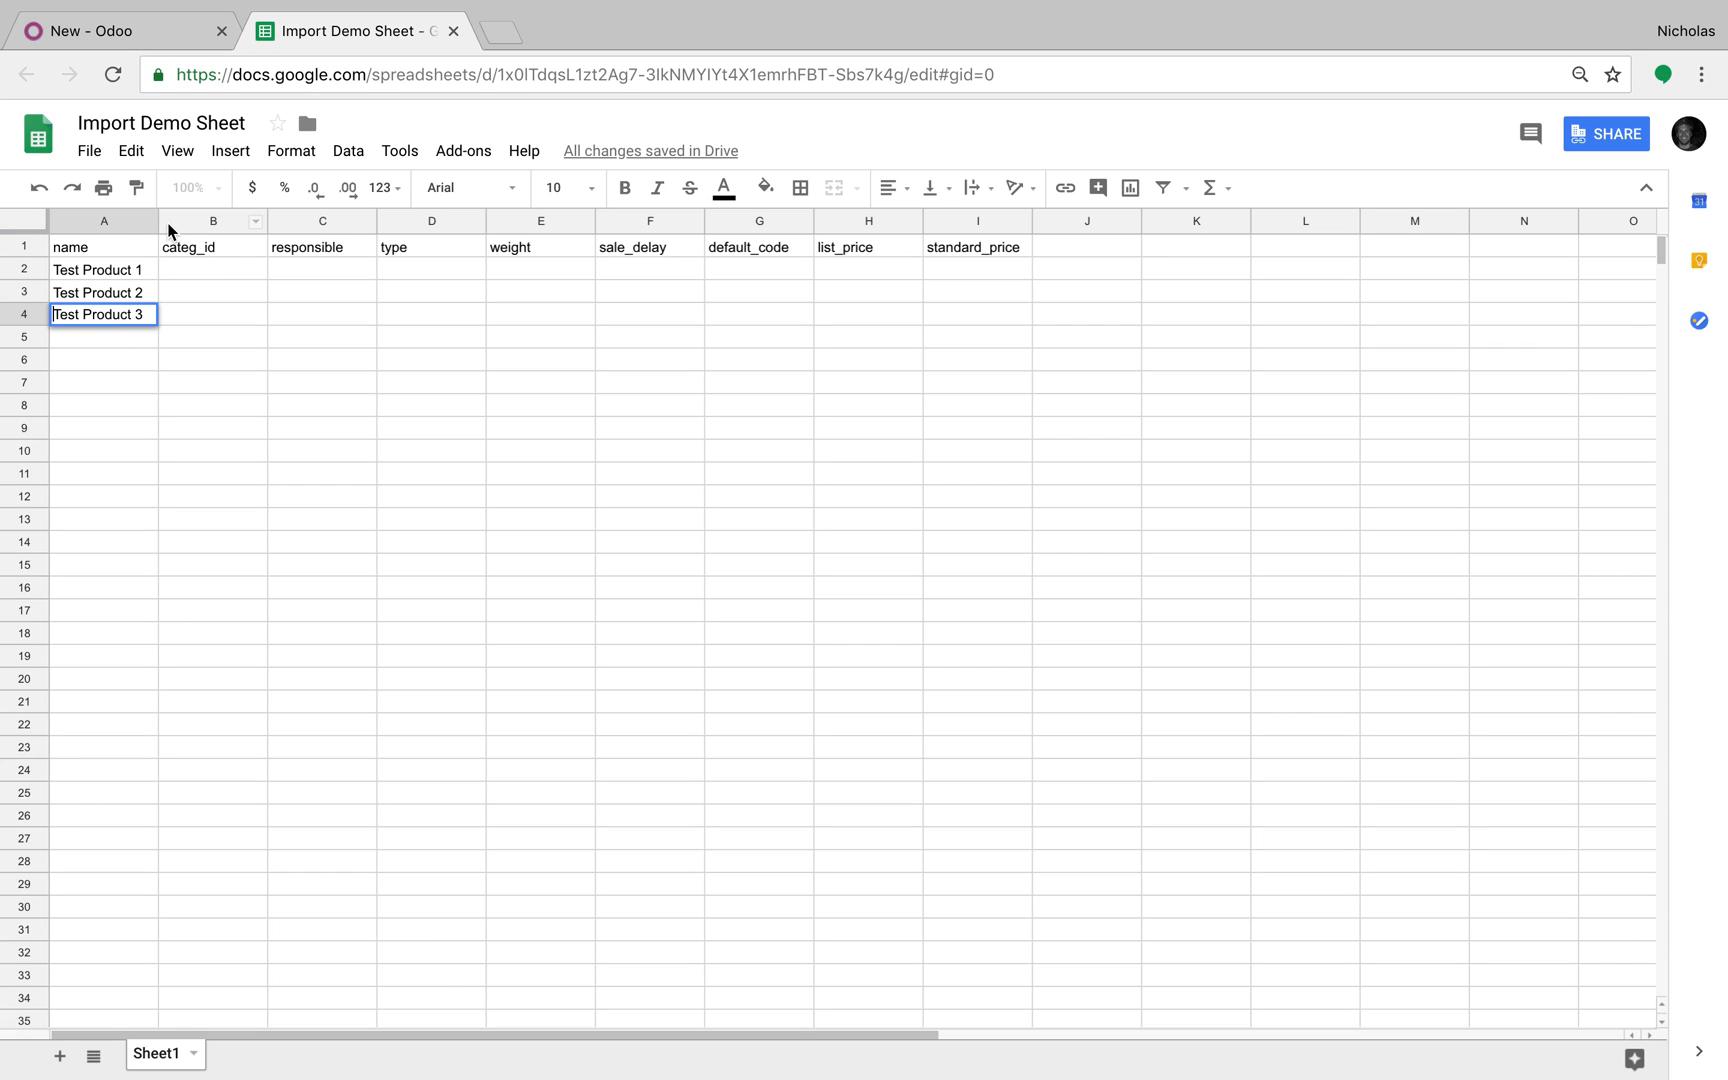
pyautogui.moveTo(158, 221); pyautogui.dragTo(218, 224)
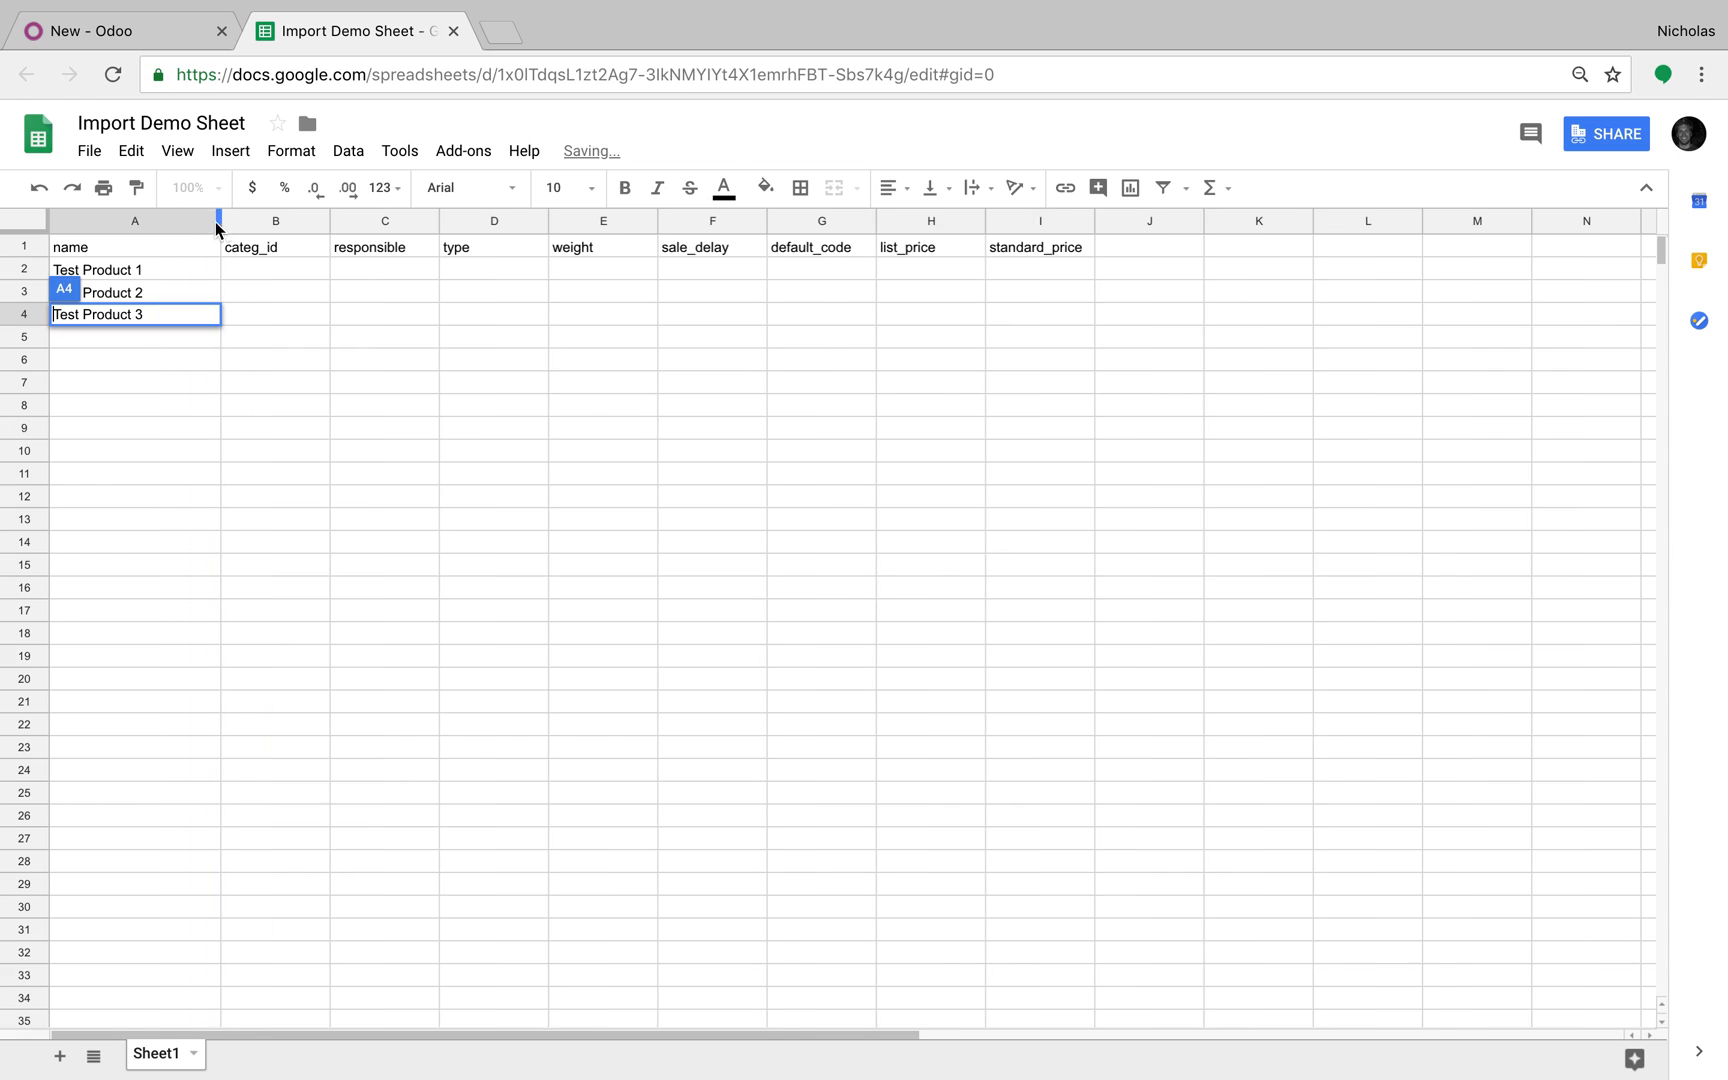
# Step: Type All in B2 and fill it down to B4
pyautogui.click(300, 271)
pyautogui.write('All')
pyautogui.press('Return')
pyautogui.click(310, 271)
pyautogui.moveTo(328, 278); pyautogui.dragTo(330, 318)
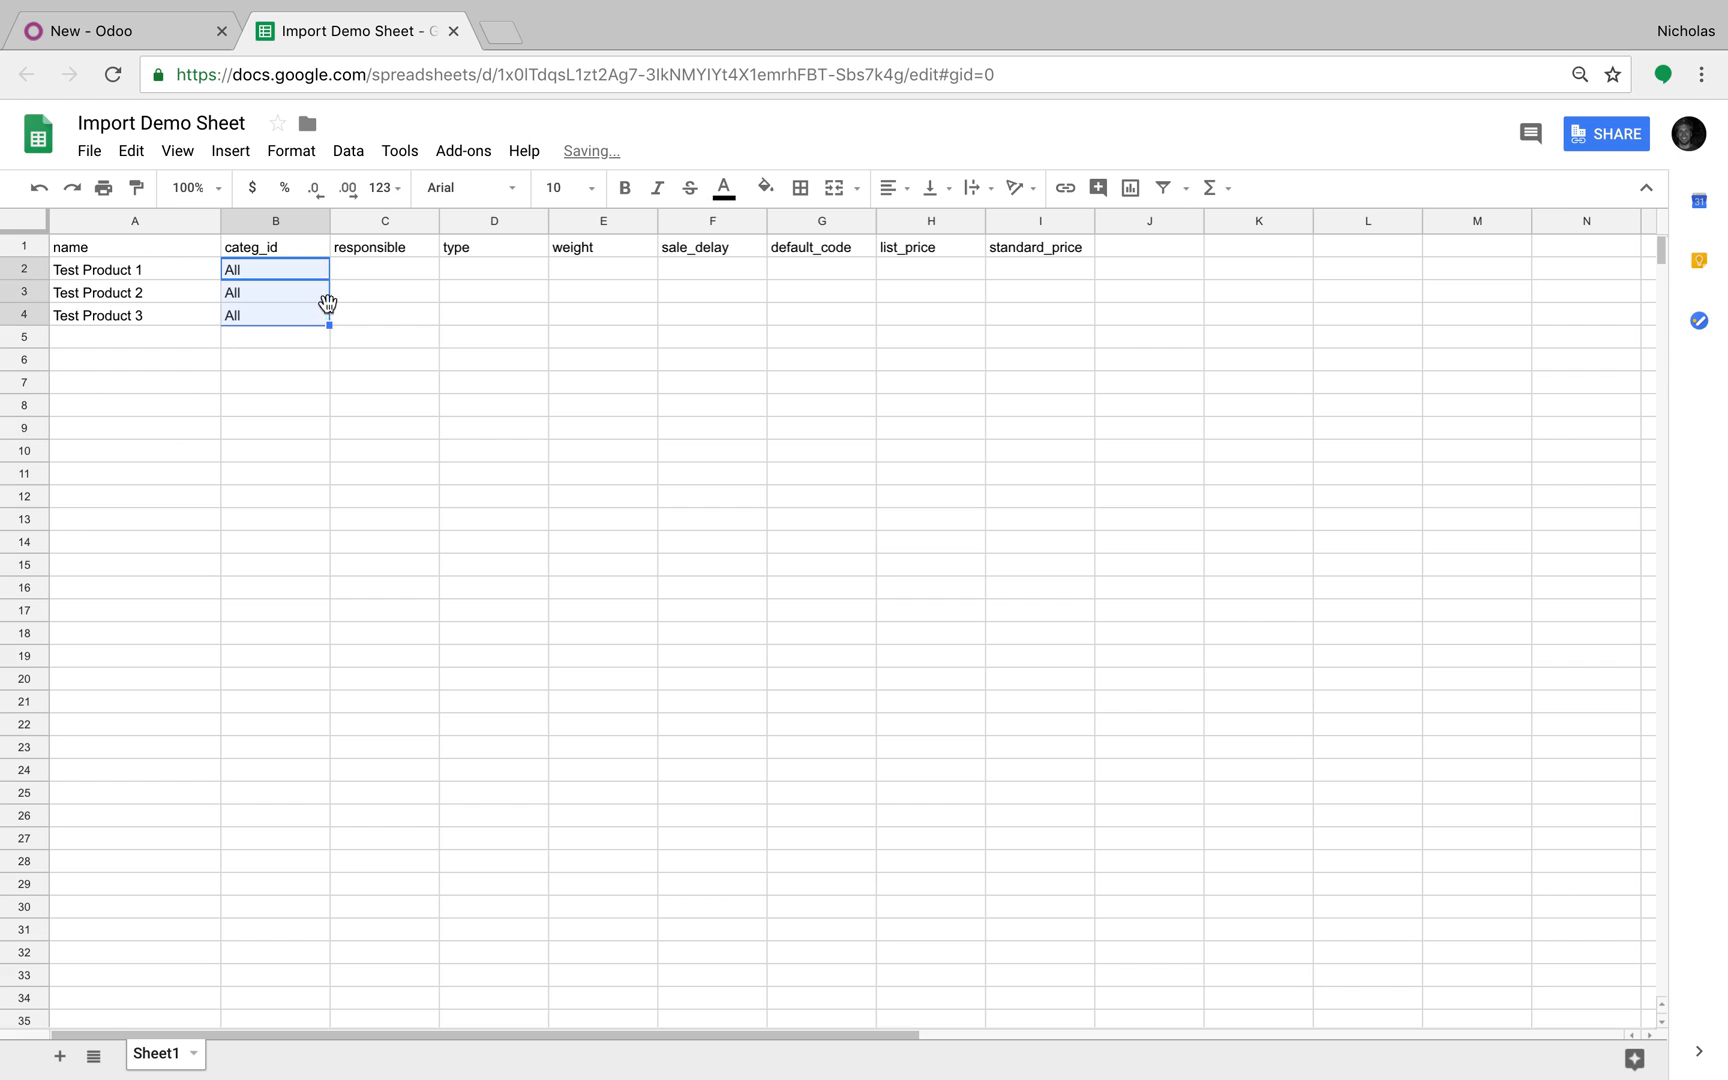
pyautogui.click(170, 38)
# Step: Look over Odoo's Product Category options and Inventory tab unchanged, then go back to cell C2
pyautogui.click(444, 672)
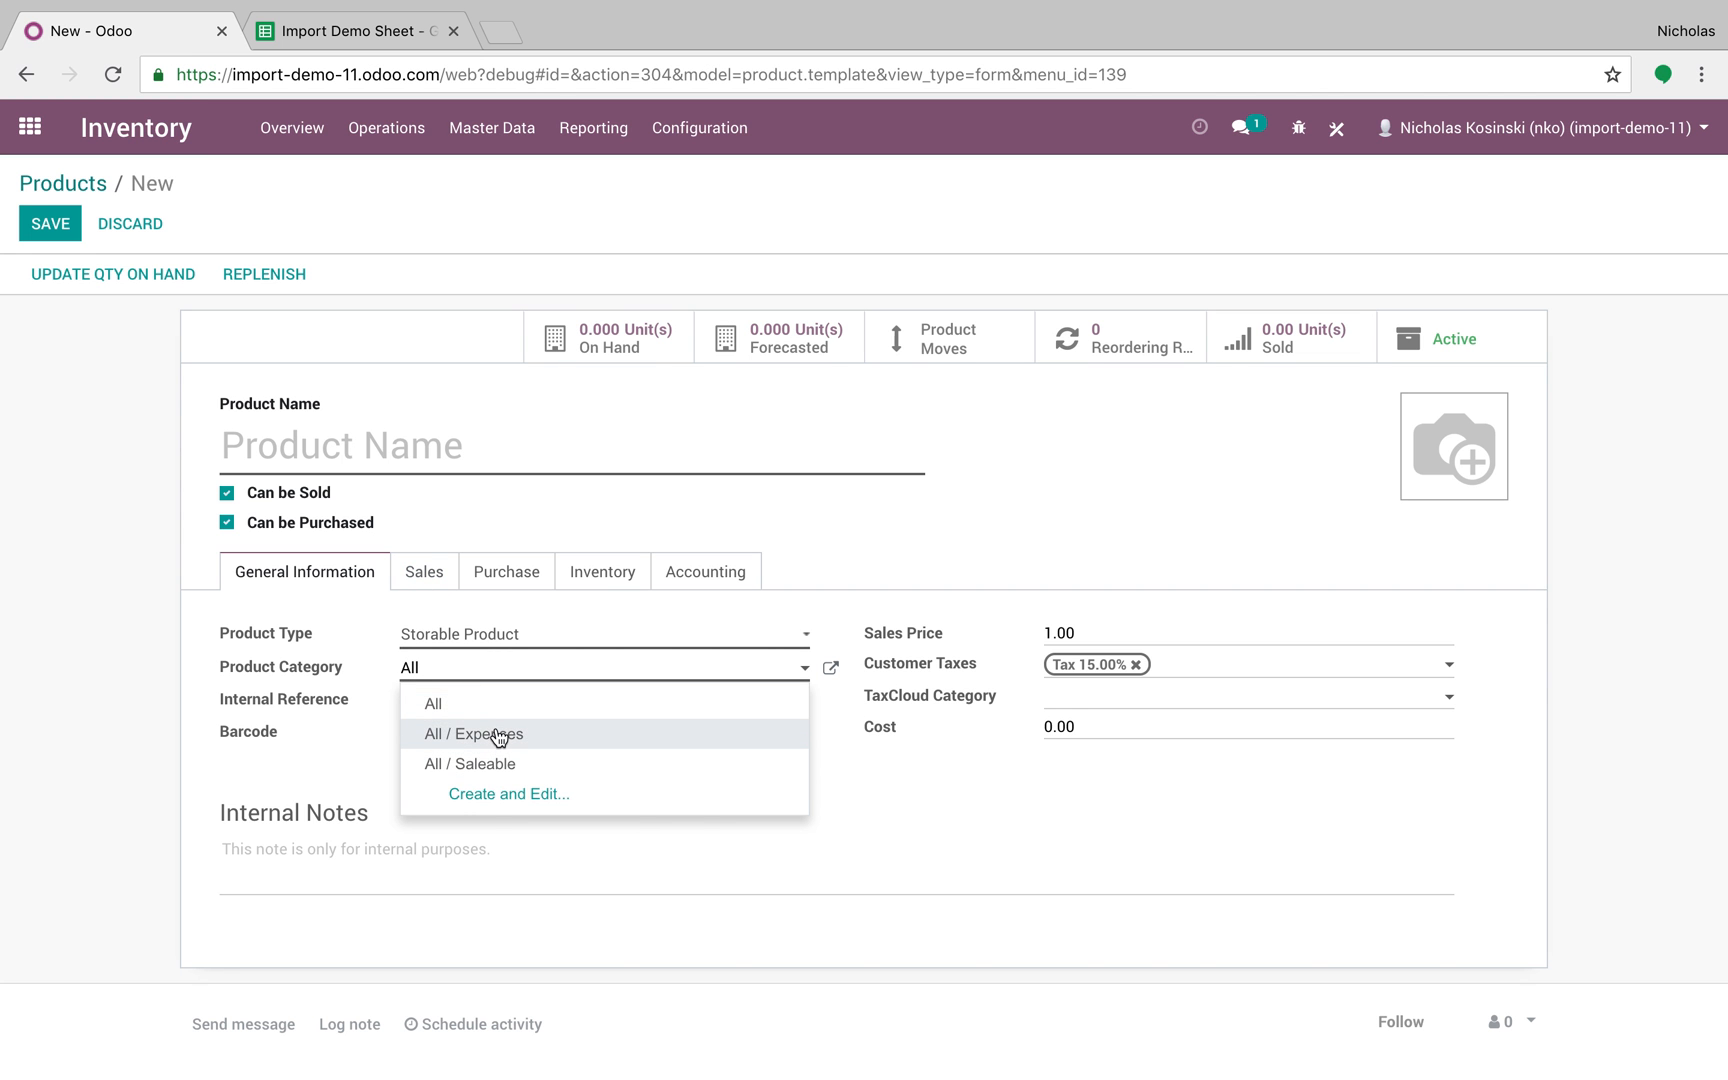
pyautogui.click(243, 674)
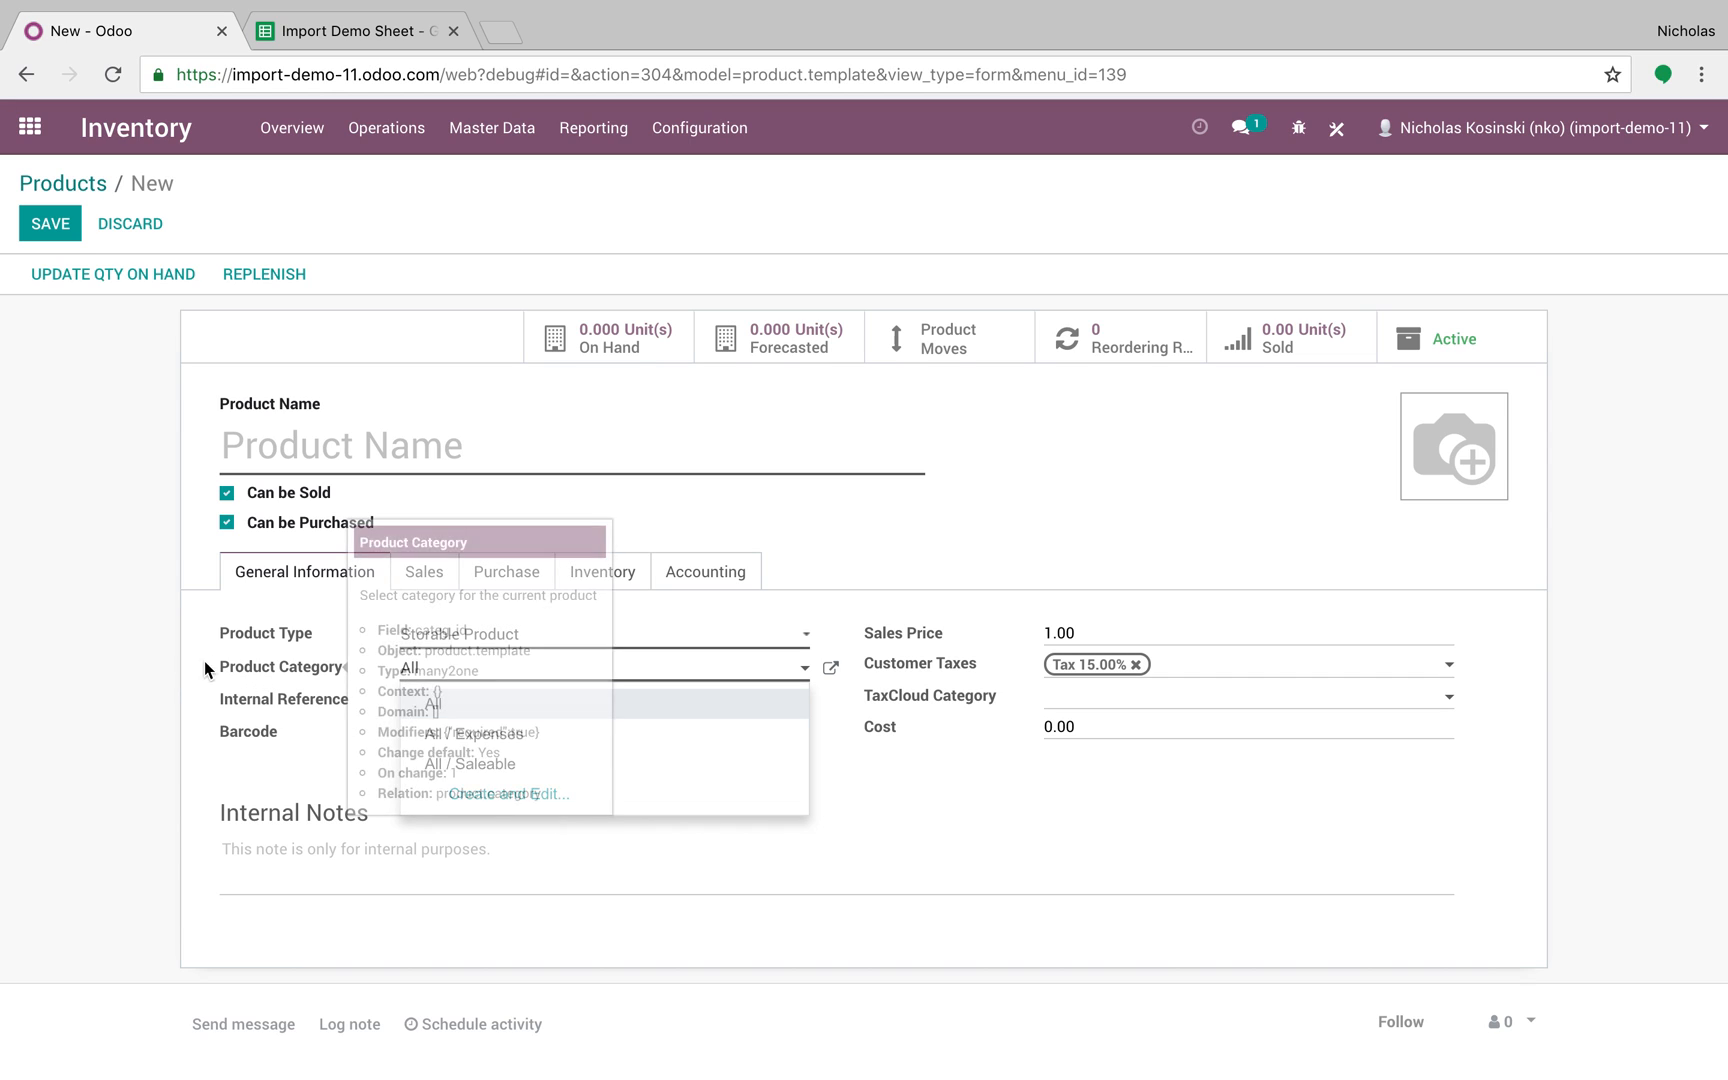
pyautogui.click(205, 667)
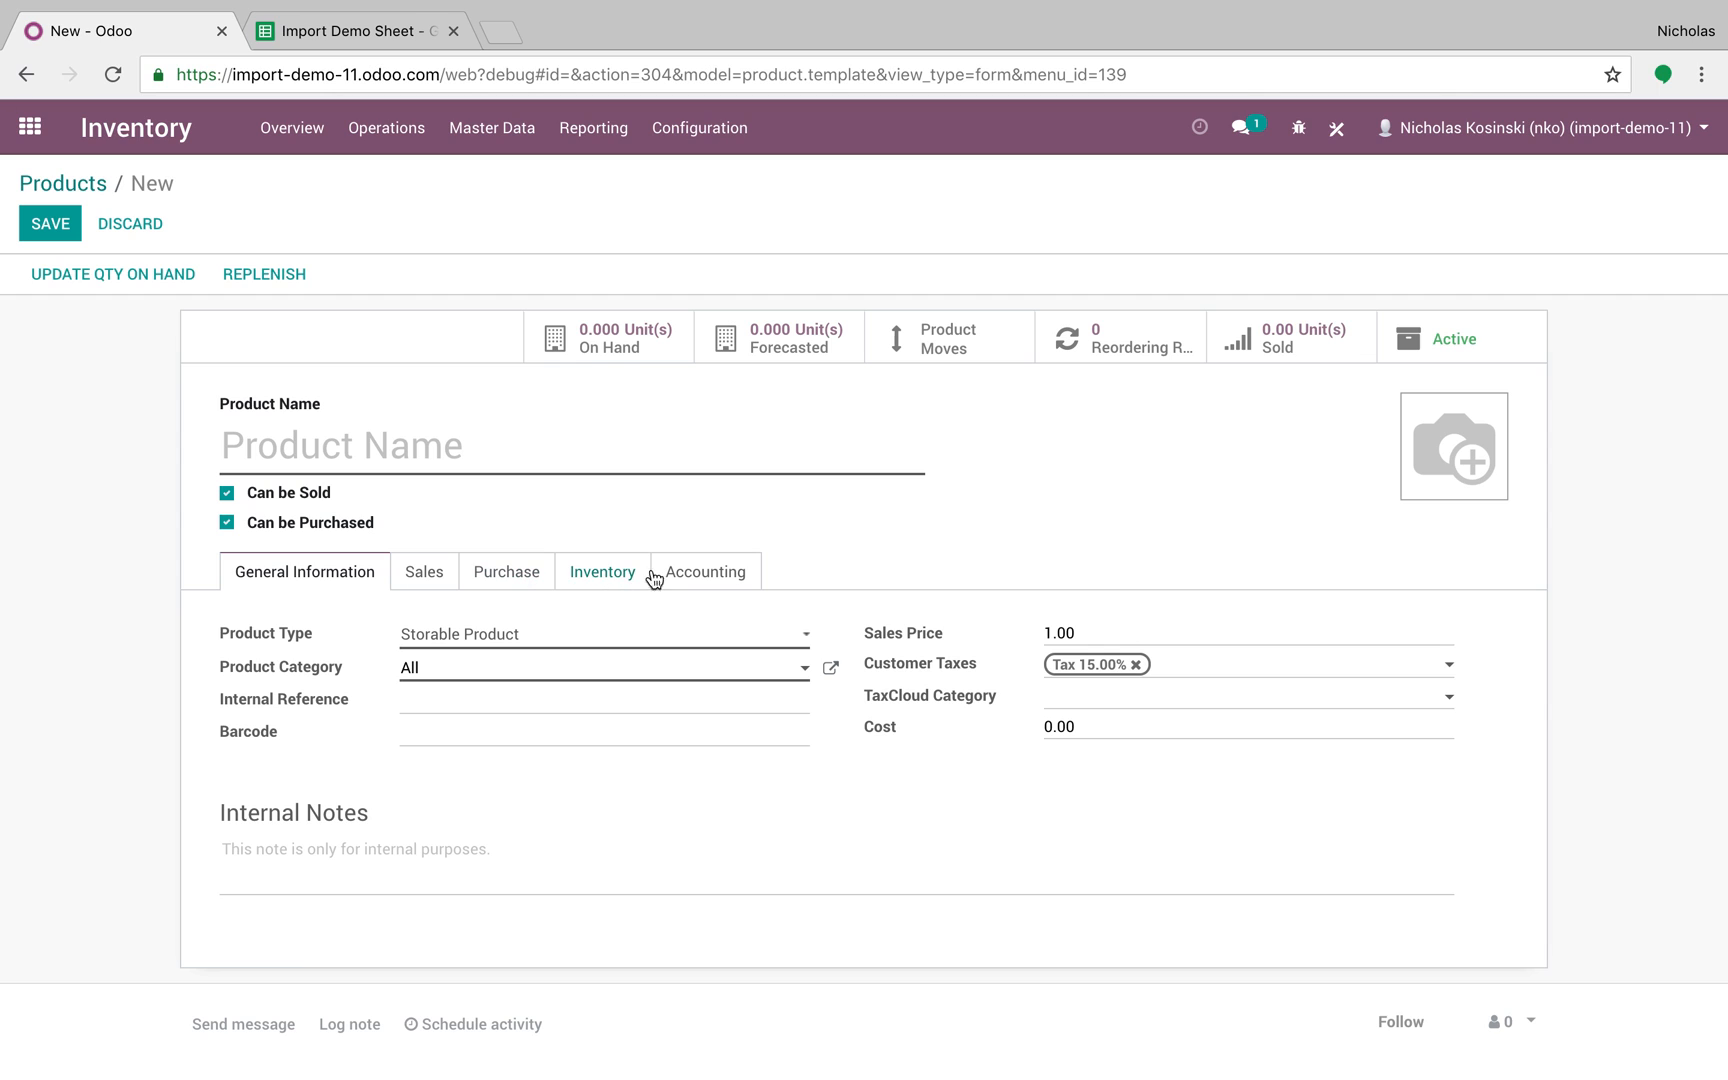
pyautogui.click(619, 579)
pyautogui.click(316, 580)
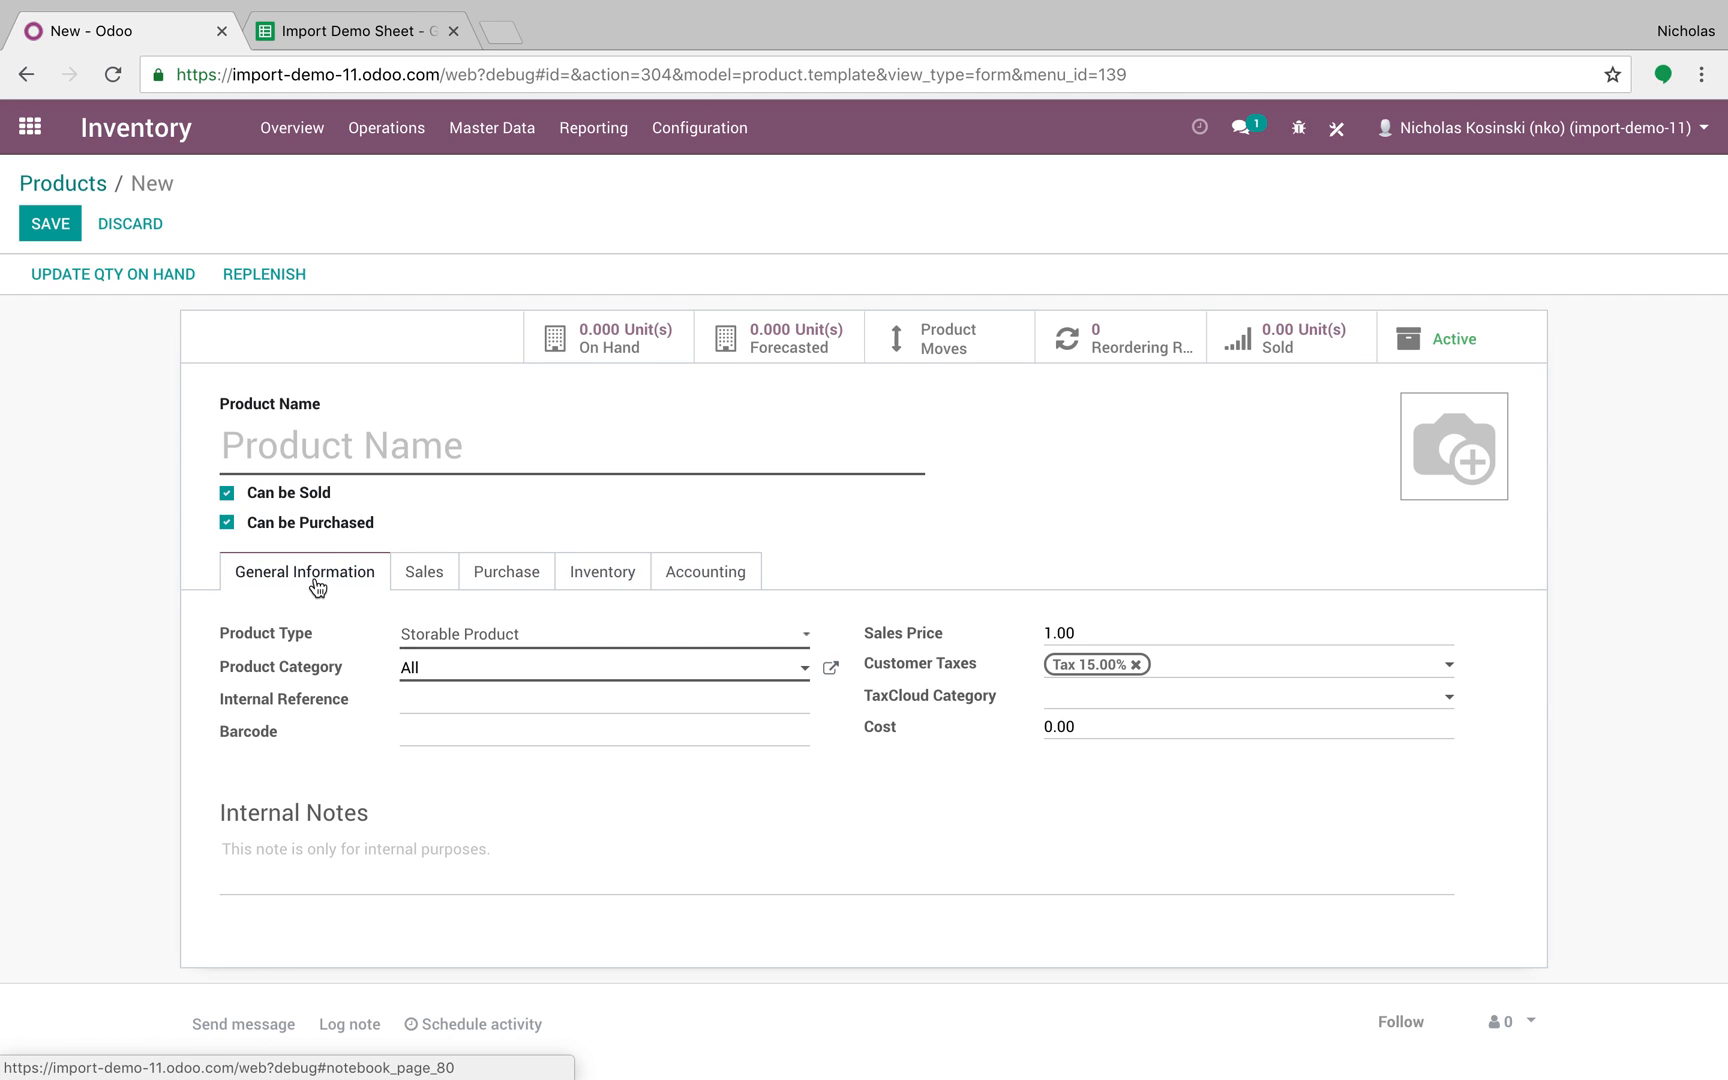
pyautogui.click(333, 31)
pyautogui.press('Right')
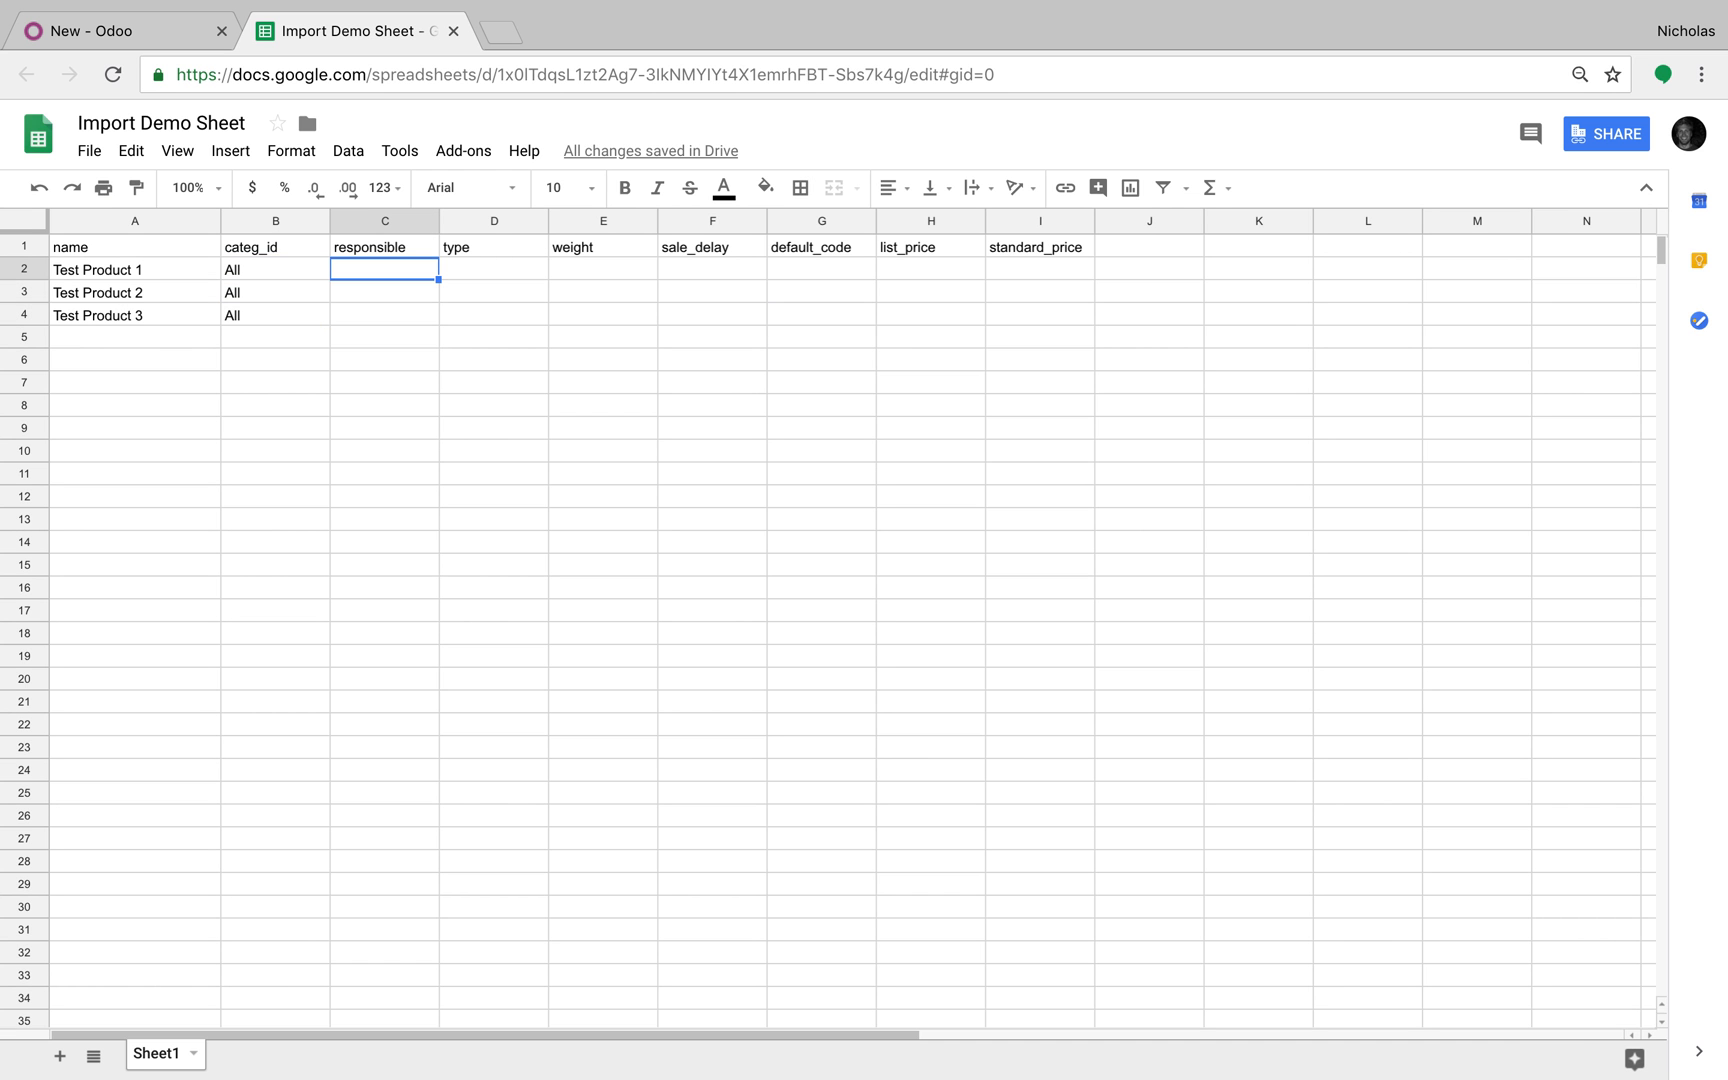
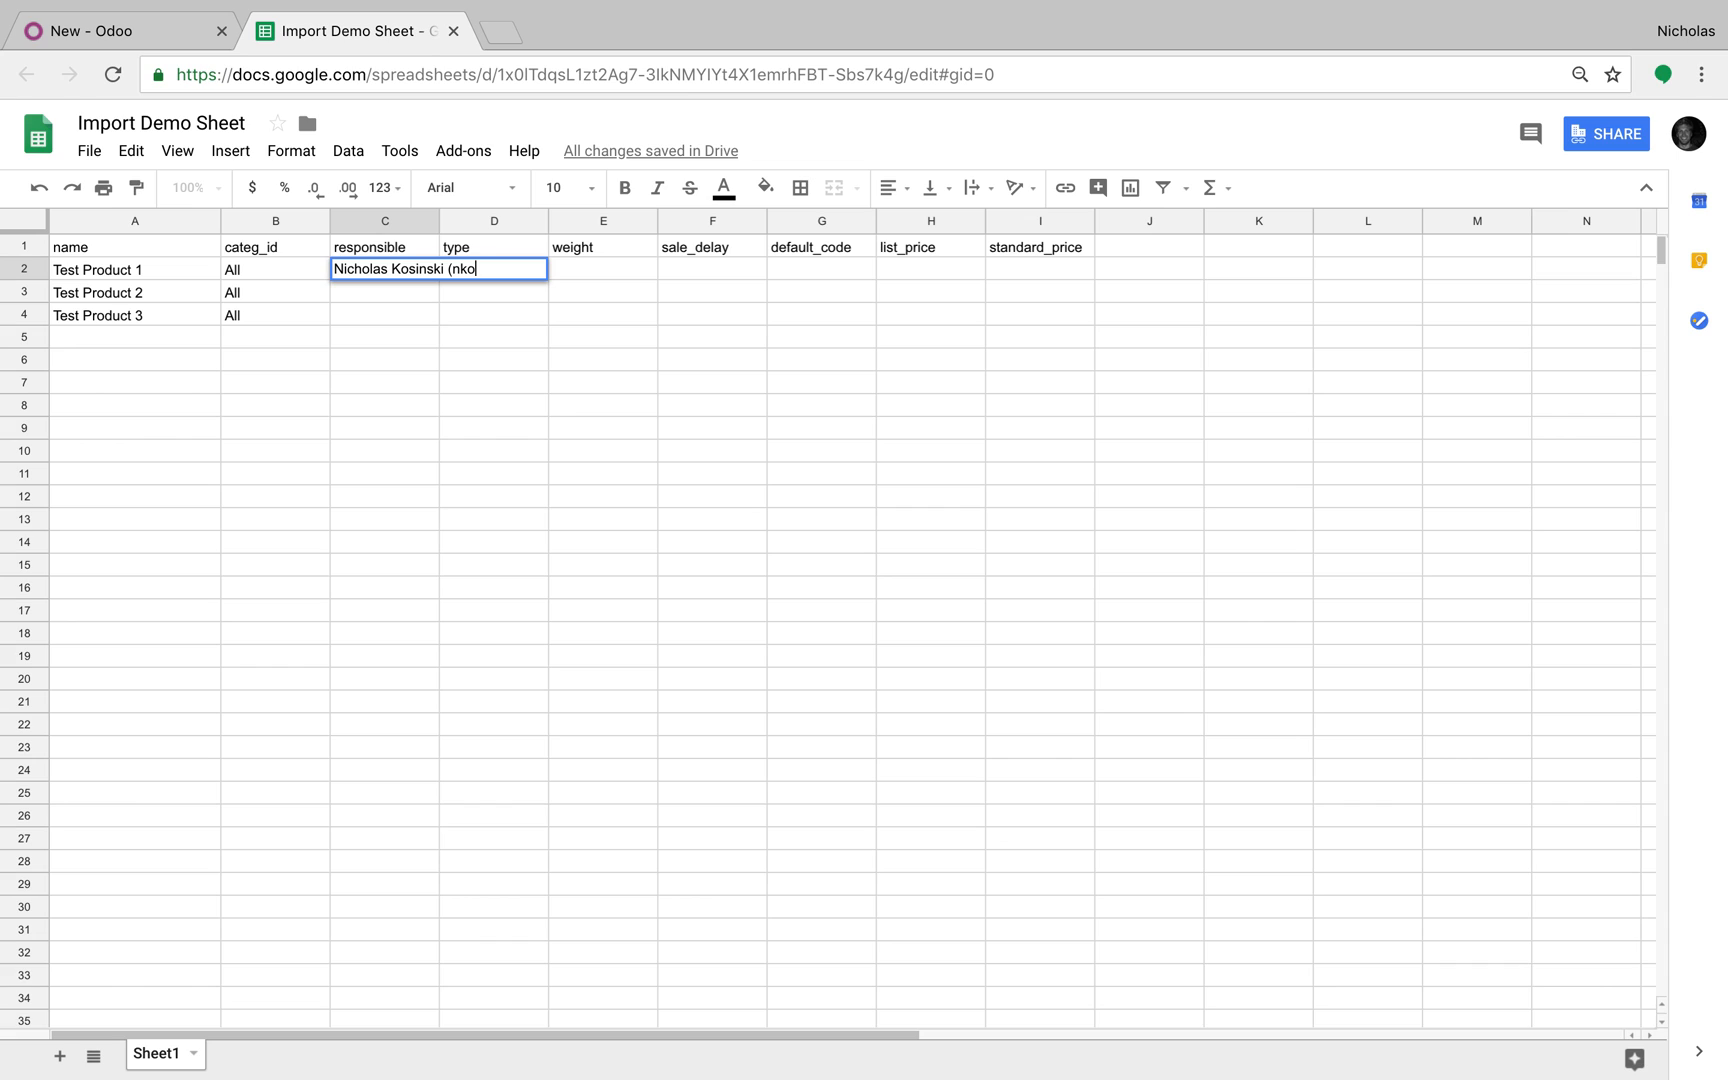
# Step: Enter the responsible user's name in C2 and fill it down to C4
pyautogui.press('Return')
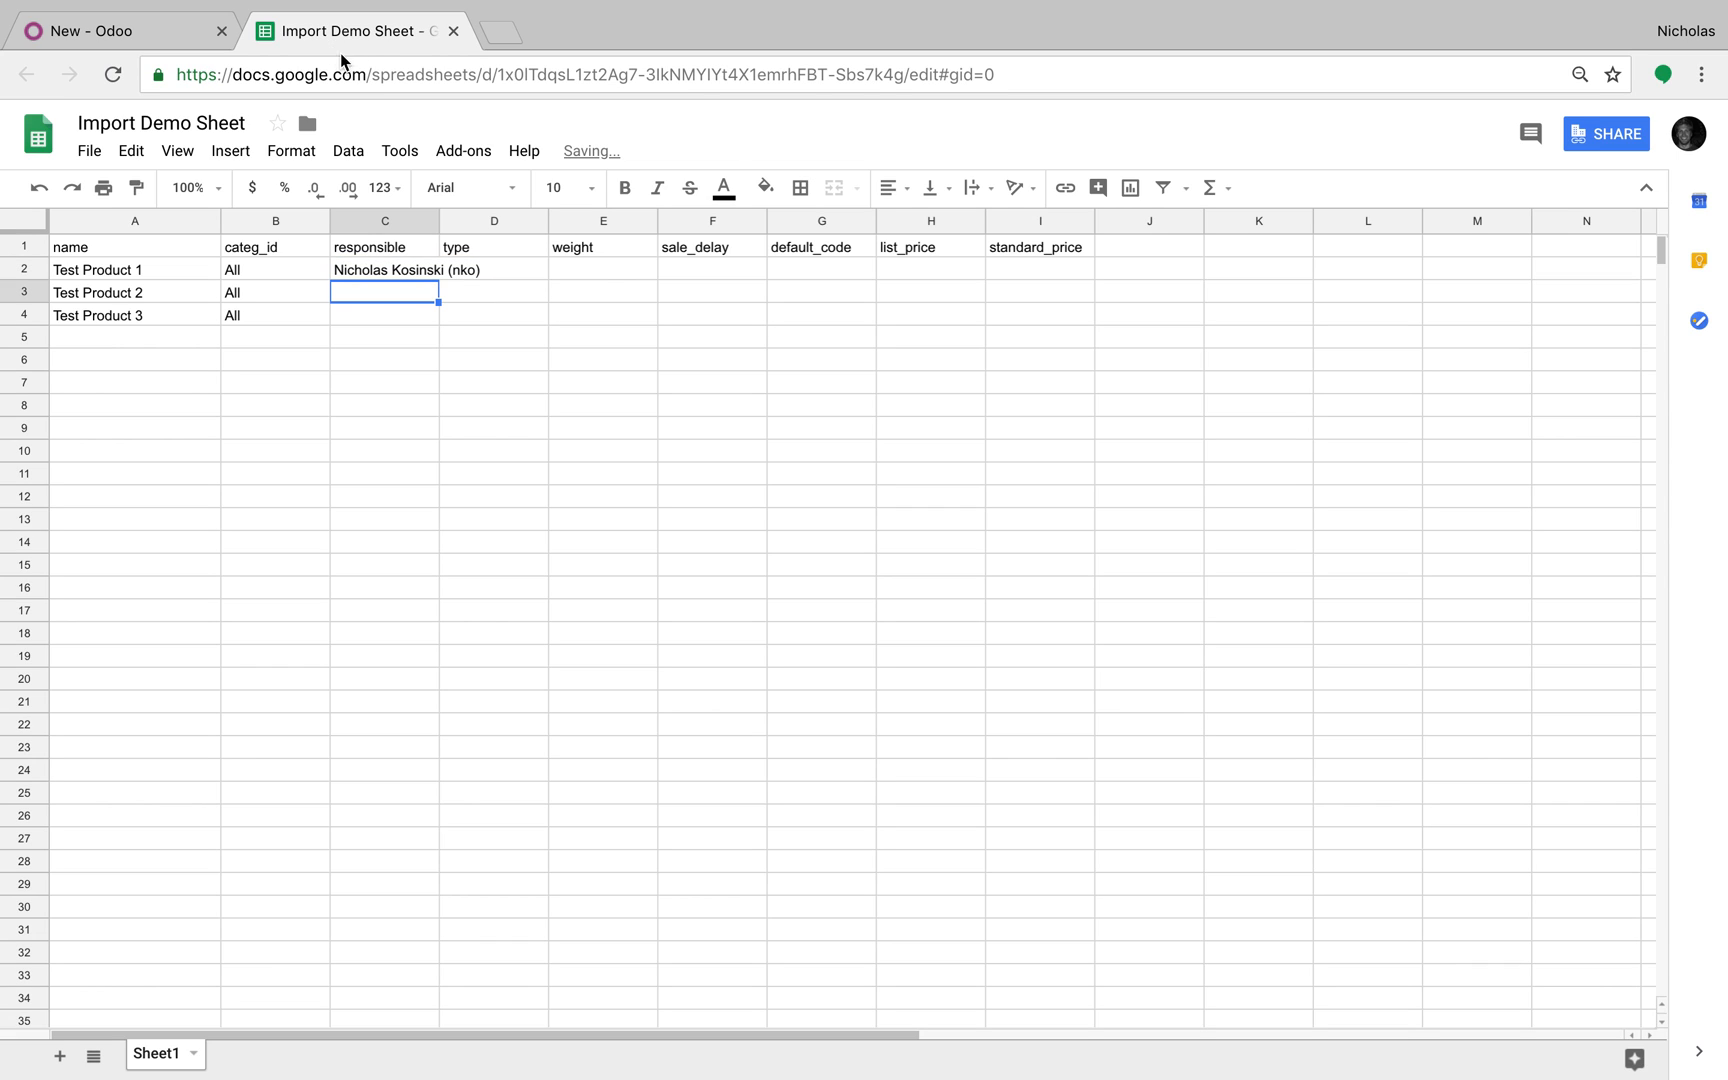
pyautogui.click(410, 272)
pyautogui.moveTo(439, 221); pyautogui.dragTo(528, 328)
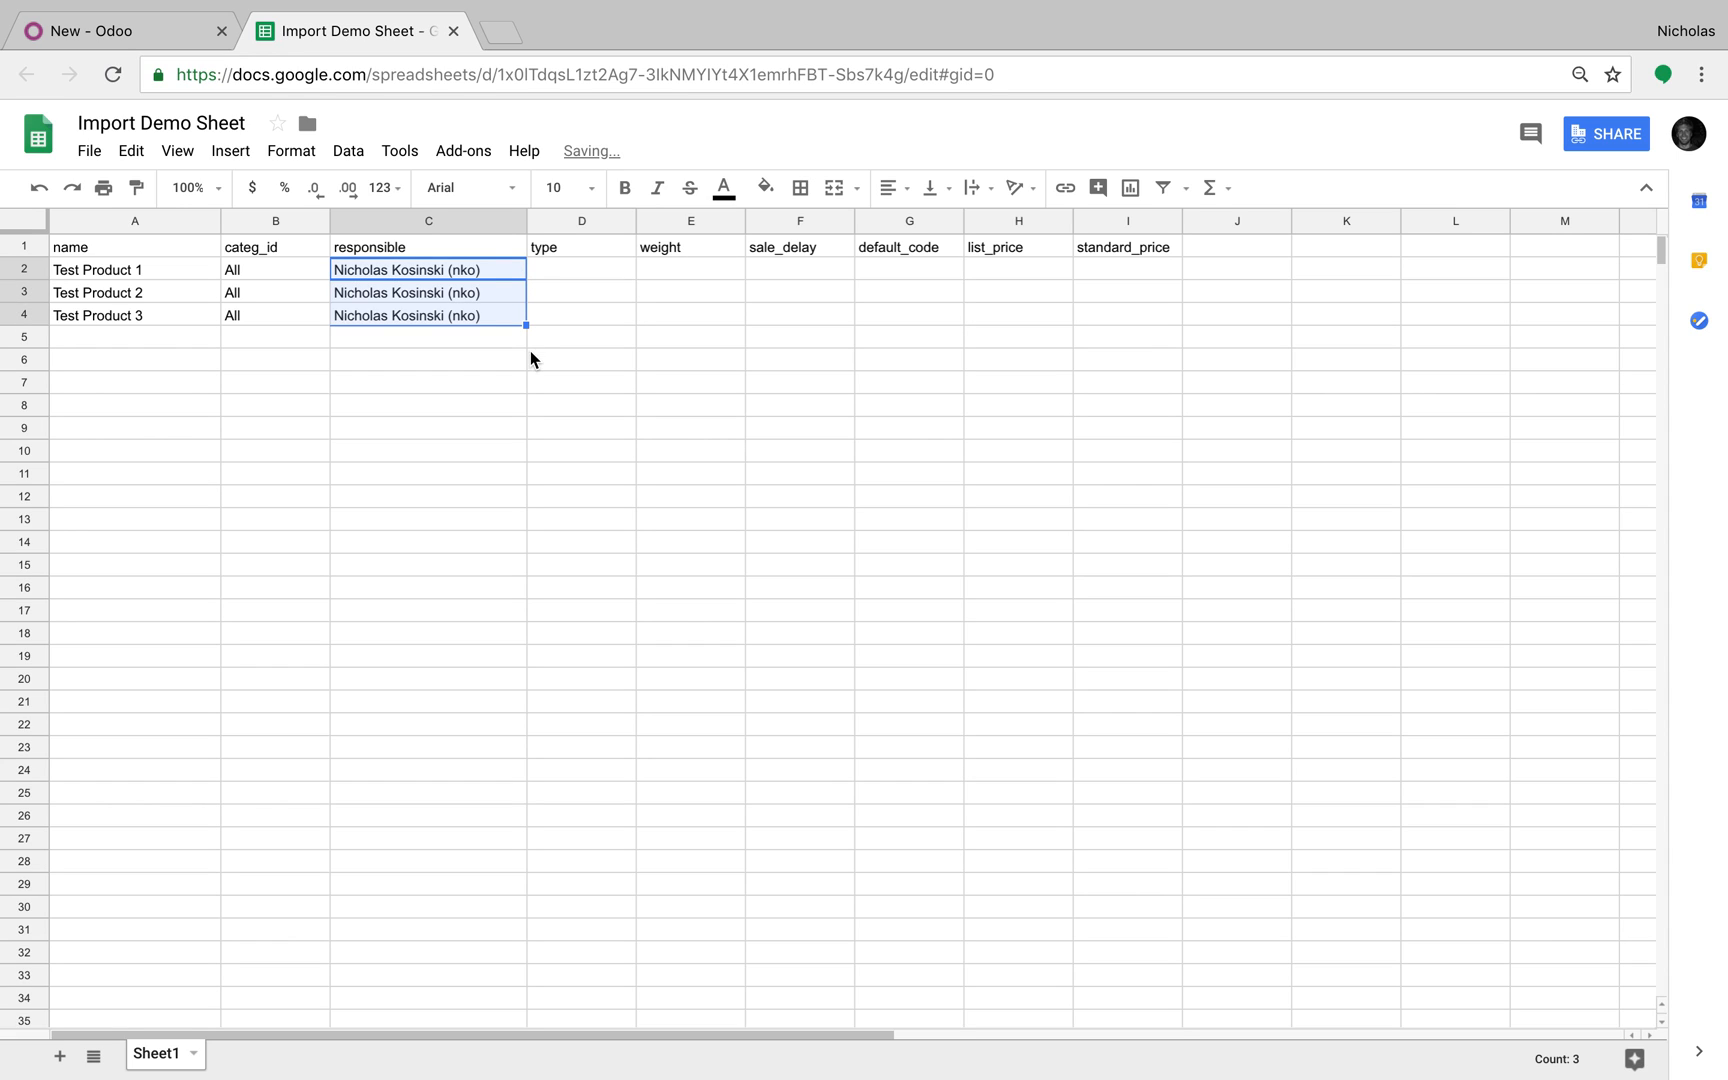
# Step: Set type to Storable Product in D2:D4, widening column D to fit
pyautogui.click(586, 268)
pyautogui.write('Storab')
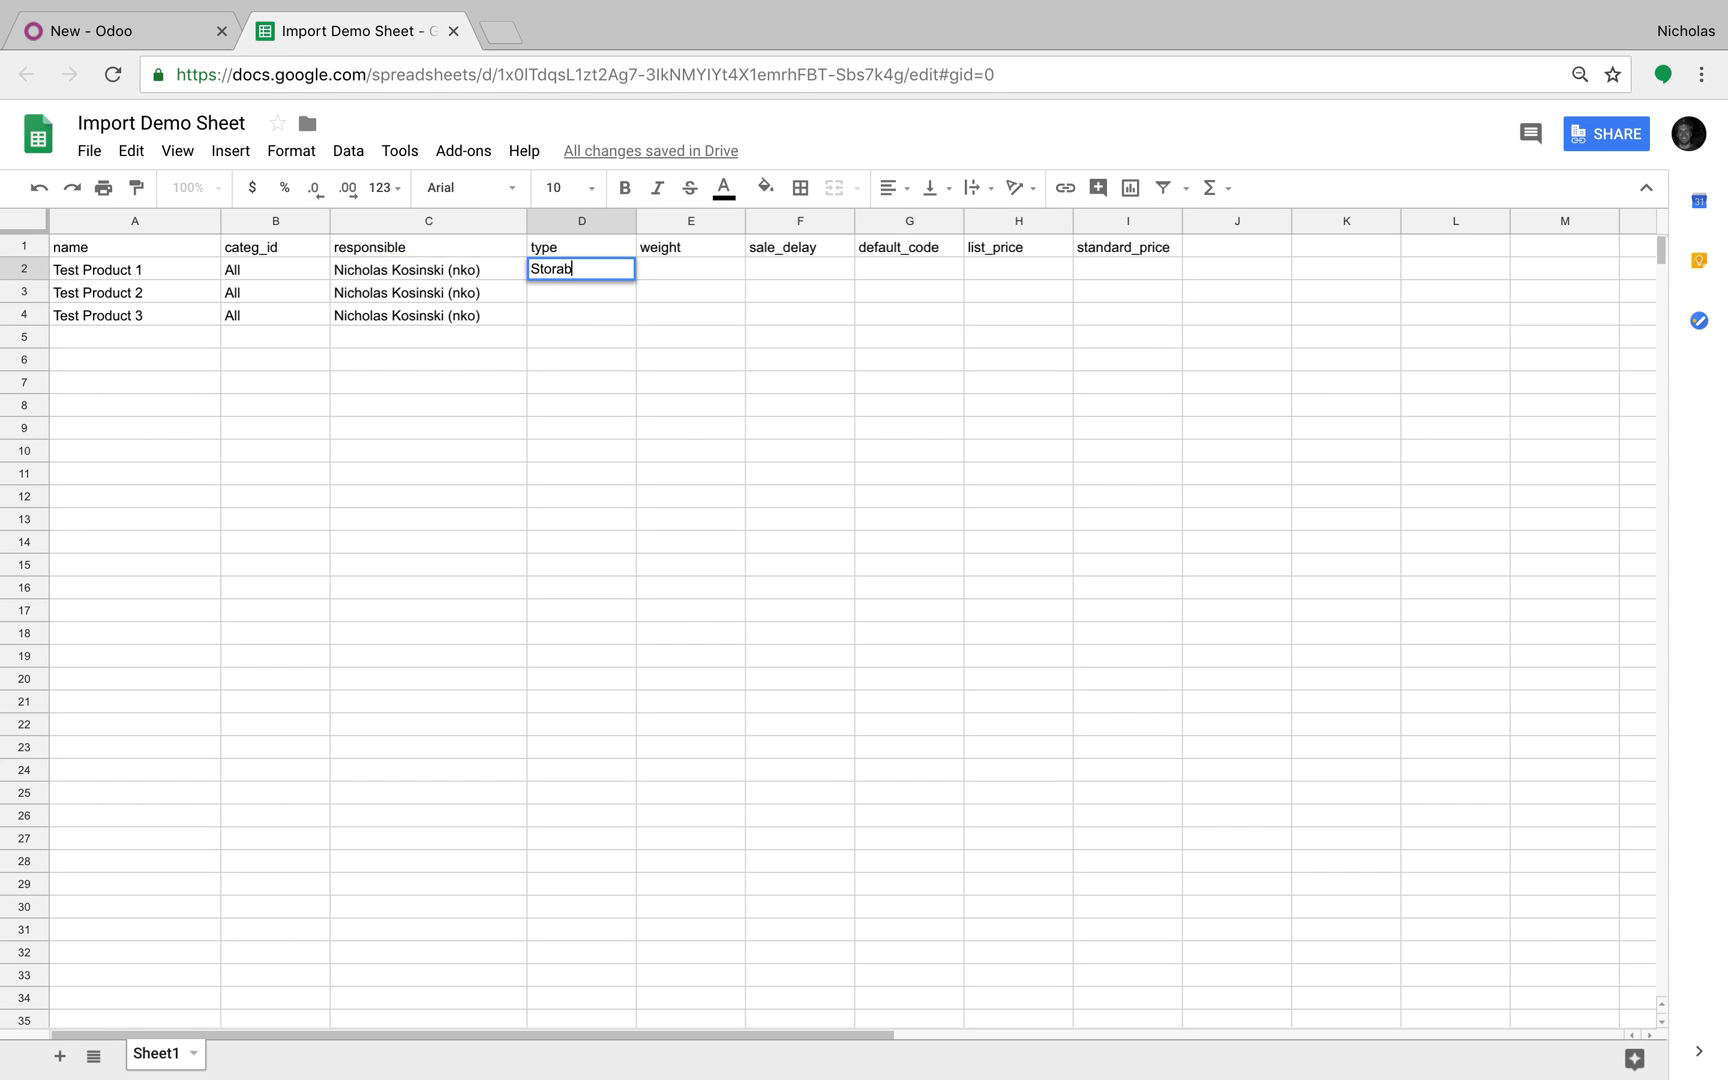
pyautogui.write('le Product')
pyautogui.click(580, 316)
pyautogui.moveTo(636, 226); pyautogui.dragTo(672, 226)
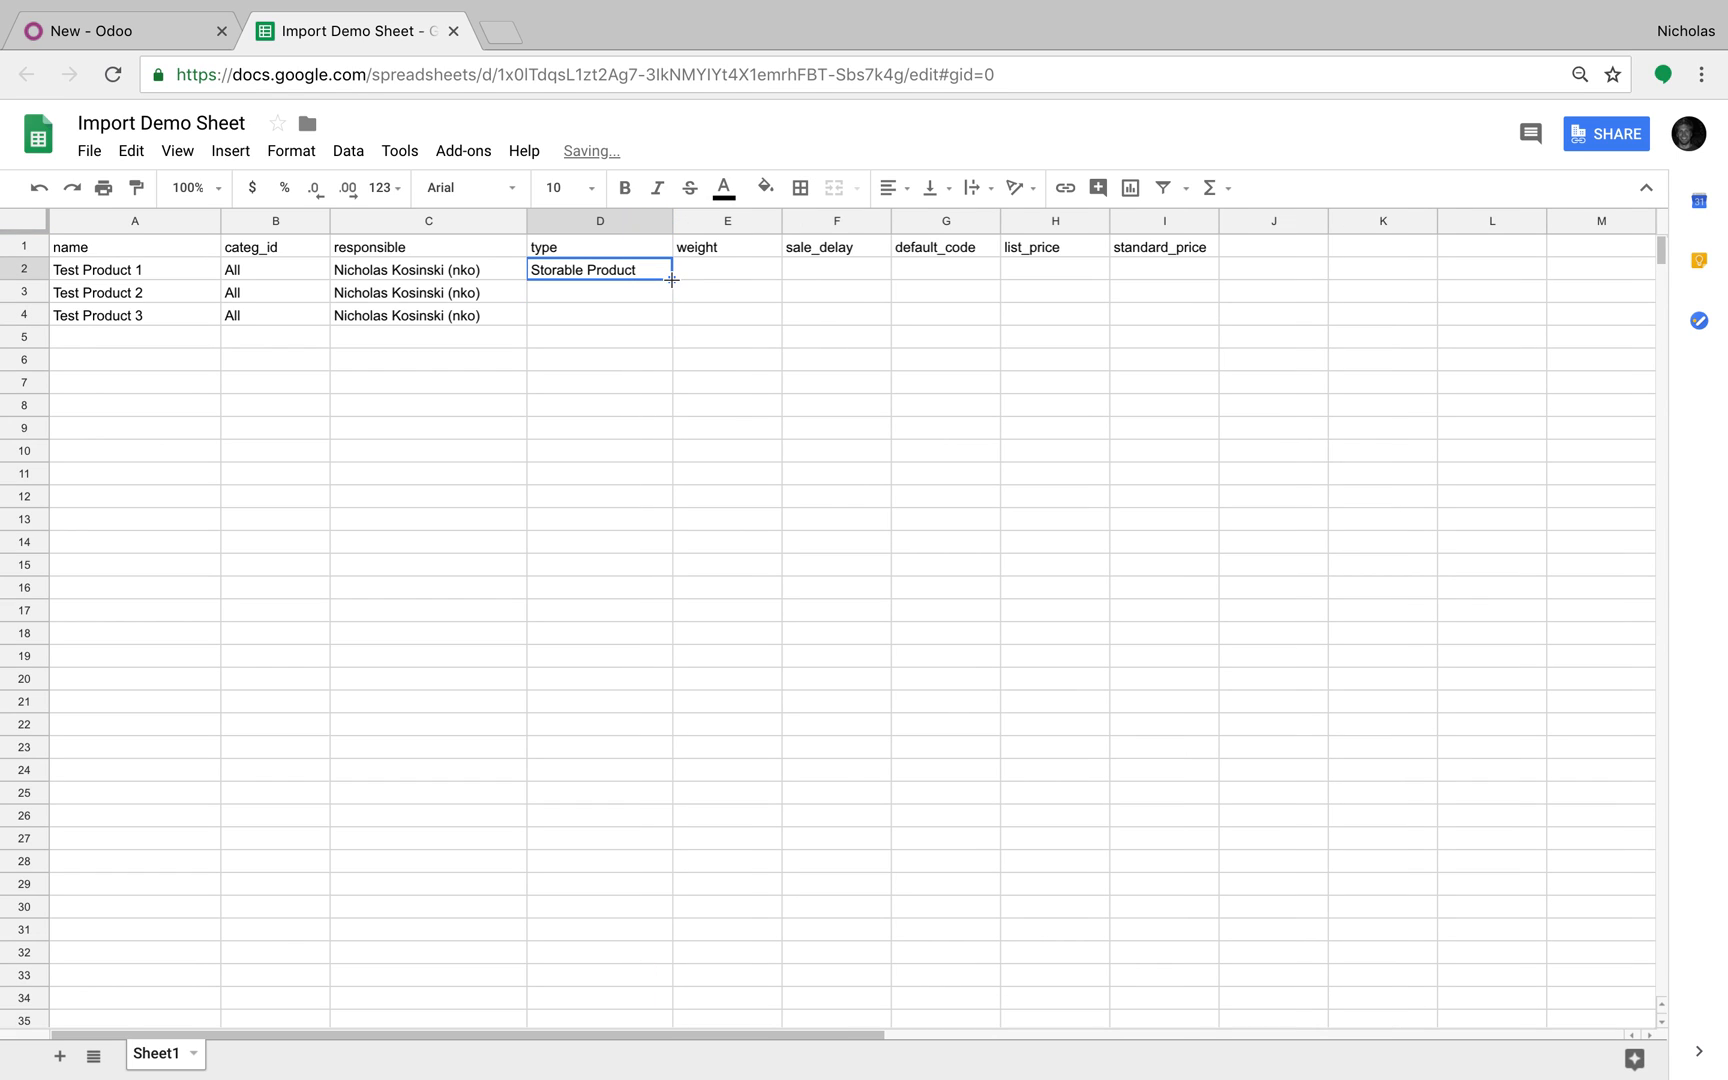
pyautogui.moveTo(673, 279); pyautogui.dragTo(675, 326)
pyautogui.click(168, 40)
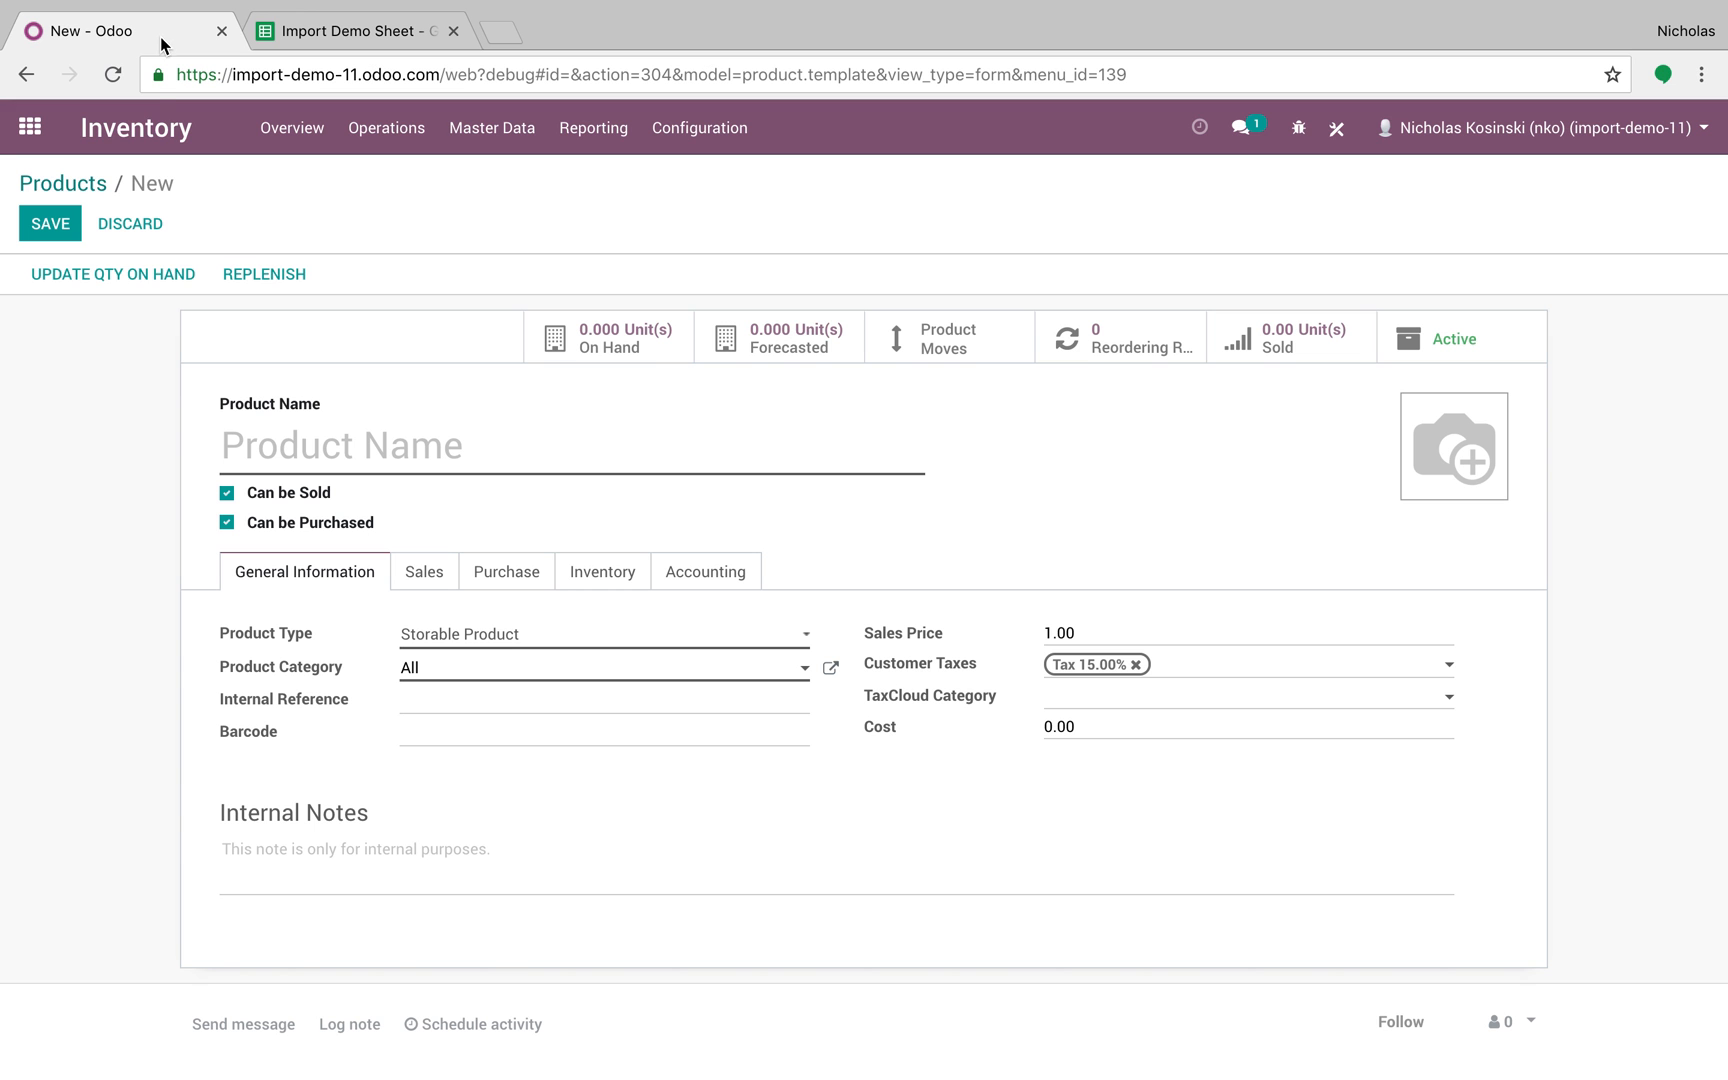
pyautogui.click(343, 35)
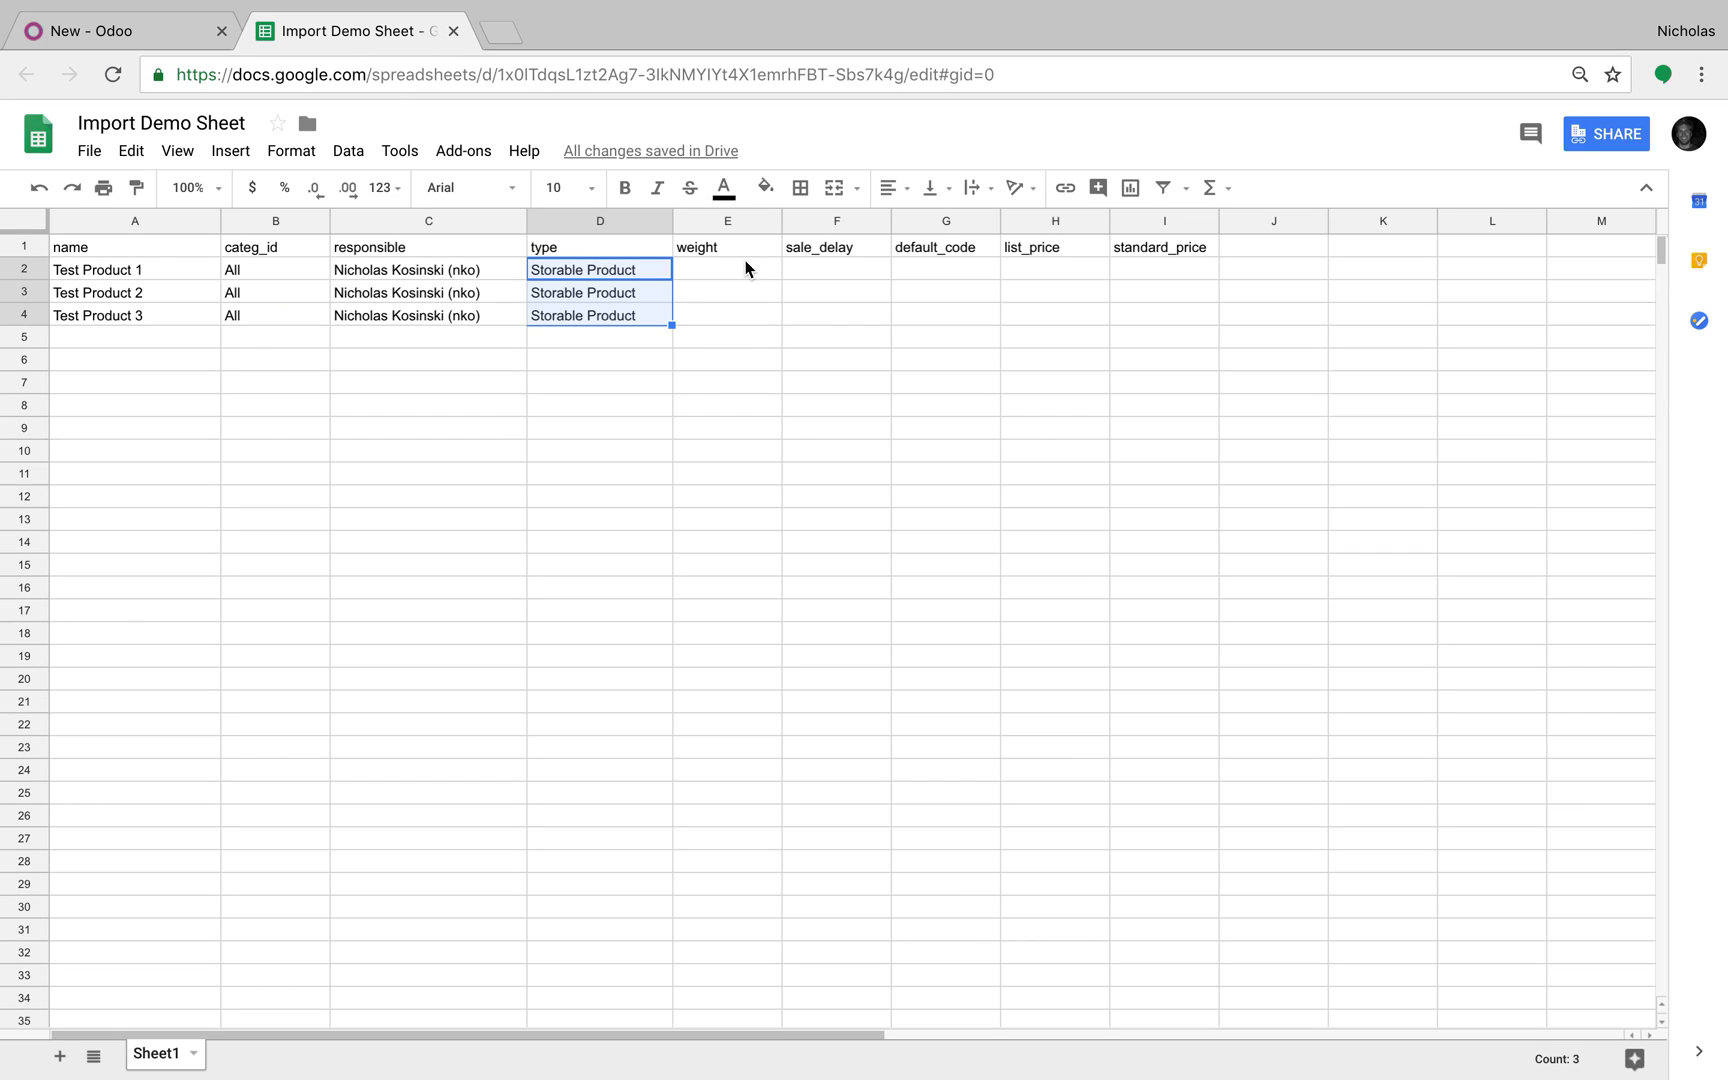
# Step: Enter weights 0.12 and 0.44 in E2 and E3
pyautogui.click(741, 271)
pyautogui.write('0.12')
pyautogui.press('Return')
pyautogui.write('0.44')
pyautogui.press('Return')
pyautogui.write('.')
pyautogui.press('BackSpace')
# Step: Enter weight 1.44 in E4 and sale_delay values 10, 20, 30 in F2:F4
pyautogui.write('1.44')
pyautogui.click(841, 271)
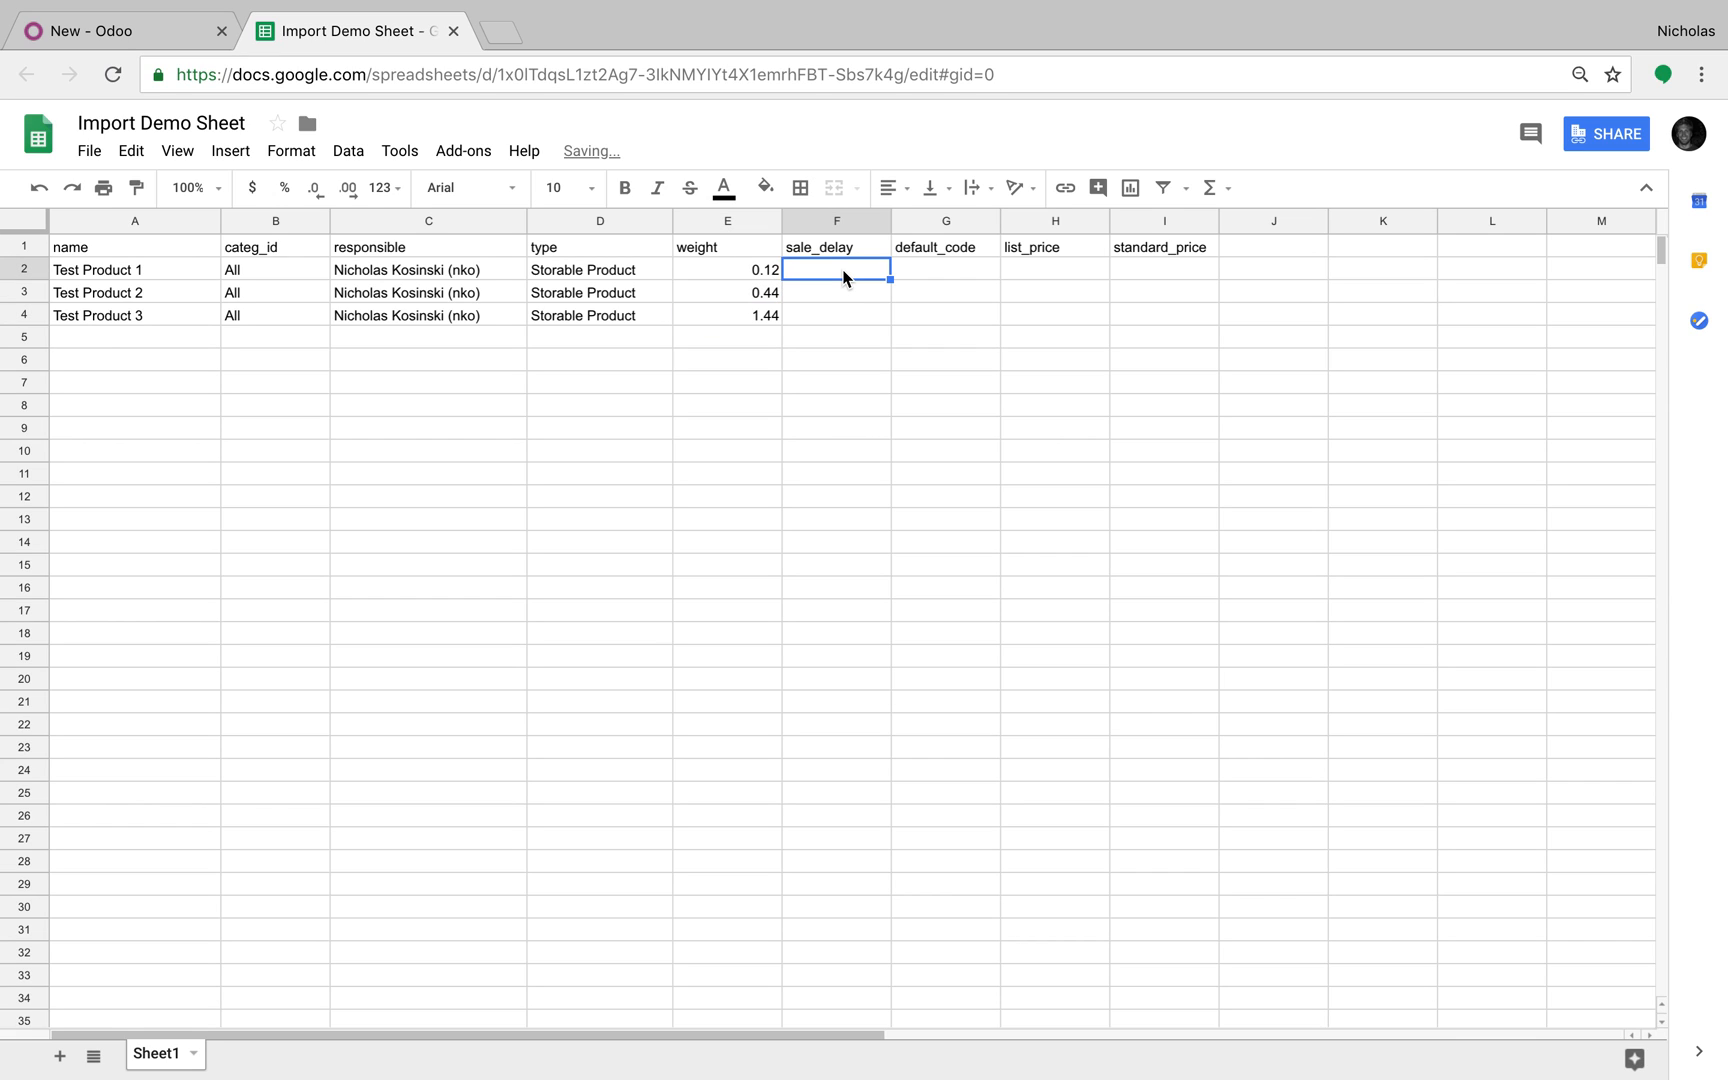
pyautogui.write('1000')
pyautogui.press('BackSpace')
pyautogui.press('BackSpace')
pyautogui.press('Return')
pyautogui.write('20')
pyautogui.press('Return')
pyautogui.write('30')
pyautogui.press('Return')
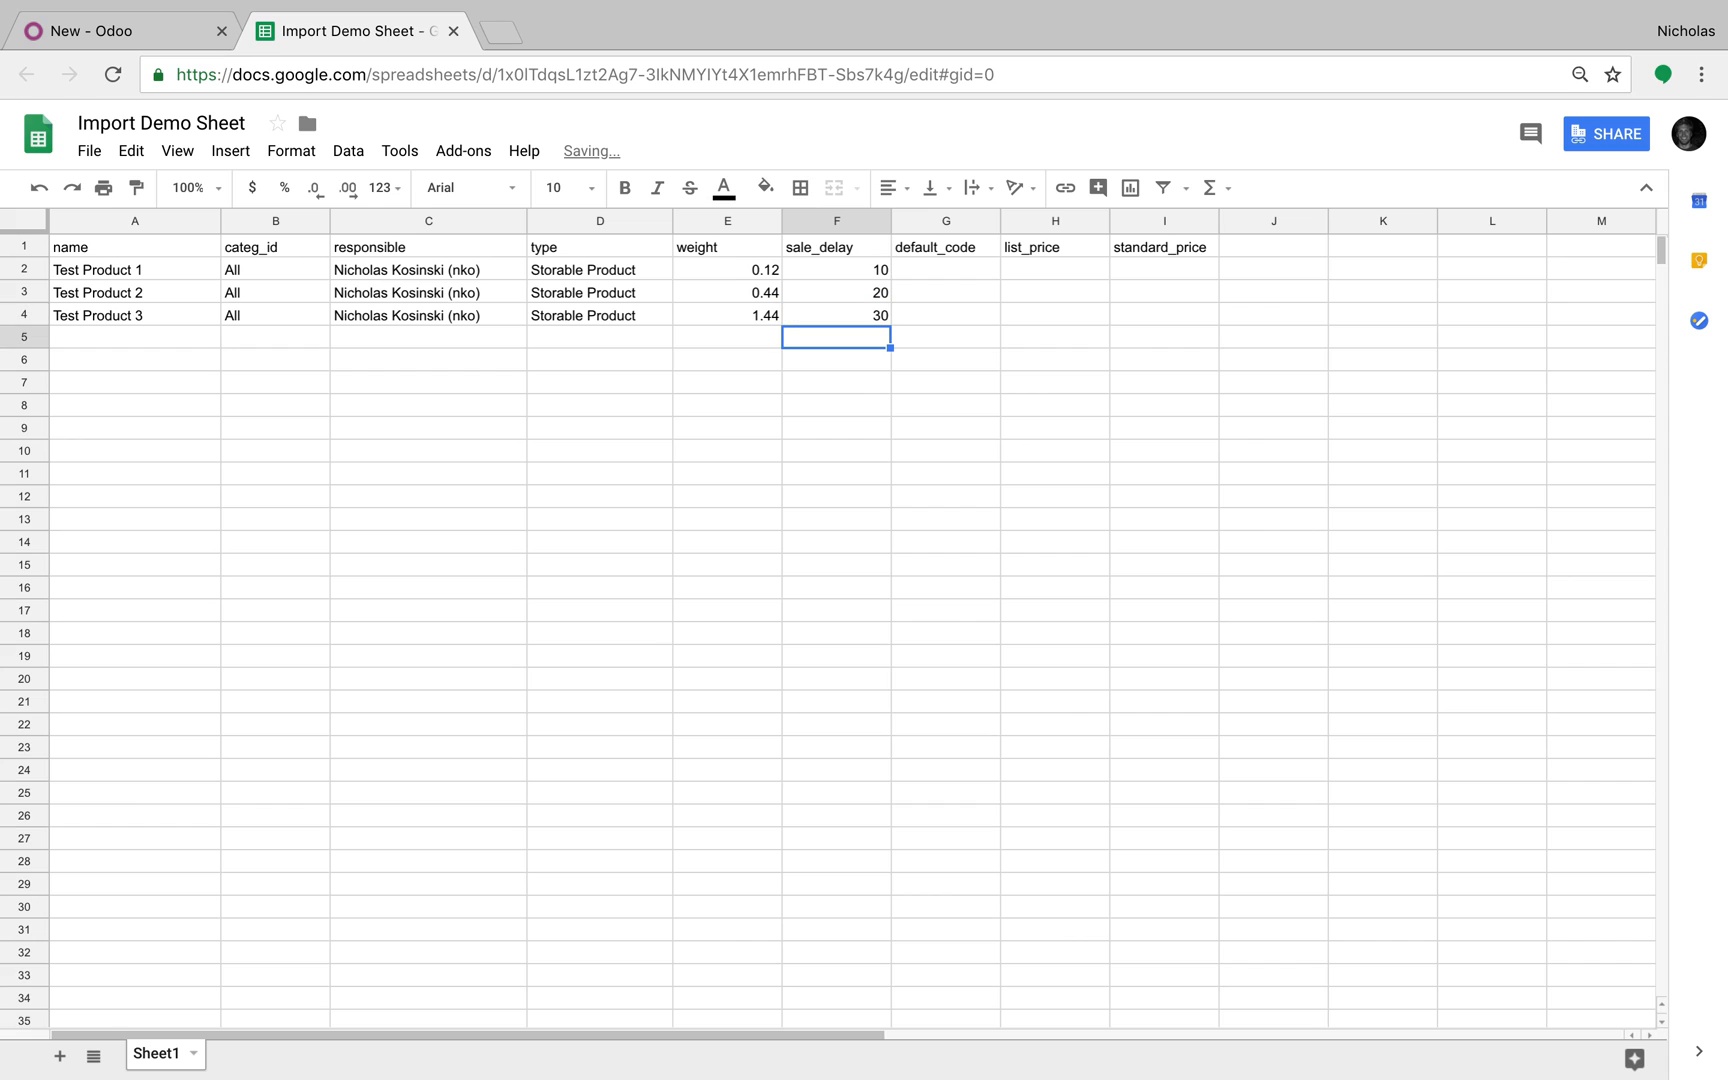
# Step: Enter default_code values 123, 456, 789 in G2:G4
pyautogui.click(939, 275)
pyautogui.write('123')
pyautogui.press('Return')
pyautogui.write('4')
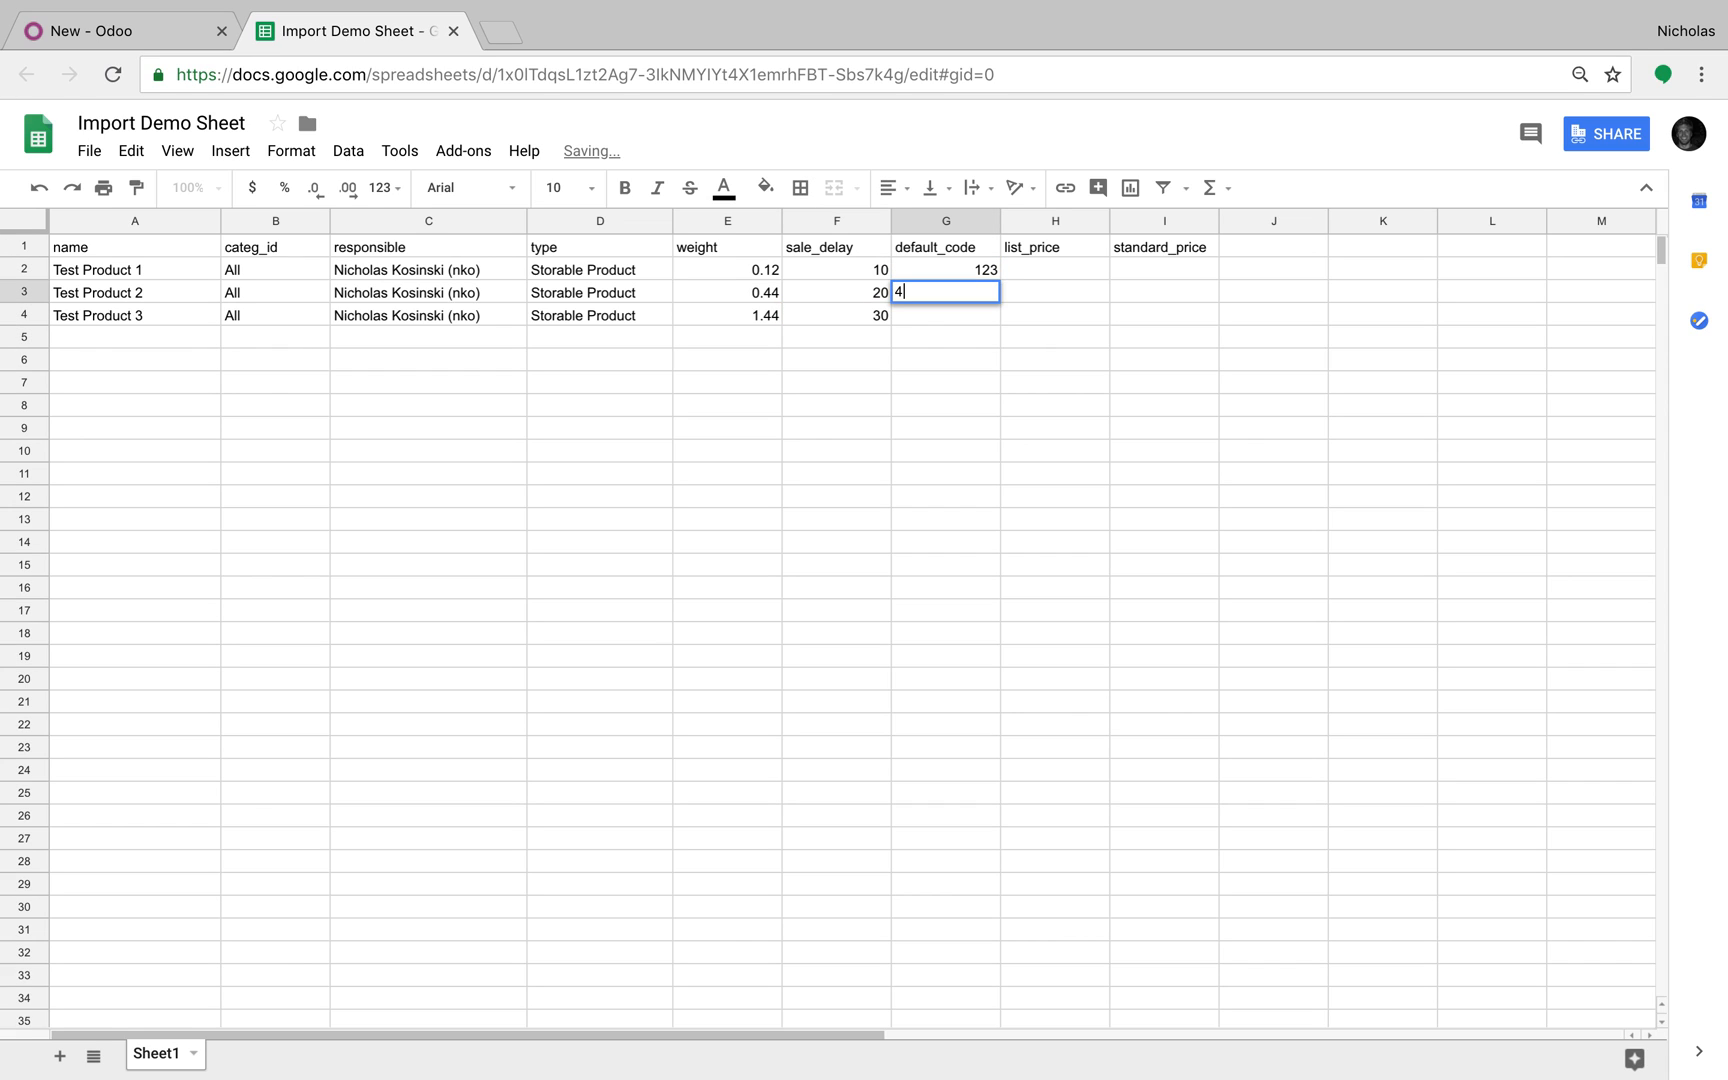
pyautogui.write('56')
pyautogui.press('Return')
pyautogui.write('789')
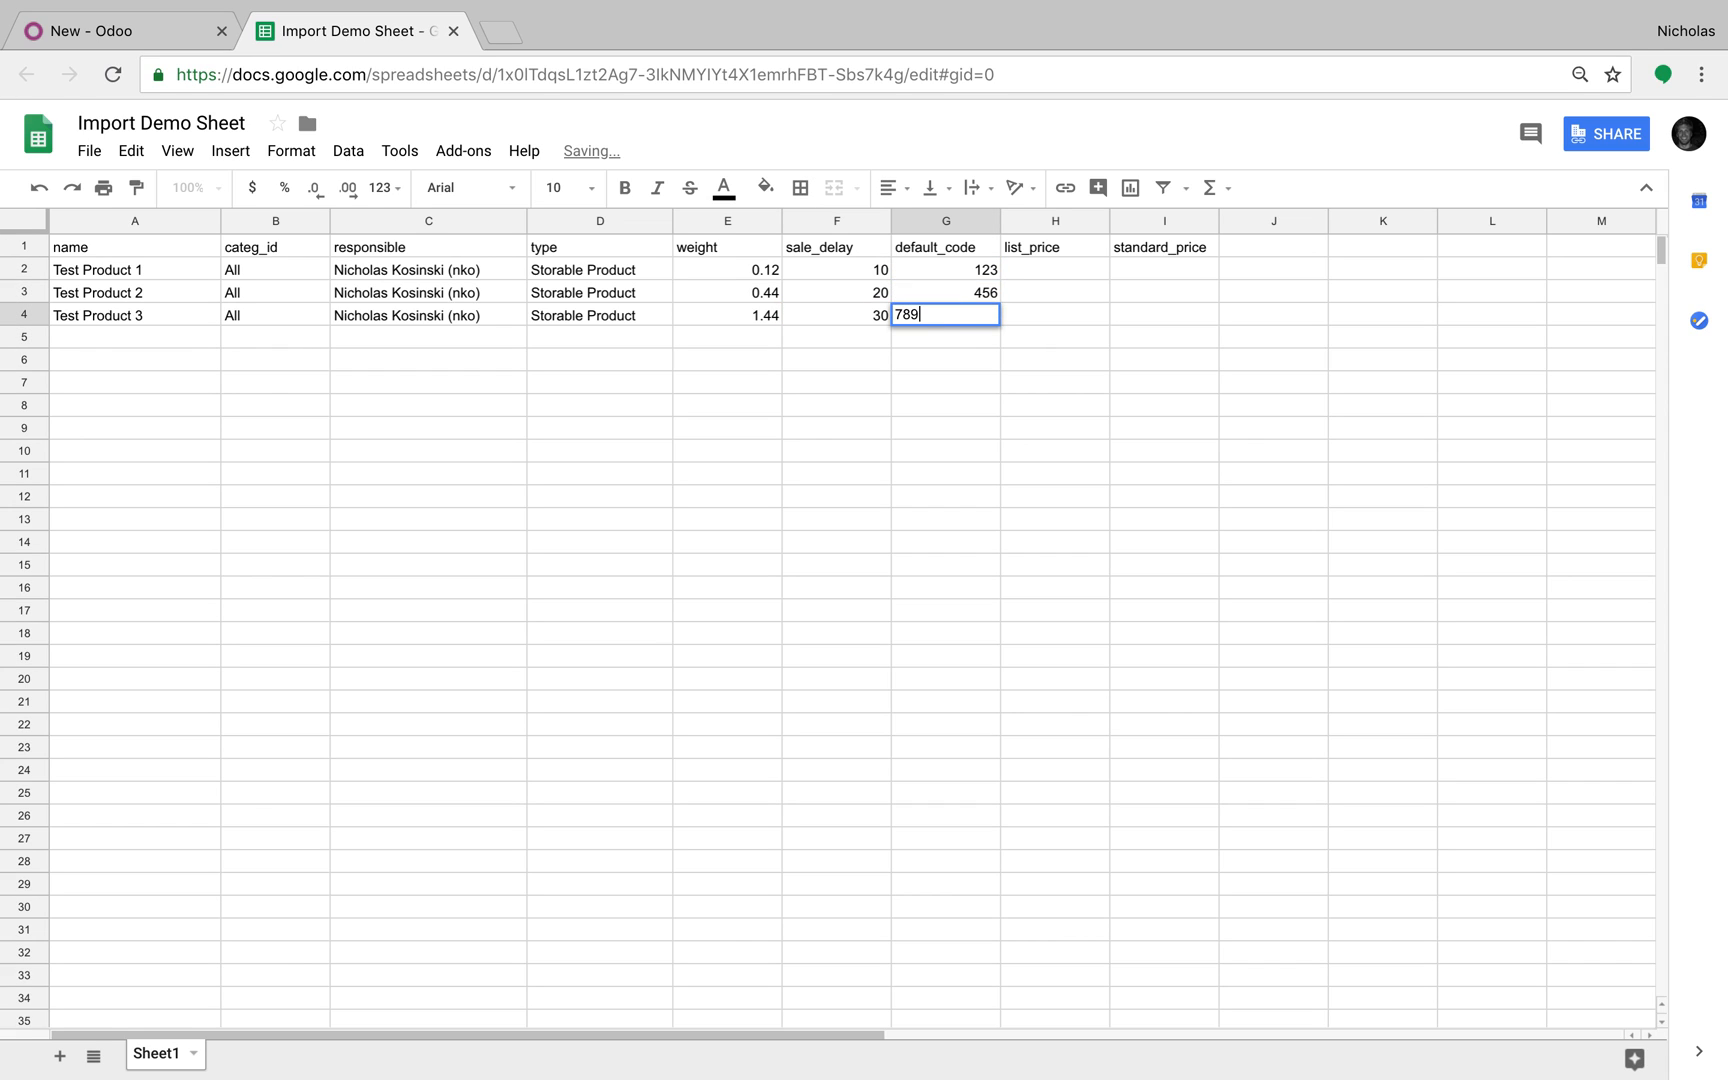
pyautogui.press('Return')
# Step: Enter list_price values 100, 500, 1000 in H2:H4
pyautogui.click(1035, 278)
pyautogui.write('100')
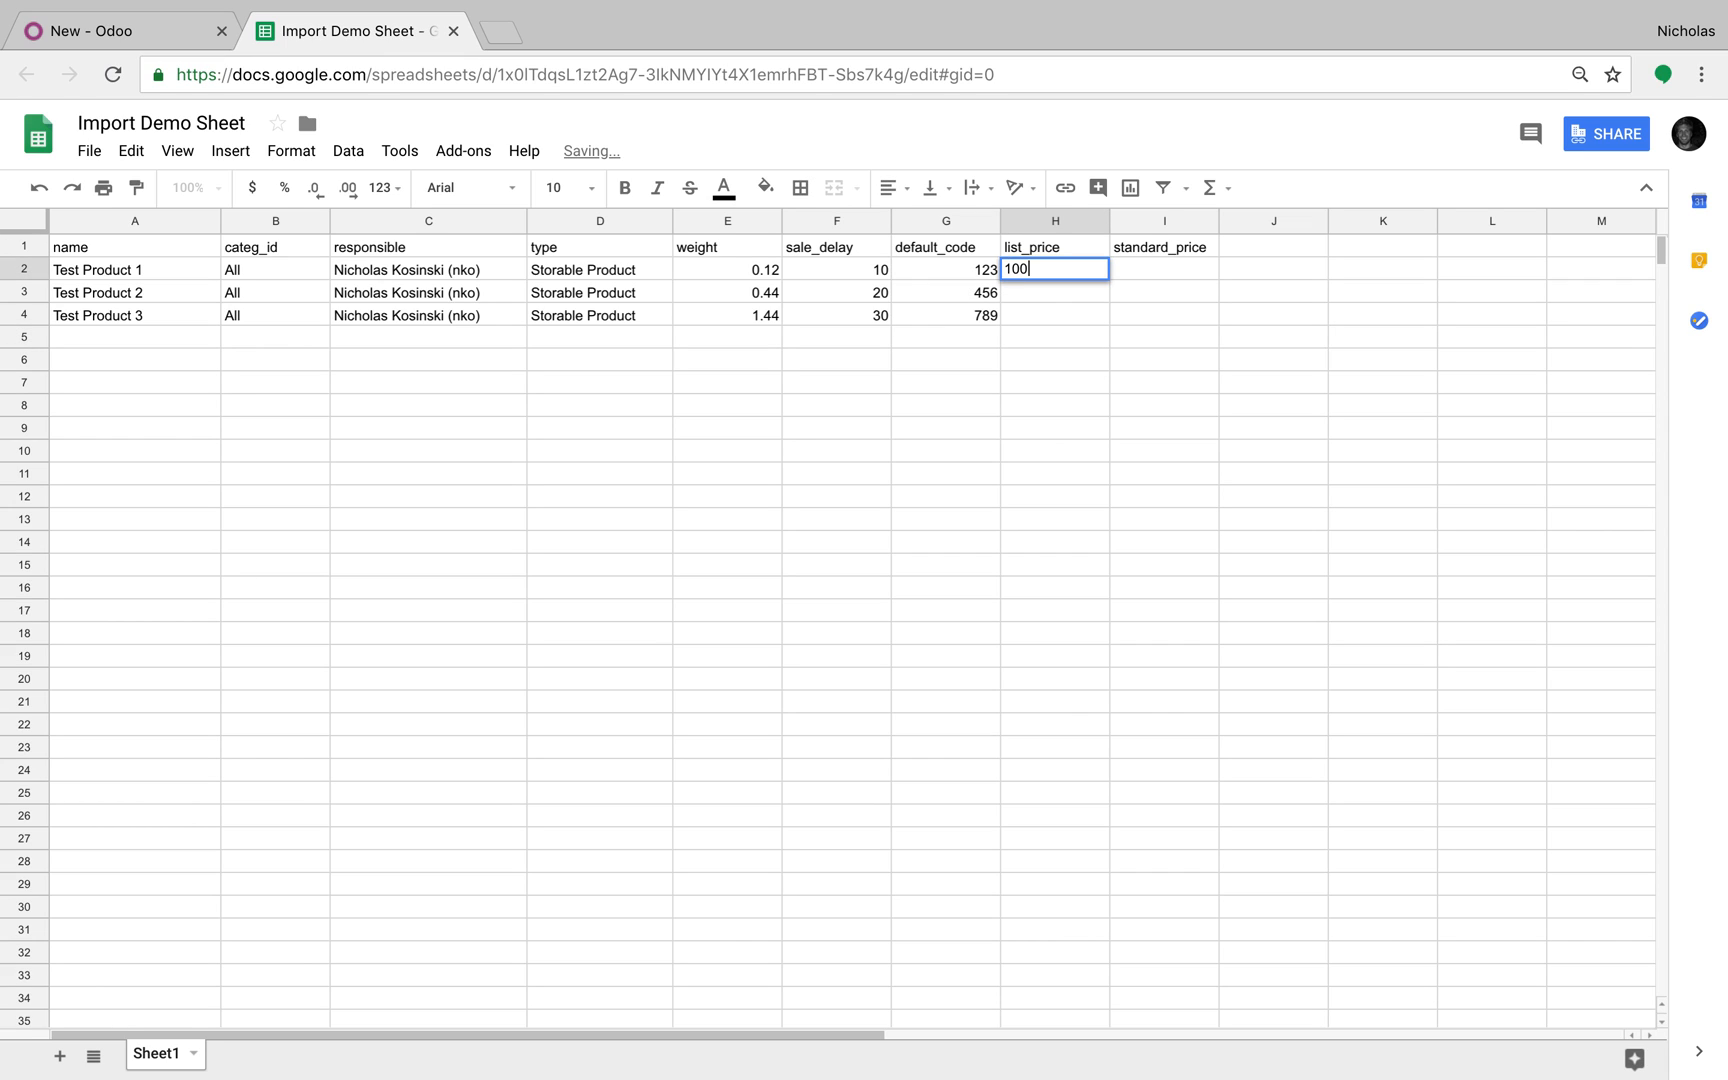
pyautogui.press('Return')
pyautogui.write('500')
pyautogui.press('Return')
pyautogui.write('1000')
pyautogui.press('Return')
# Step: Enter standard_price values 1250, 2000, 100000 in I2:I4
pyautogui.press('Right')
pyautogui.press('Up')
pyautogui.press('Up')
pyautogui.press('Up')
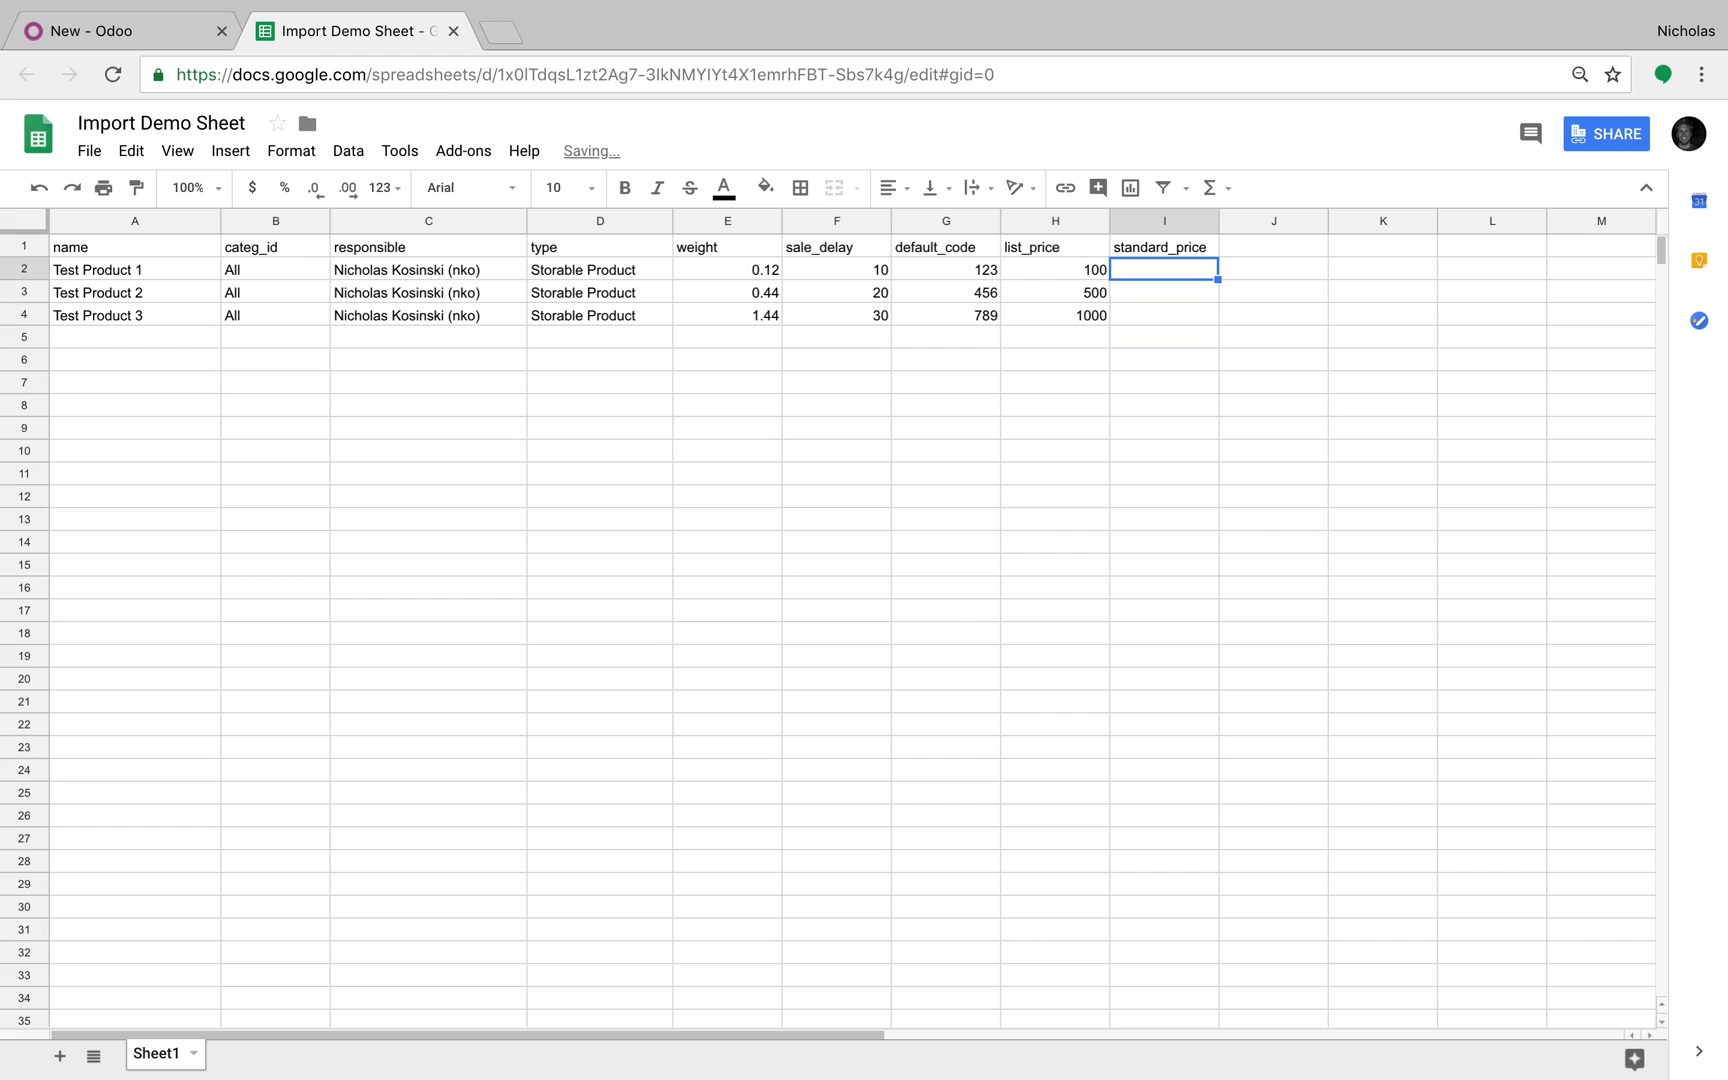
pyautogui.write('1250')
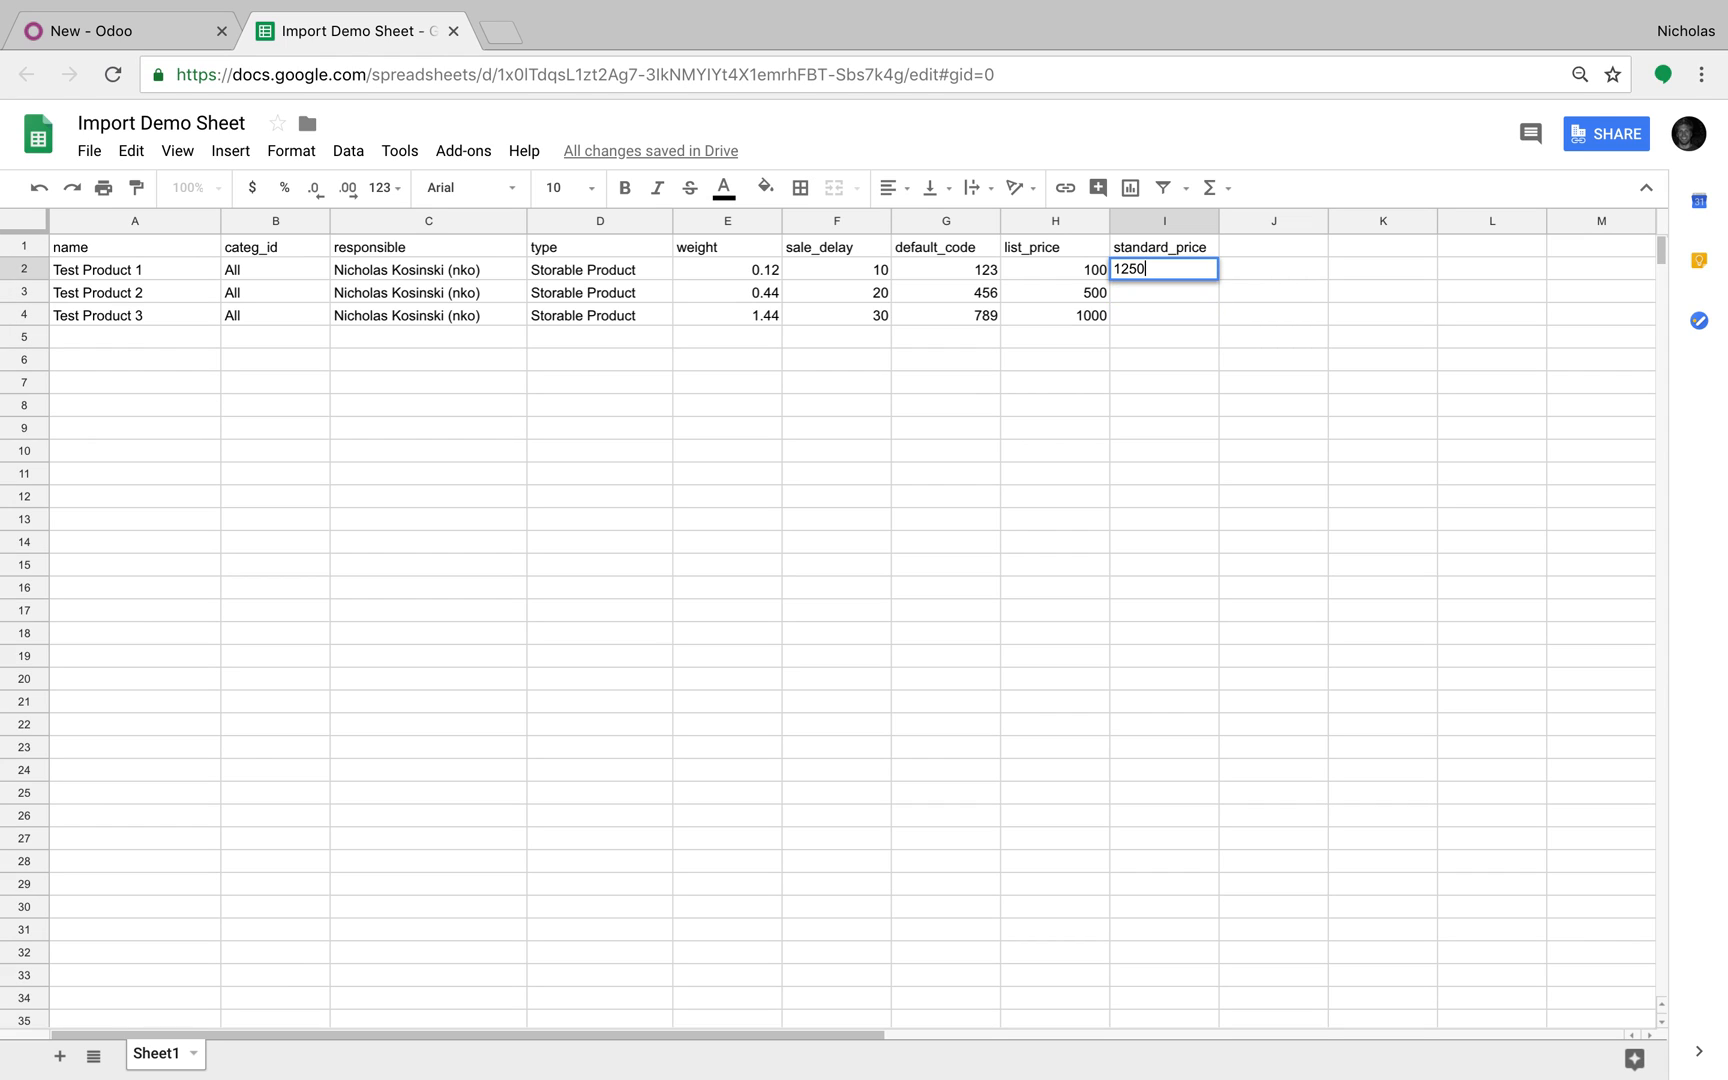
pyautogui.press('Return')
pyautogui.write('2000')
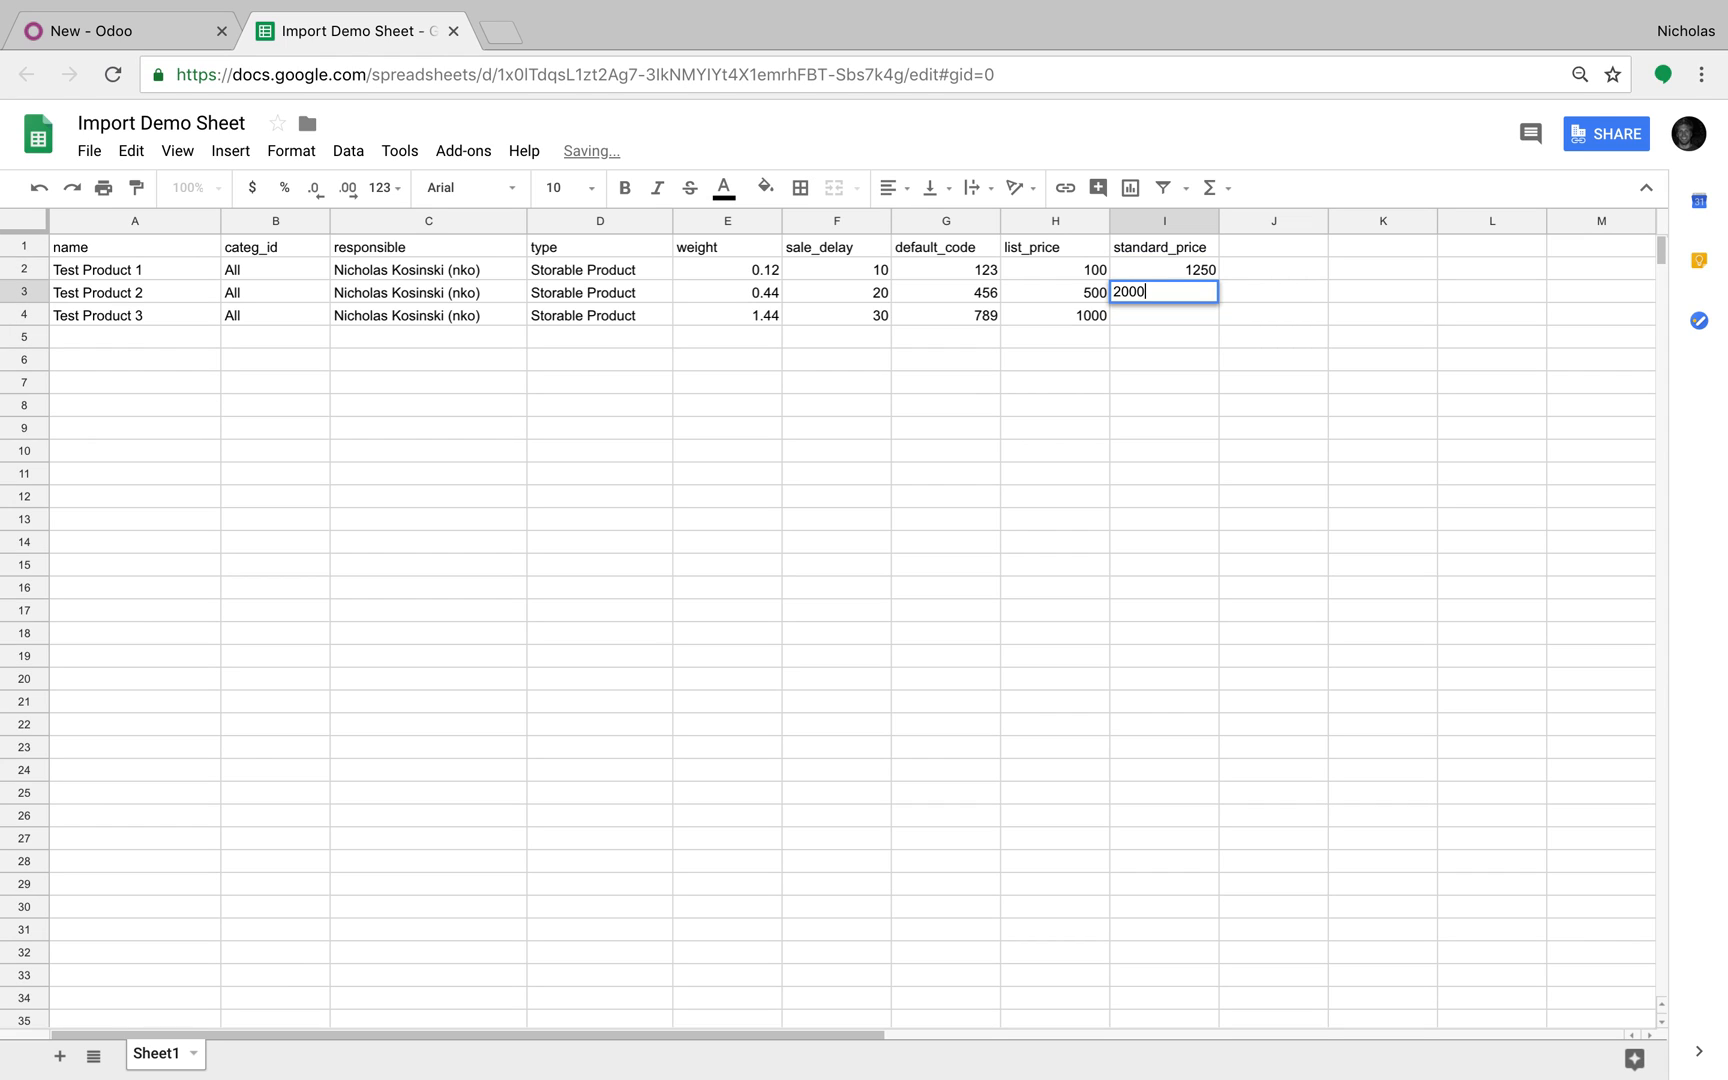
pyautogui.press('Return')
pyautogui.write('100000')
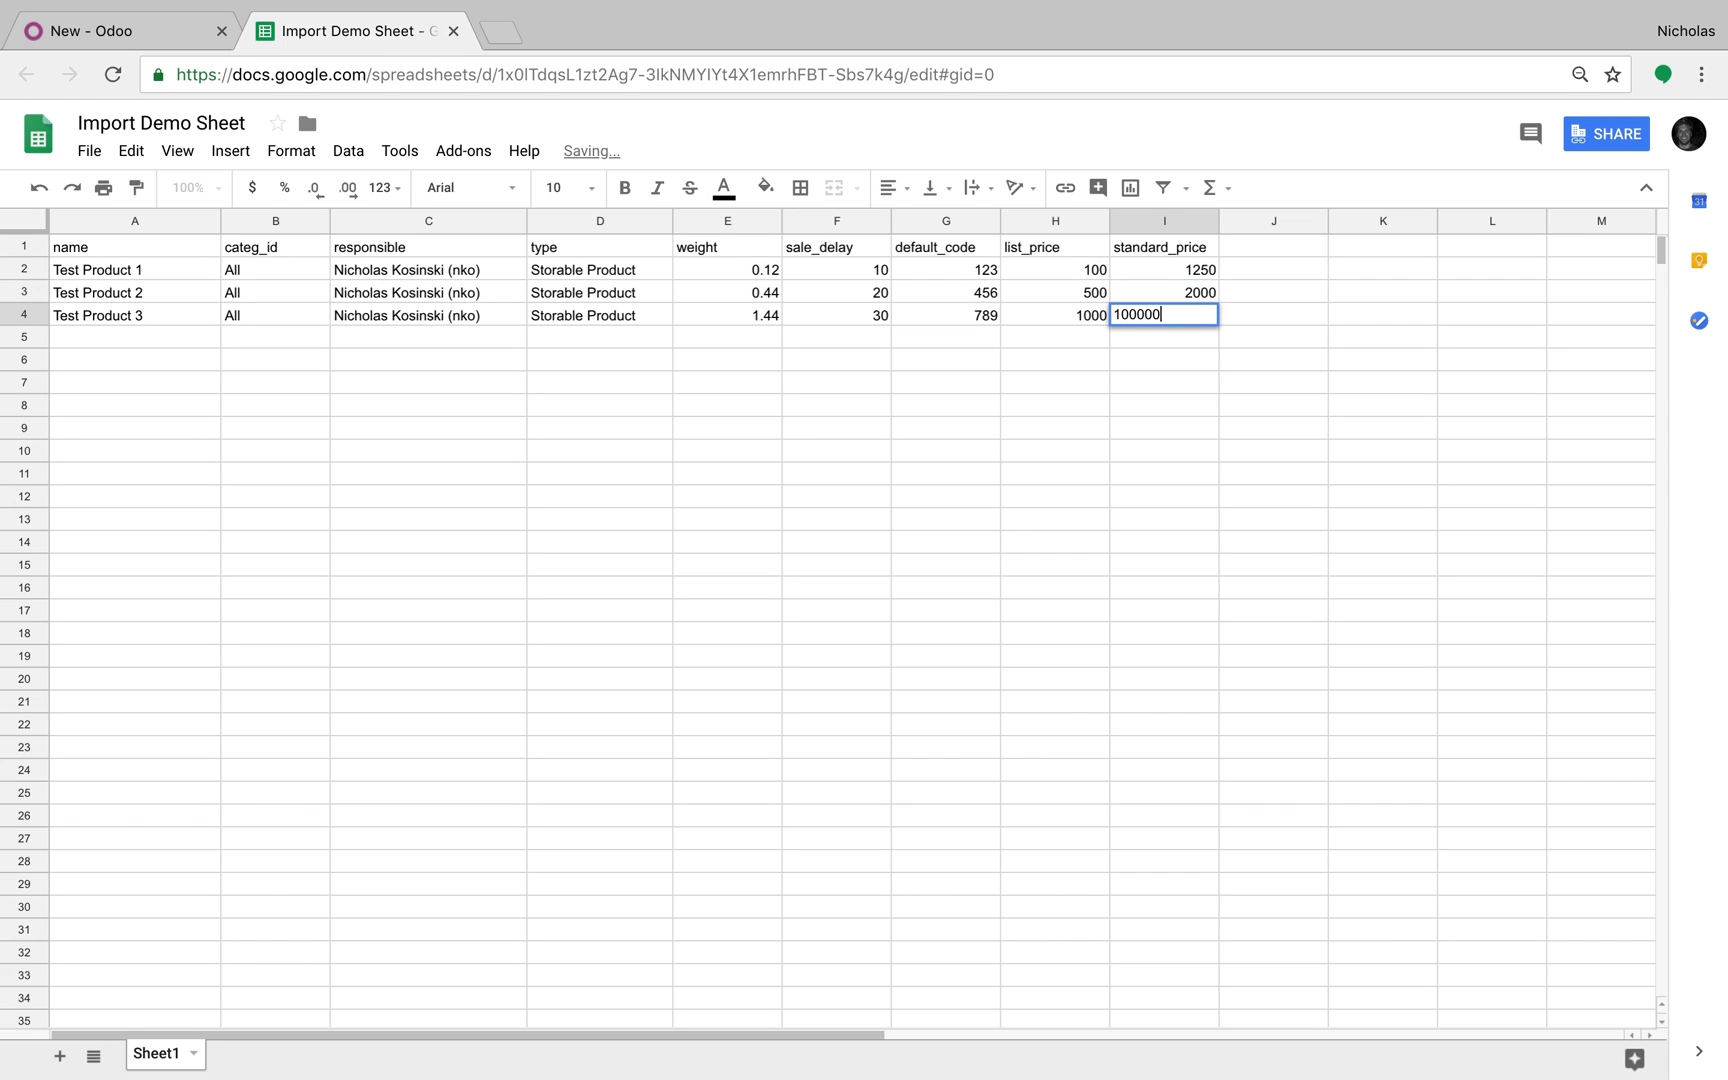
pyautogui.press('Return')
# Step: Download the sheet via File > Download as > Comma-separated values (.csv, current sheet)
pyautogui.click(1072, 467)
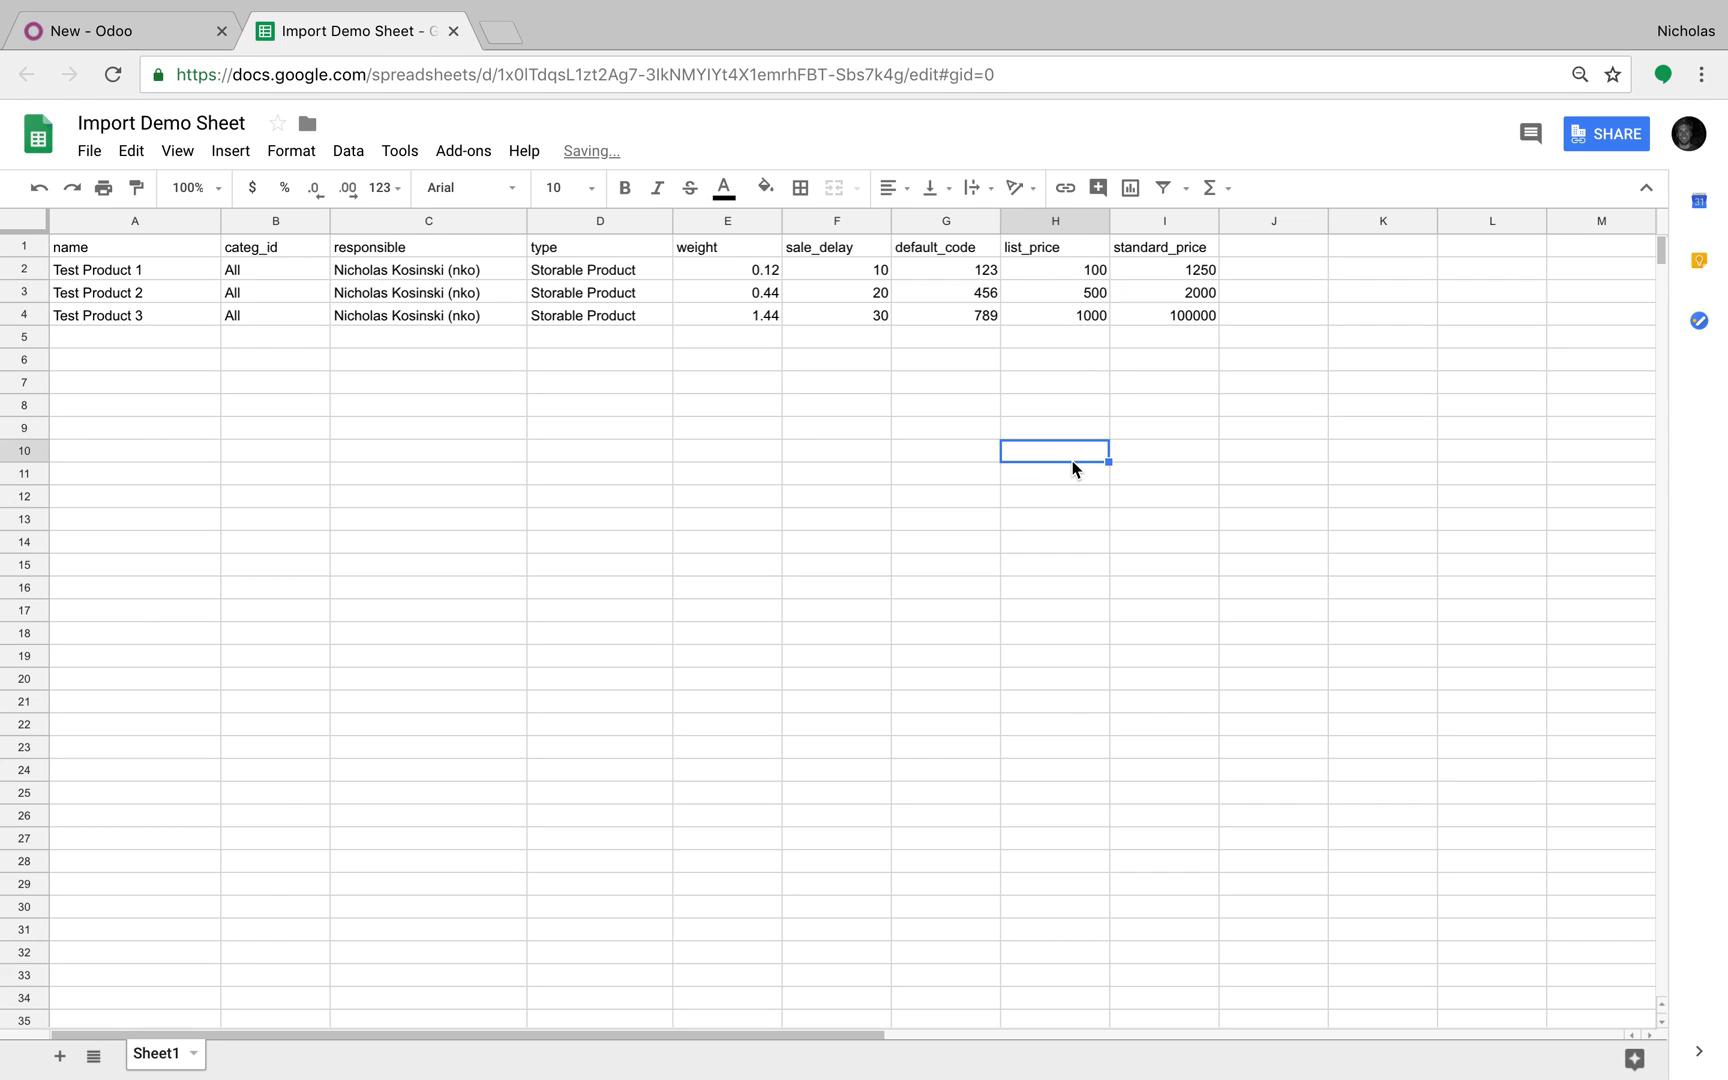
pyautogui.click(98, 152)
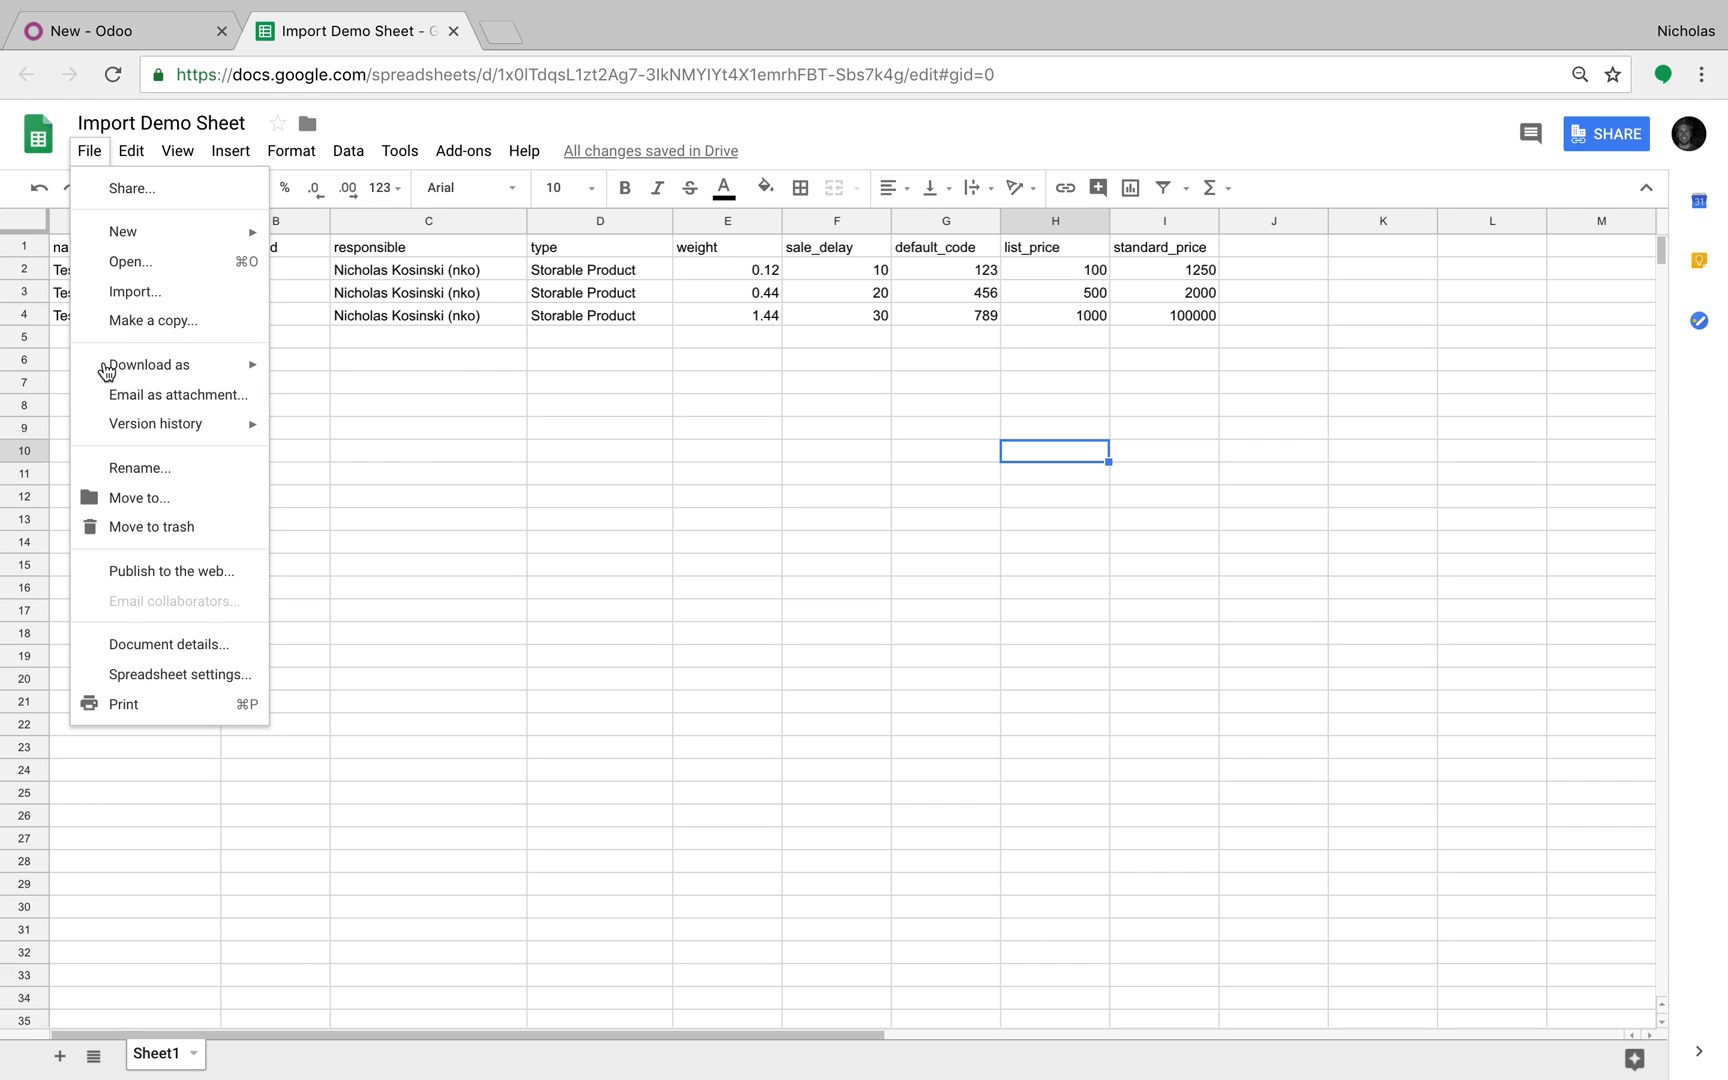
pyautogui.moveTo(152, 372)
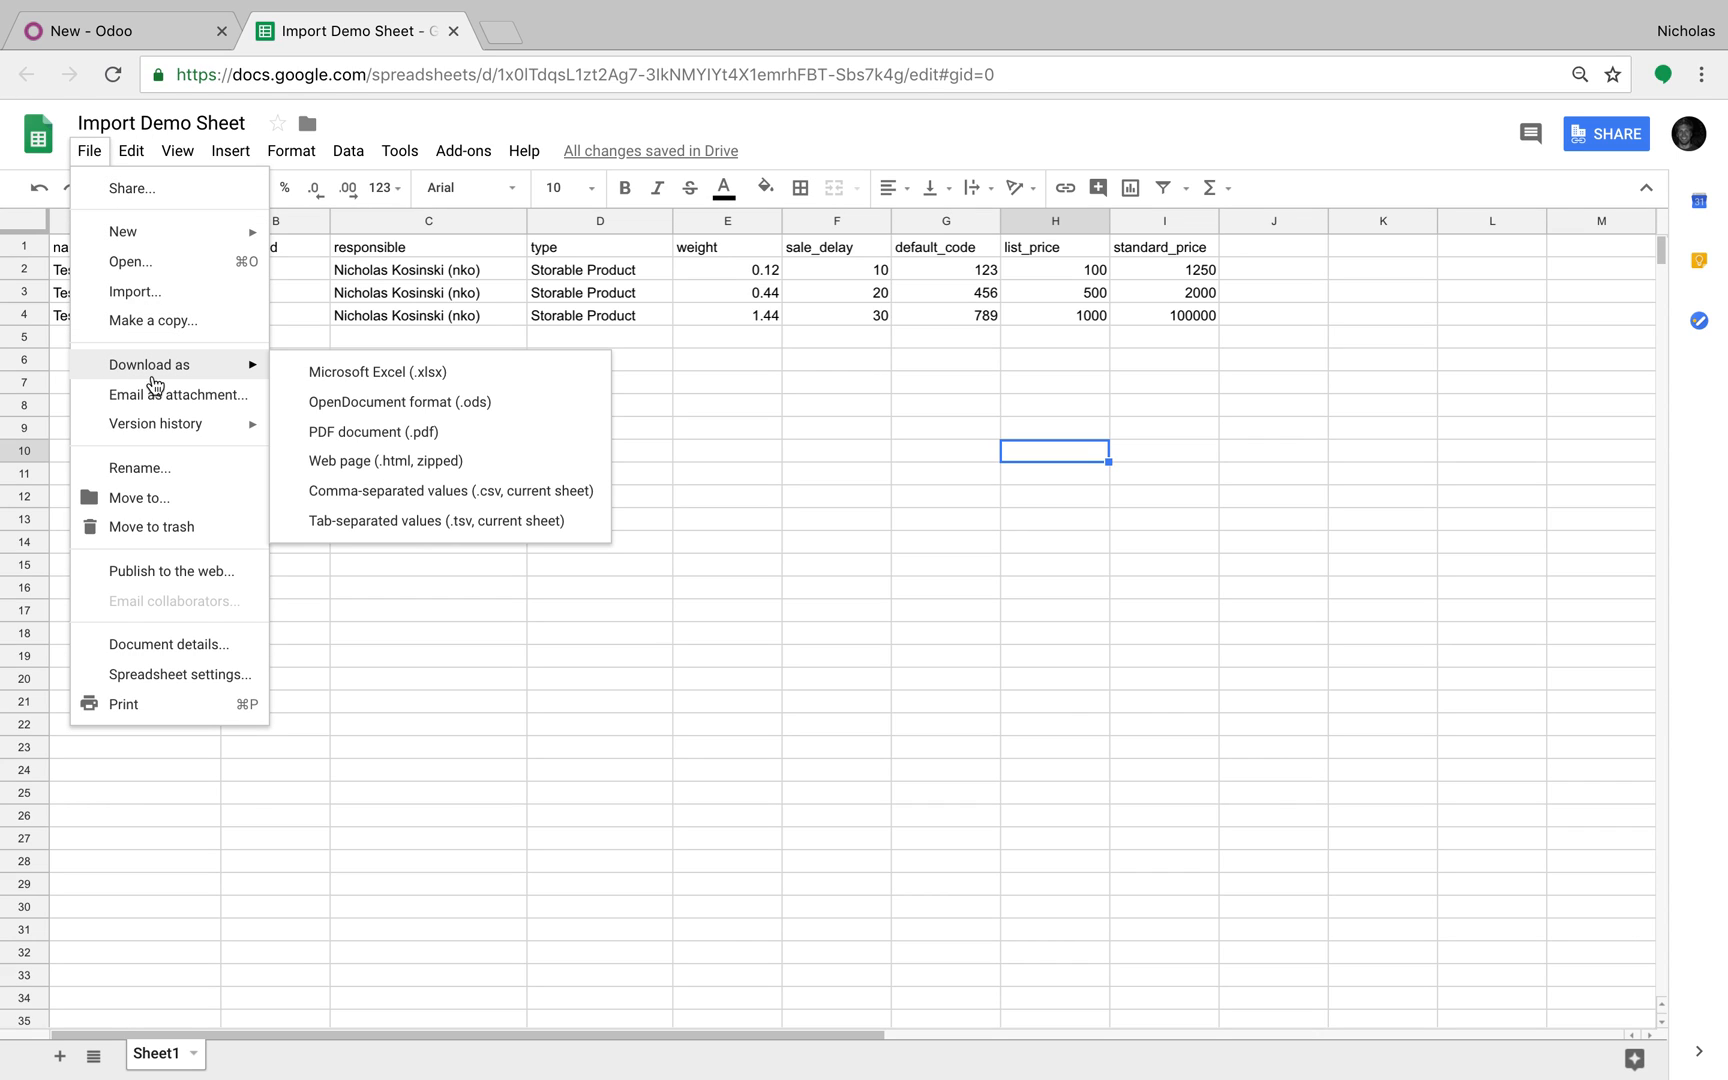
pyautogui.click(510, 498)
# Step: From Odoo's Products list, start an import and load Import Demo Sheet - Sheet1.csv
pyautogui.click(182, 44)
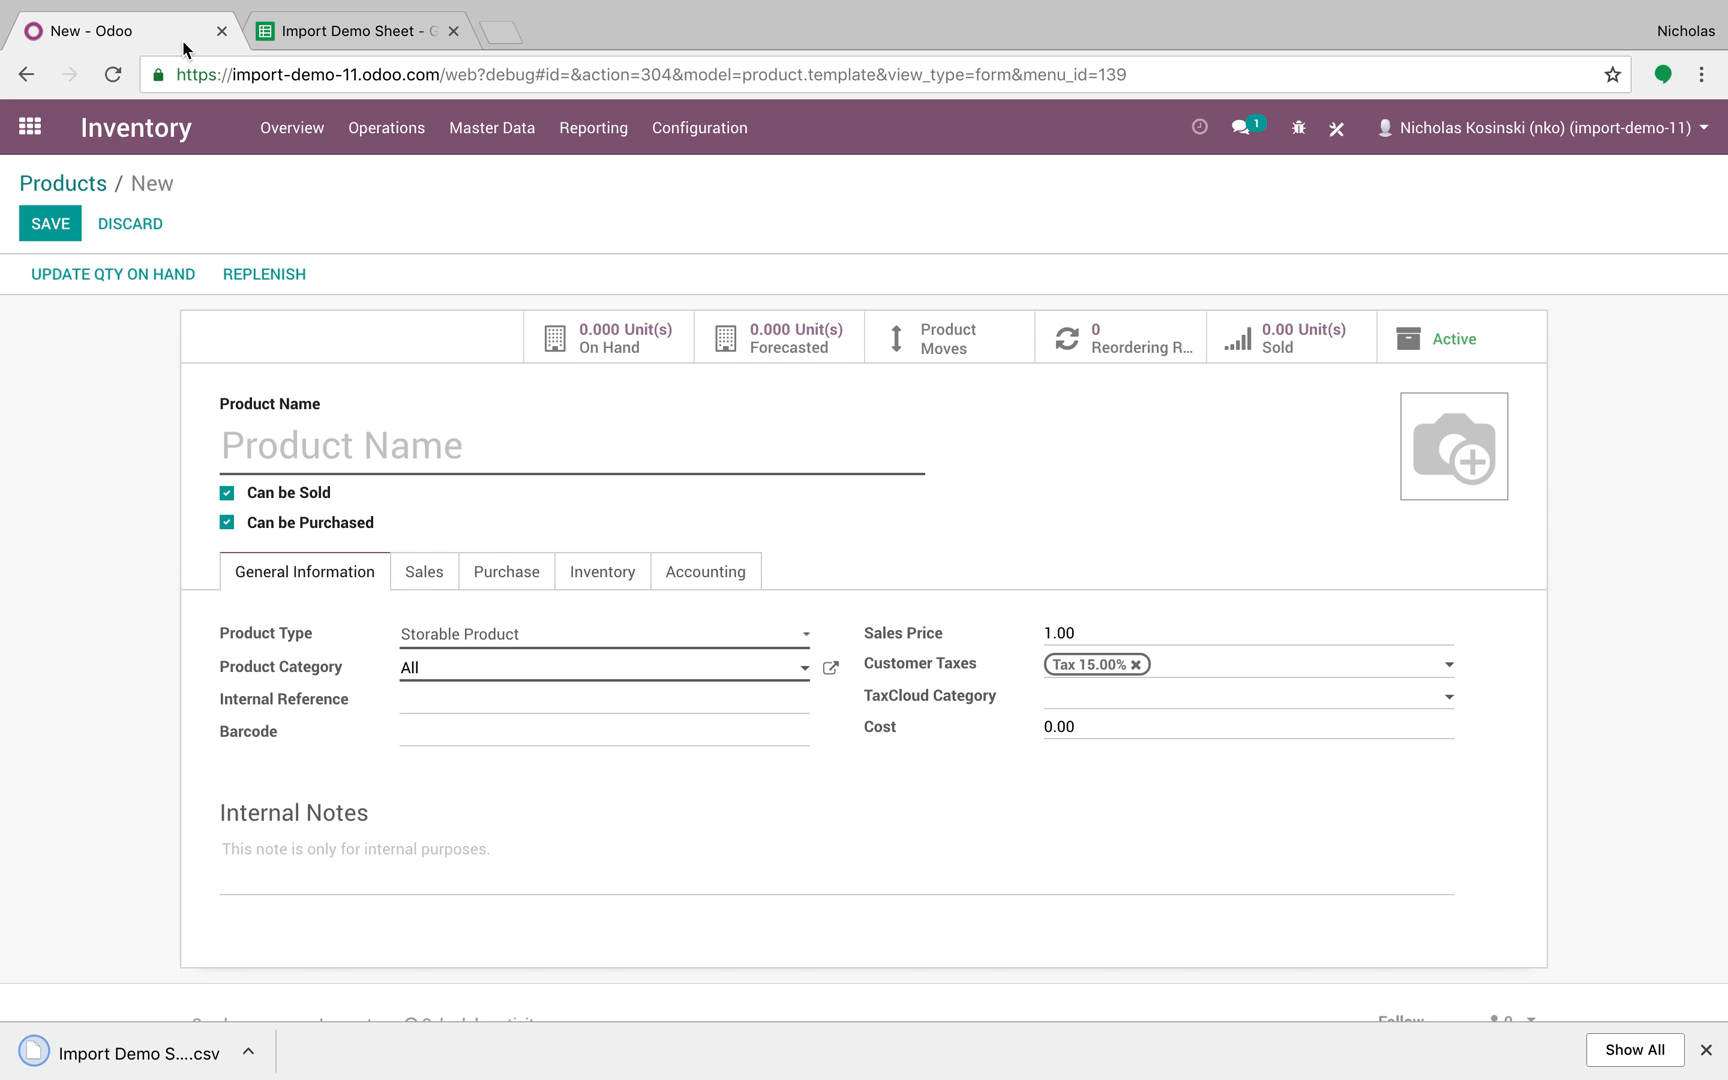
pyautogui.click(100, 183)
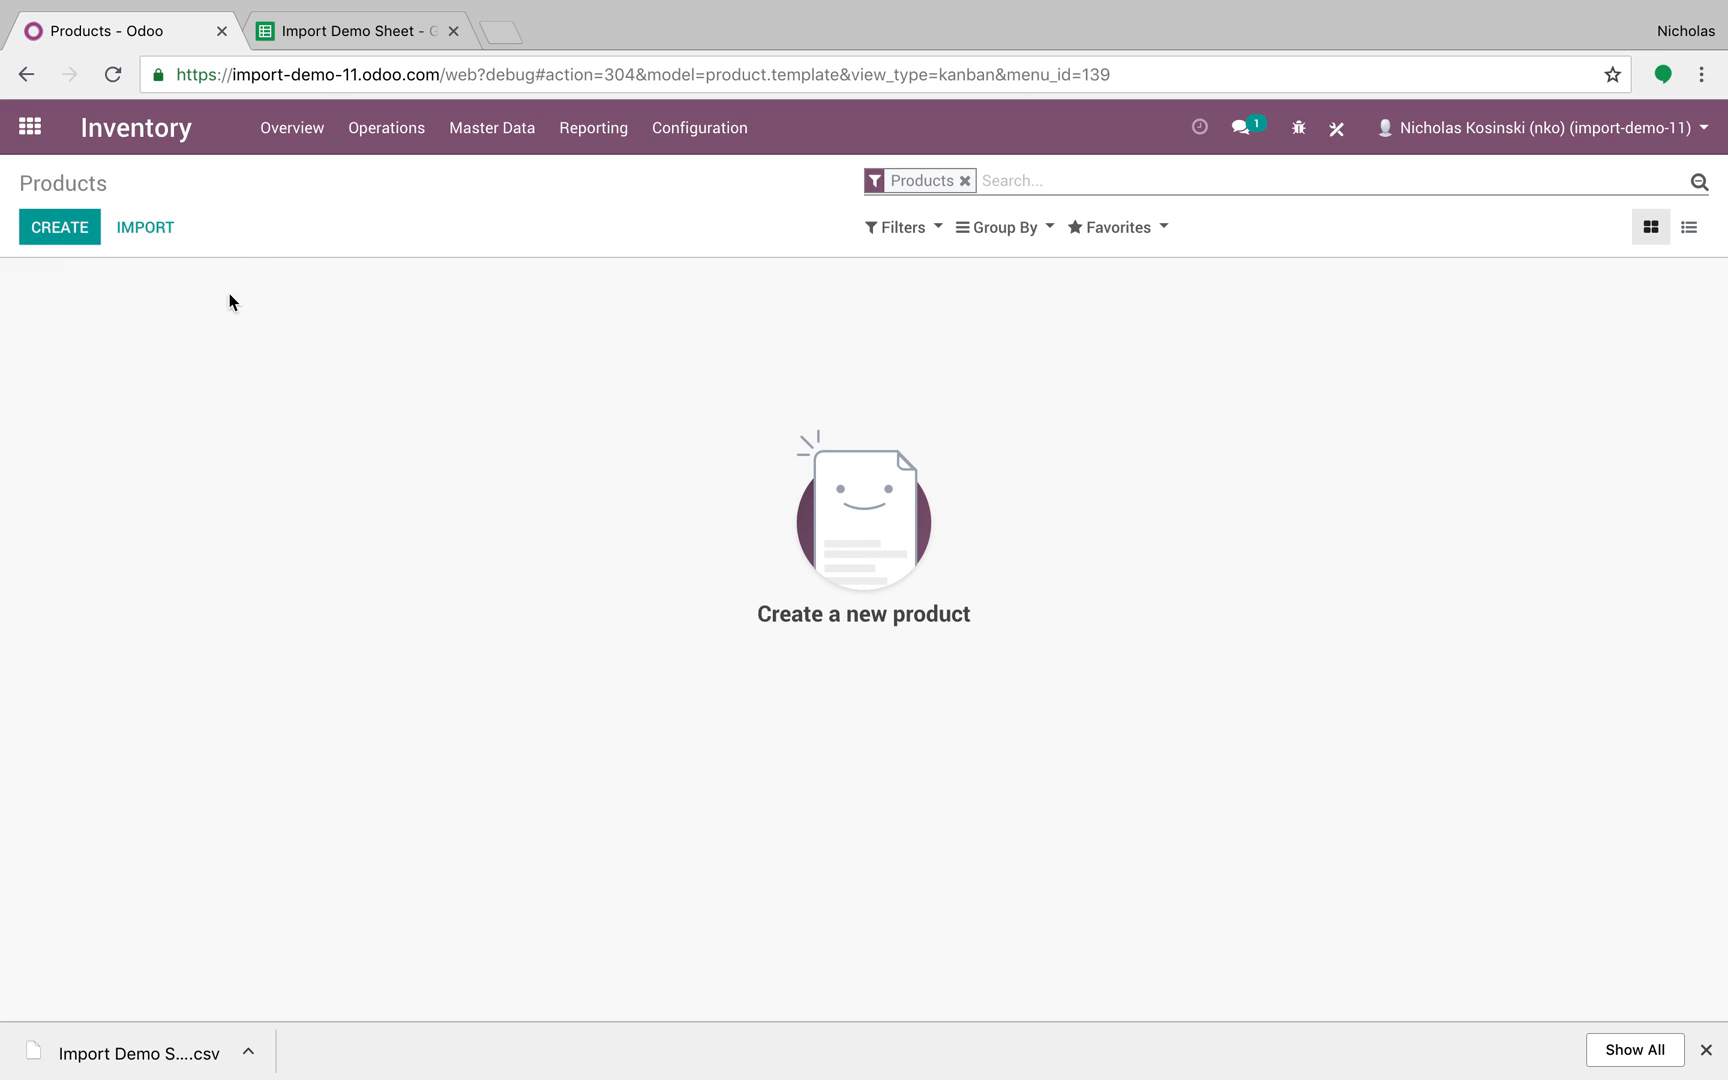
pyautogui.click(148, 229)
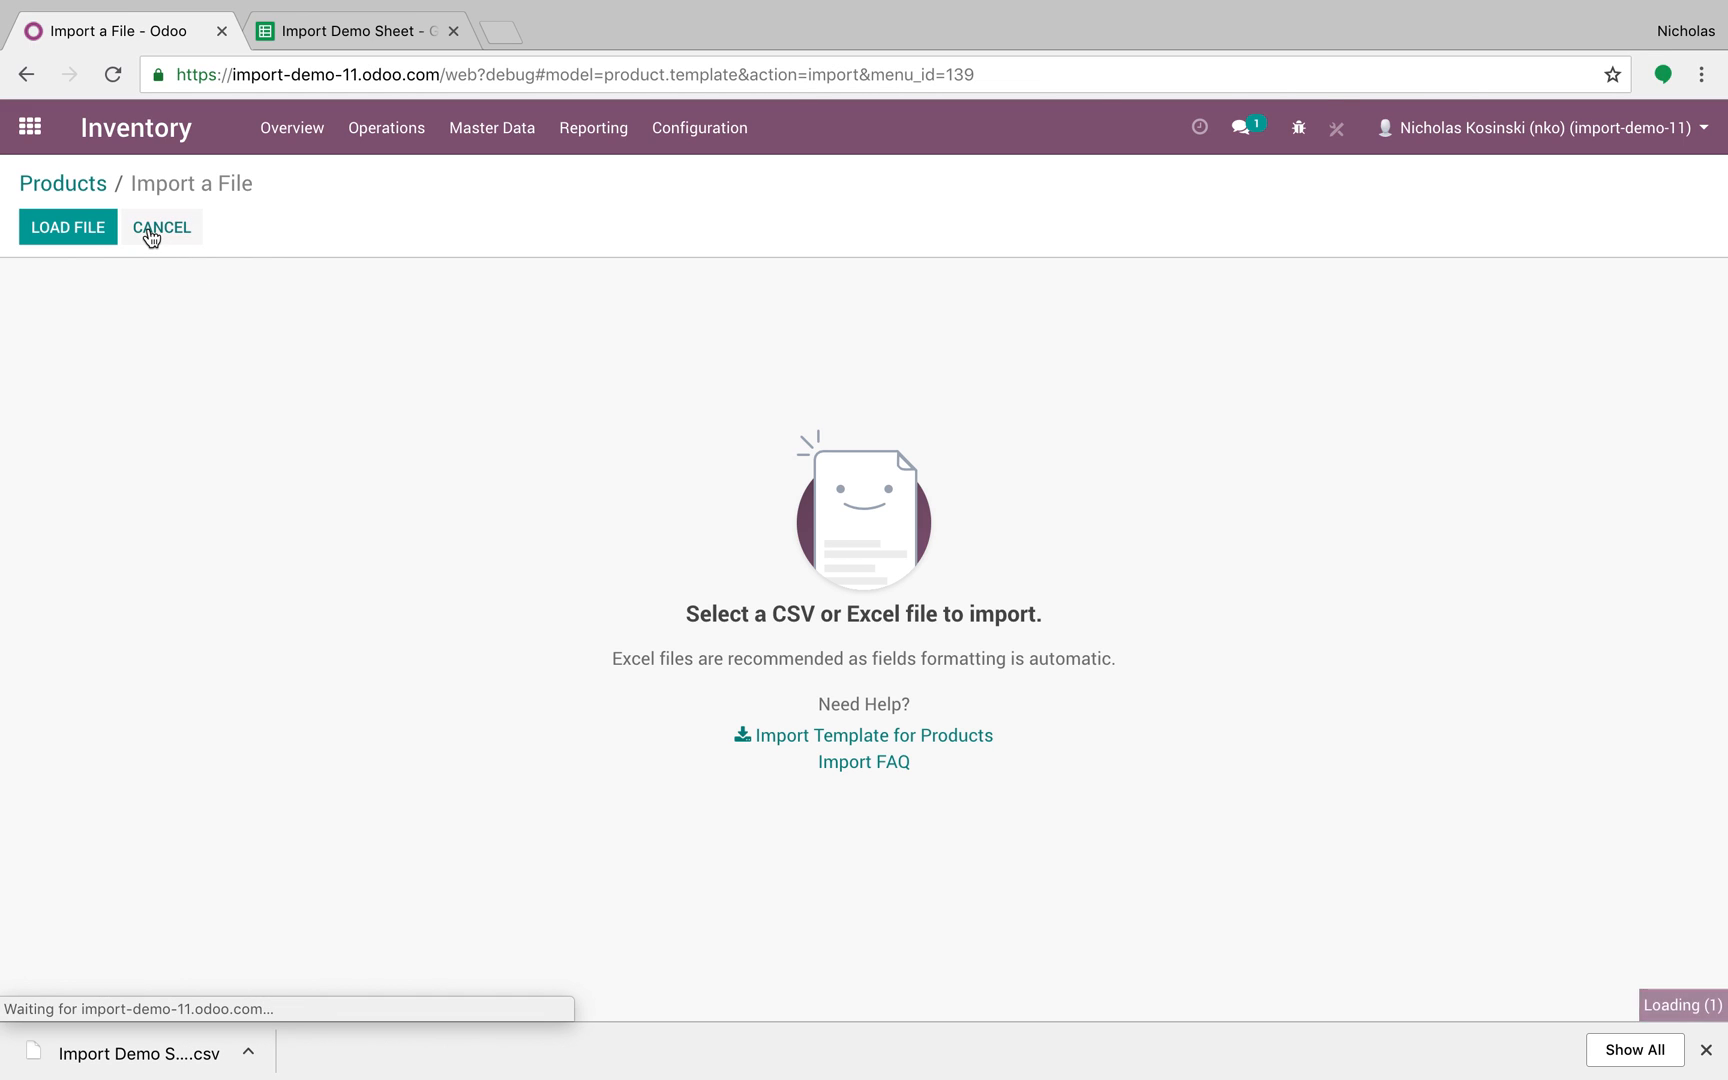
pyautogui.click(90, 235)
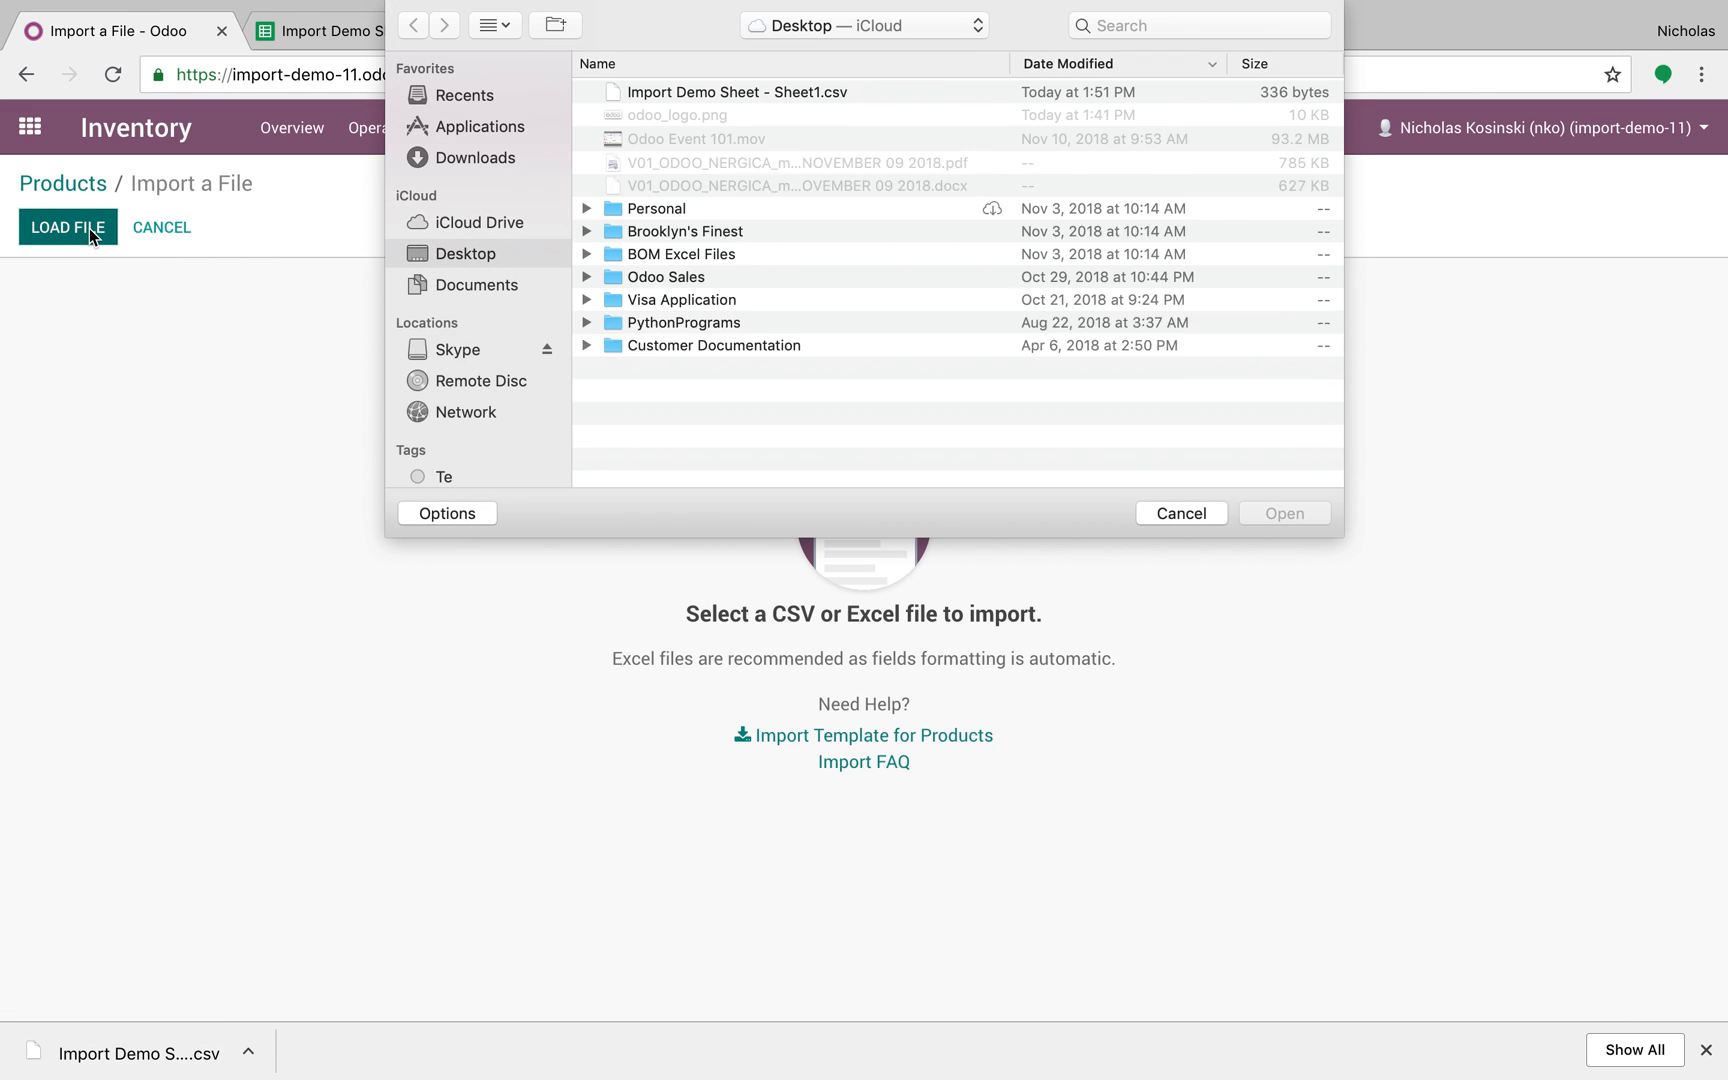
pyautogui.doubleClick(742, 92)
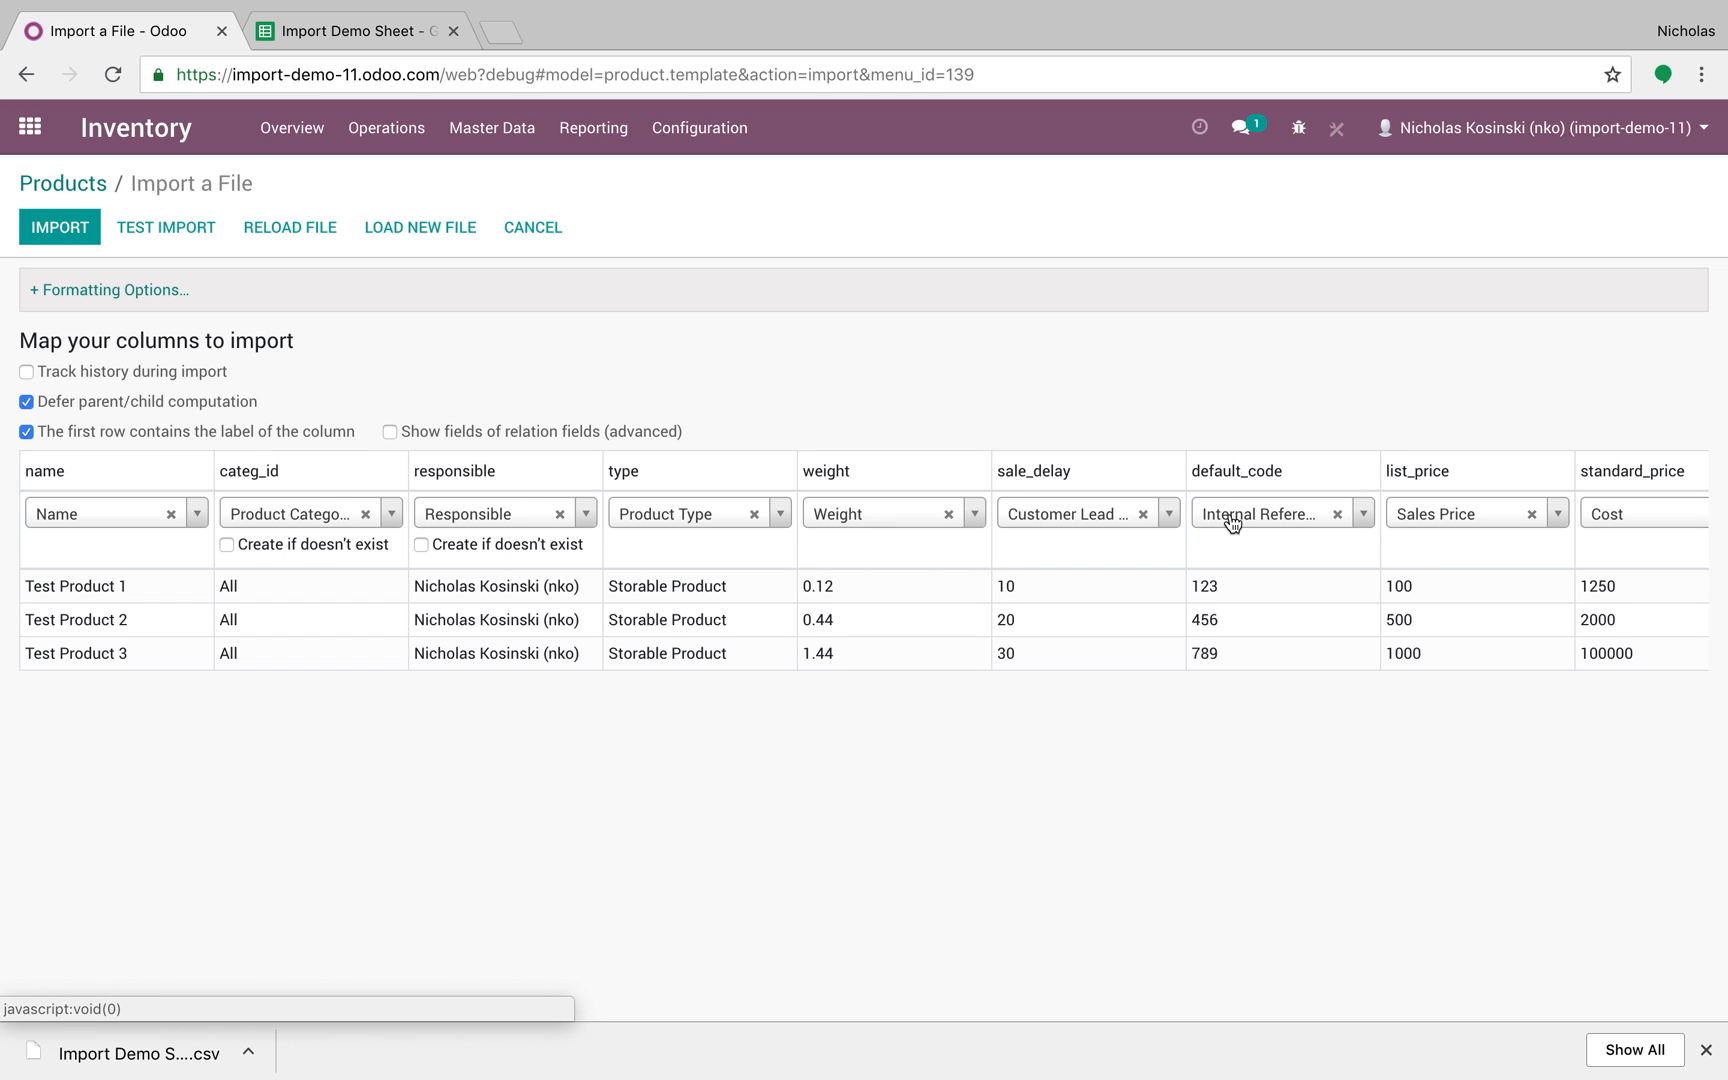
# Step: Map the weight column to the Weight field and run Test Import until everything is valid
pyautogui.hscroll(1, 1232, 520)
pyautogui.hscroll(-1, 1230, 517)
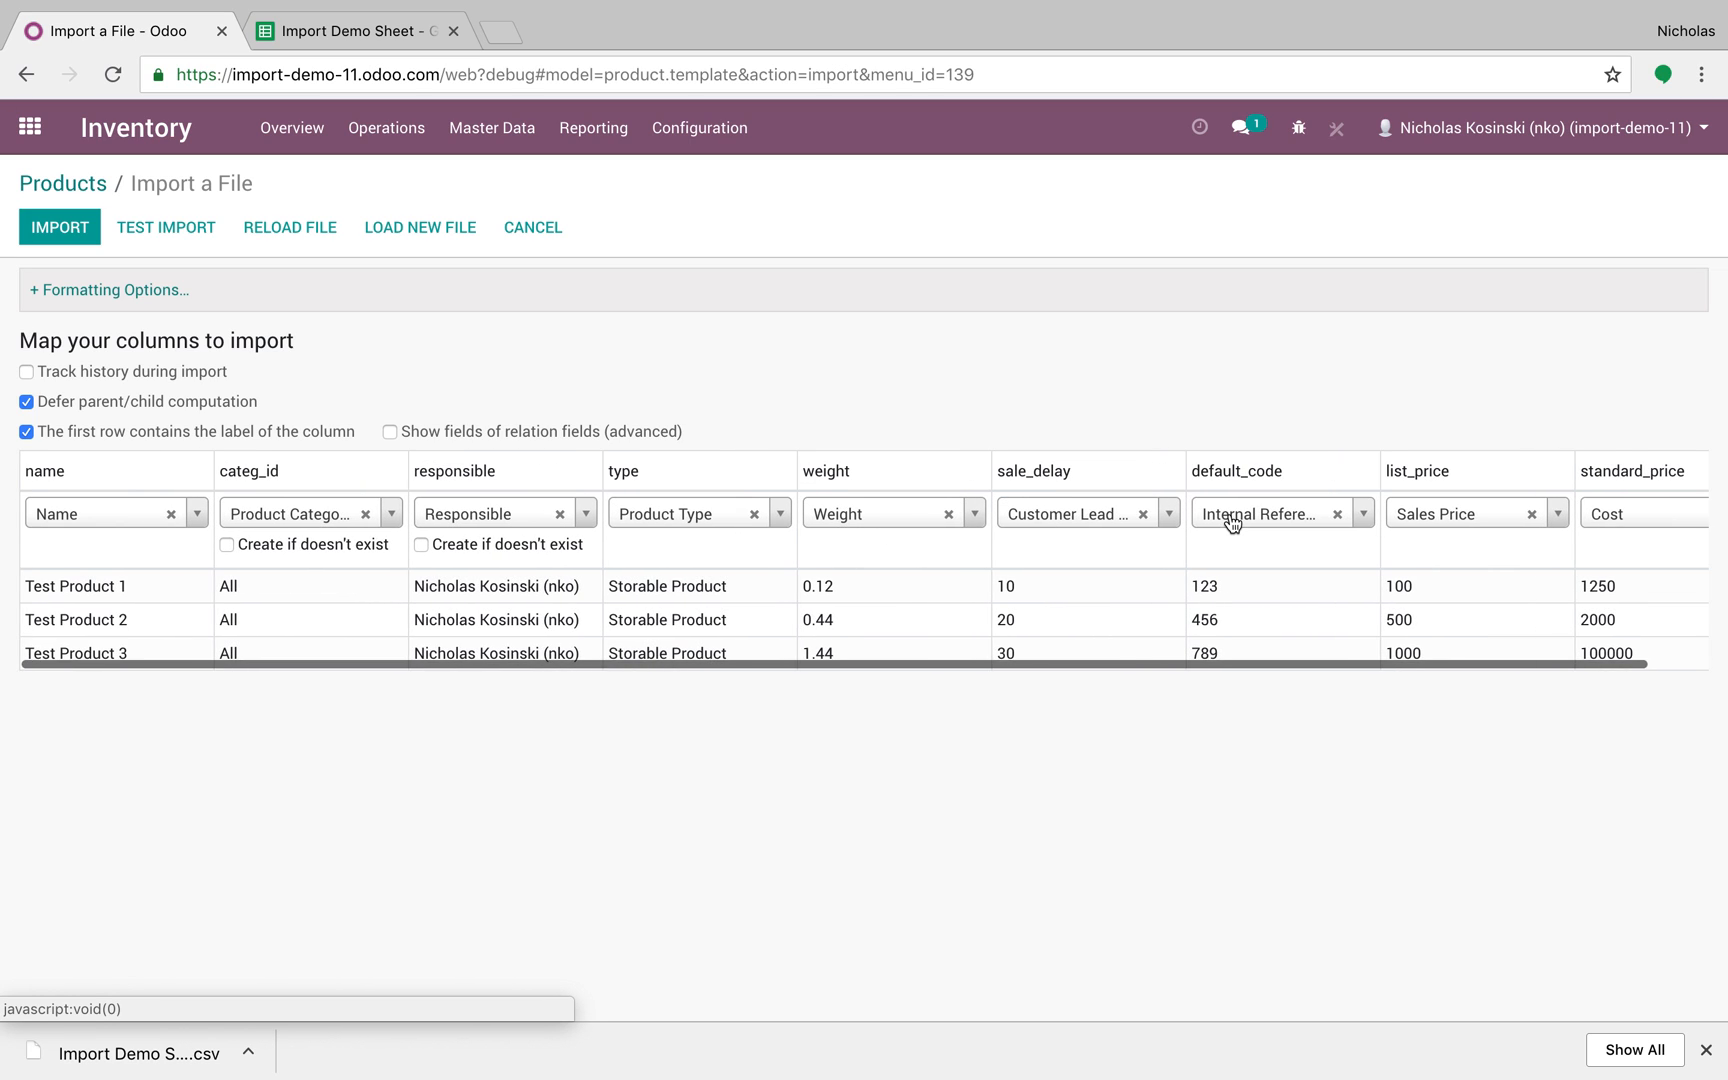
pyautogui.click(975, 513)
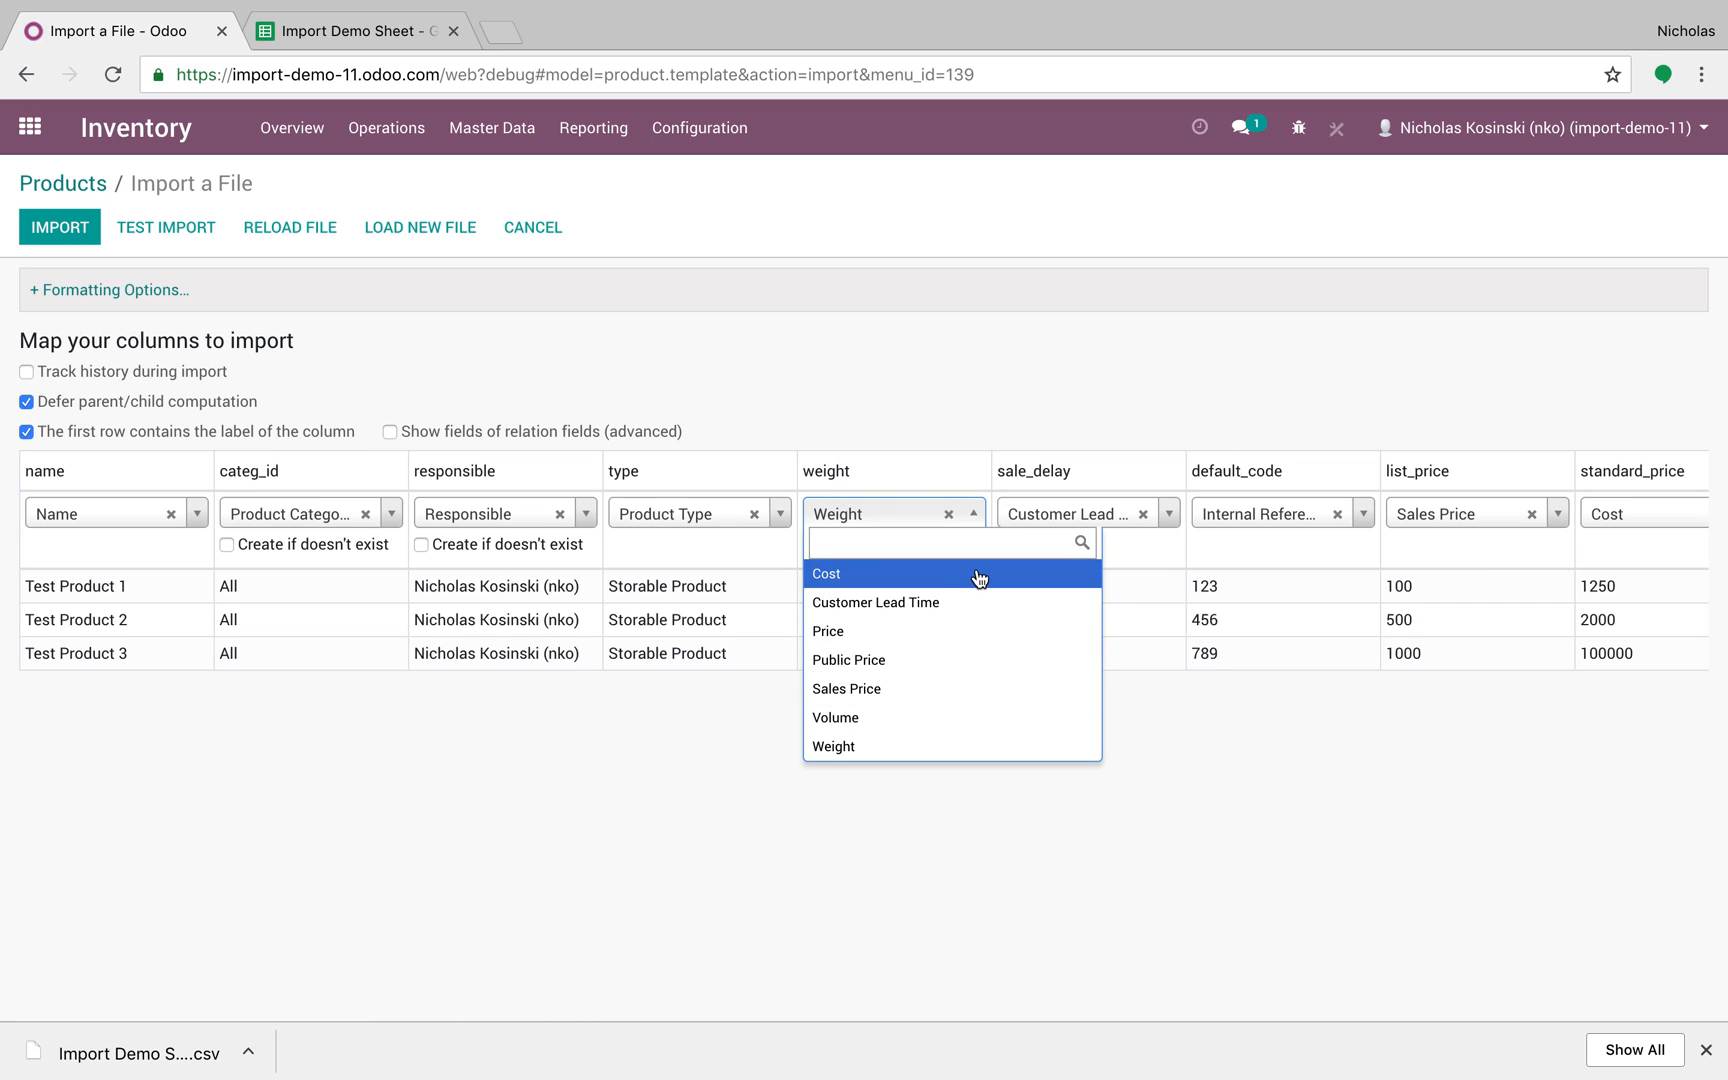
pyautogui.click(975, 755)
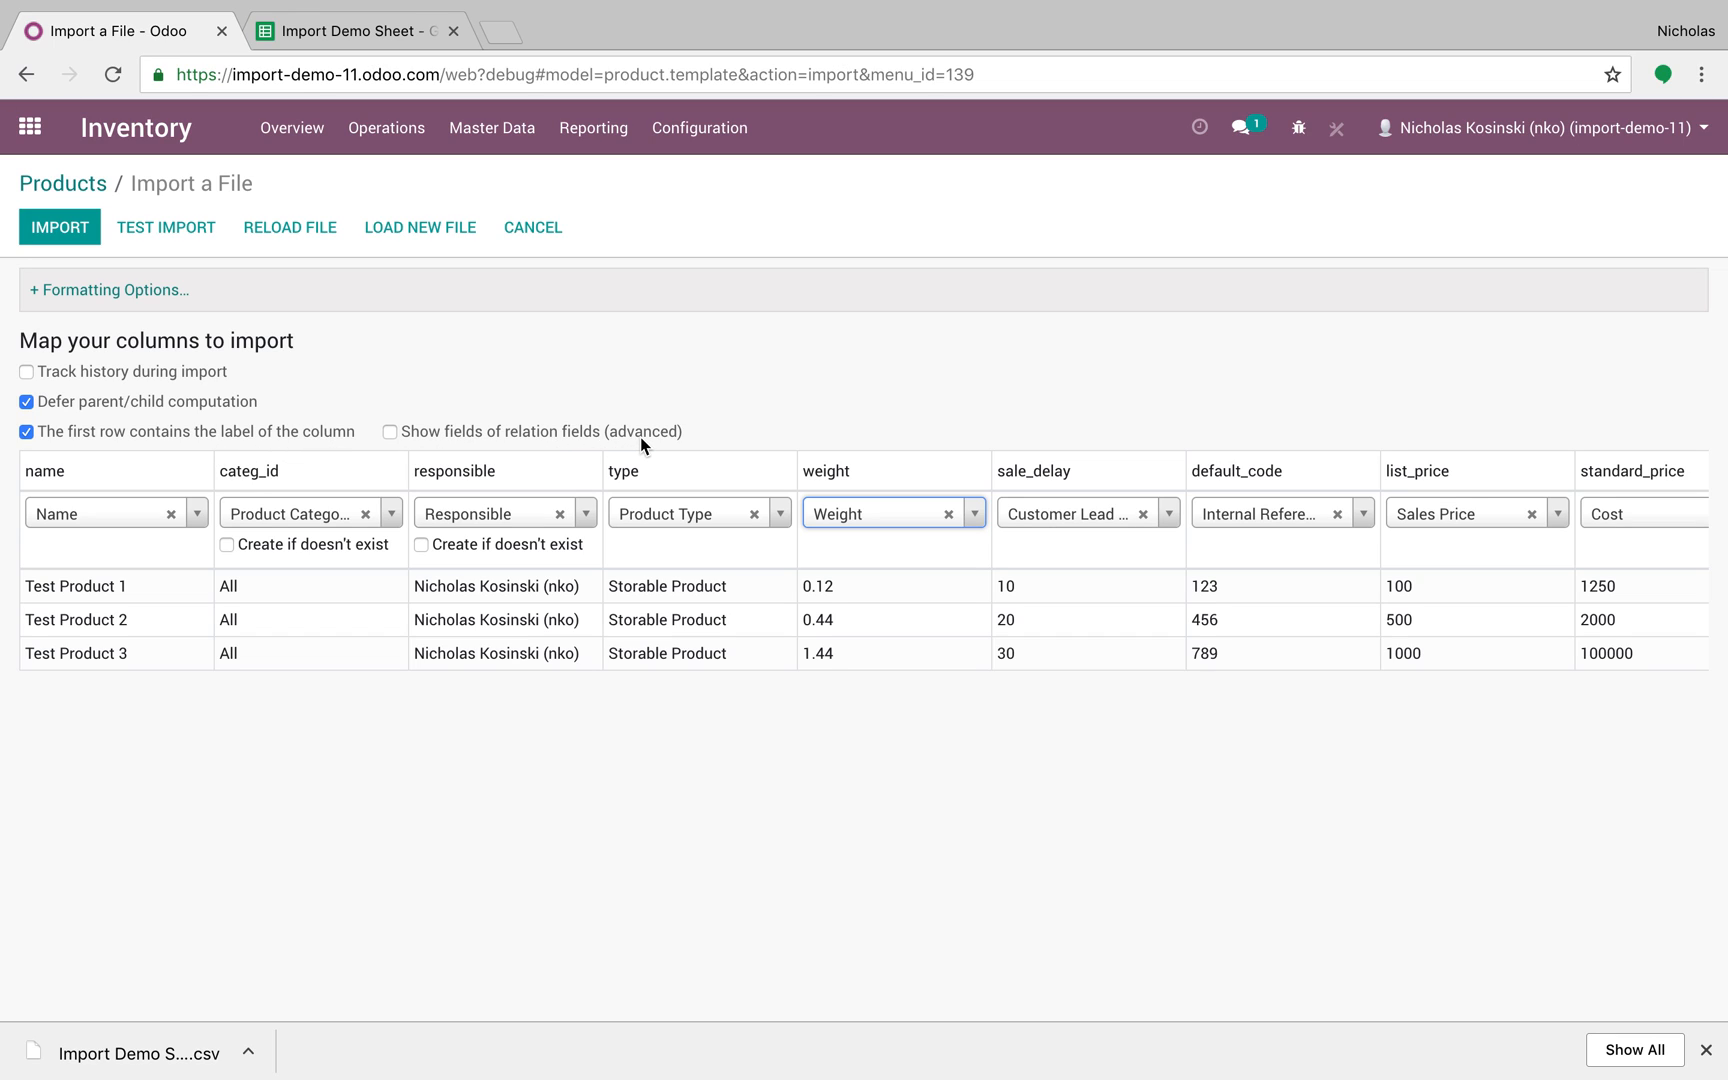
pyautogui.click(125, 292)
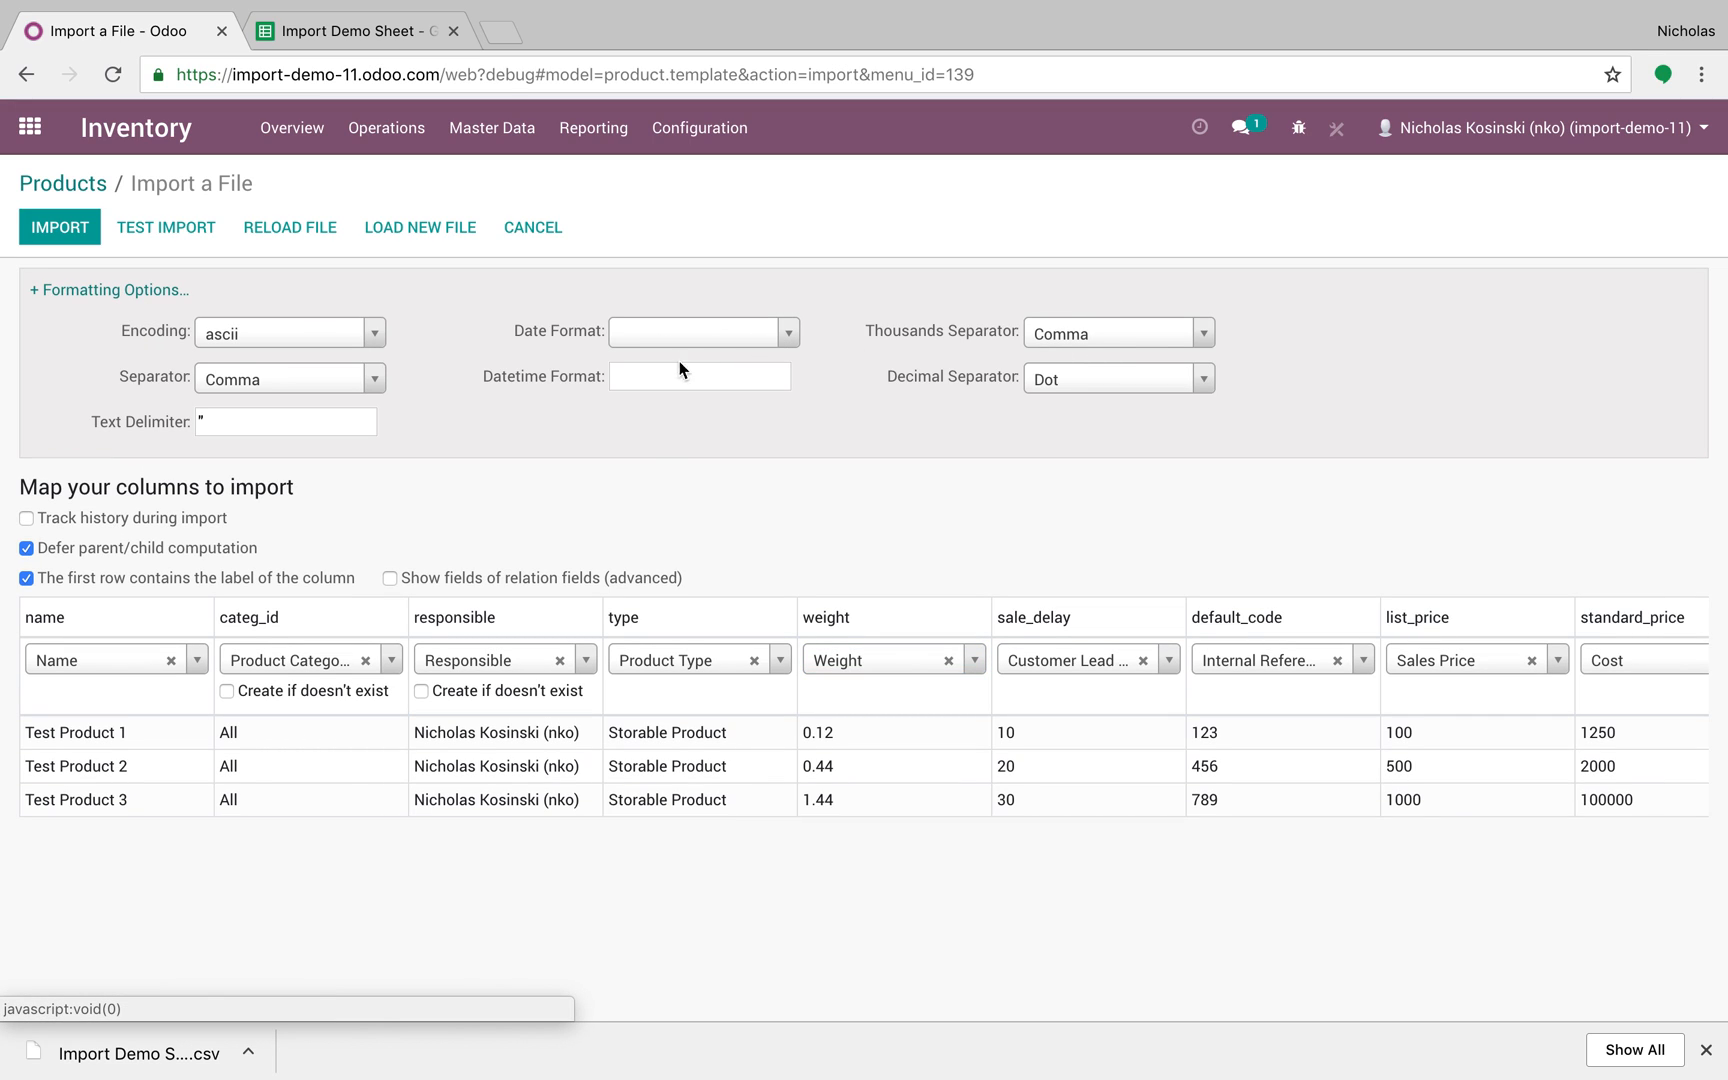
pyautogui.click(120, 291)
pyautogui.click(158, 227)
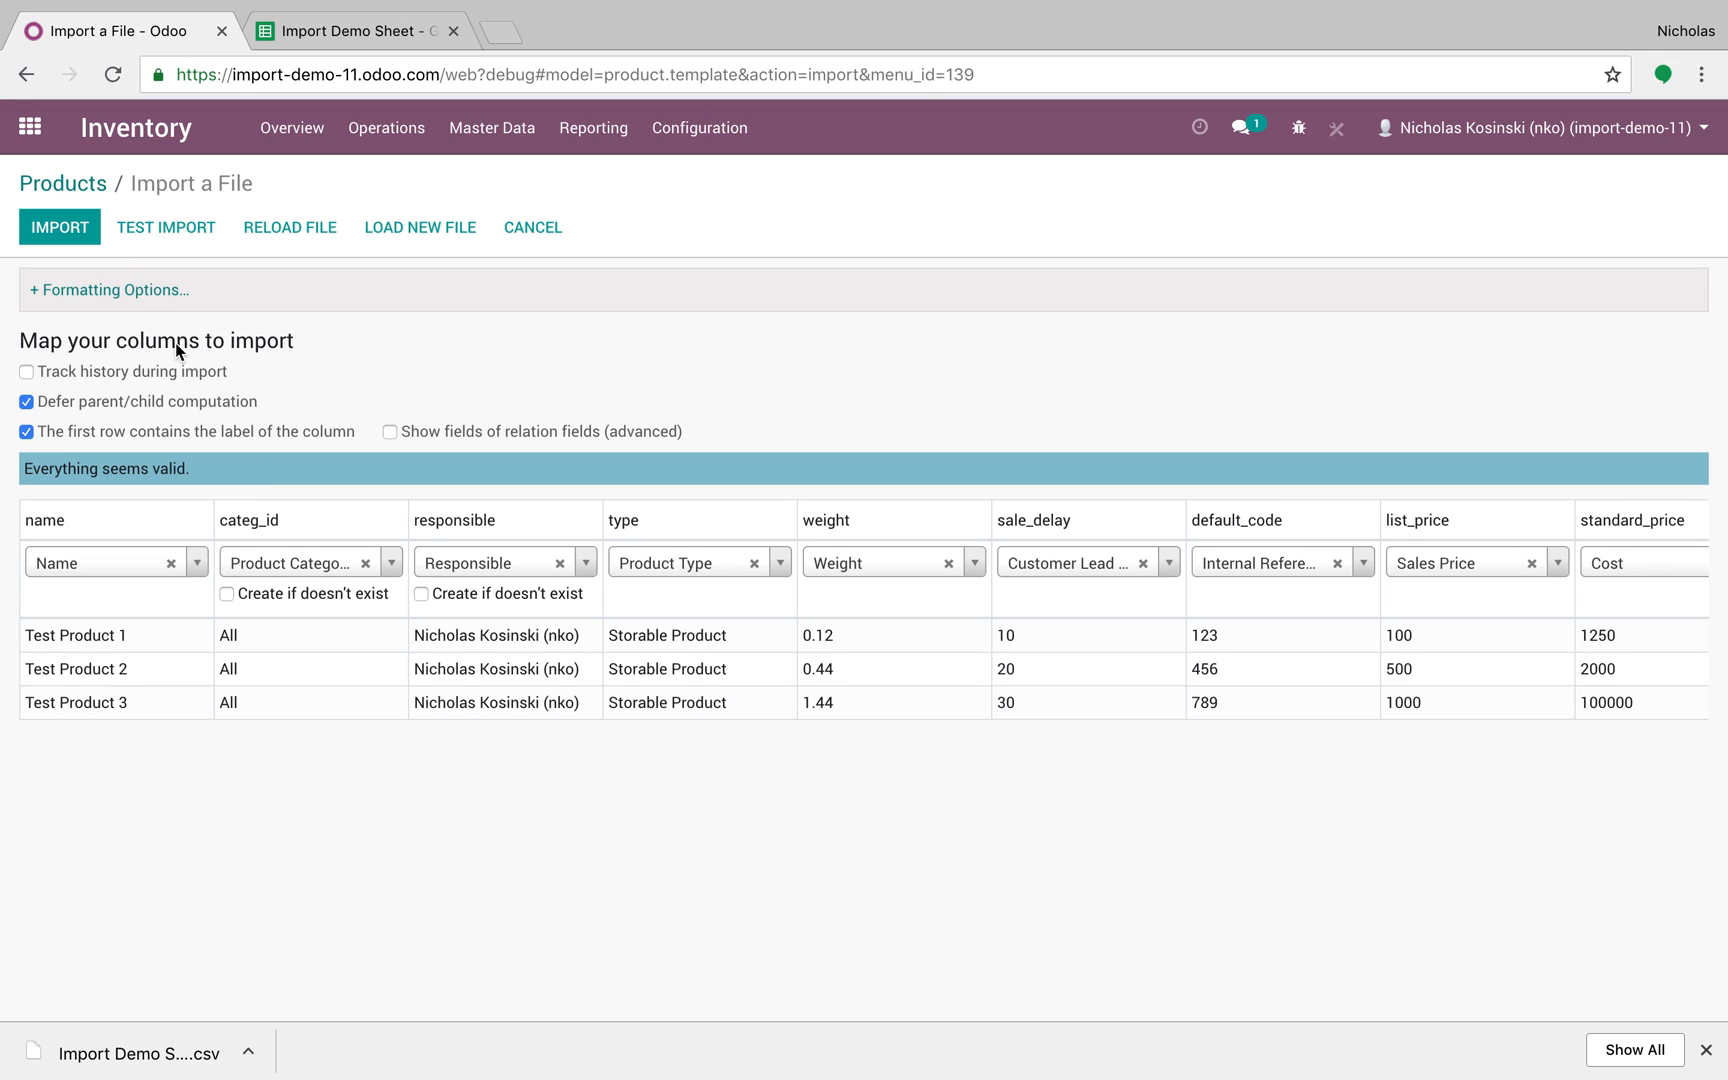
# Step: Import the products, browse Test Product 1 through 3, then return to the apps menu
pyautogui.click(62, 230)
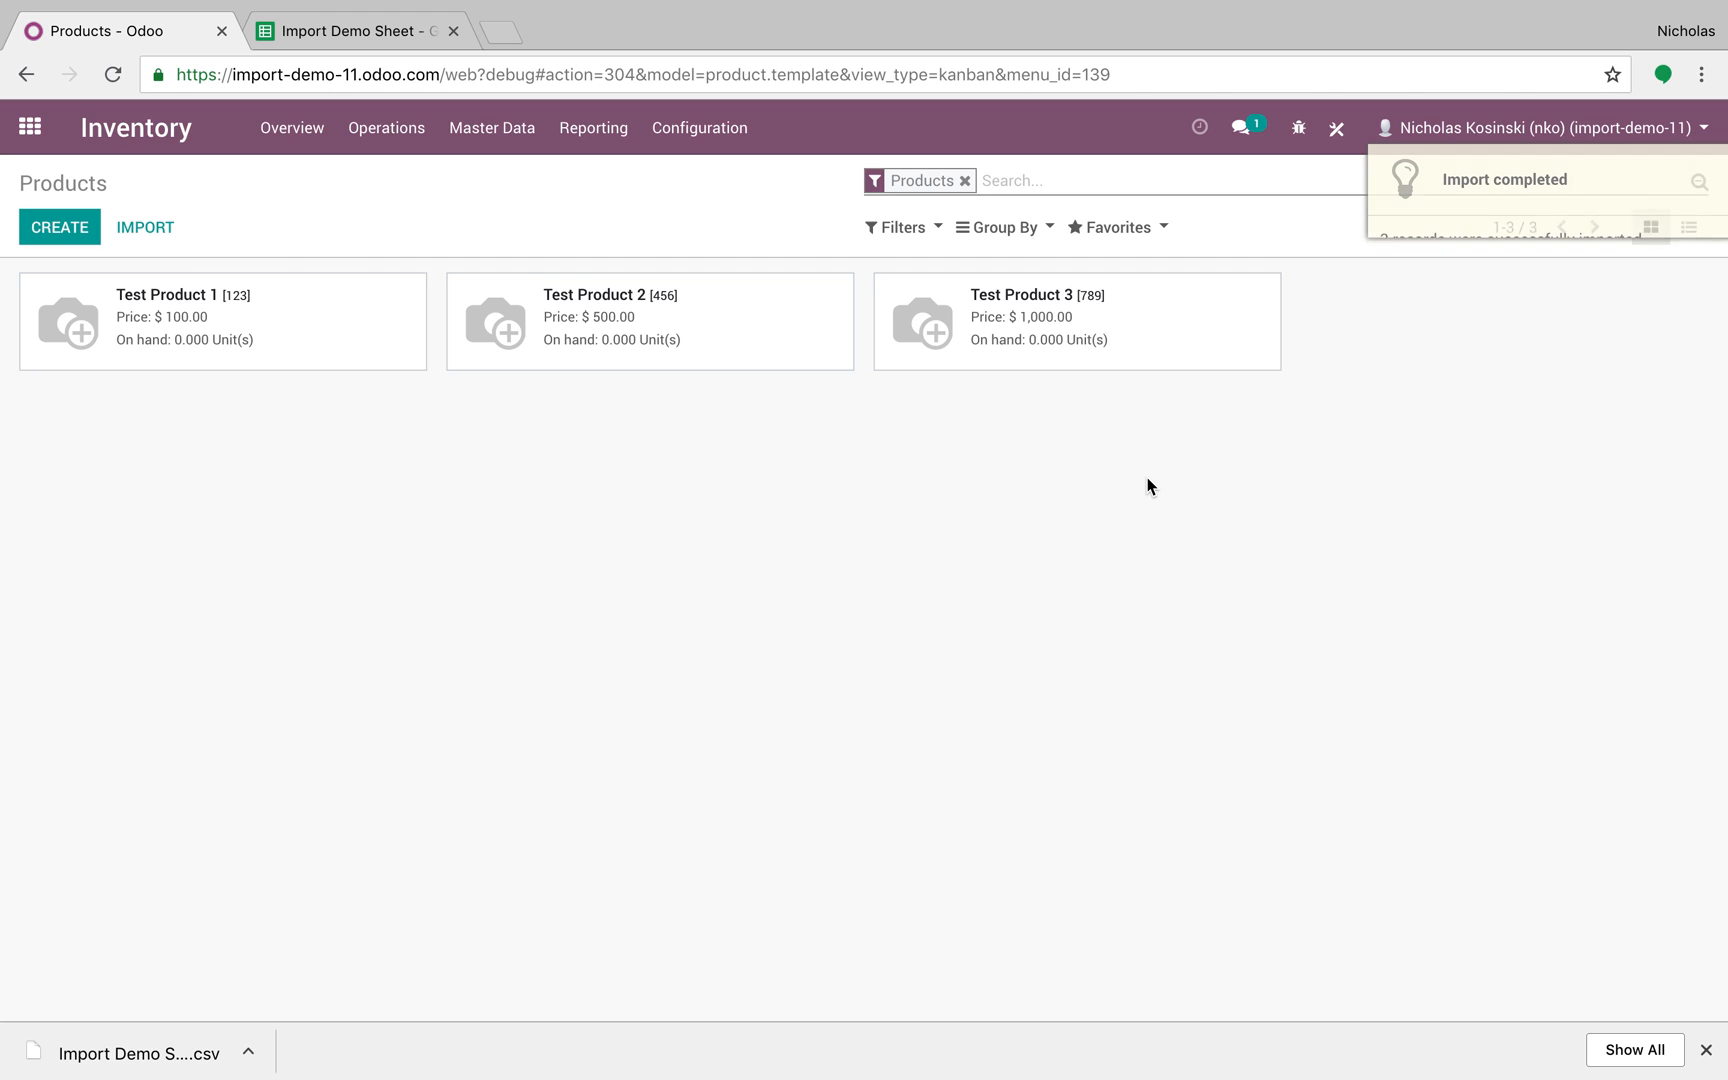
pyautogui.click(390, 304)
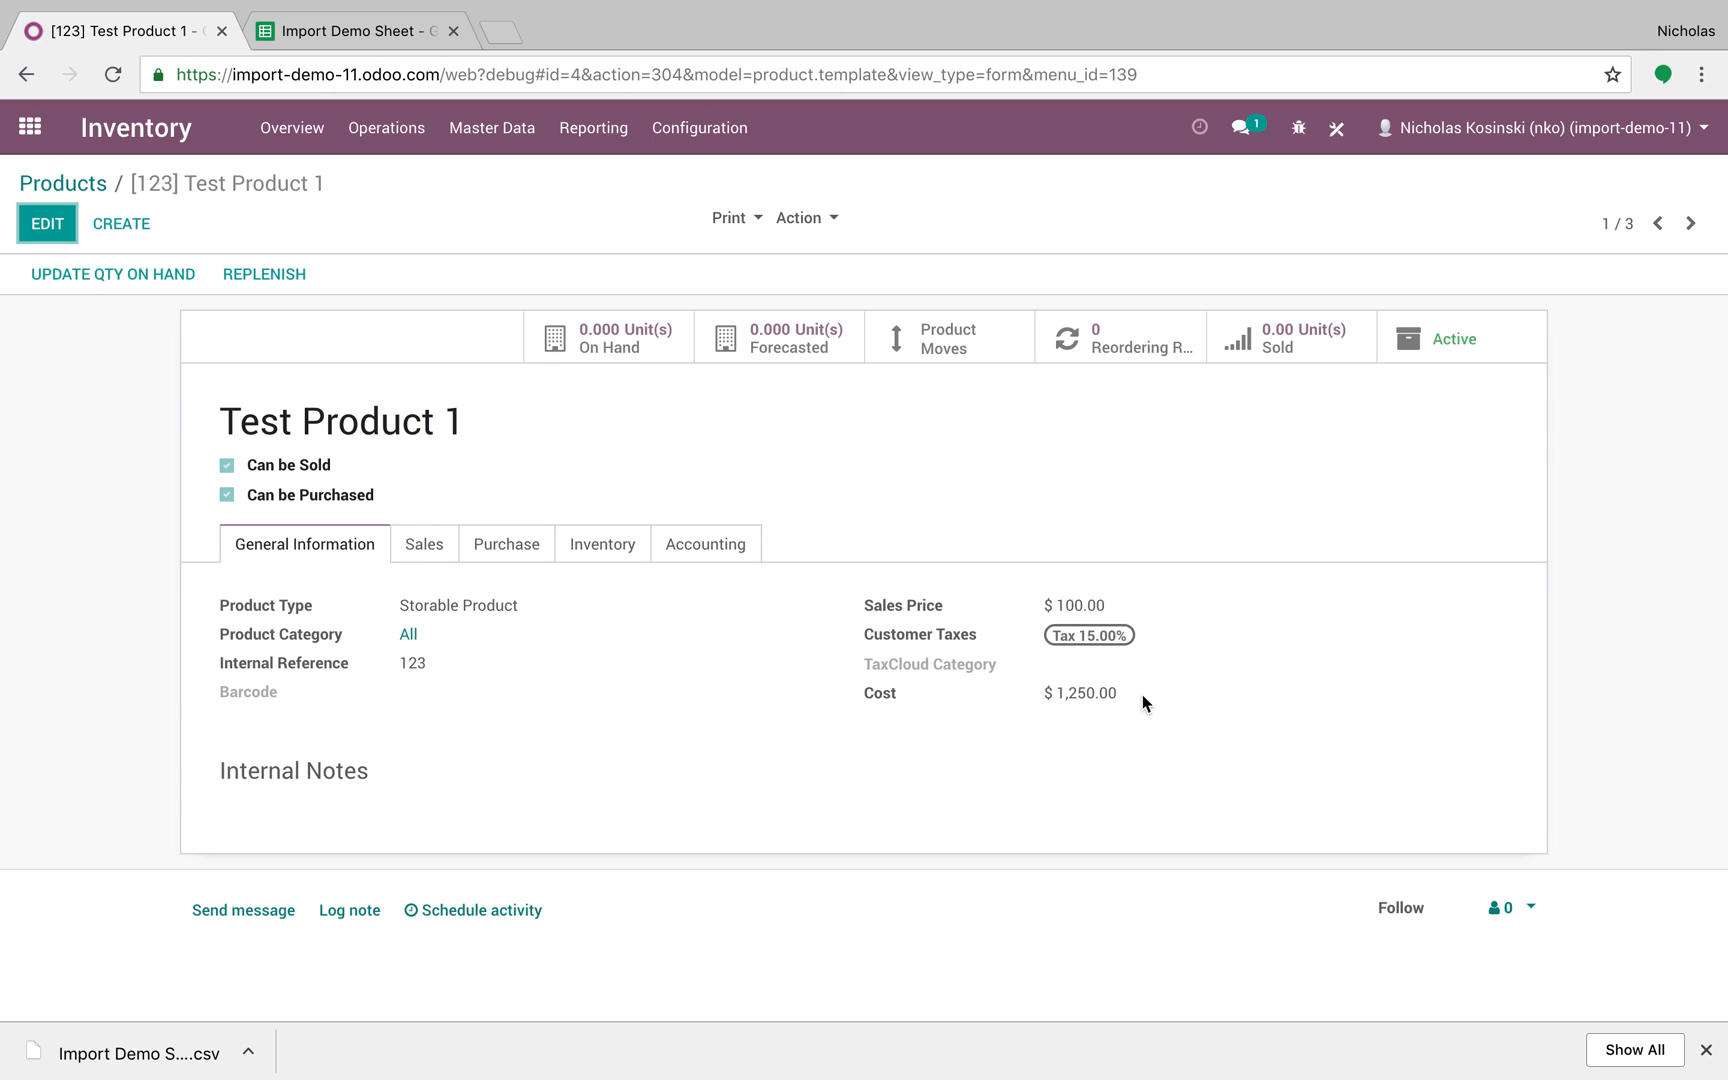
pyautogui.click(1690, 223)
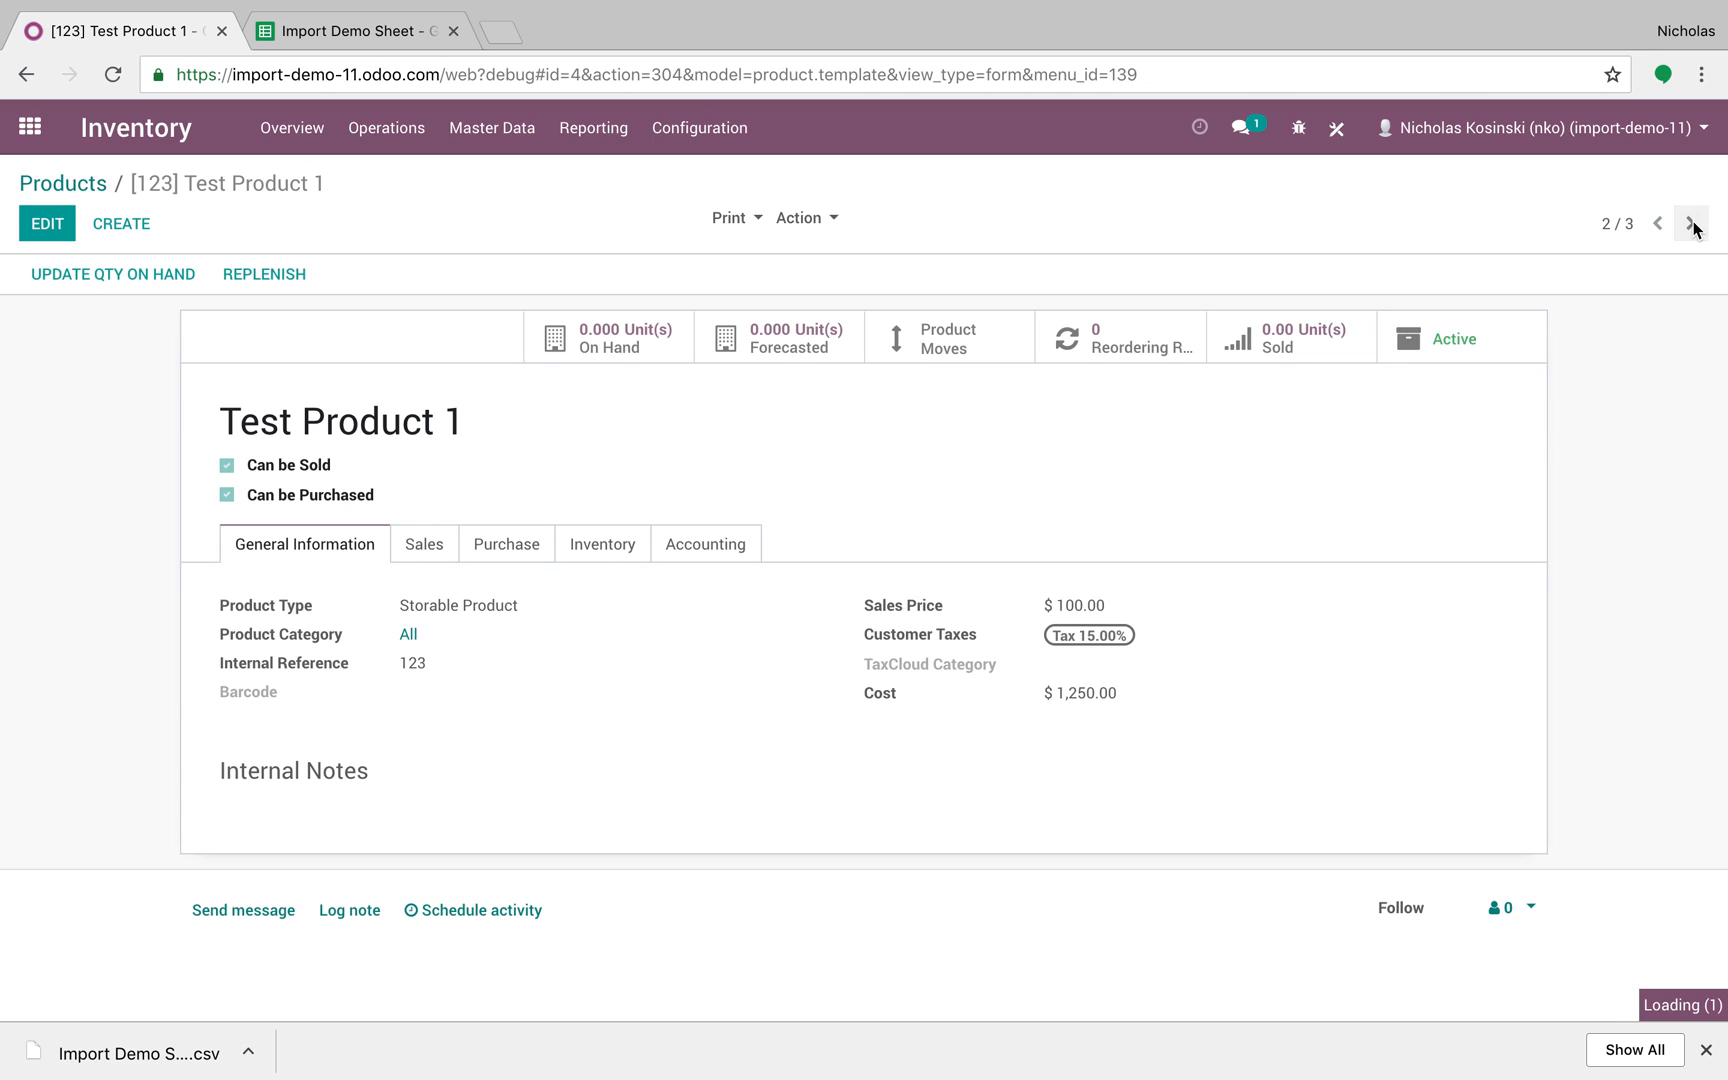
pyautogui.click(1690, 224)
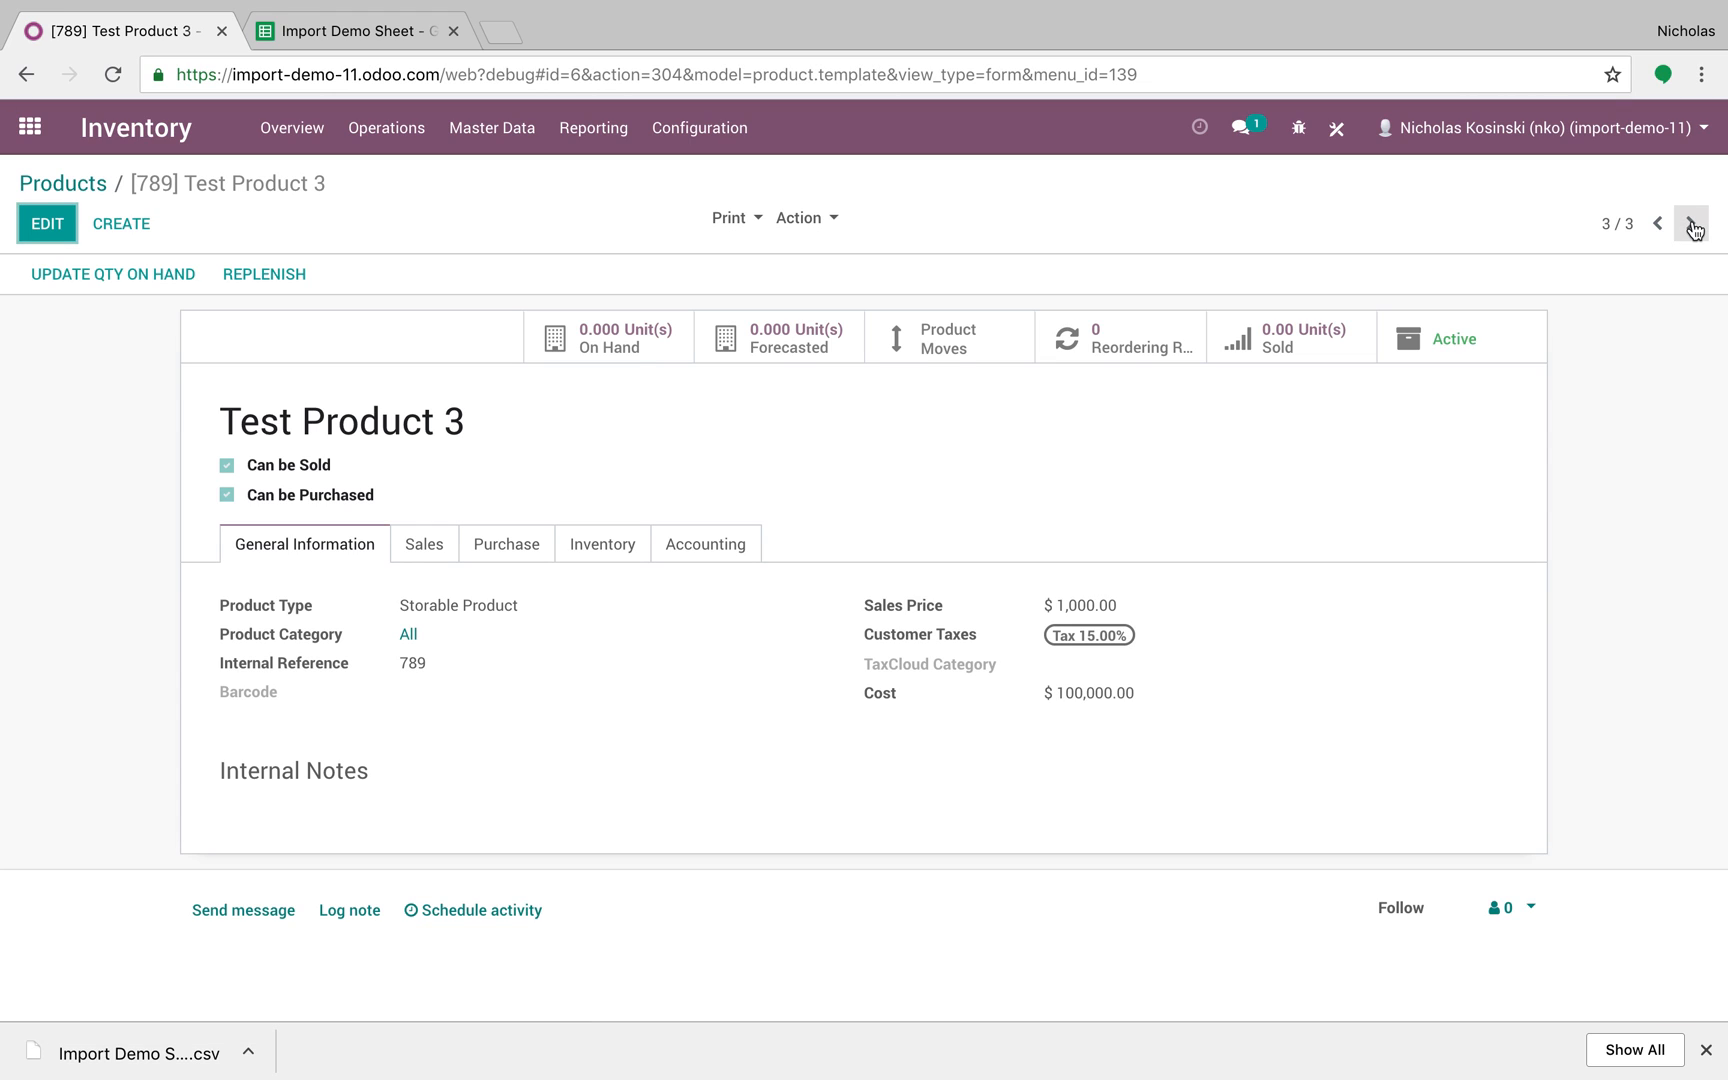
pyautogui.click(76, 187)
pyautogui.click(19, 135)
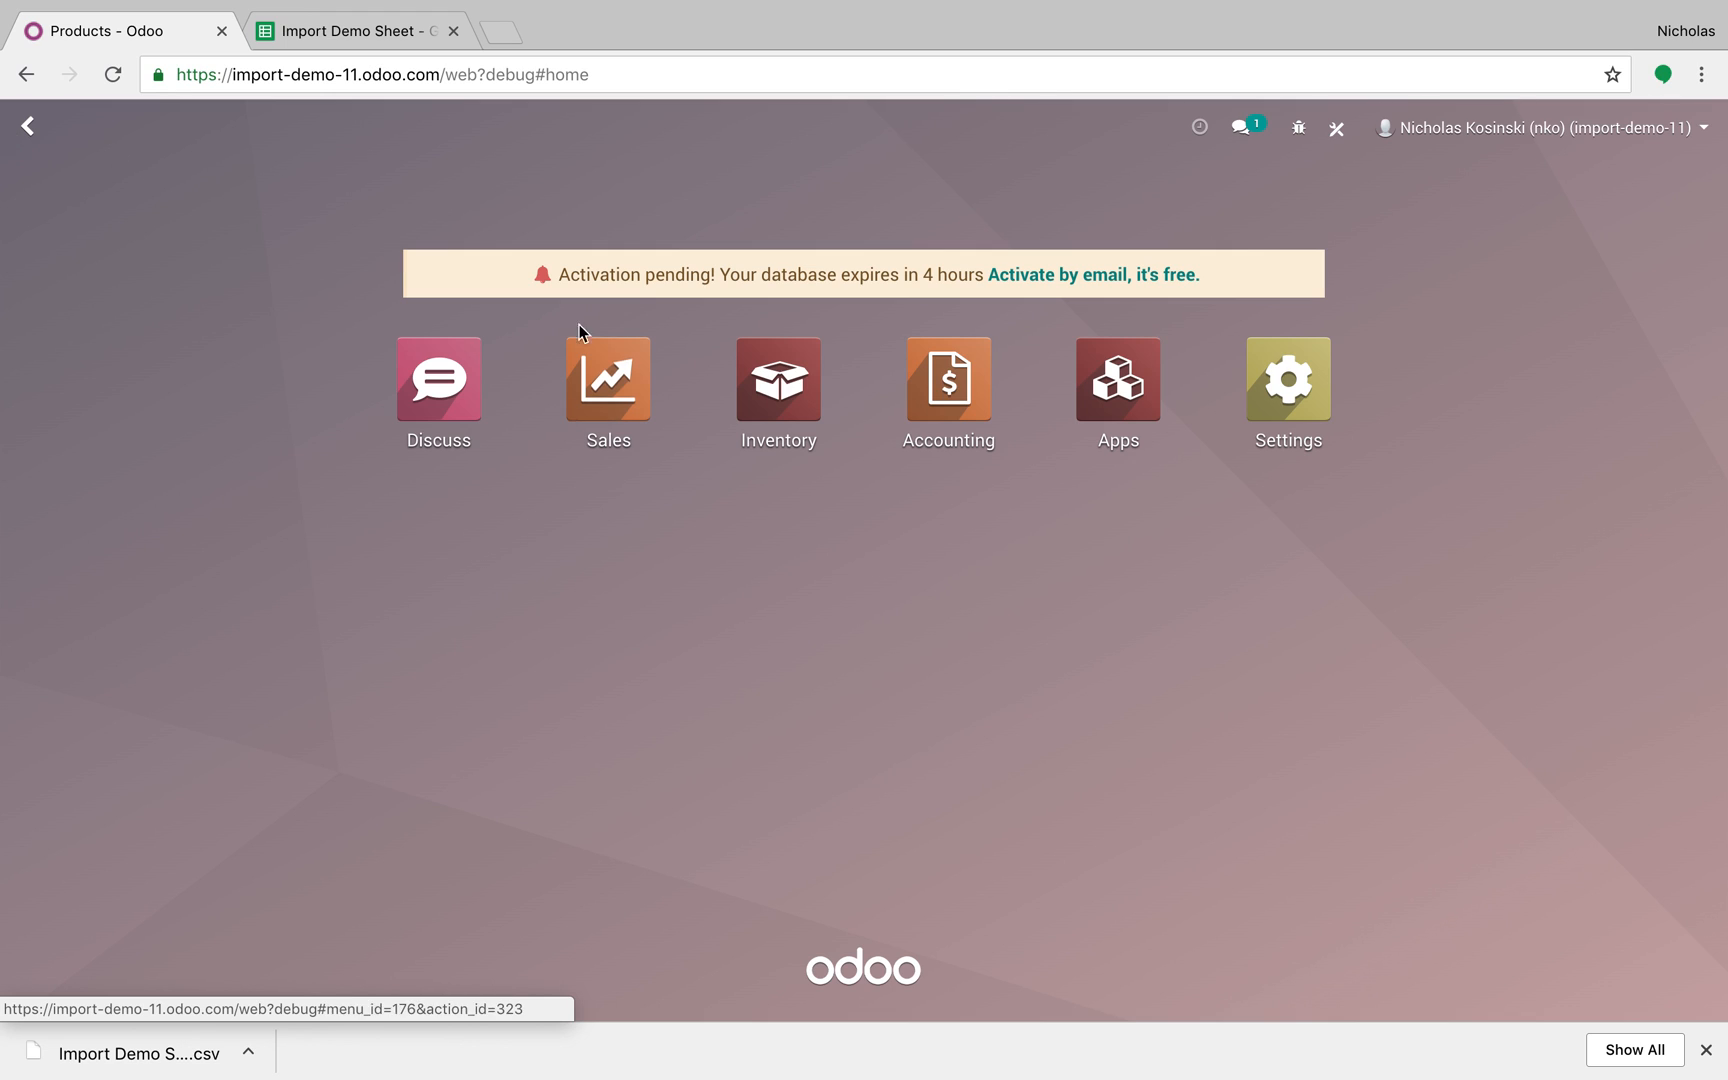
# Step: Open Test Product 1 from the Inventory Master Data > Products list
pyautogui.click(795, 388)
pyautogui.click(495, 150)
pyautogui.click(493, 178)
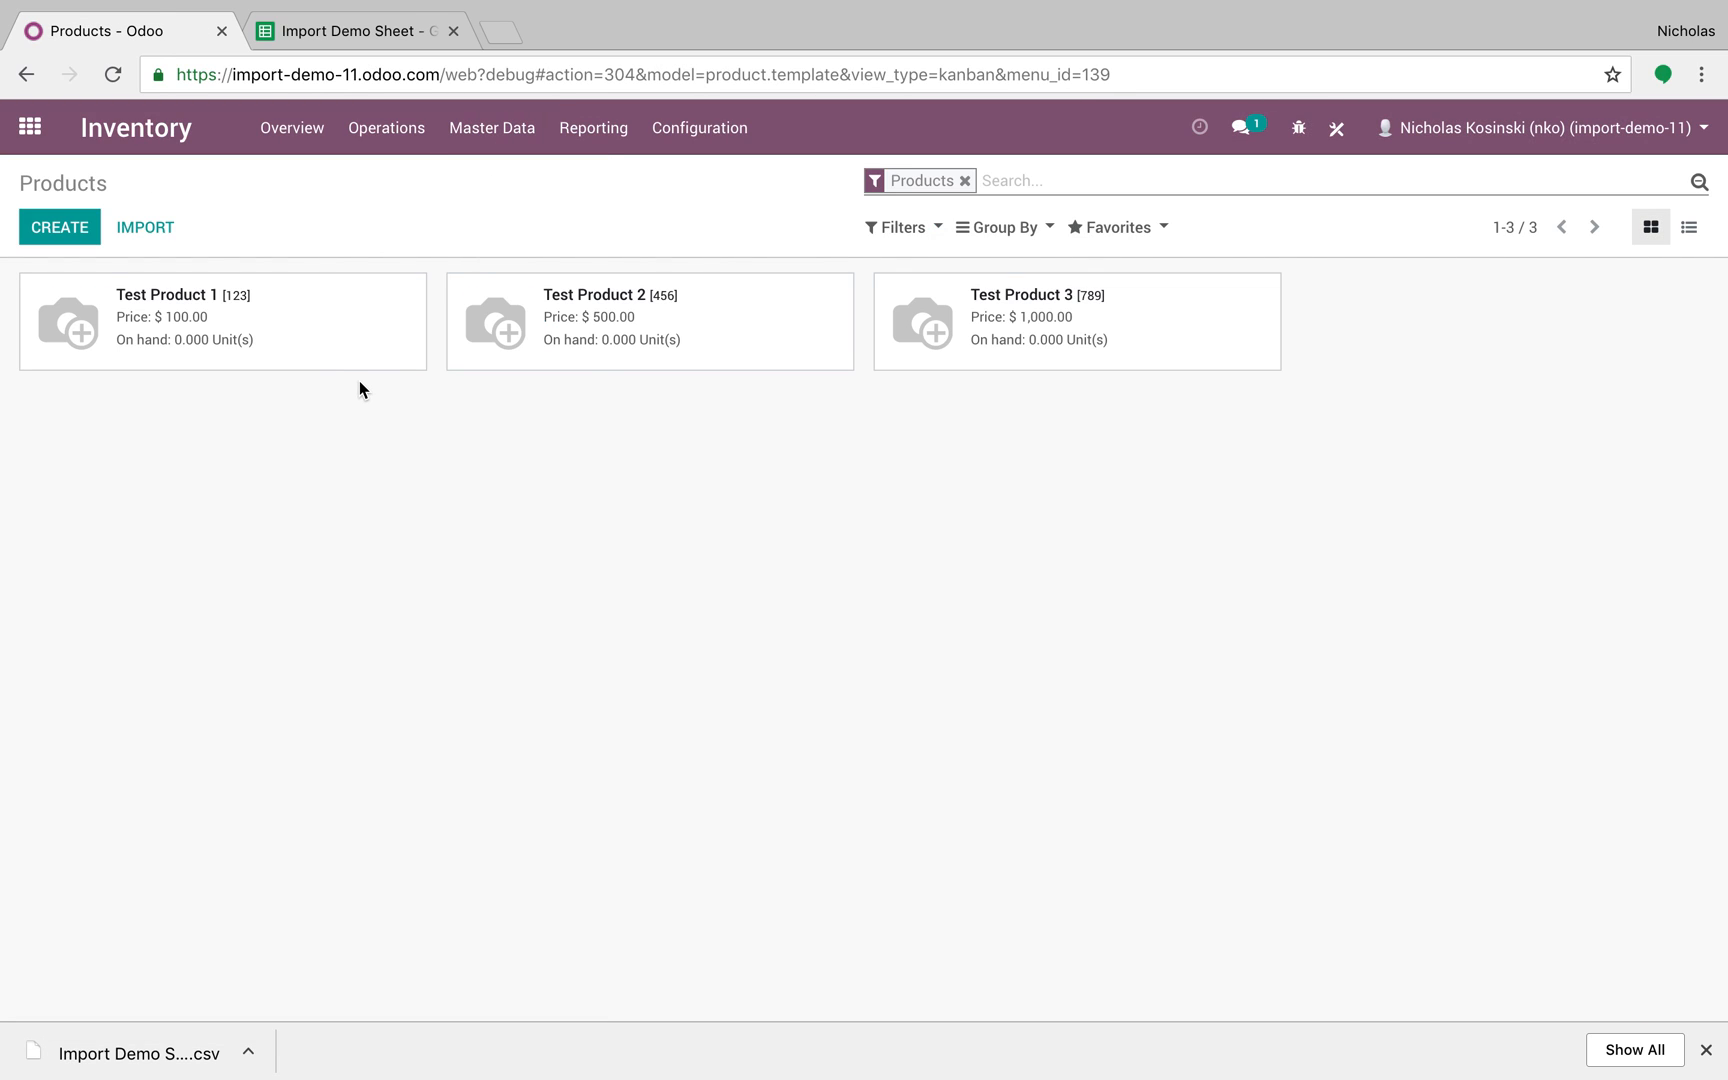
pyautogui.click(320, 359)
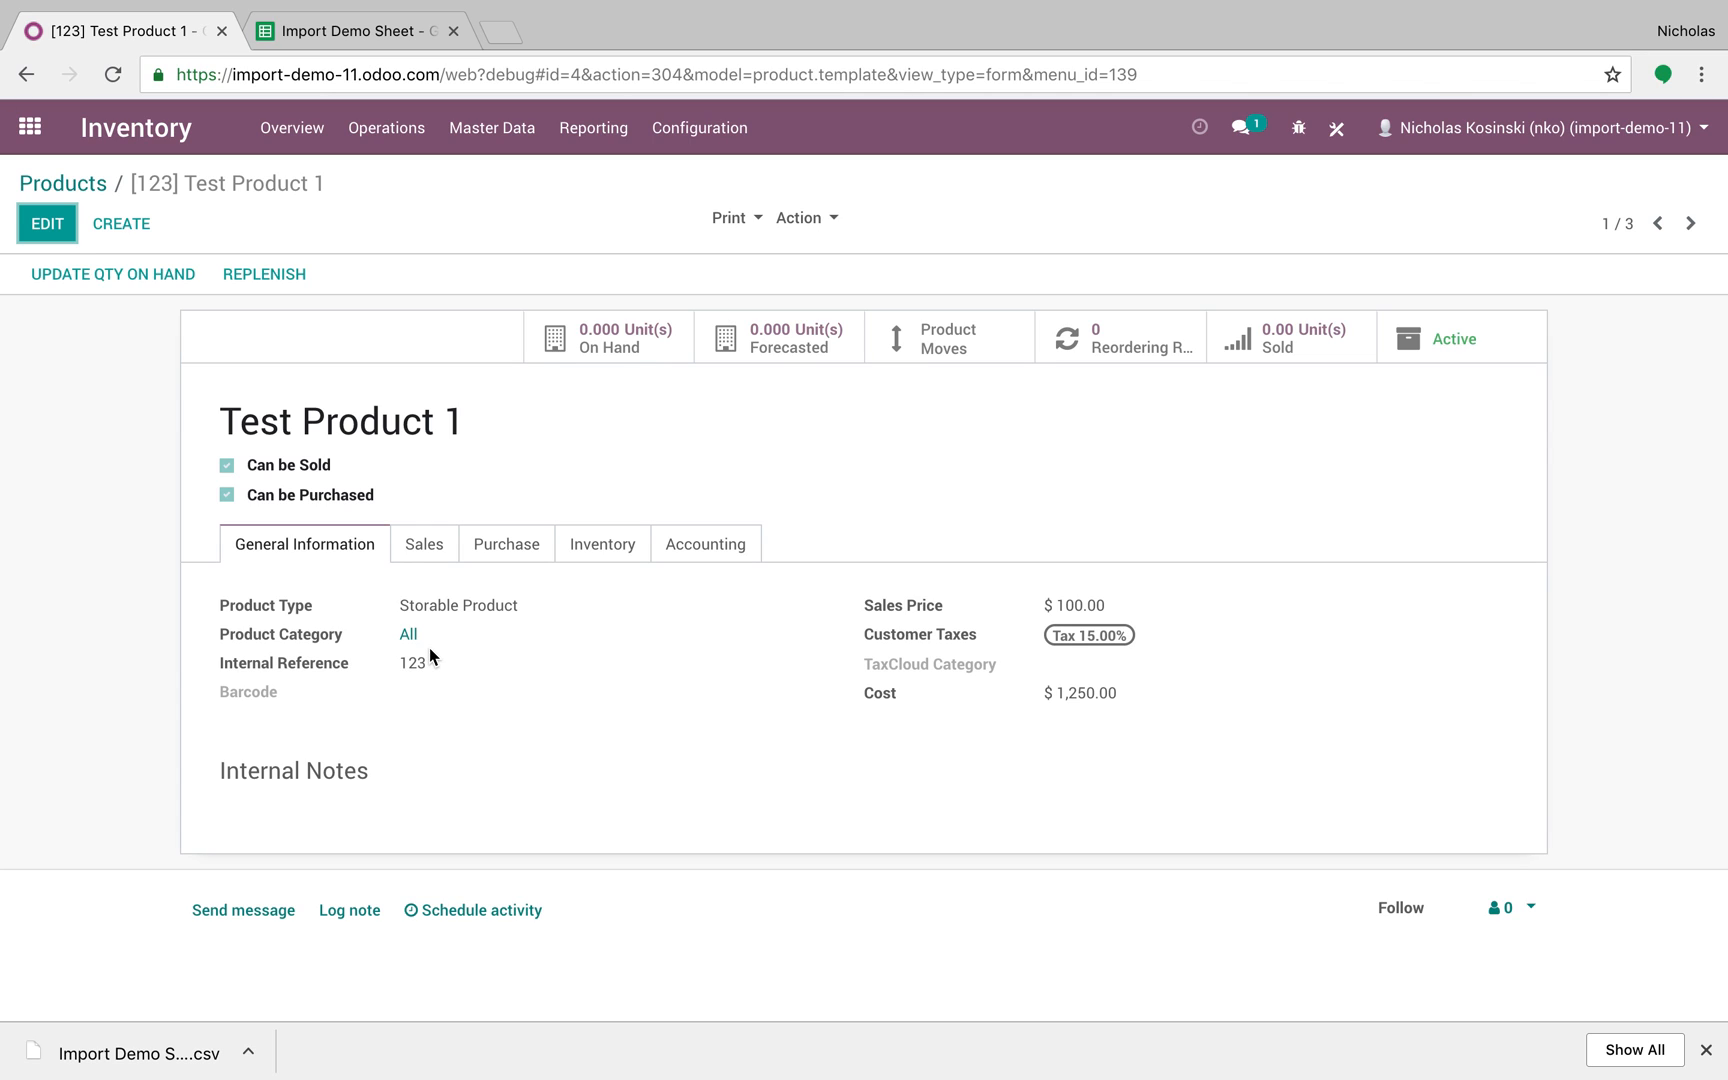
# Step: In Studio, add a new Text field and a Selection field below Barcode on the product form
pyautogui.click(1336, 128)
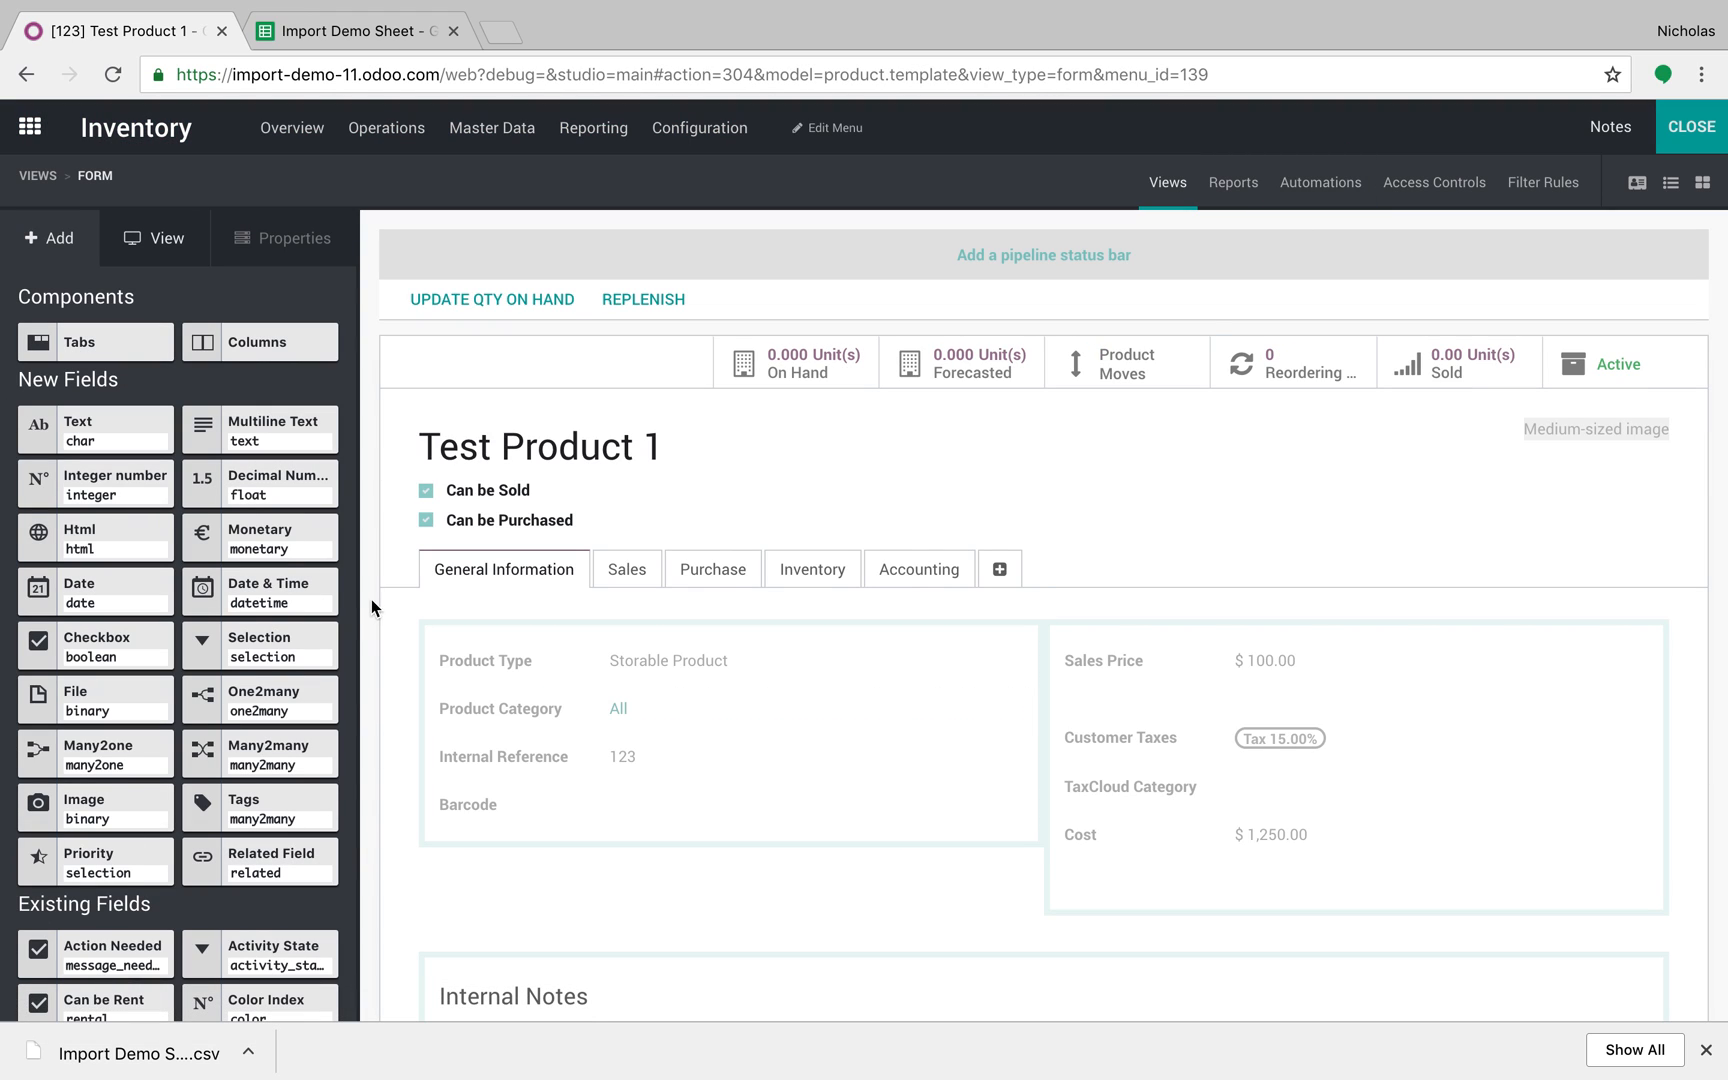
pyautogui.moveTo(80, 430); pyautogui.dragTo(528, 855)
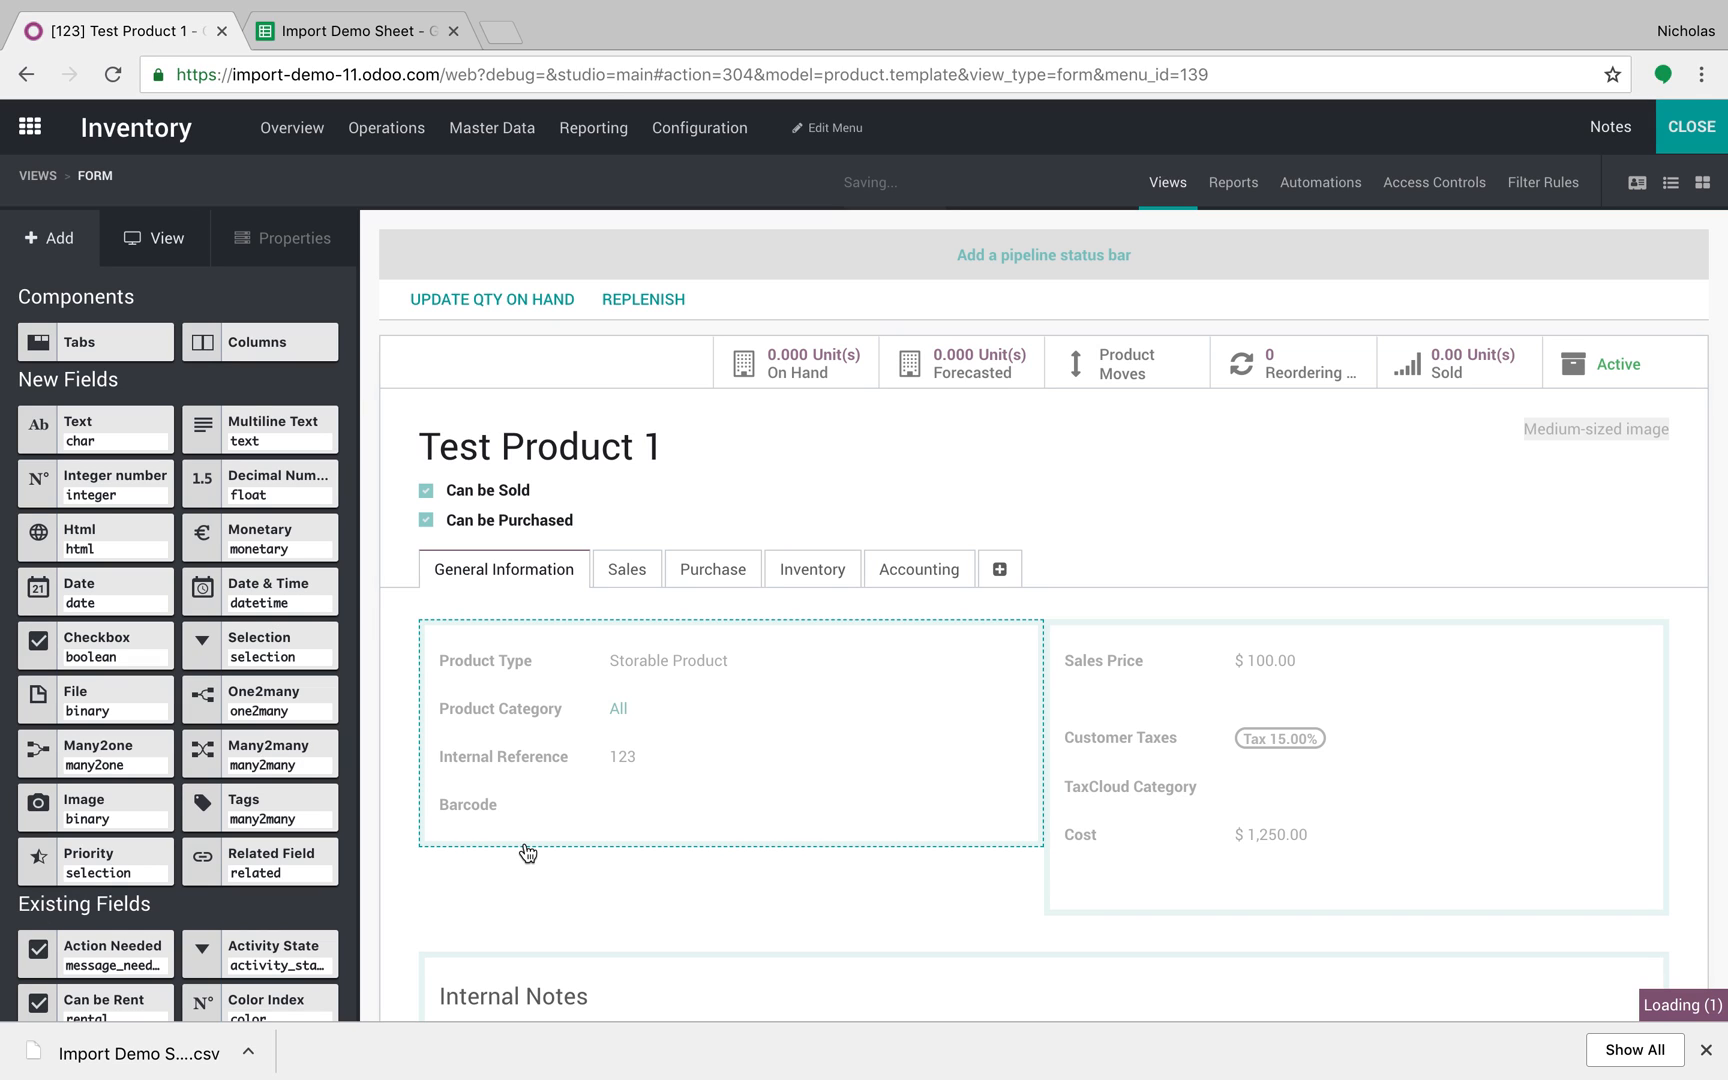
pyautogui.moveTo(296, 672); pyautogui.dragTo(517, 903)
# Step: Give the selection field the values Step 1, Step 2 and Step 3 and confirm
pyautogui.click(819, 284)
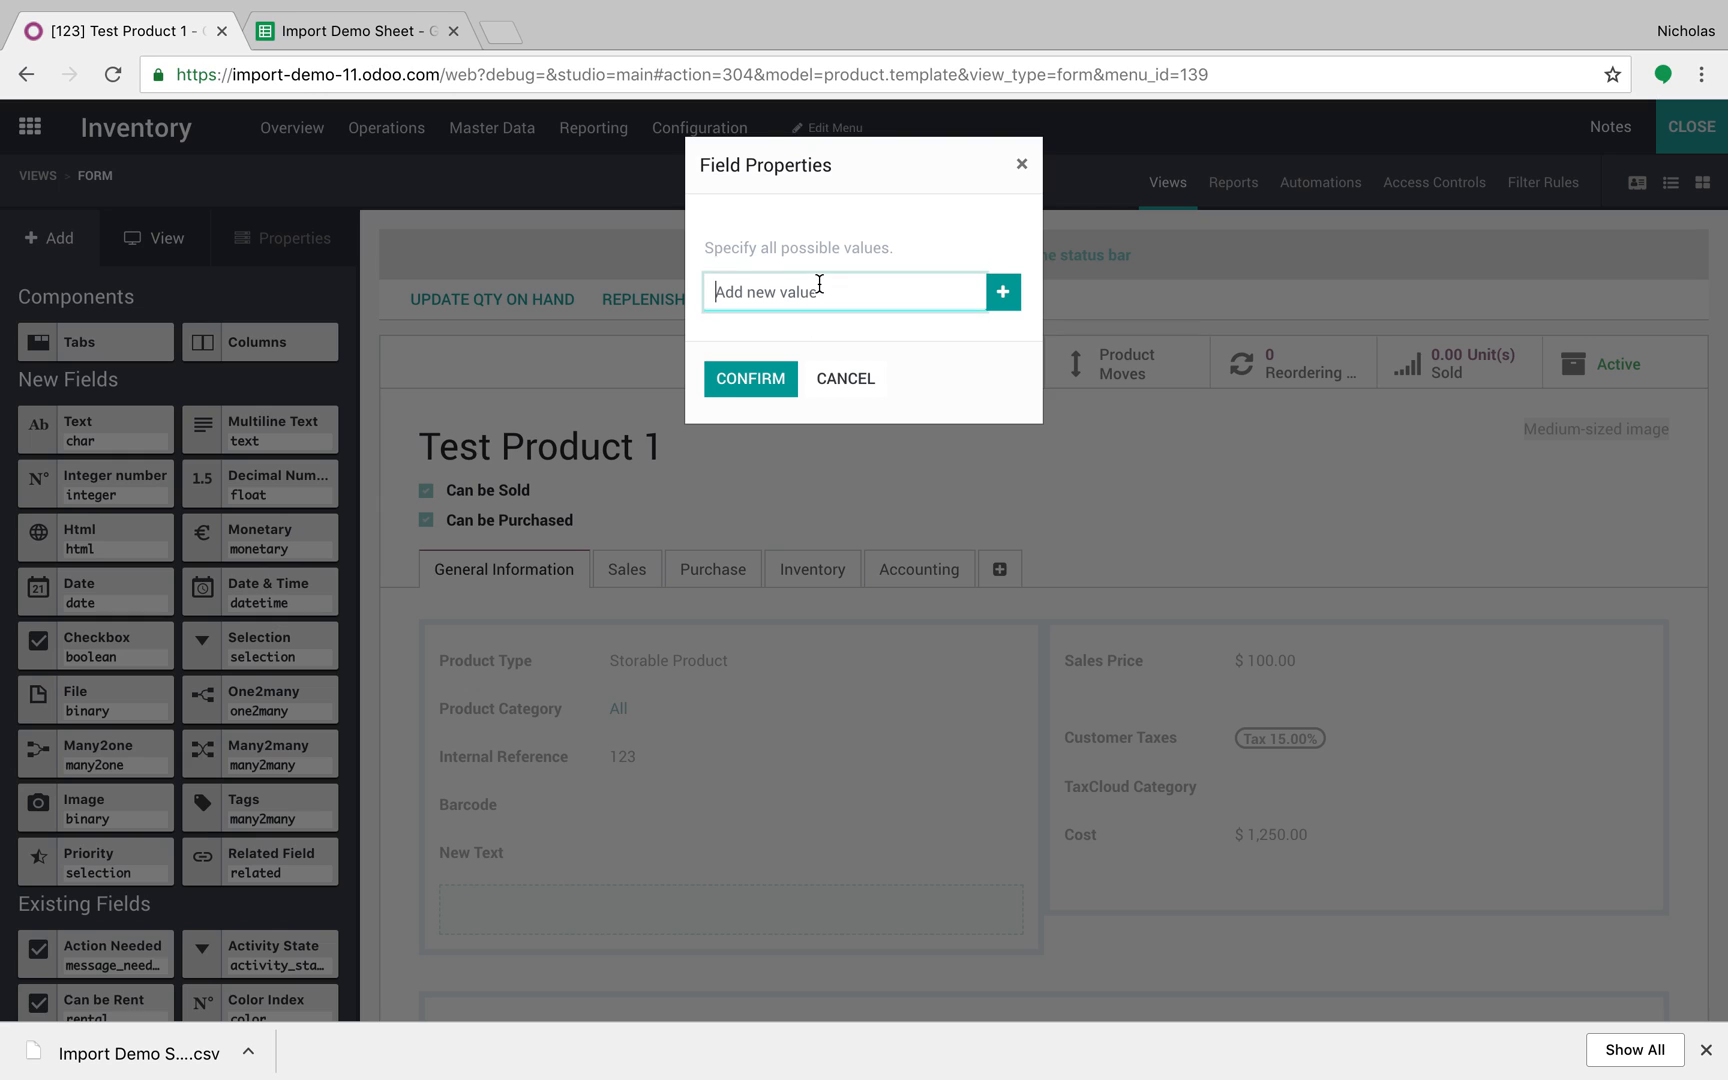
pyautogui.write('Ste')
pyautogui.write('p 1')
pyautogui.press('Return')
pyautogui.write('Step 2')
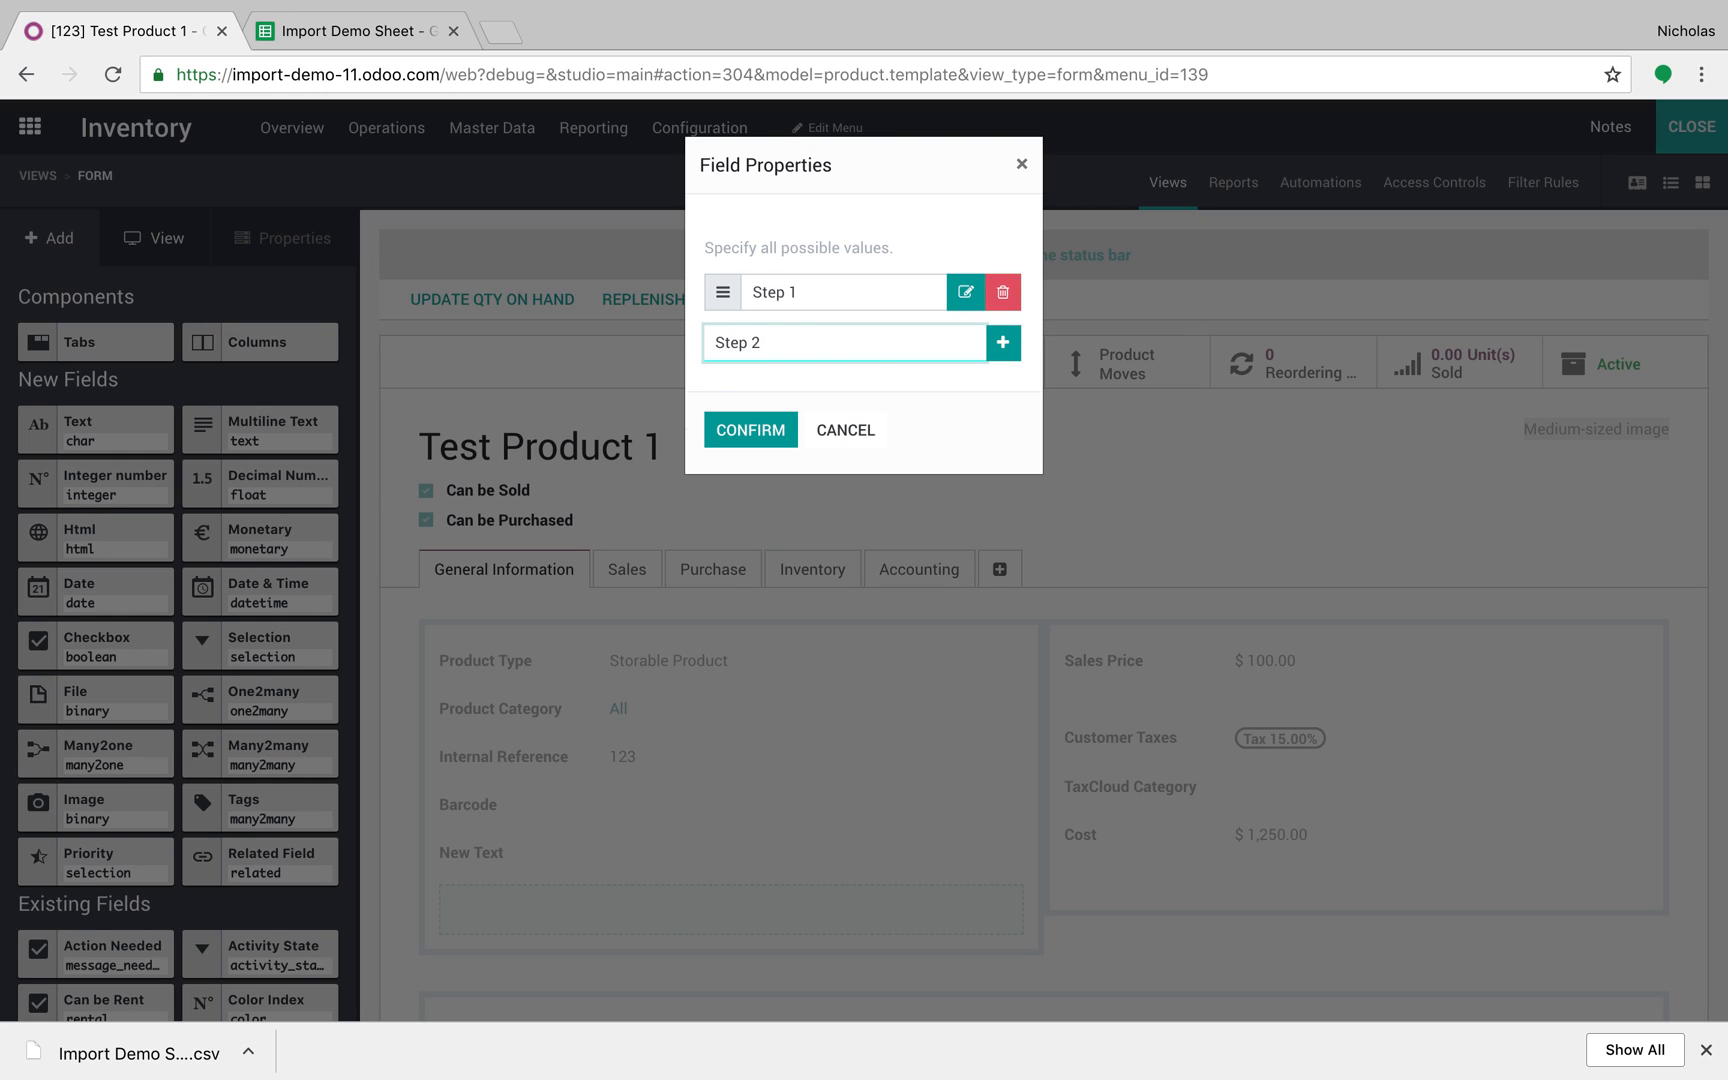
pyautogui.press('Return')
pyautogui.write('Step 4')
pyautogui.press('Return')
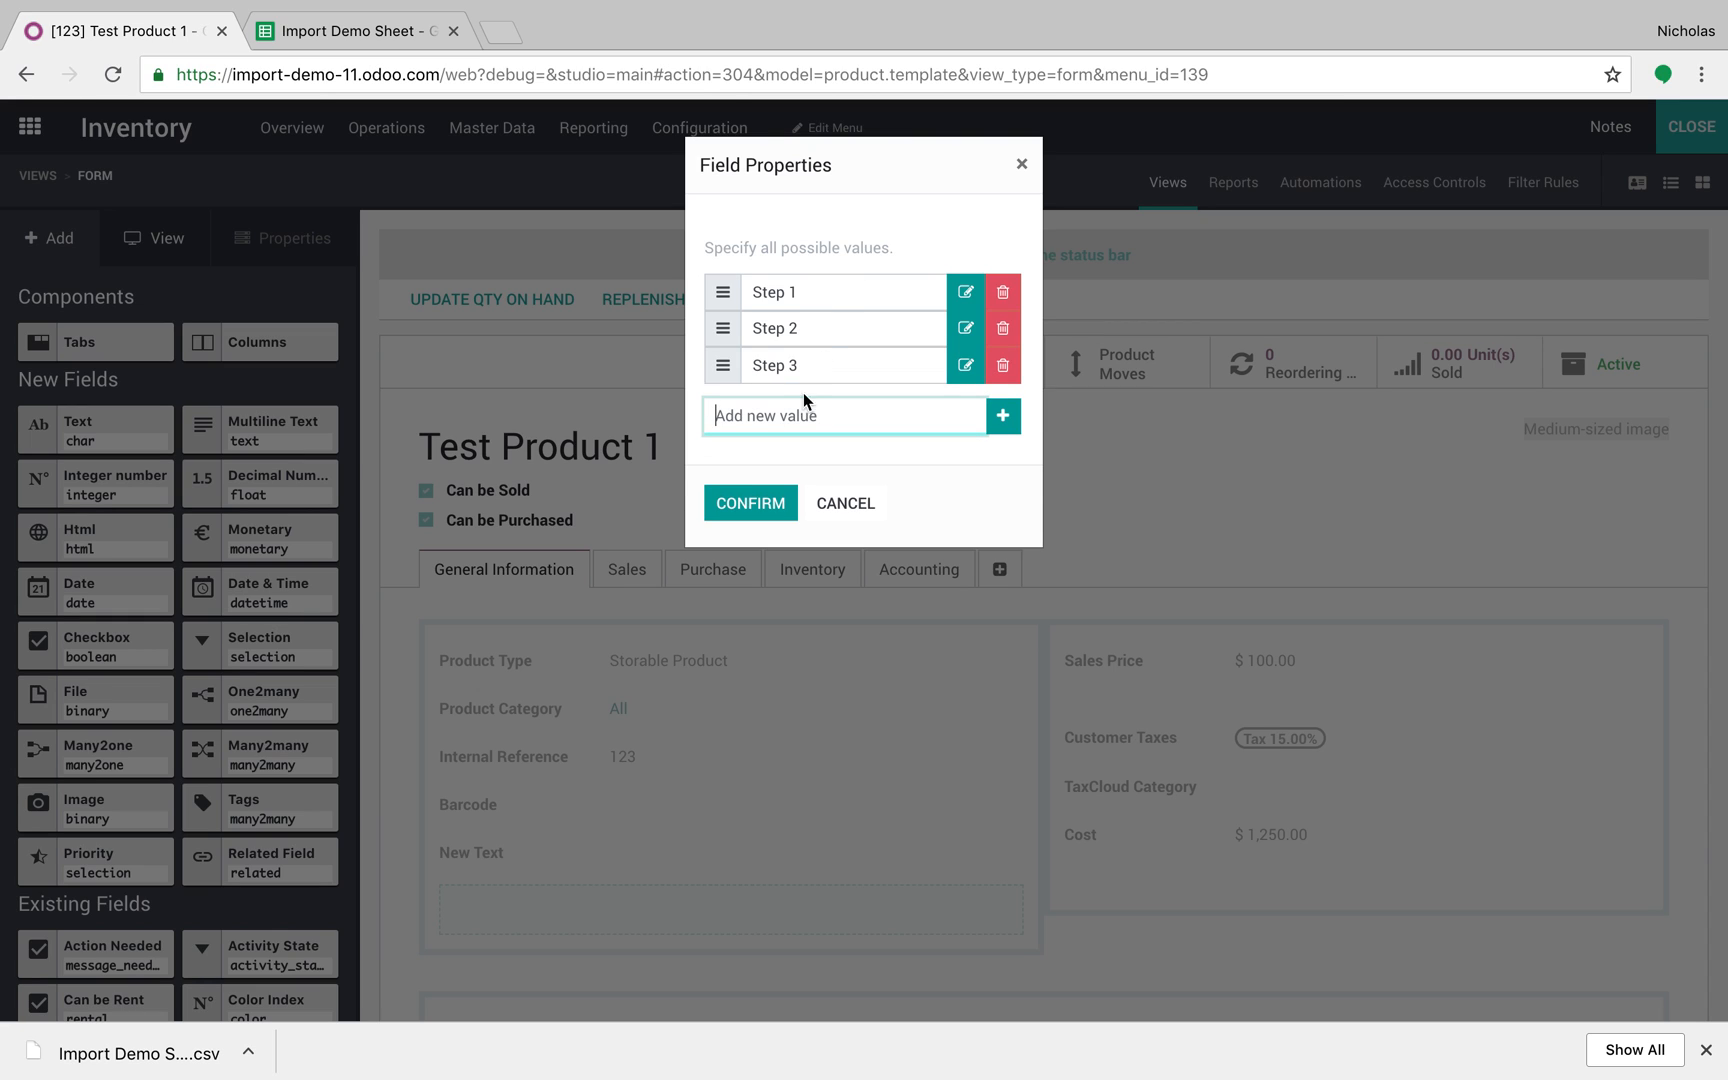
pyautogui.click(750, 466)
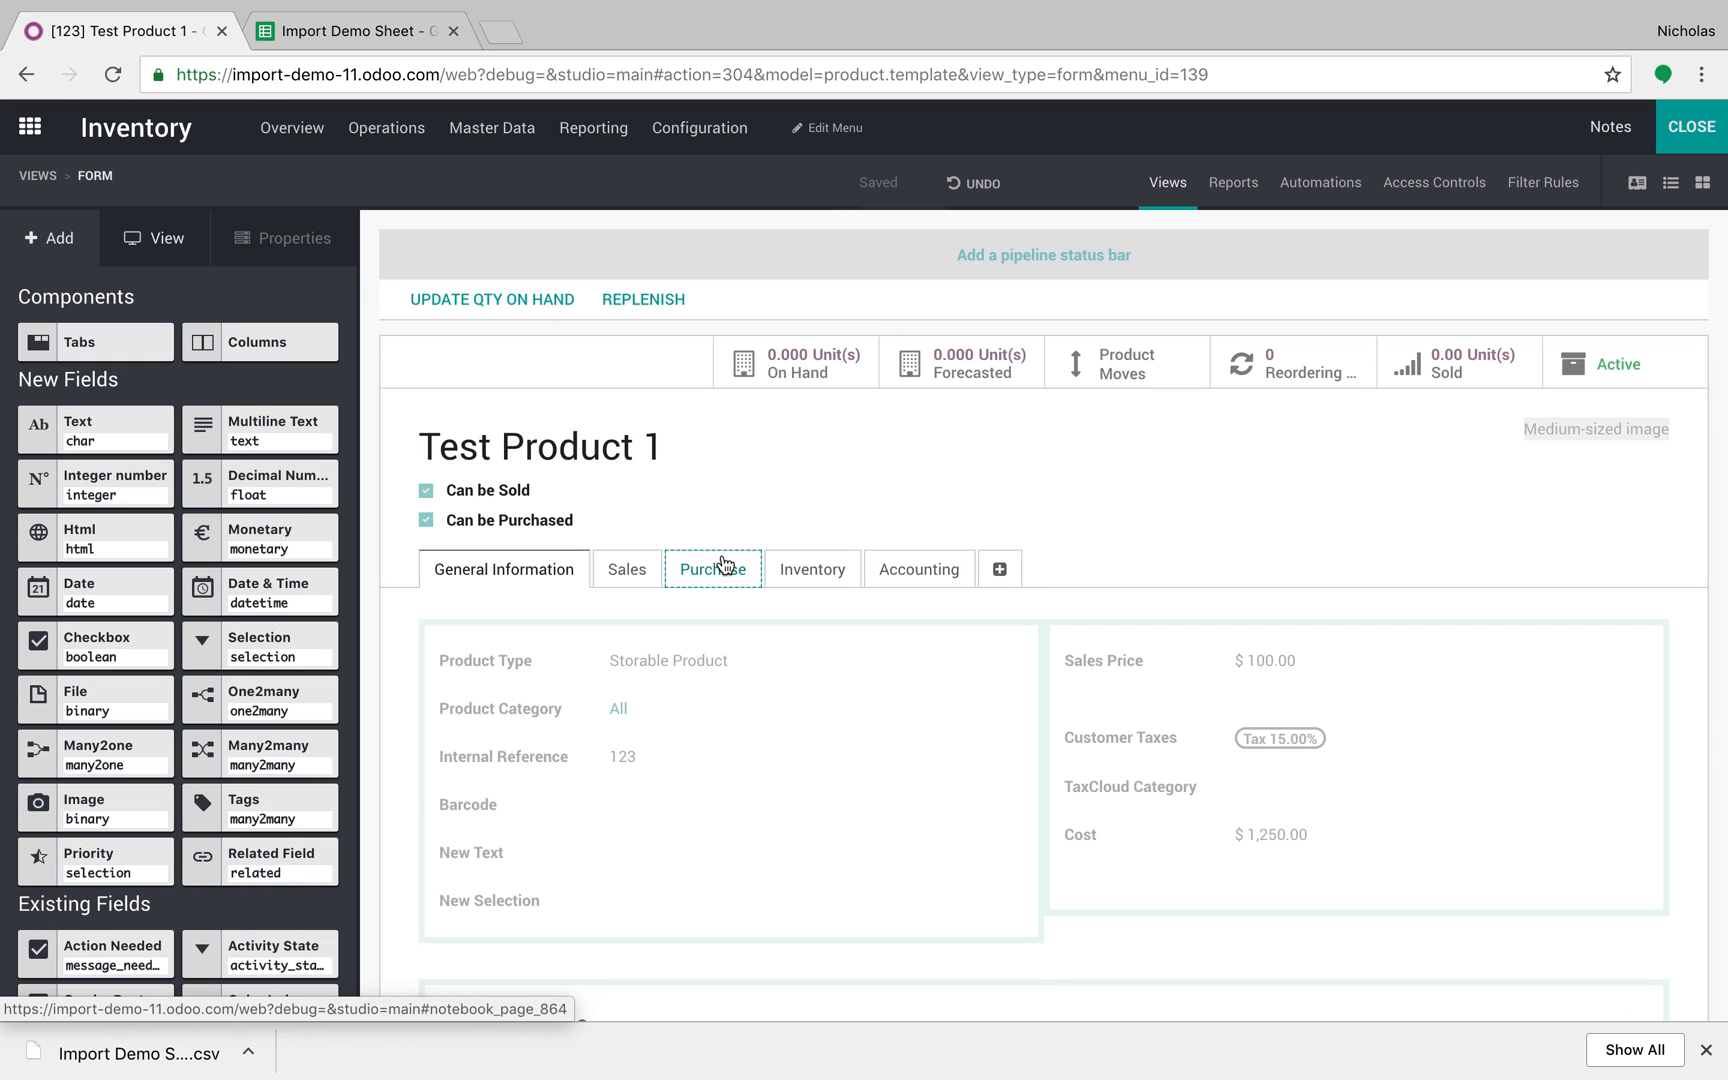
# Step: Relabel the new text field as Test Field
pyautogui.click(503, 849)
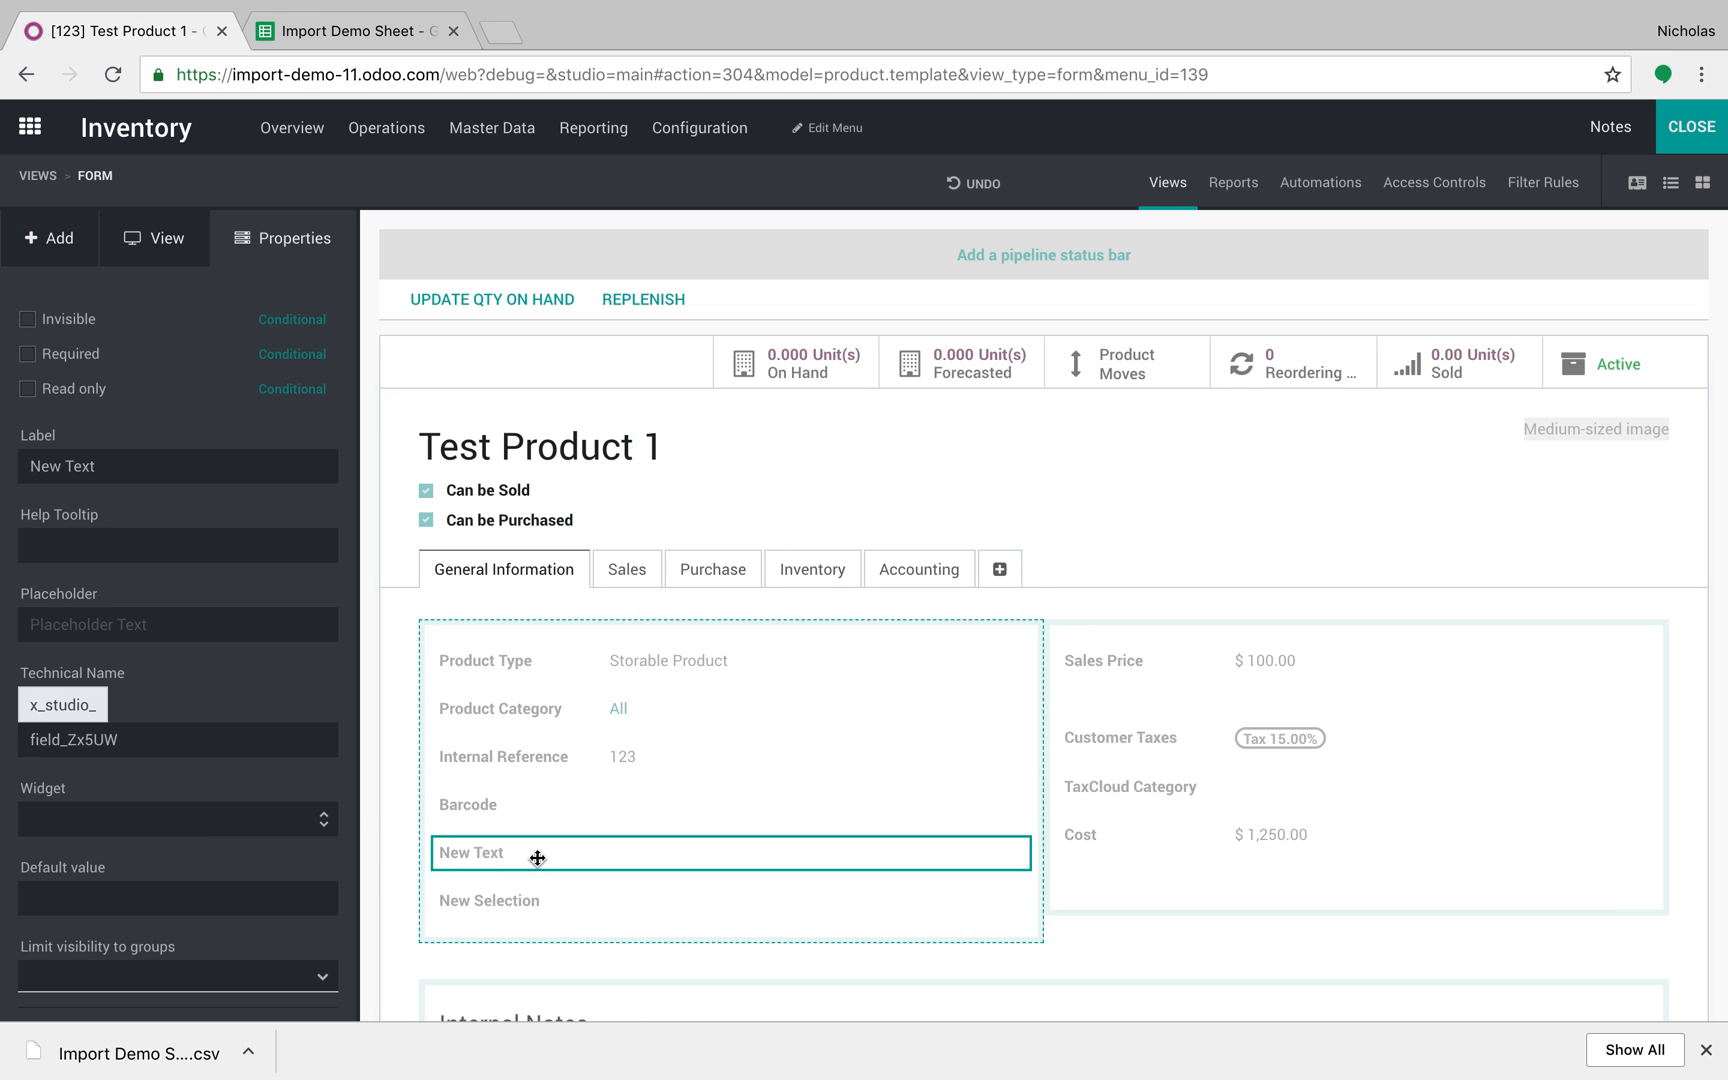
pyautogui.tripleClick(133, 463)
pyautogui.write('Ne')
pyautogui.write('Test Field')
pyautogui.press('Return')
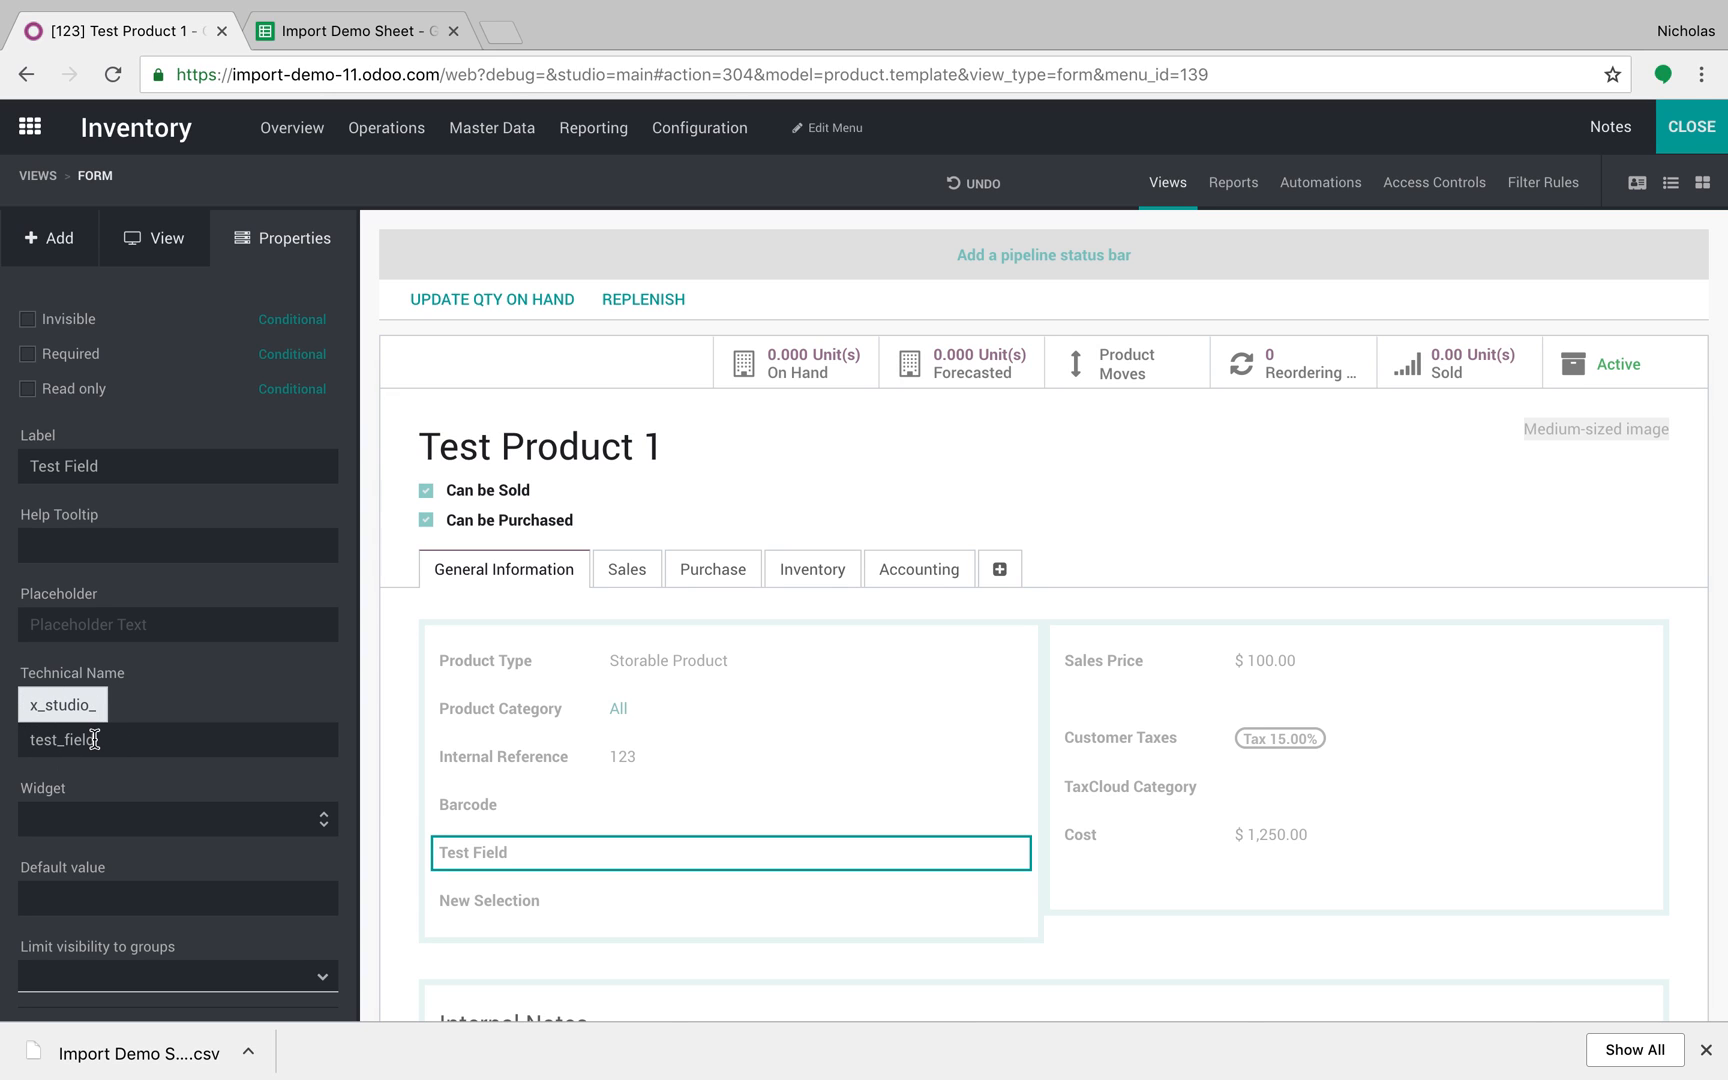
# Step: Label the selection field Test Field 1 and open its technical field record
pyautogui.click(498, 903)
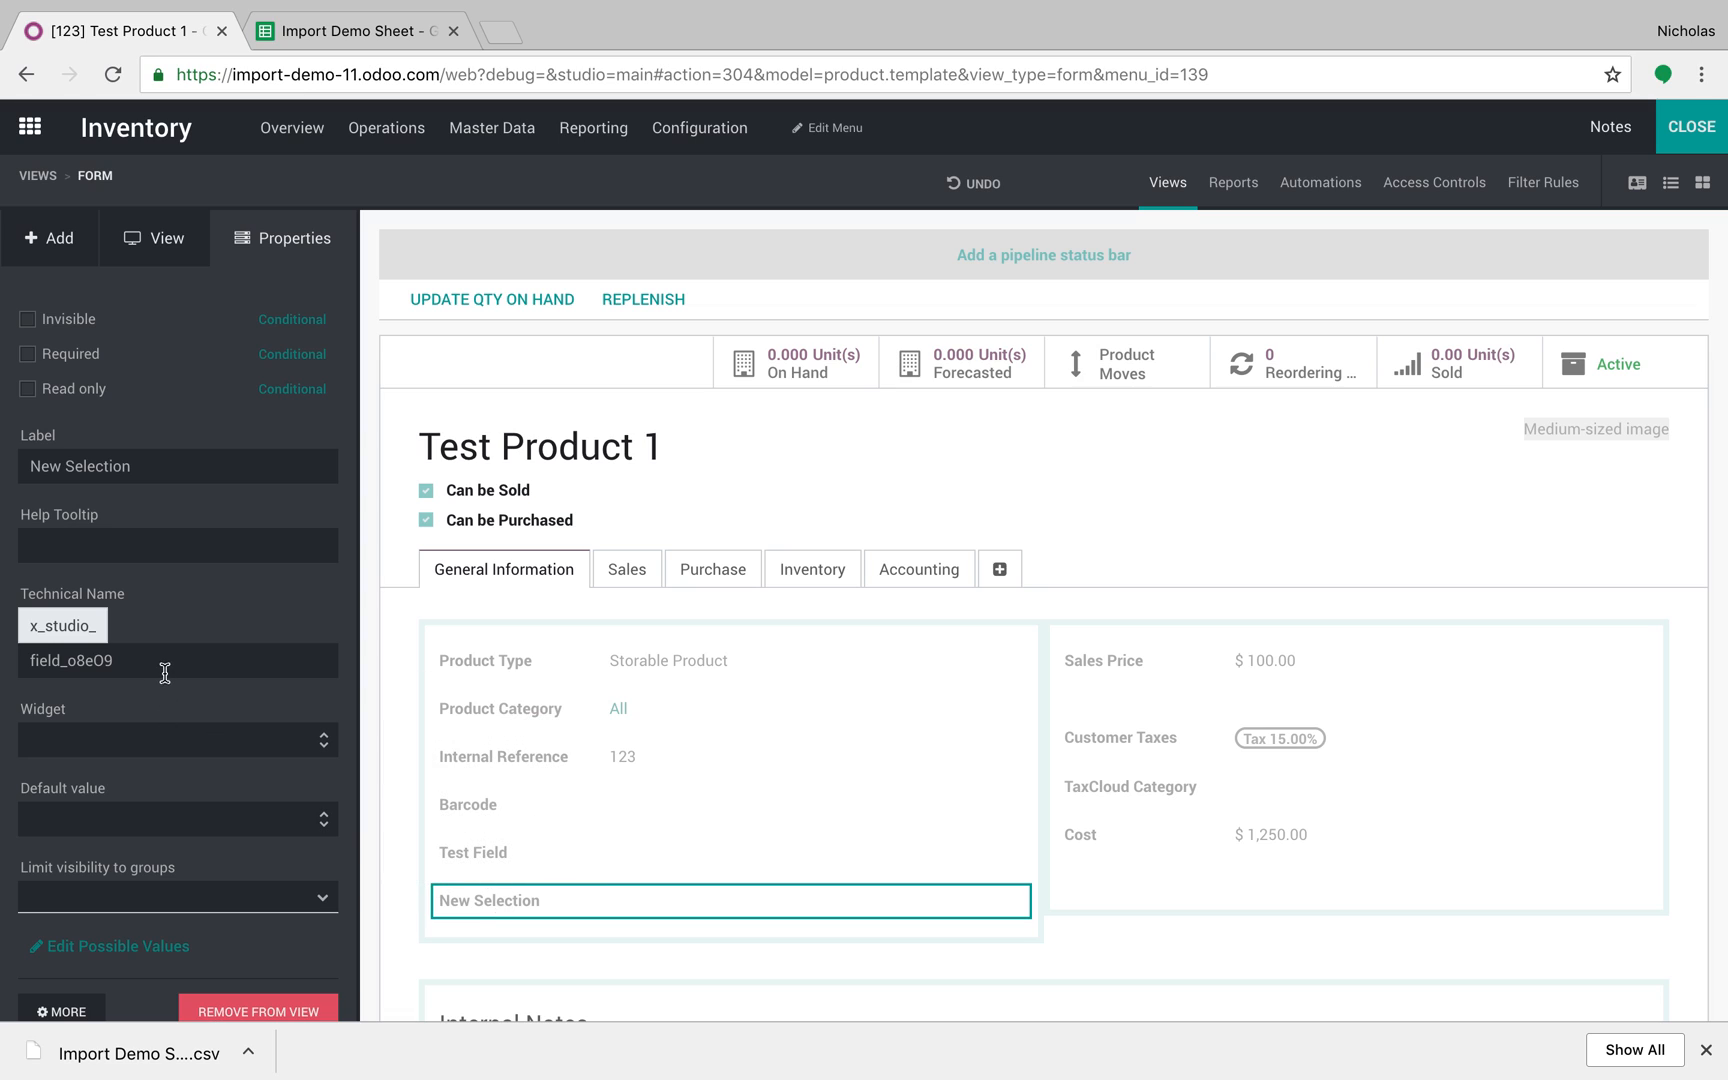
pyautogui.tripleClick(160, 470)
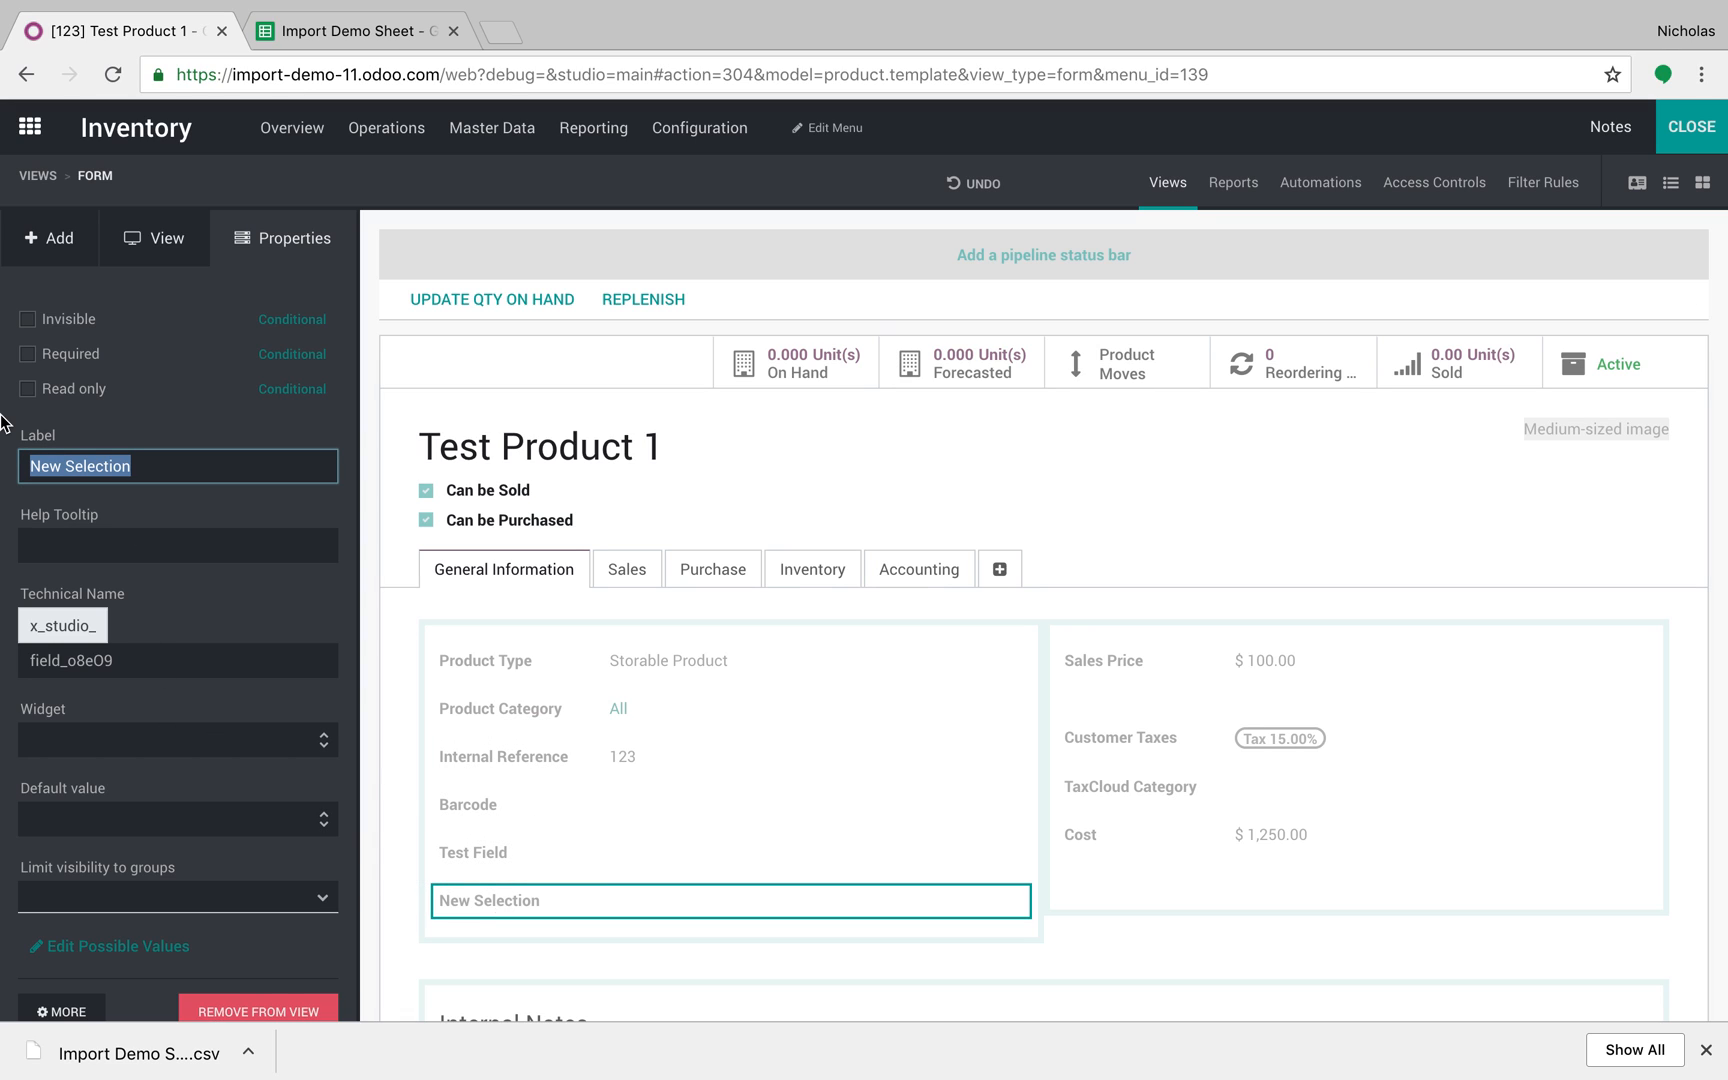
pyautogui.write('Test Field 1')
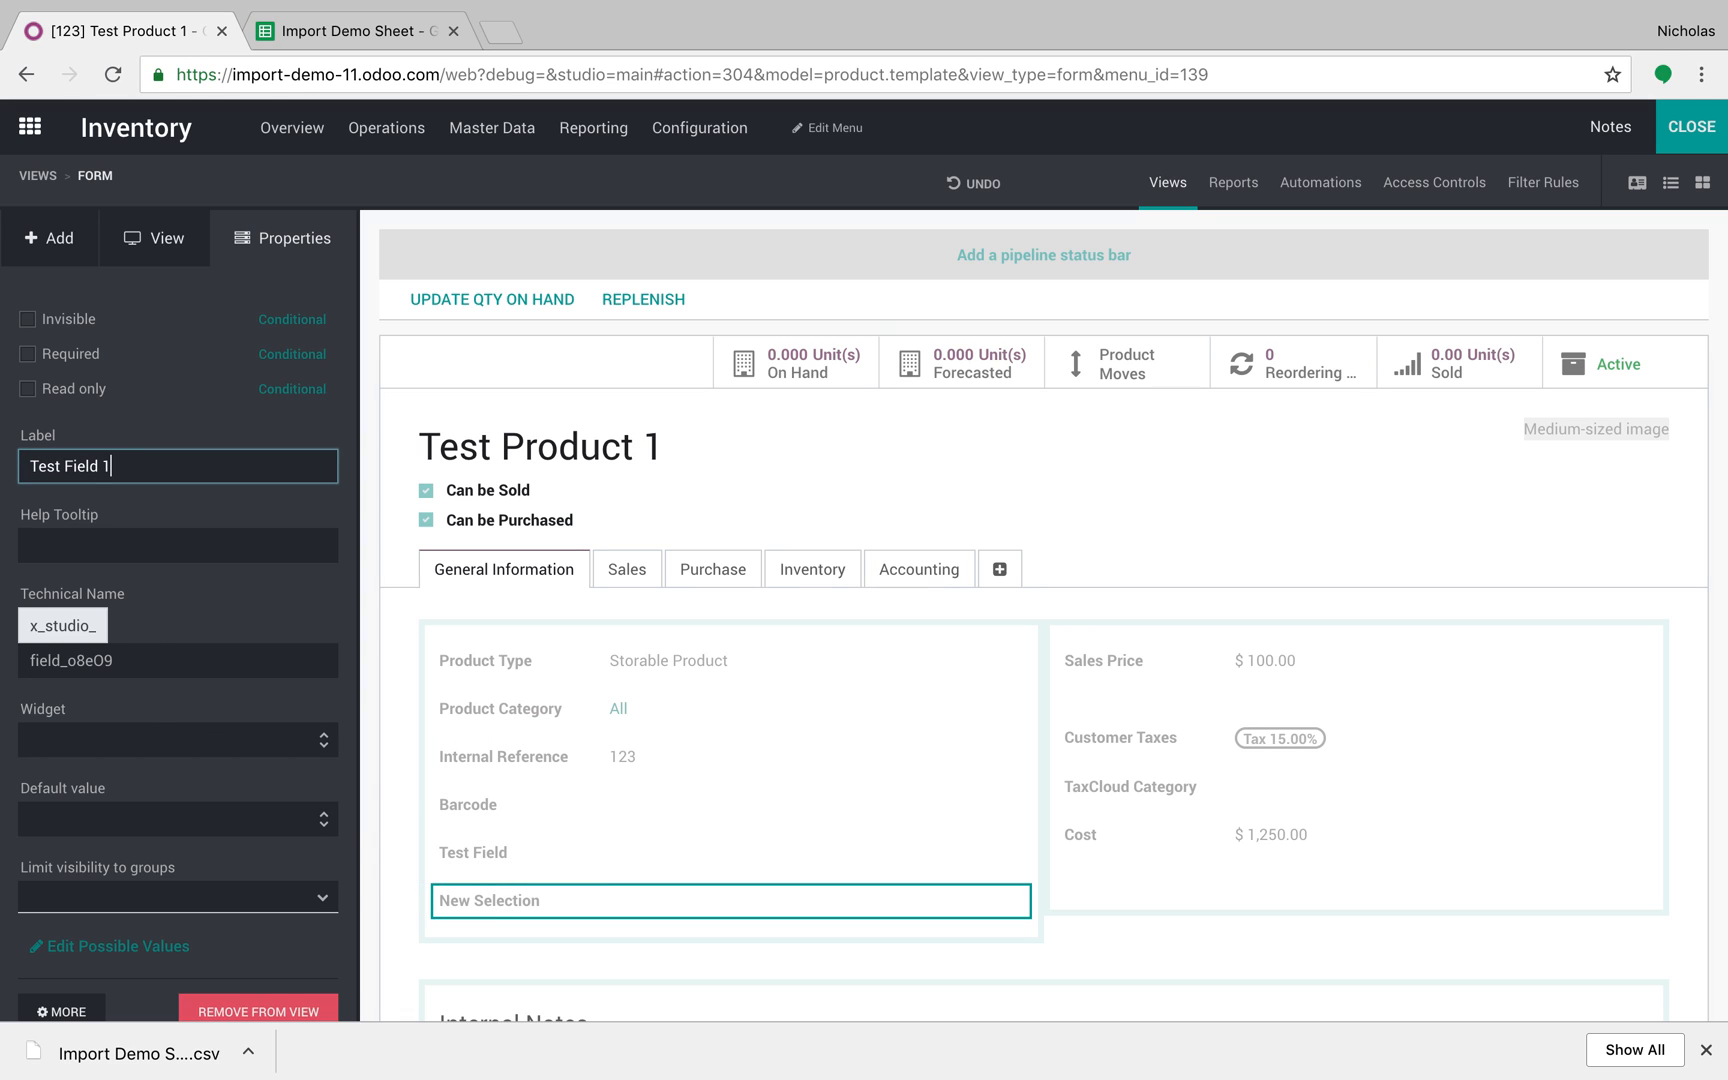
pyautogui.press('Return')
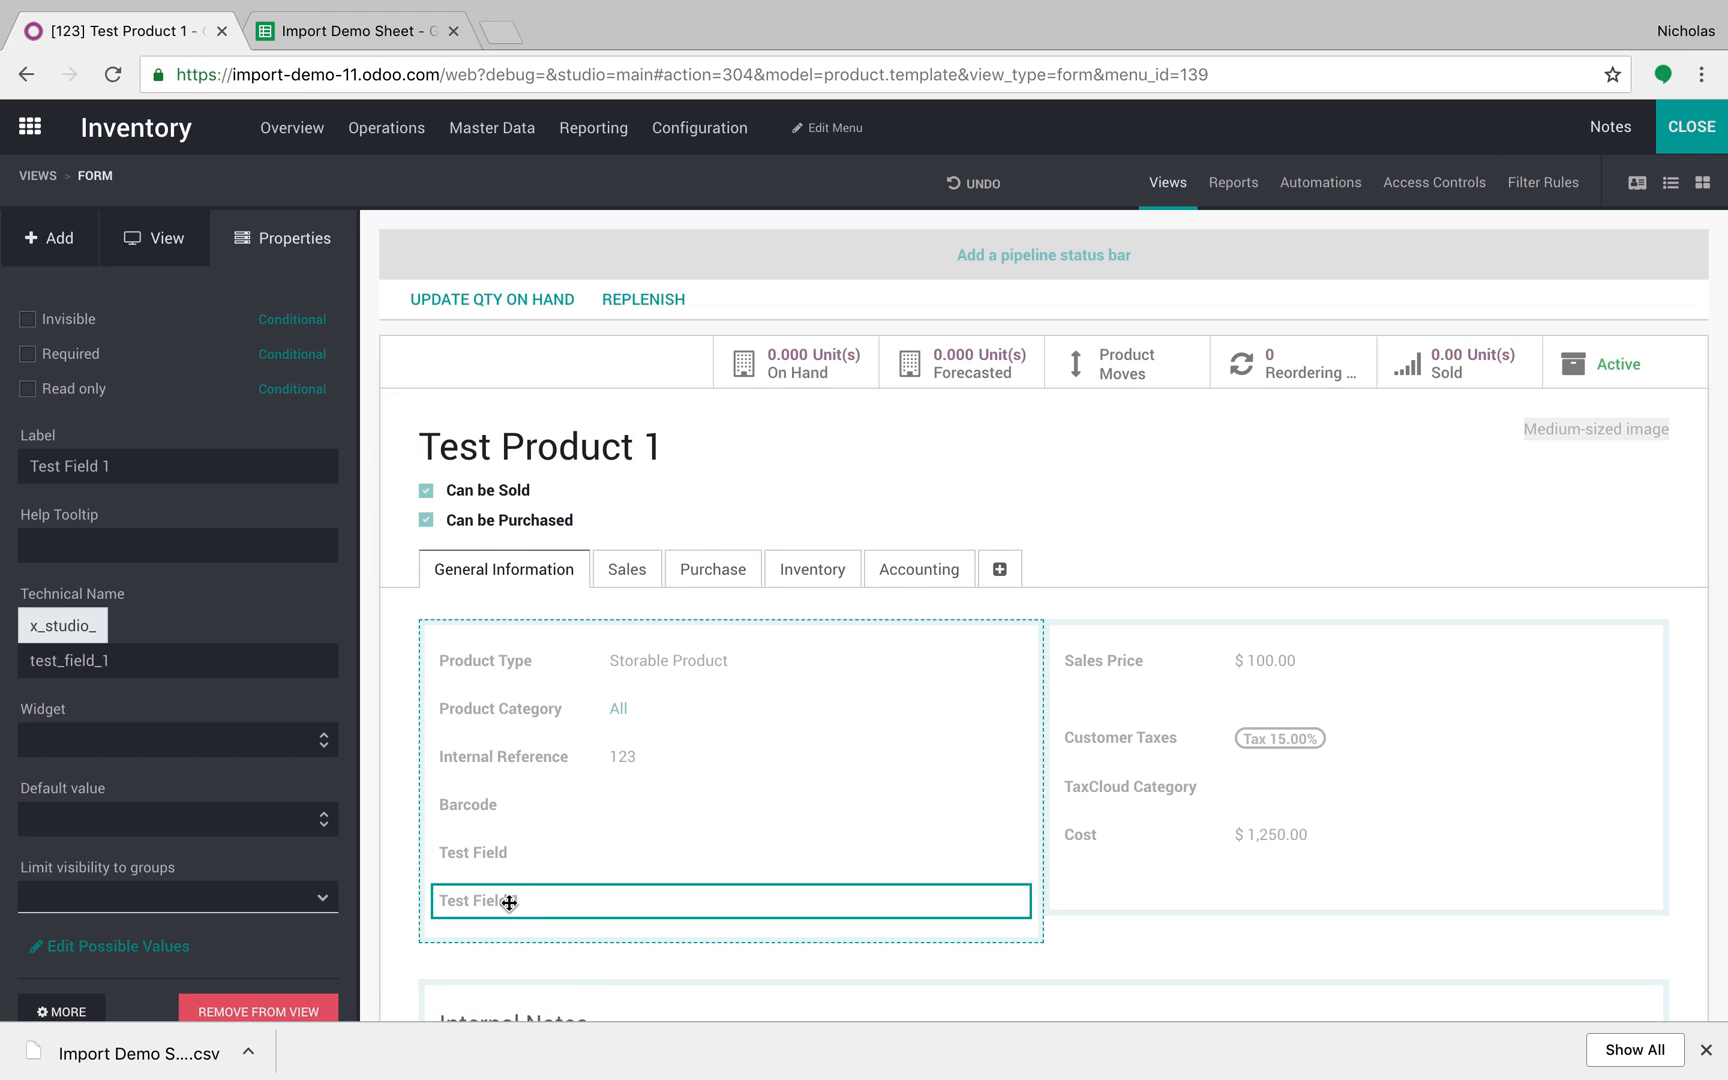
pyautogui.scroll(-1, 513, 903)
pyautogui.click(60, 1012)
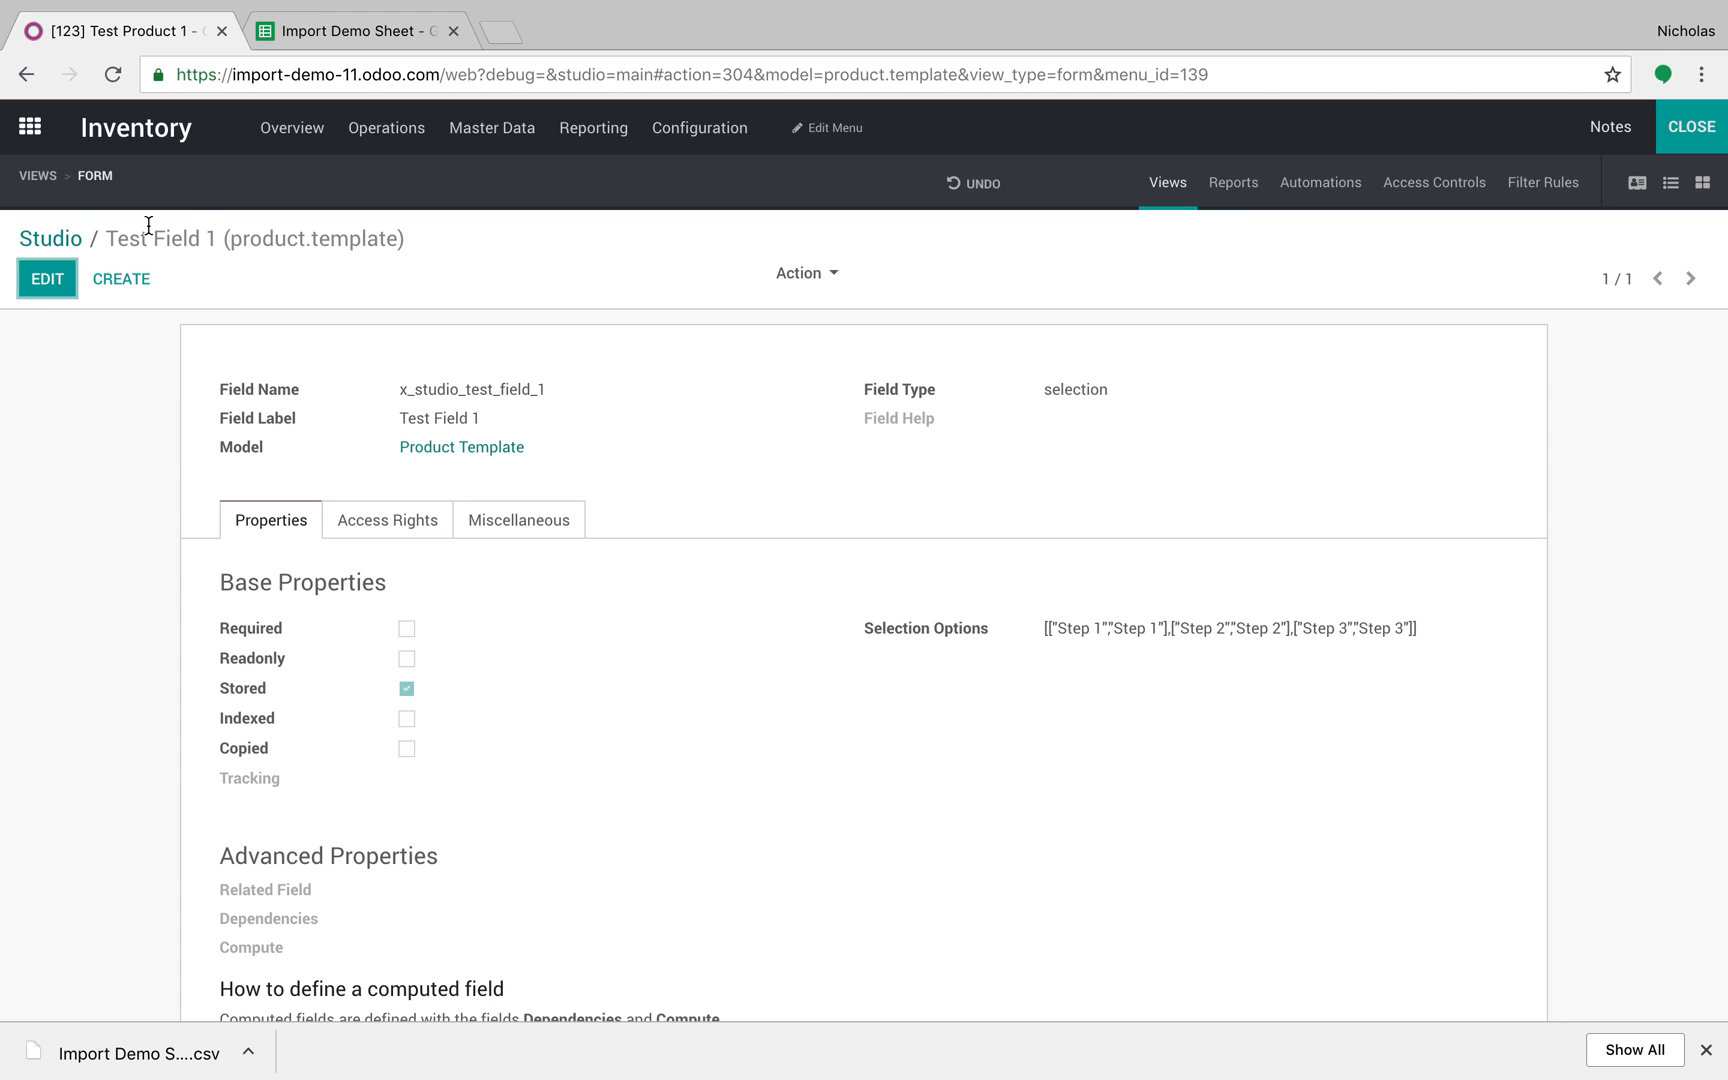
# Step: Close Studio so Test Product 1 shows its new fields, then go to the Import Demo Sheet
pyautogui.click(50, 238)
pyautogui.click(1684, 150)
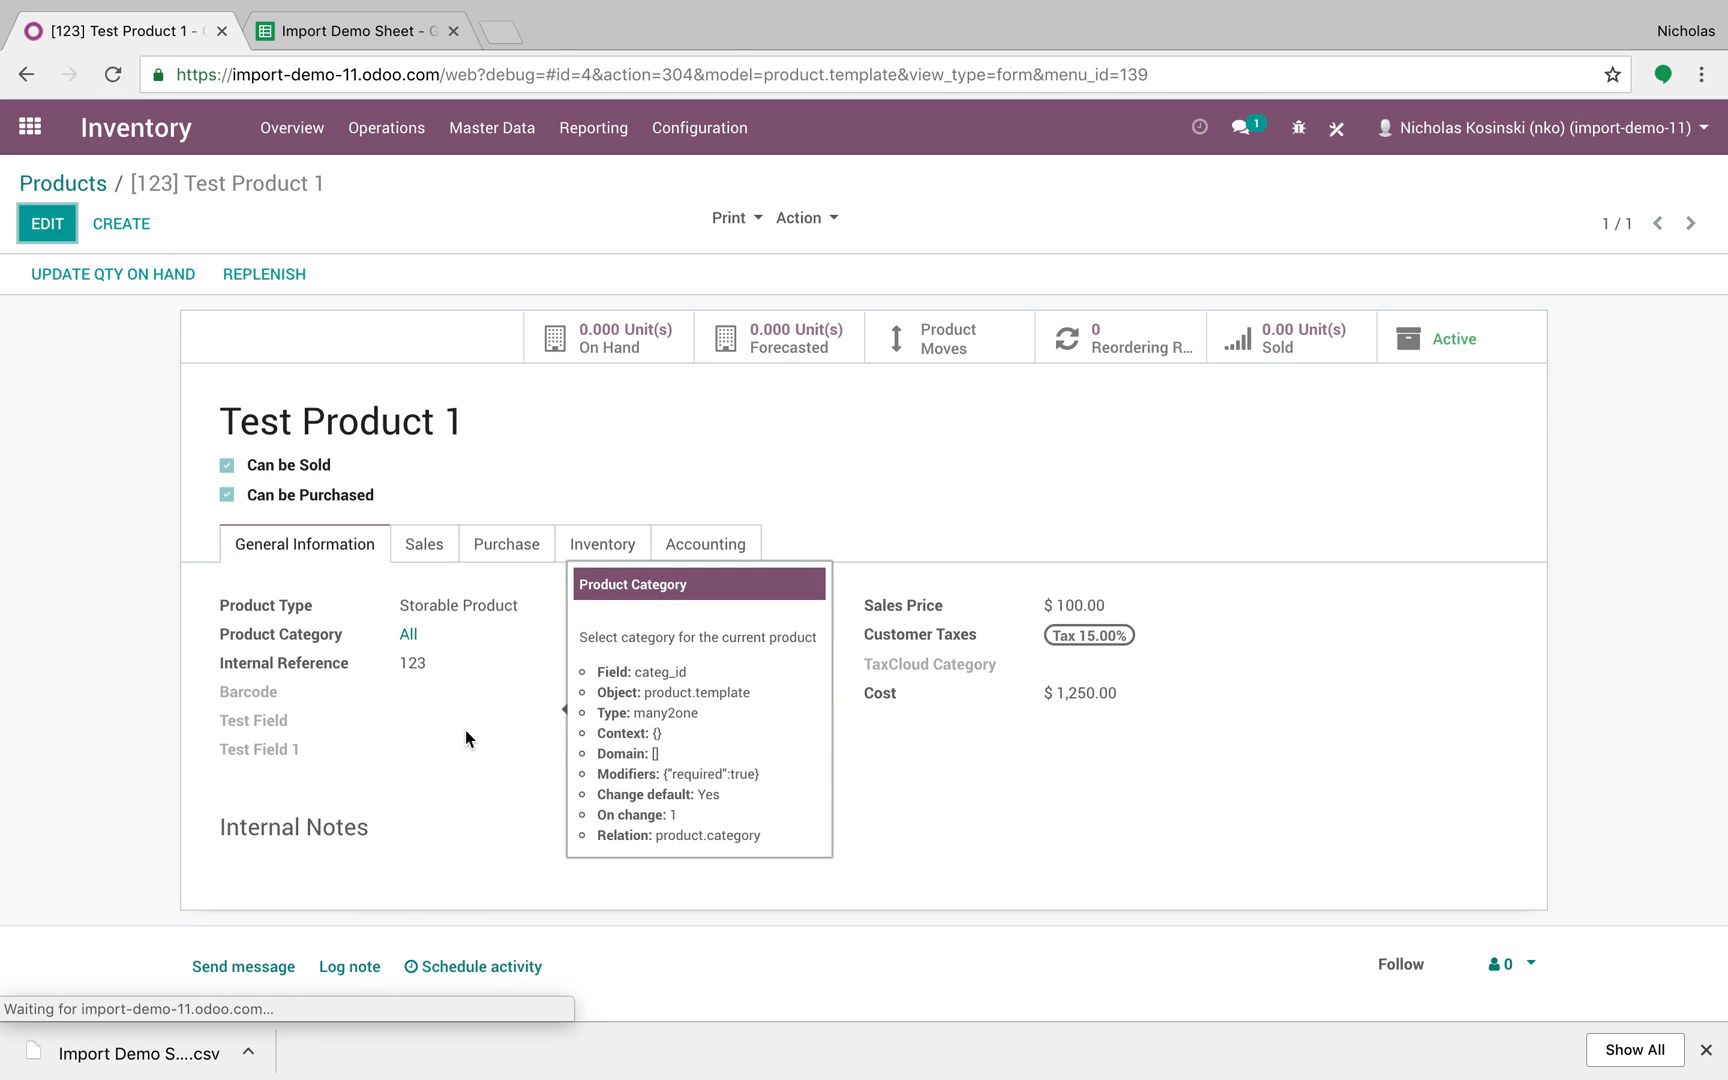
pyautogui.moveTo(268, 729)
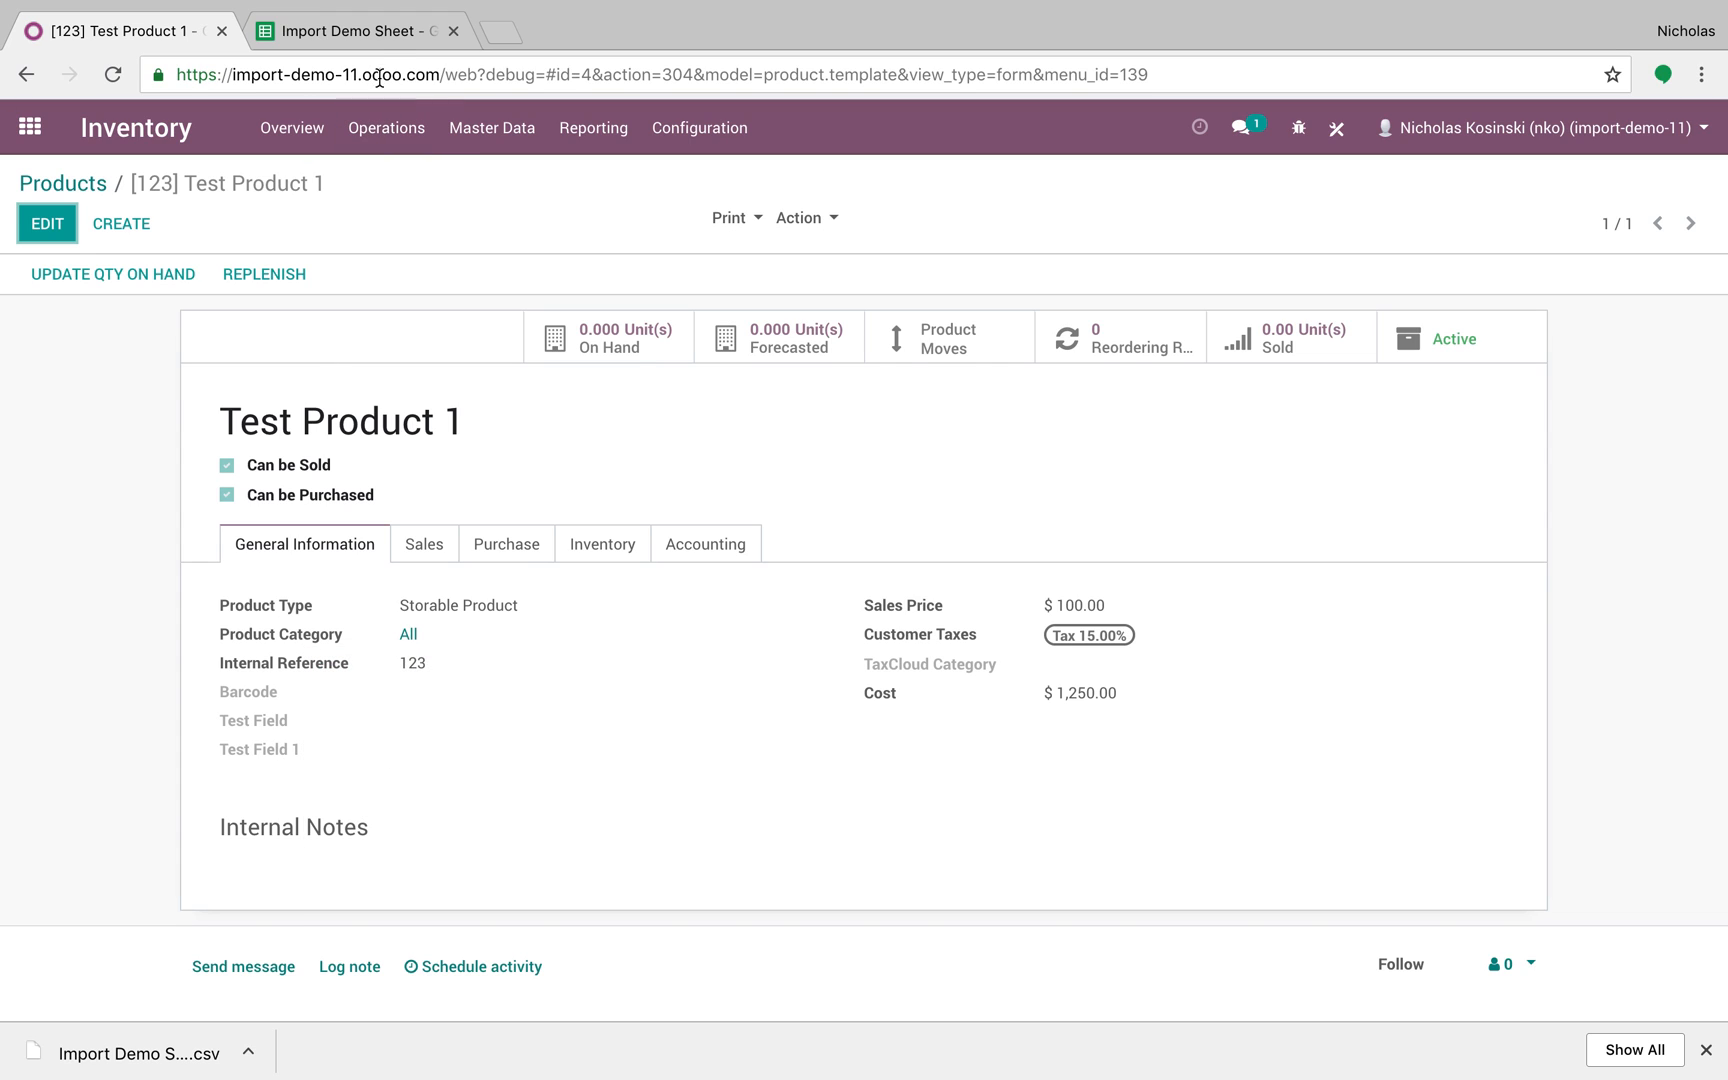
pyautogui.click(381, 38)
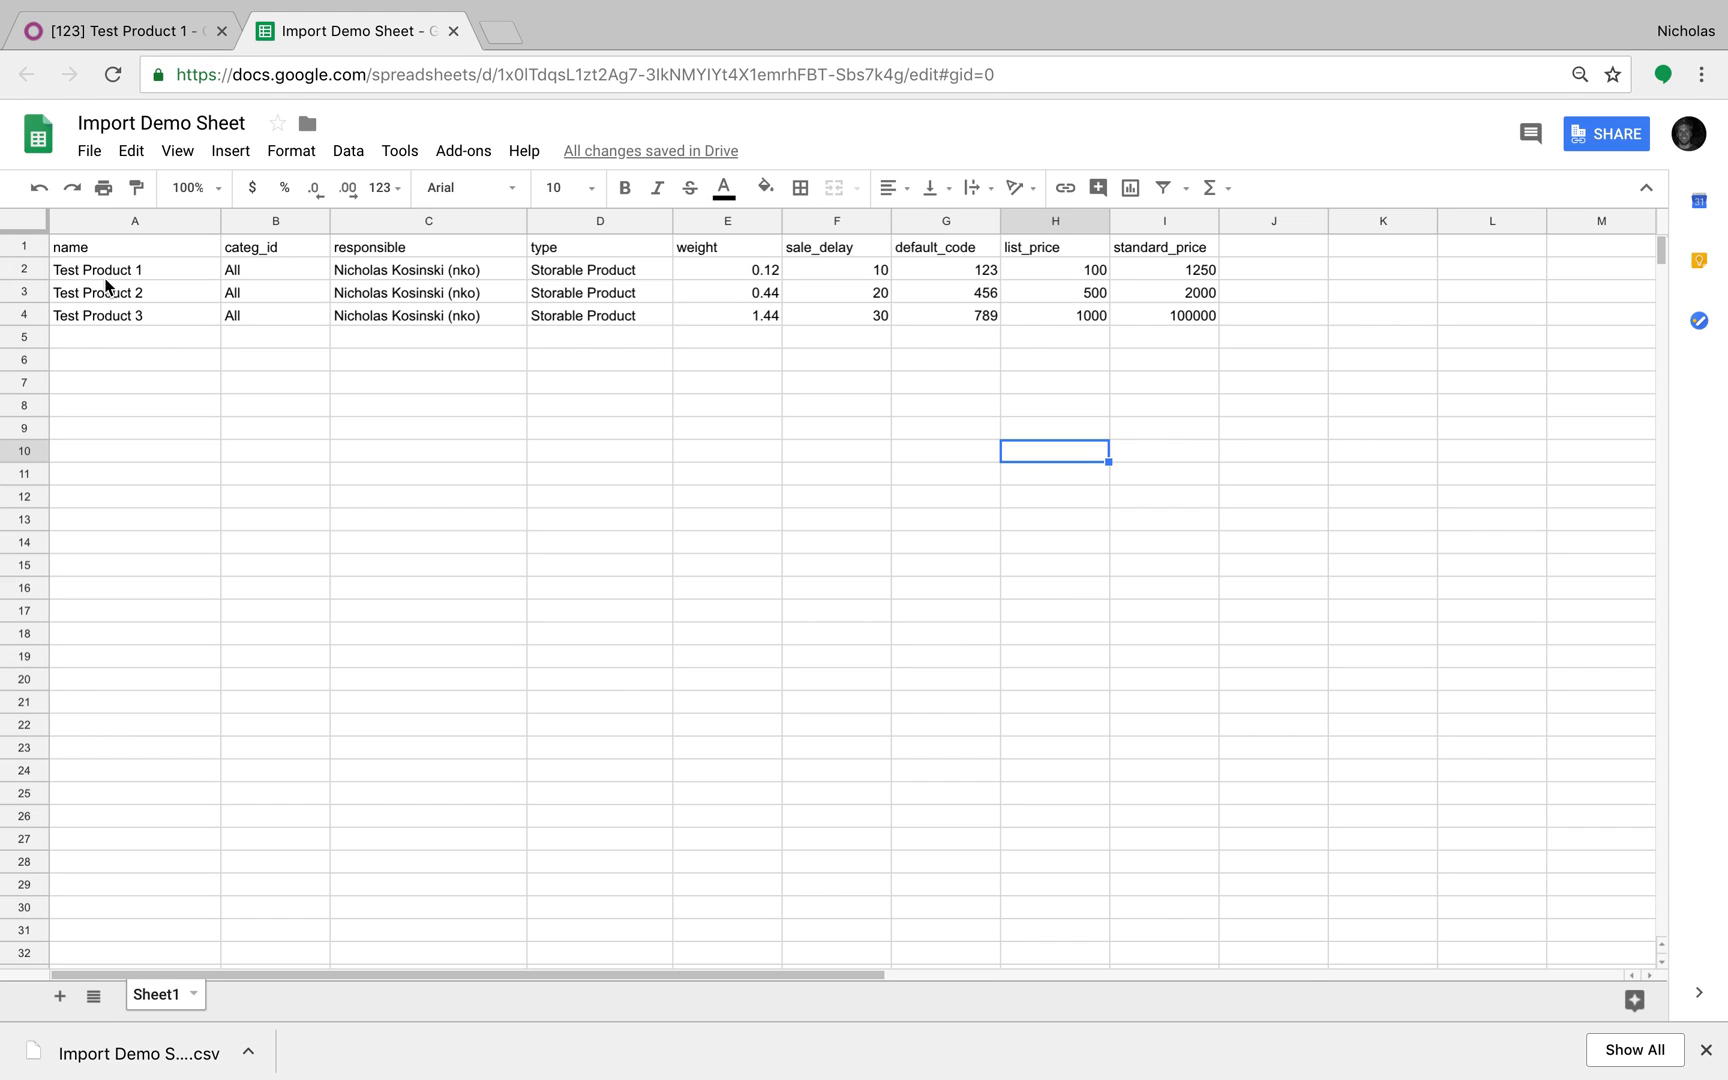
# Step: Clear the old product rows and name the A2 product Hi Nick's Product
pyautogui.moveTo(104, 280); pyautogui.dragTo(1253, 324)
pyautogui.press('Delete')
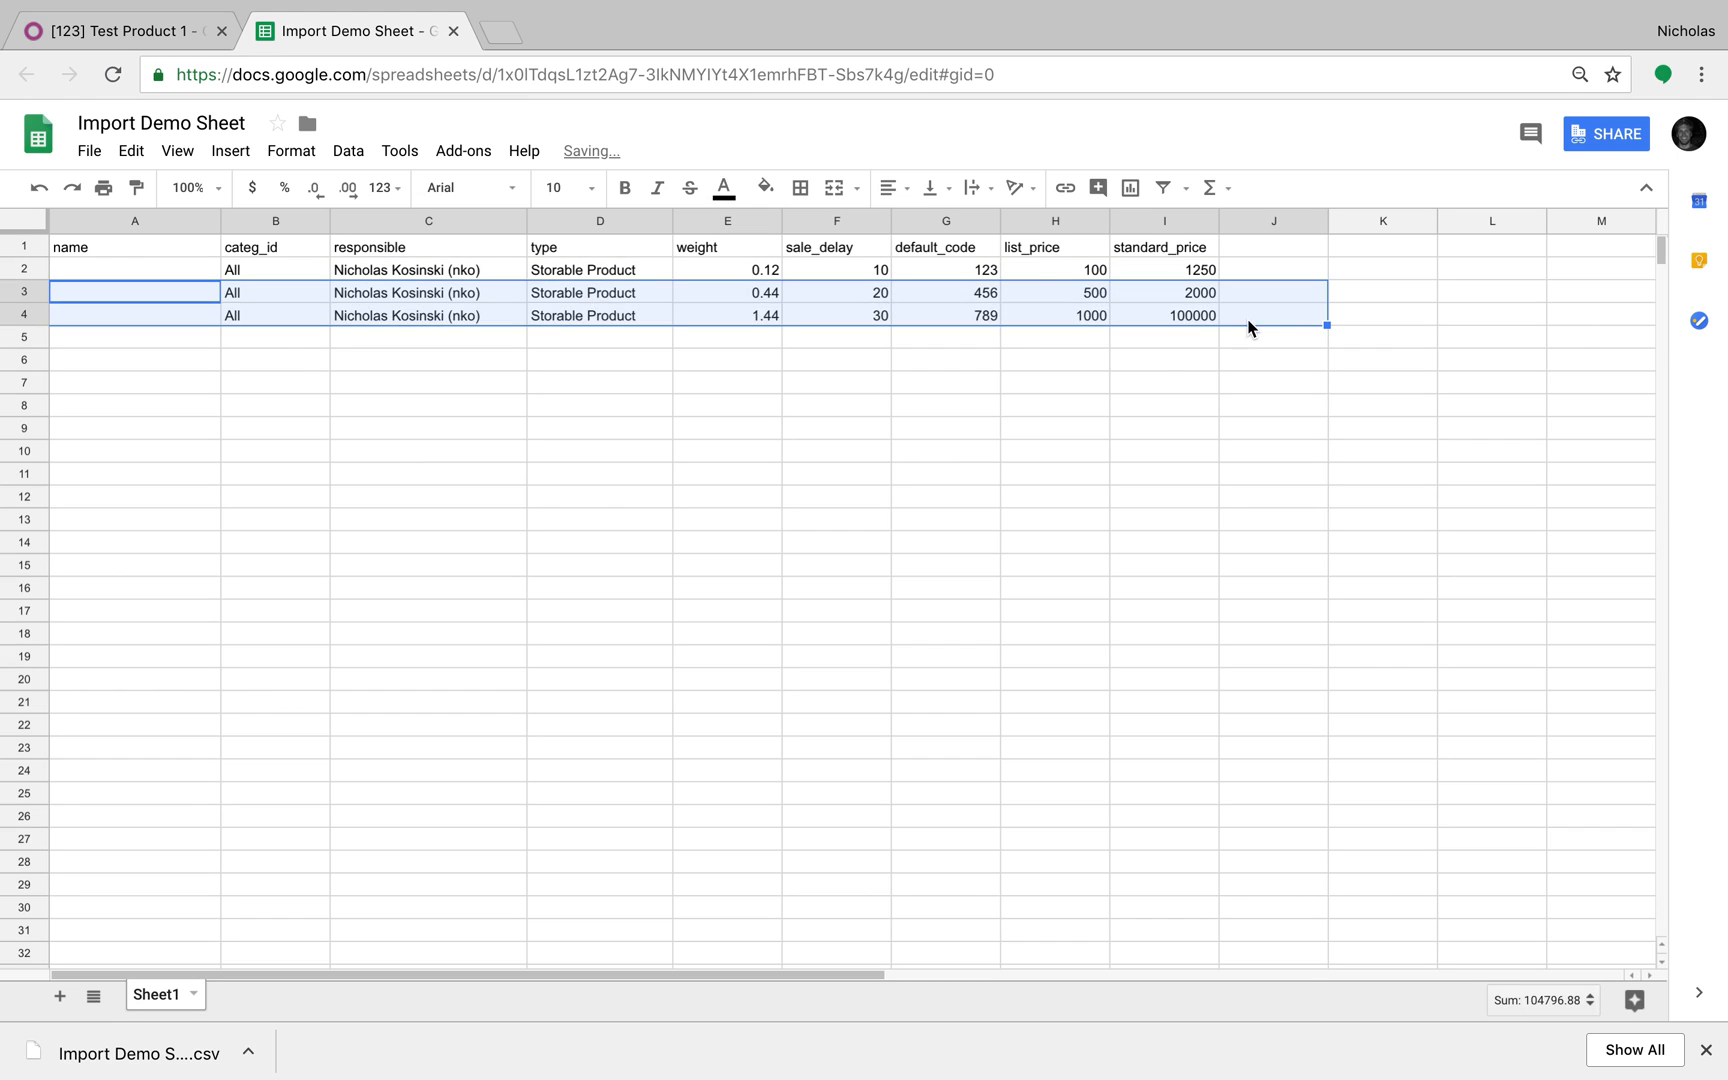
pyautogui.press('Delete')
pyautogui.click(158, 269)
pyautogui.write("Hi Nick's Product")
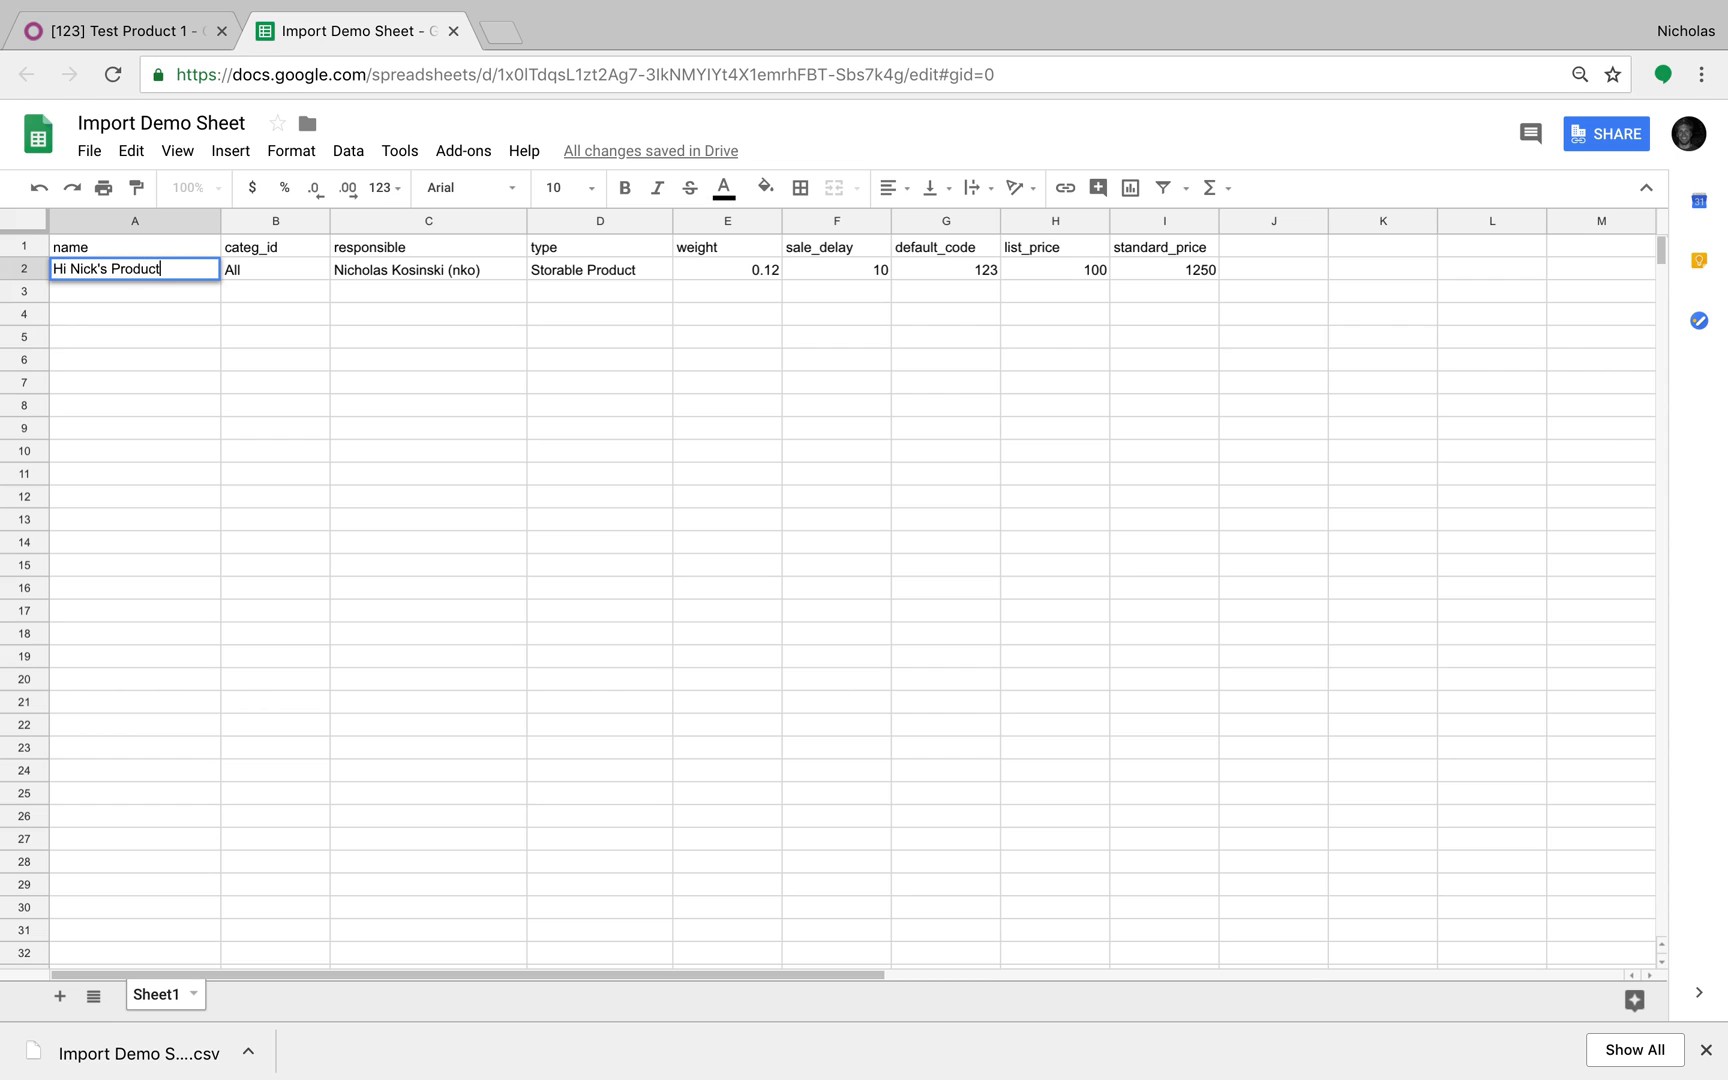
pyautogui.press('Tab')
# Step: Add column headers x_studio_test_field in J1 and x_studio_test_field_1 in K1, widening J:K
pyautogui.click(1266, 255)
pyautogui.write('x_studio_tes')
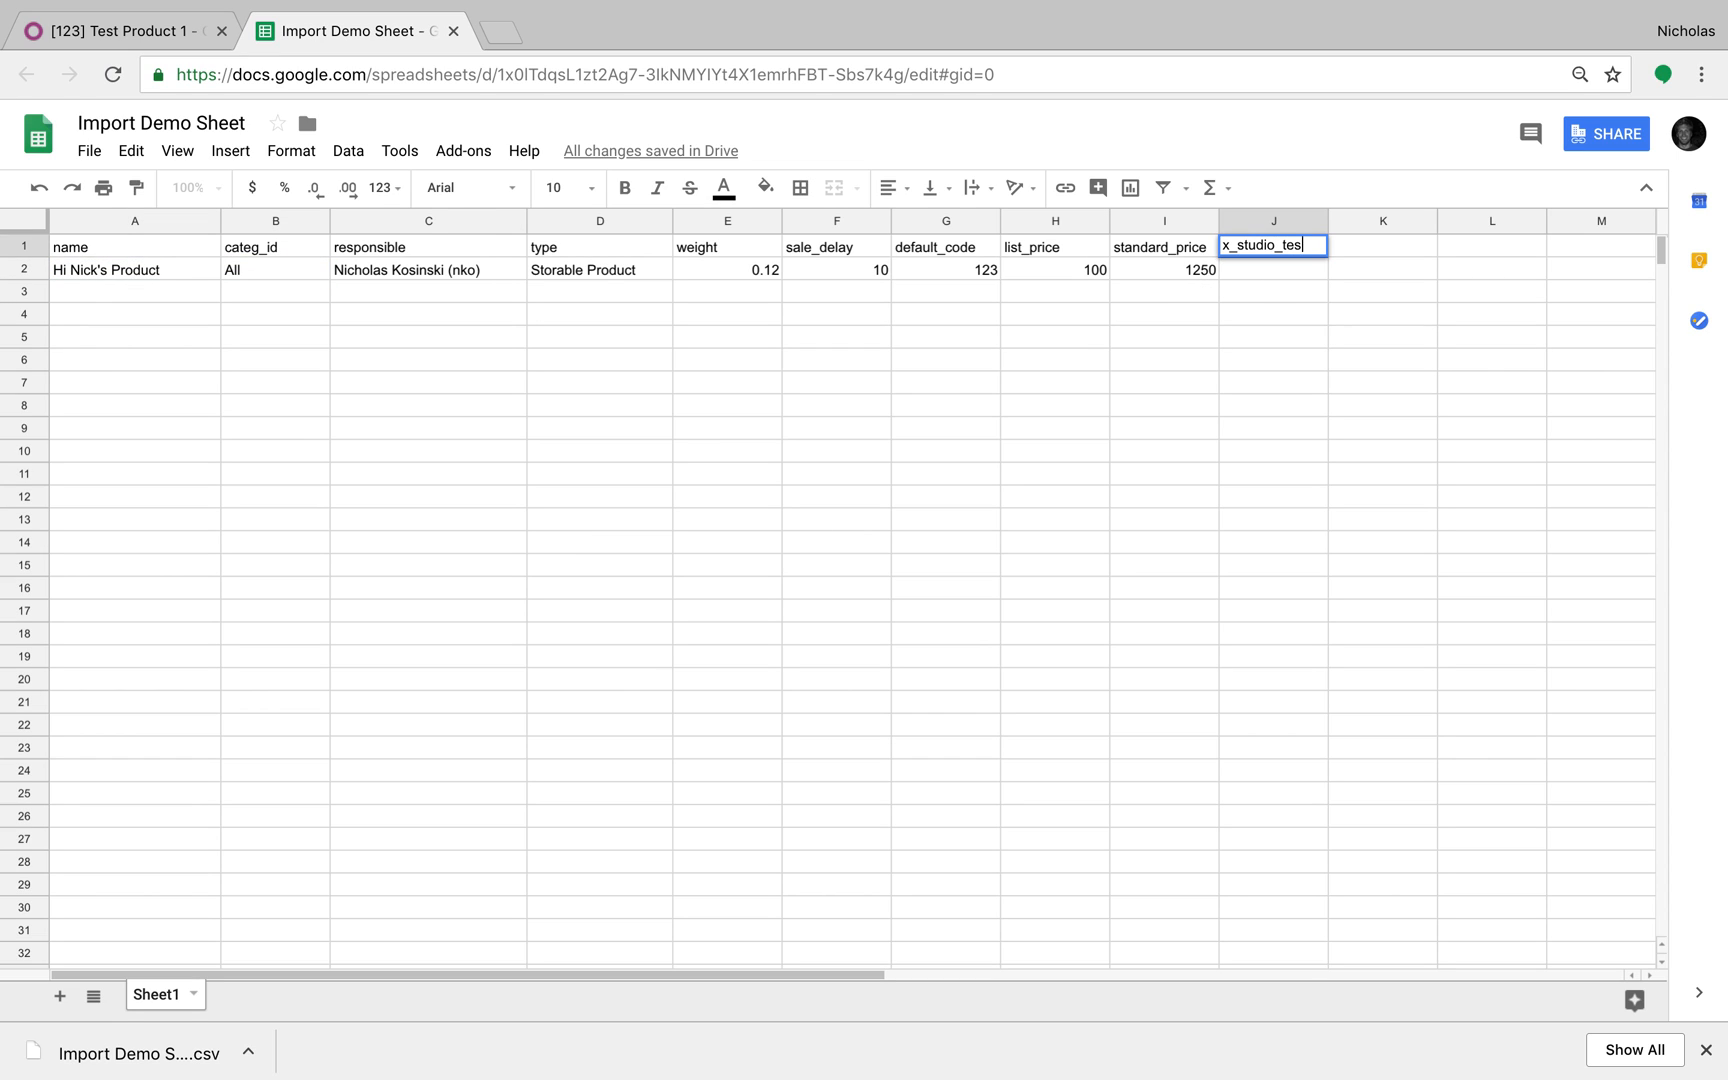
pyautogui.write('t_field')
pyautogui.press('Tab')
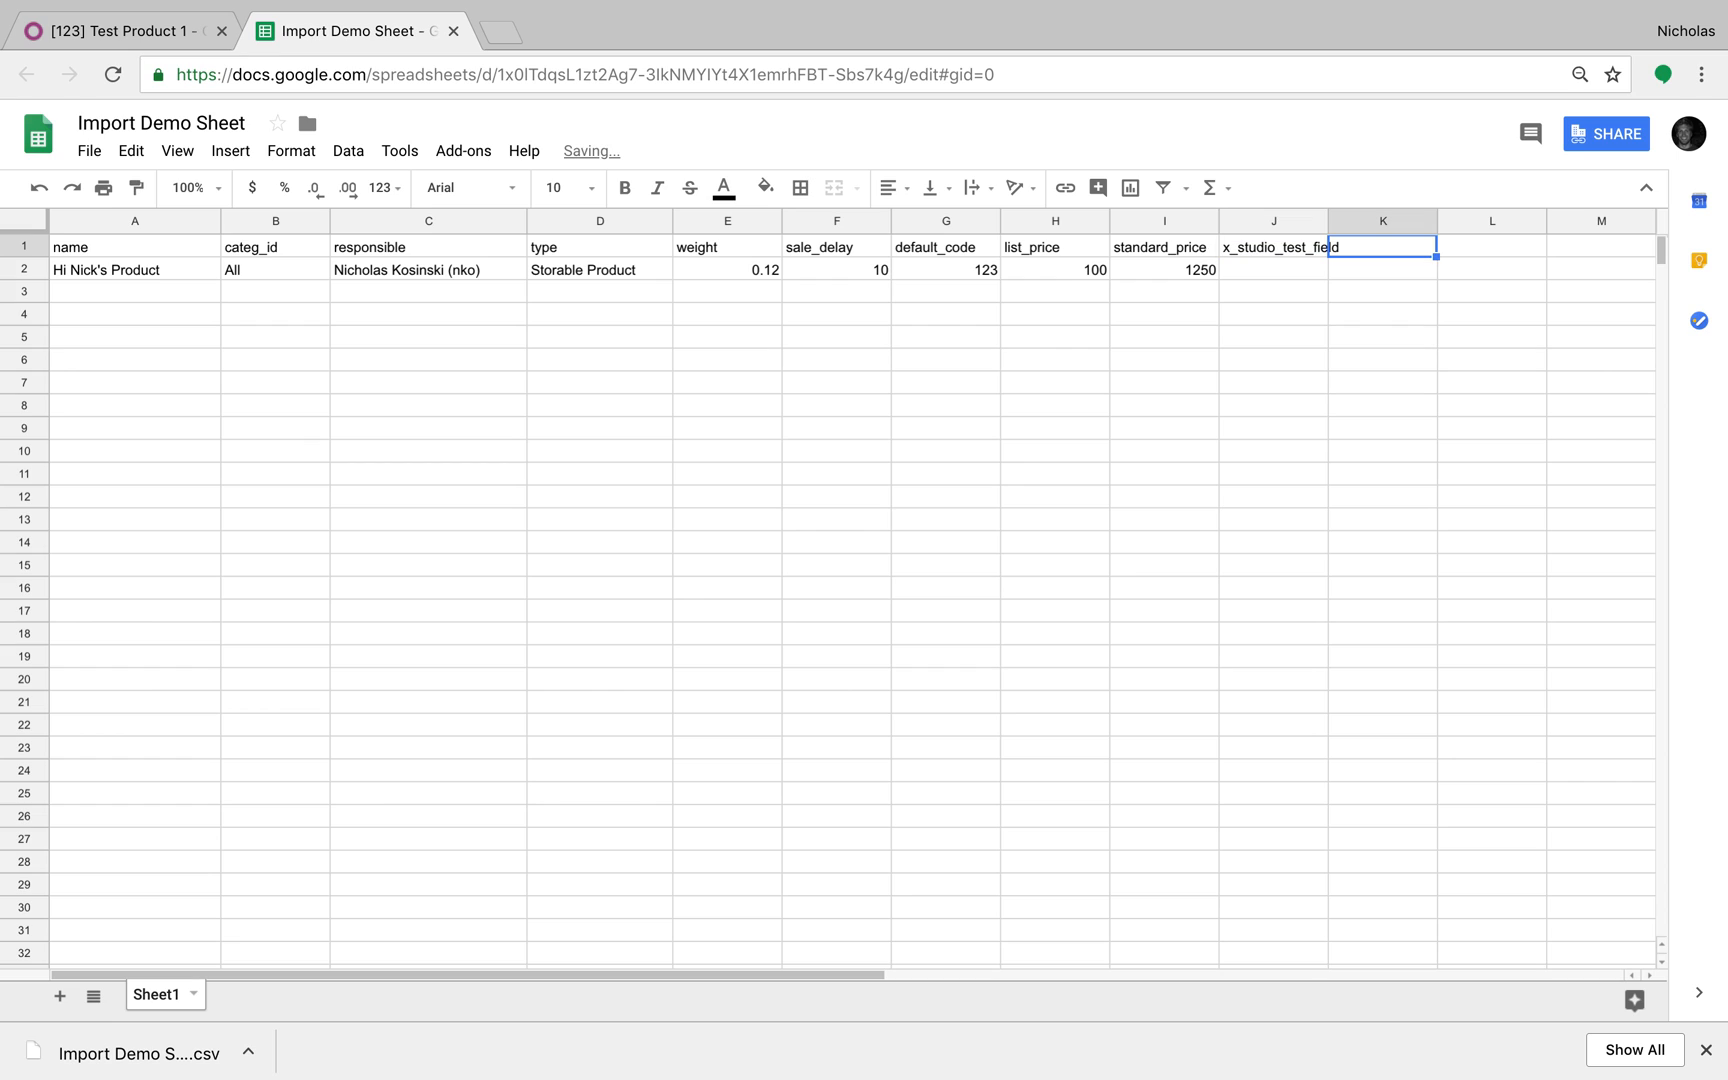
pyautogui.click(1266, 244)
pyautogui.hotkey('ctrl', 'c')
pyautogui.click(1398, 250)
pyautogui.hotkey('ctrl', 'v')
pyautogui.doubleClick(1400, 254)
pyautogui.write('_1')
pyautogui.press('Return')
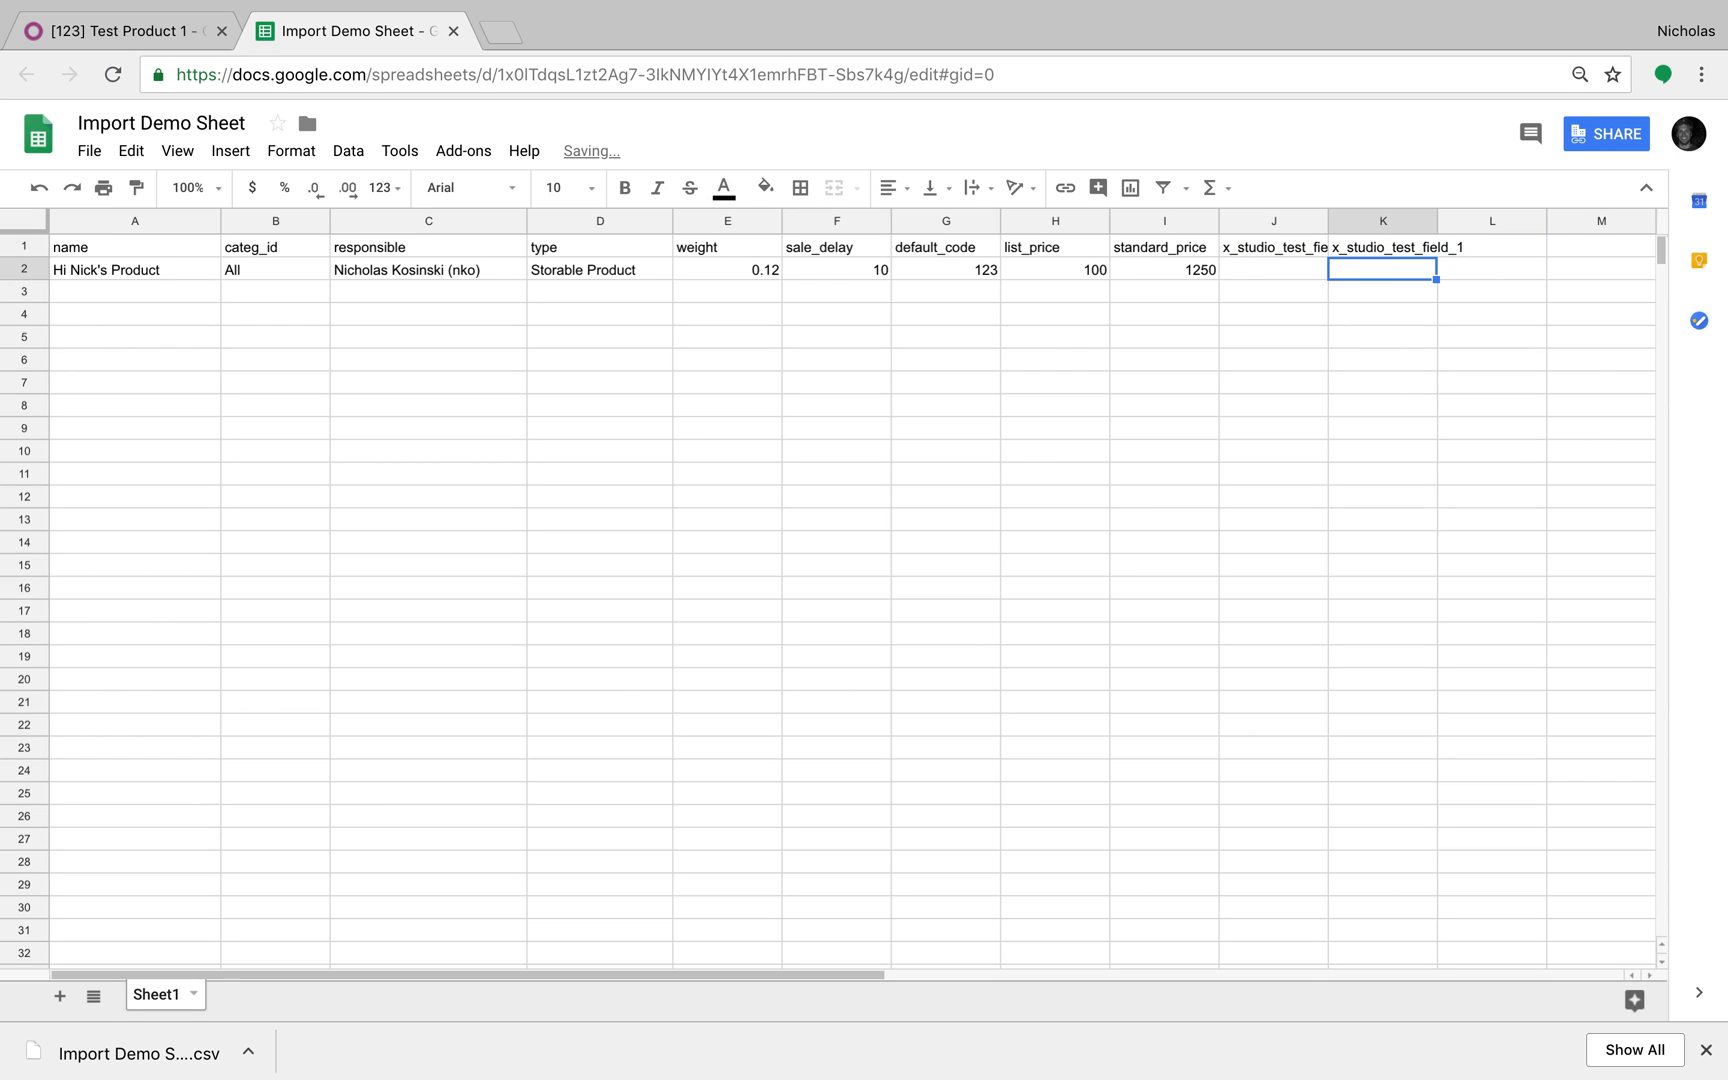
pyautogui.moveTo(1320, 221); pyautogui.dragTo(1395, 225)
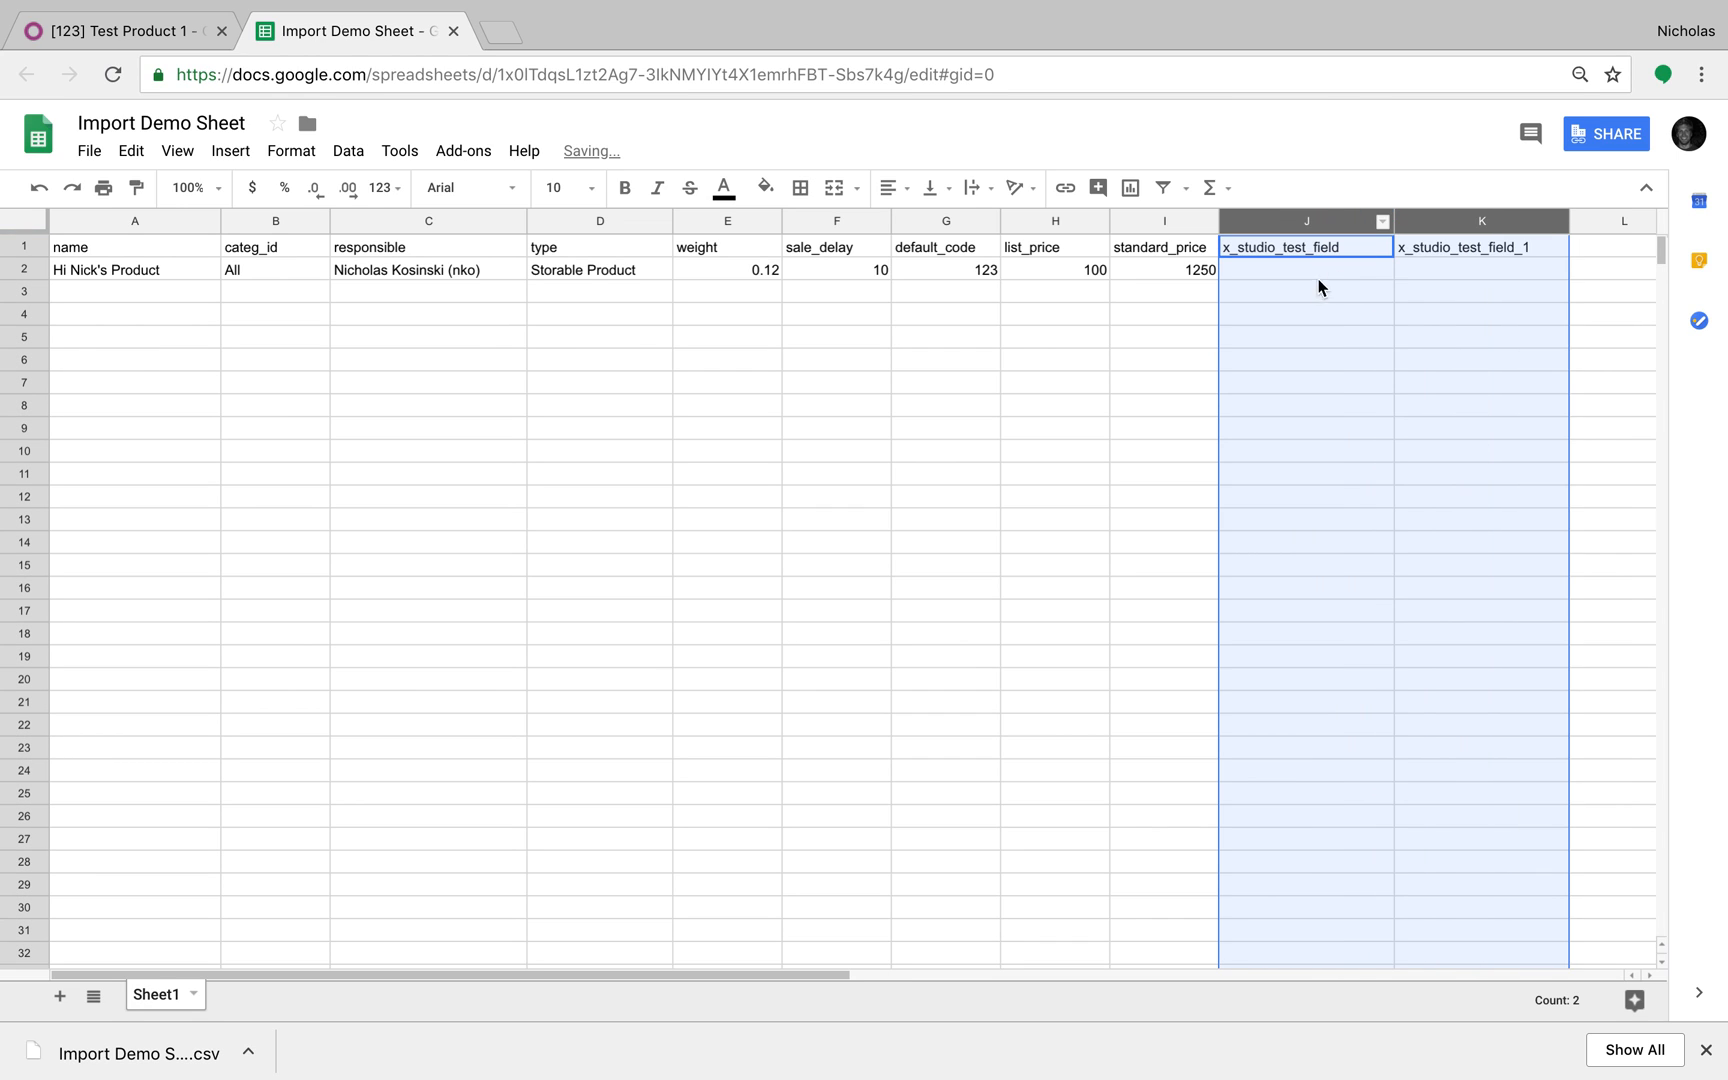
# Step: Enter 'whatever i want!' in J2 and Step 1 in K2
pyautogui.click(1295, 268)
pyautogui.write('wh')
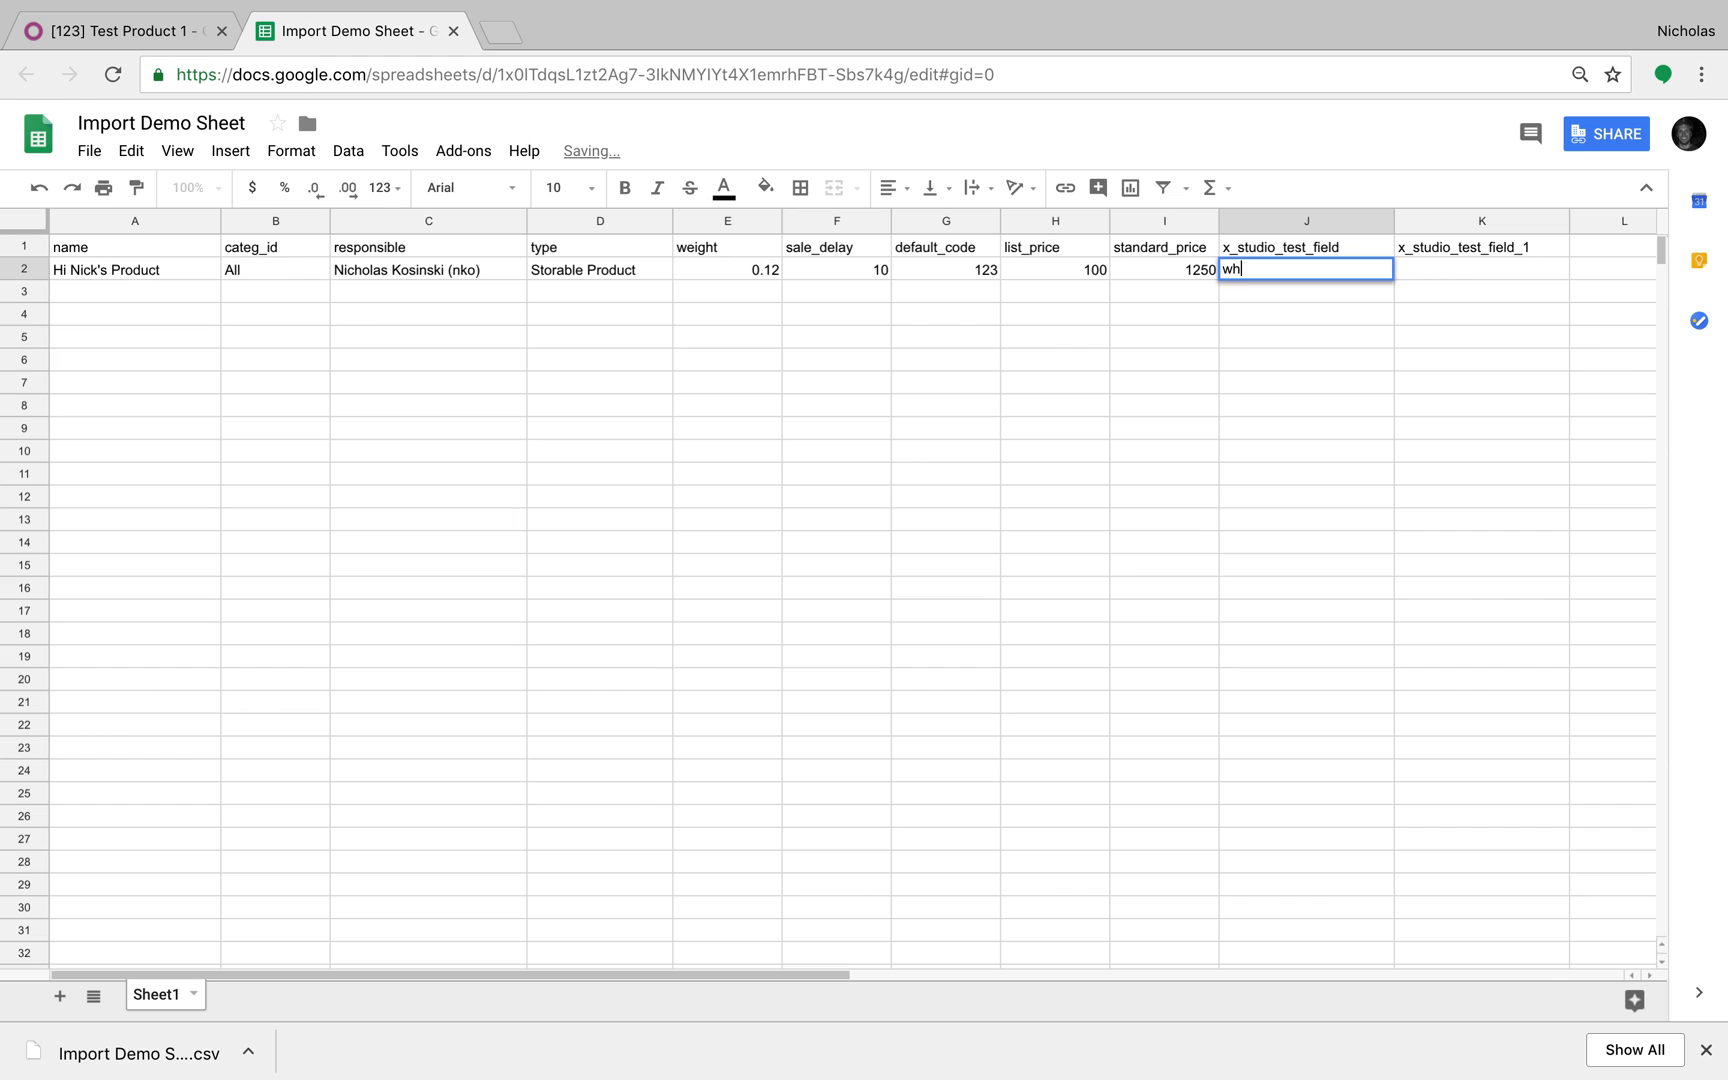
pyautogui.write('atever i want!')
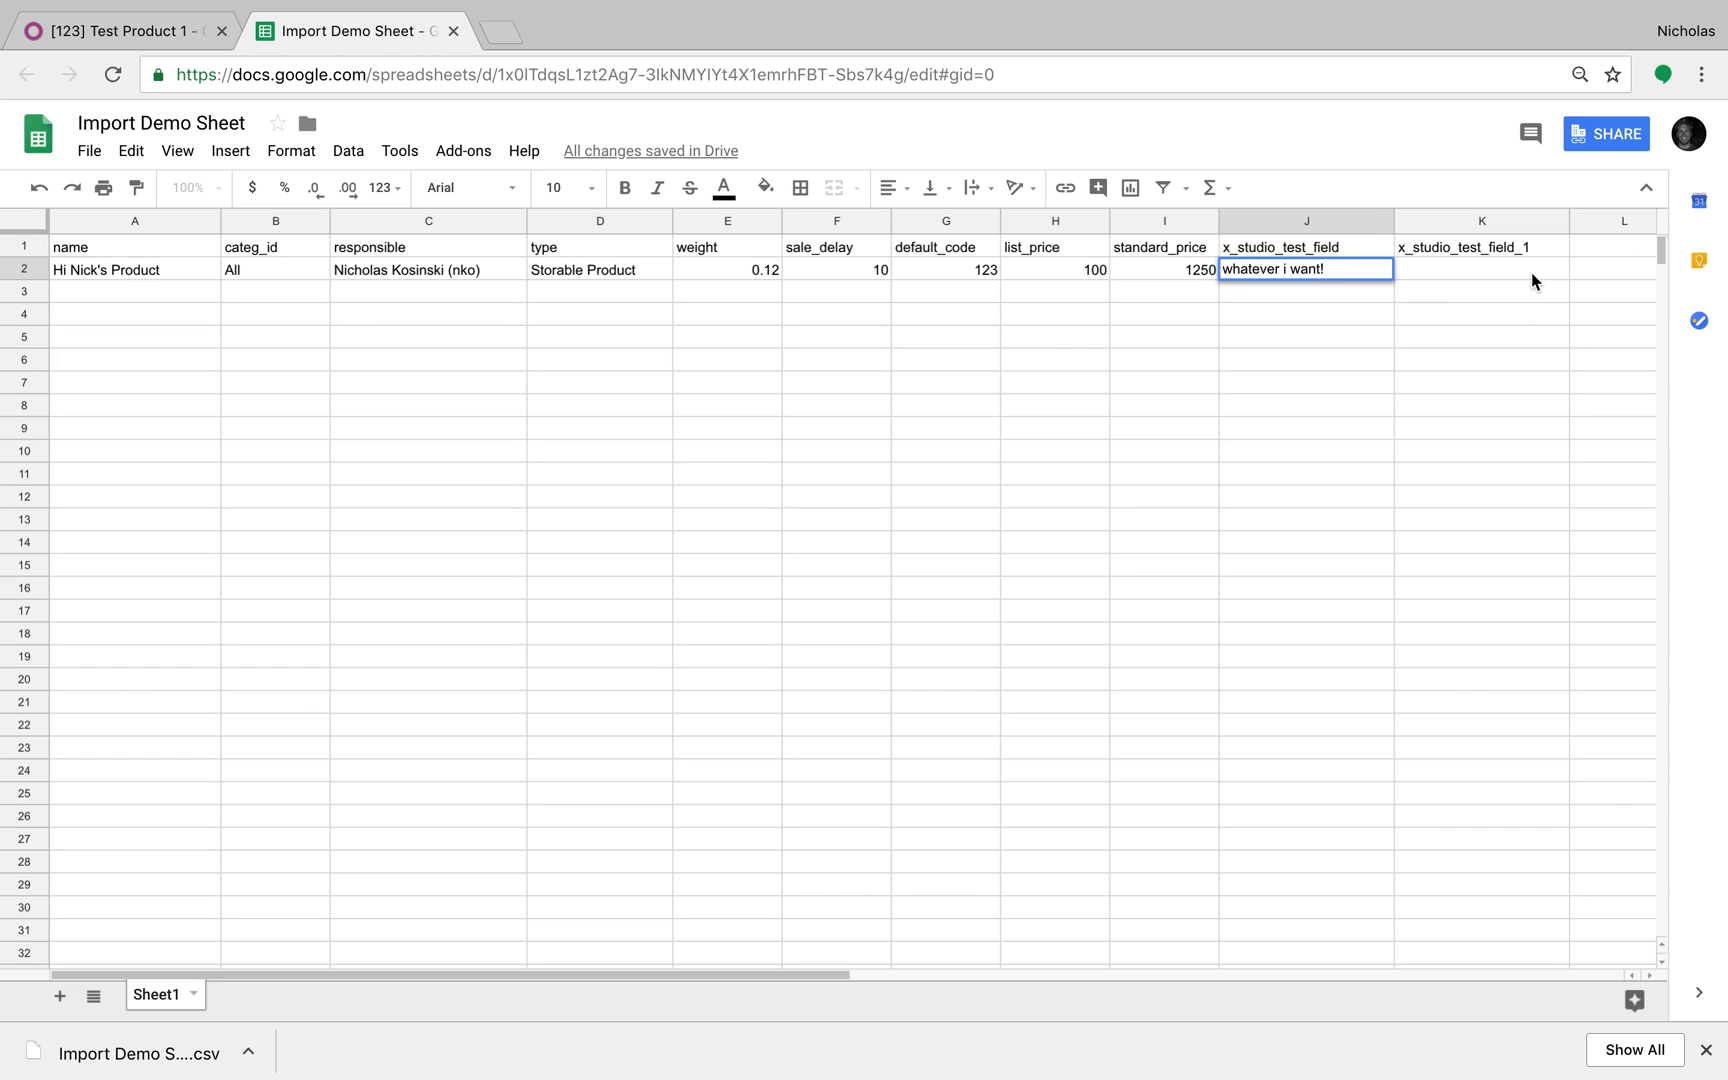
pyautogui.click(1531, 271)
pyautogui.write('Step 1')
pyautogui.press('Return')
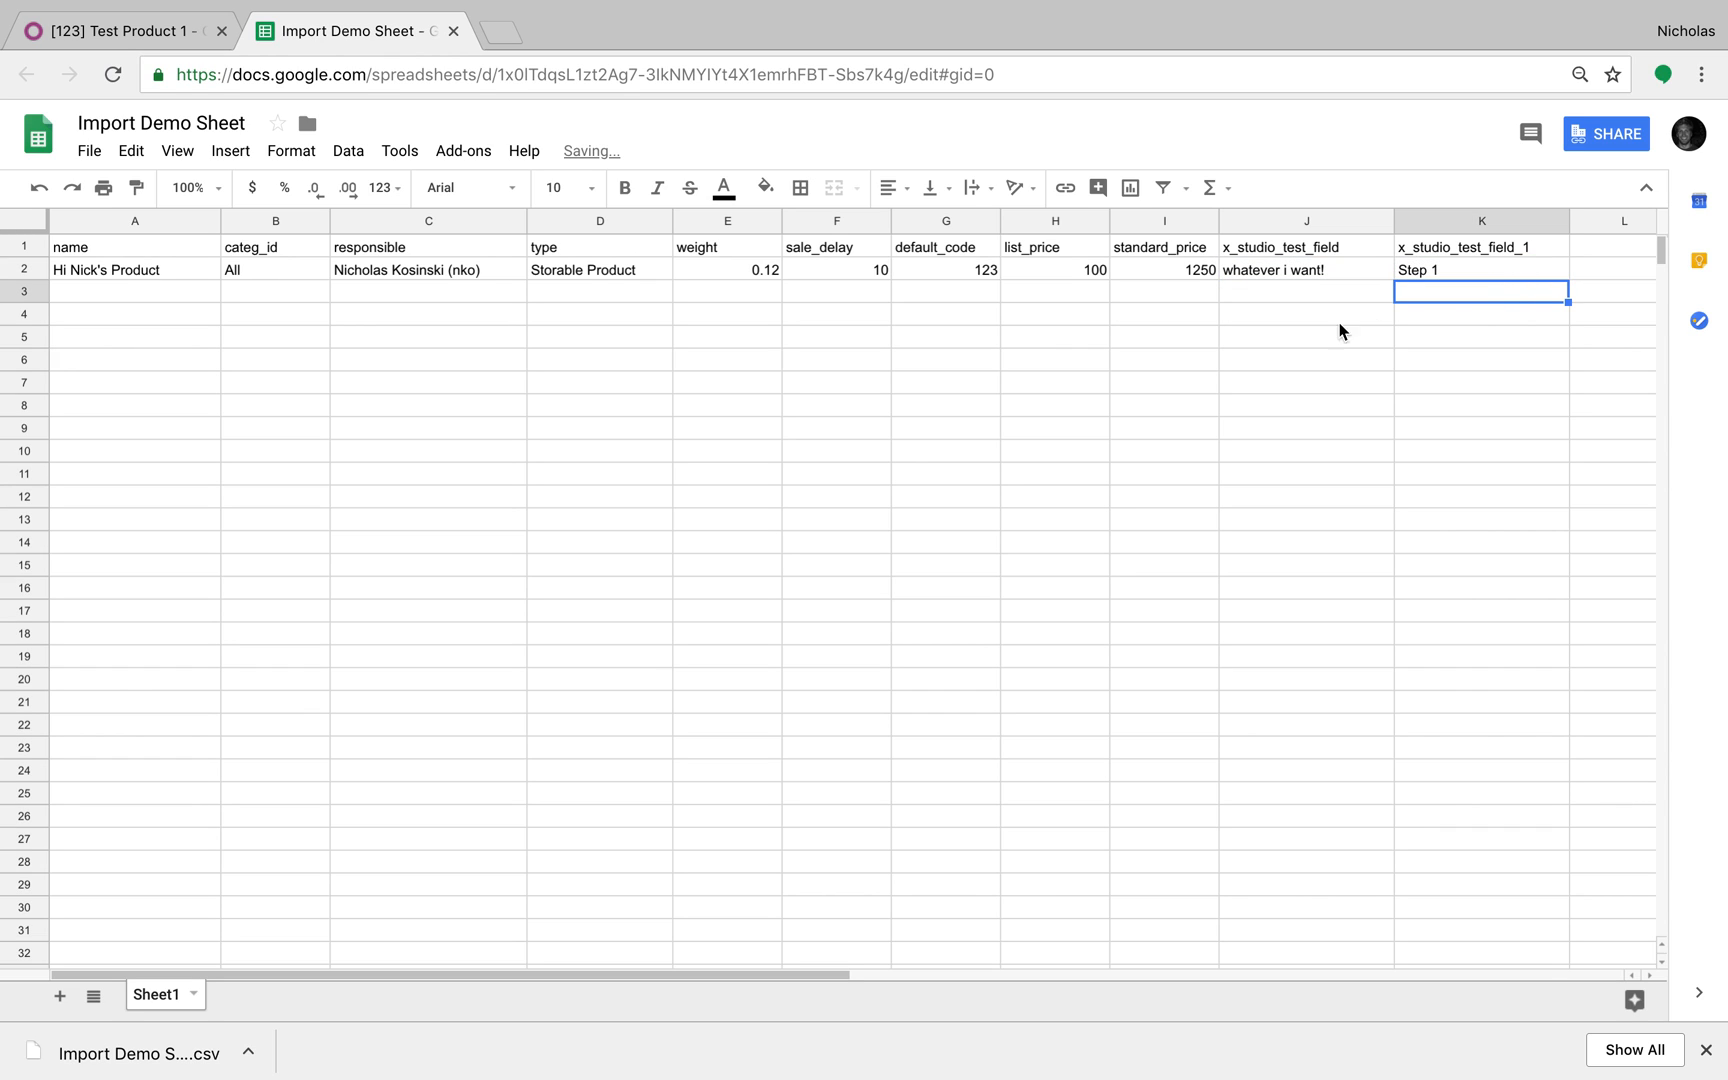
# Step: Download the sheet as a comma-separated values file
pyautogui.click(89, 151)
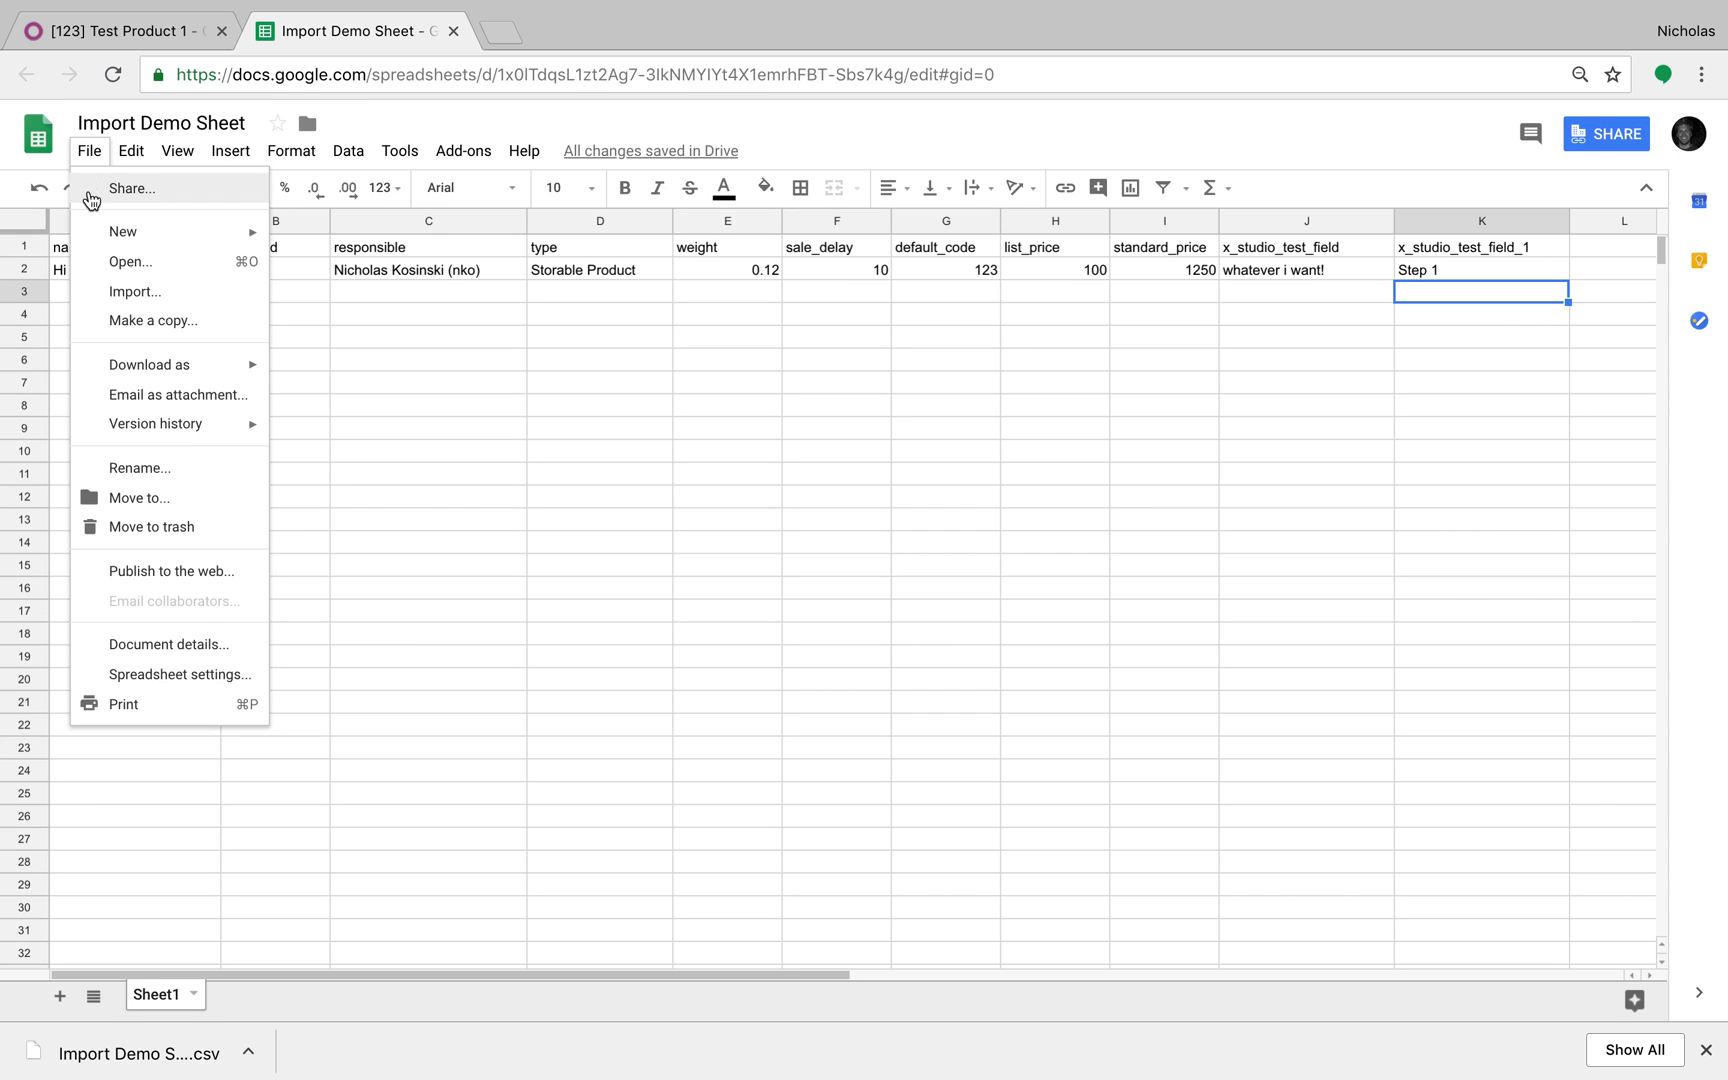
pyautogui.moveTo(135, 366)
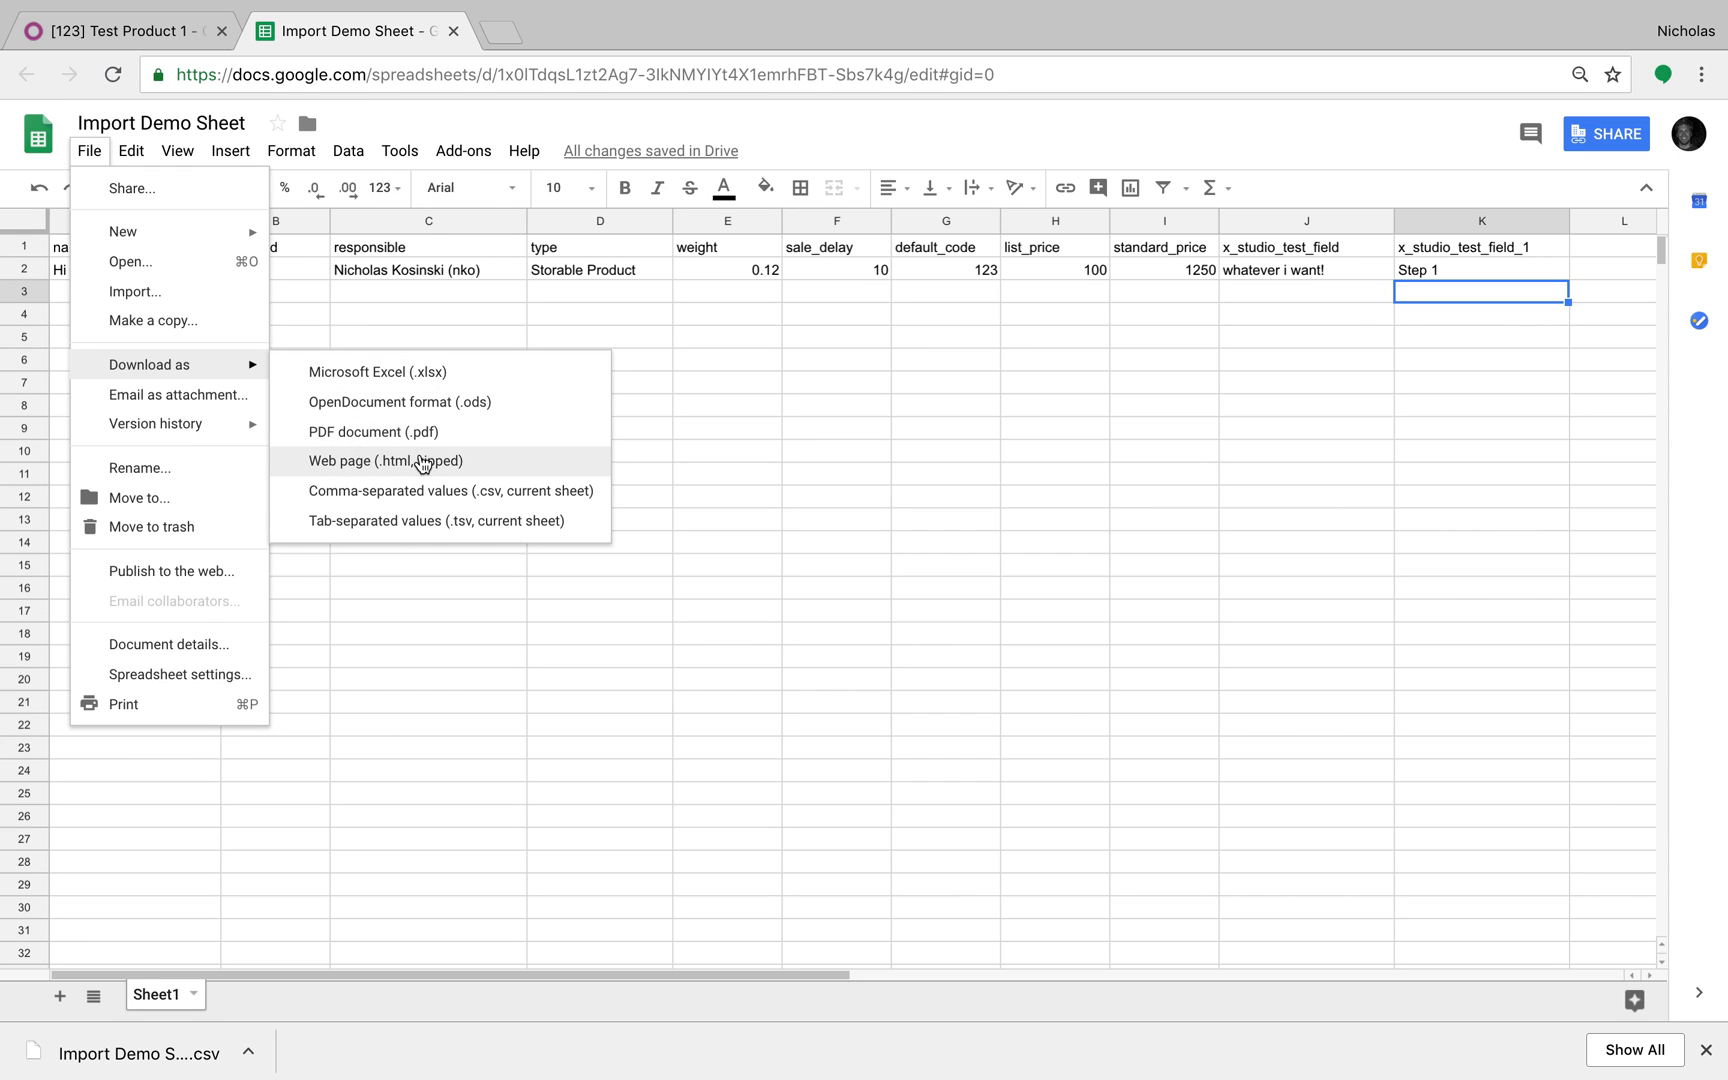
pyautogui.click(421, 490)
pyautogui.click(160, 38)
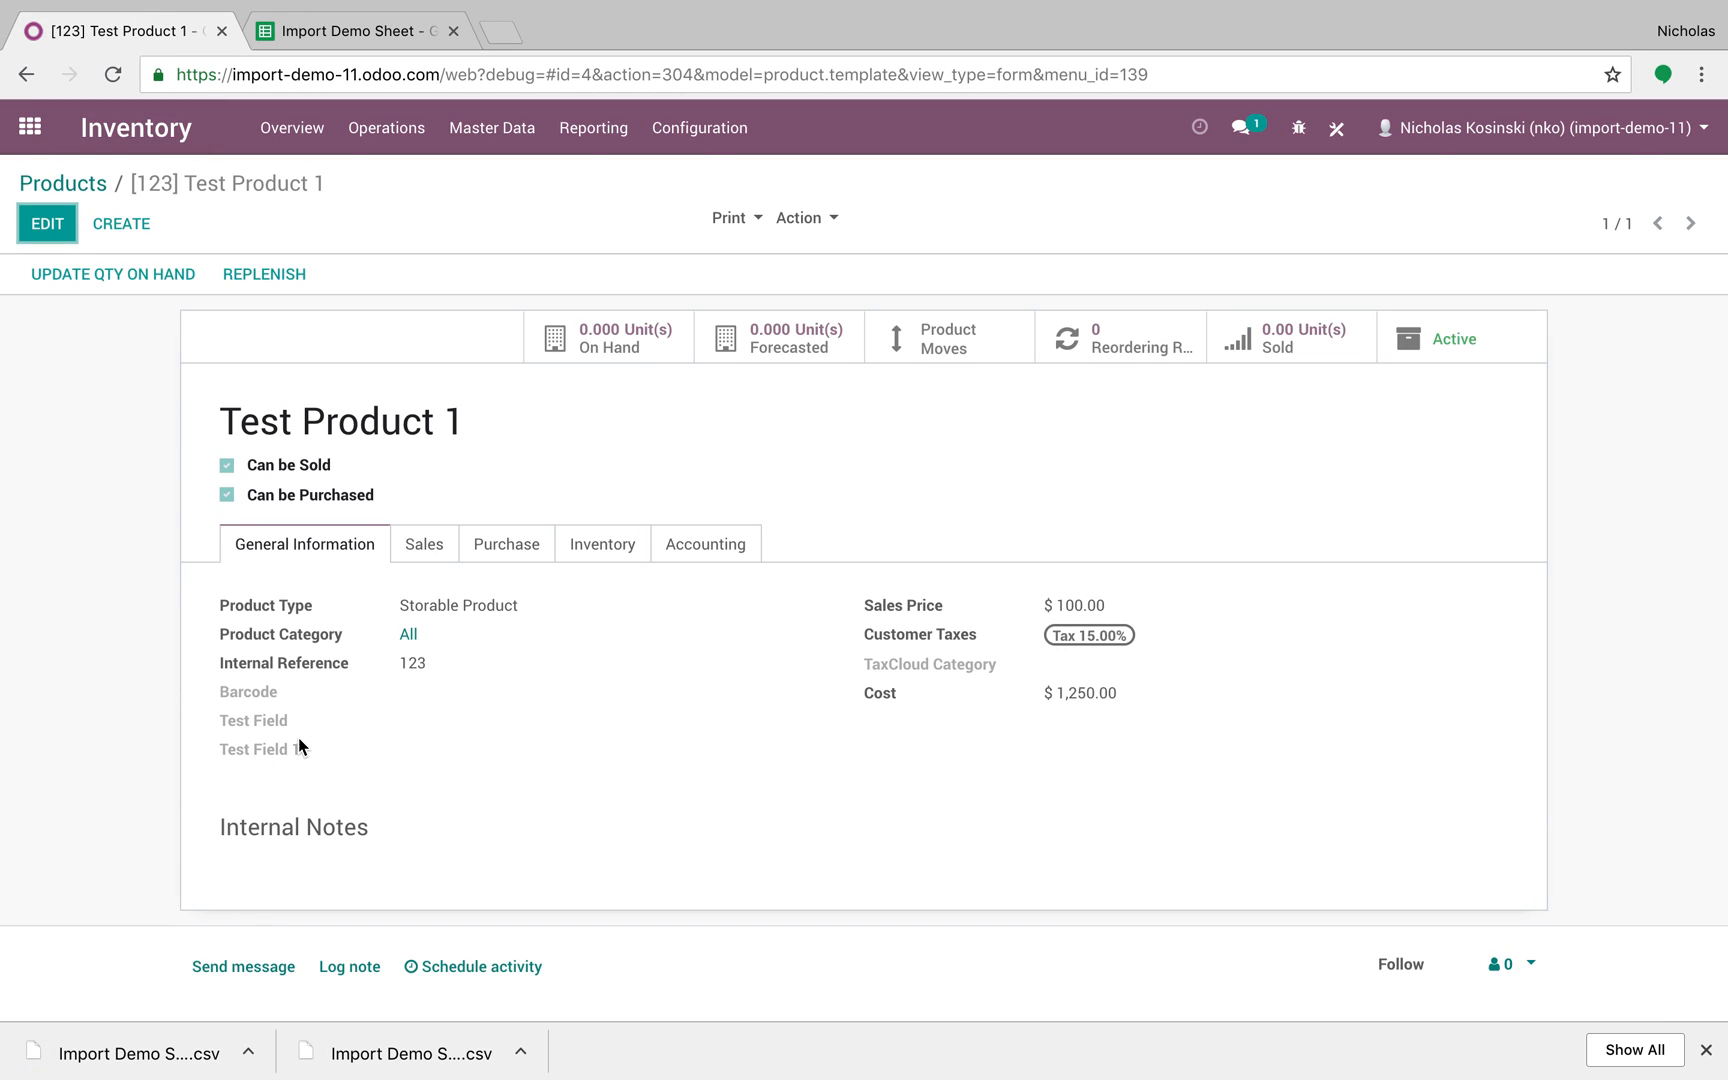
# Step: Import the new Import Demo Sheet CSV into Products and review the created Hi Nick's Product
pyautogui.click(72, 183)
pyautogui.click(145, 227)
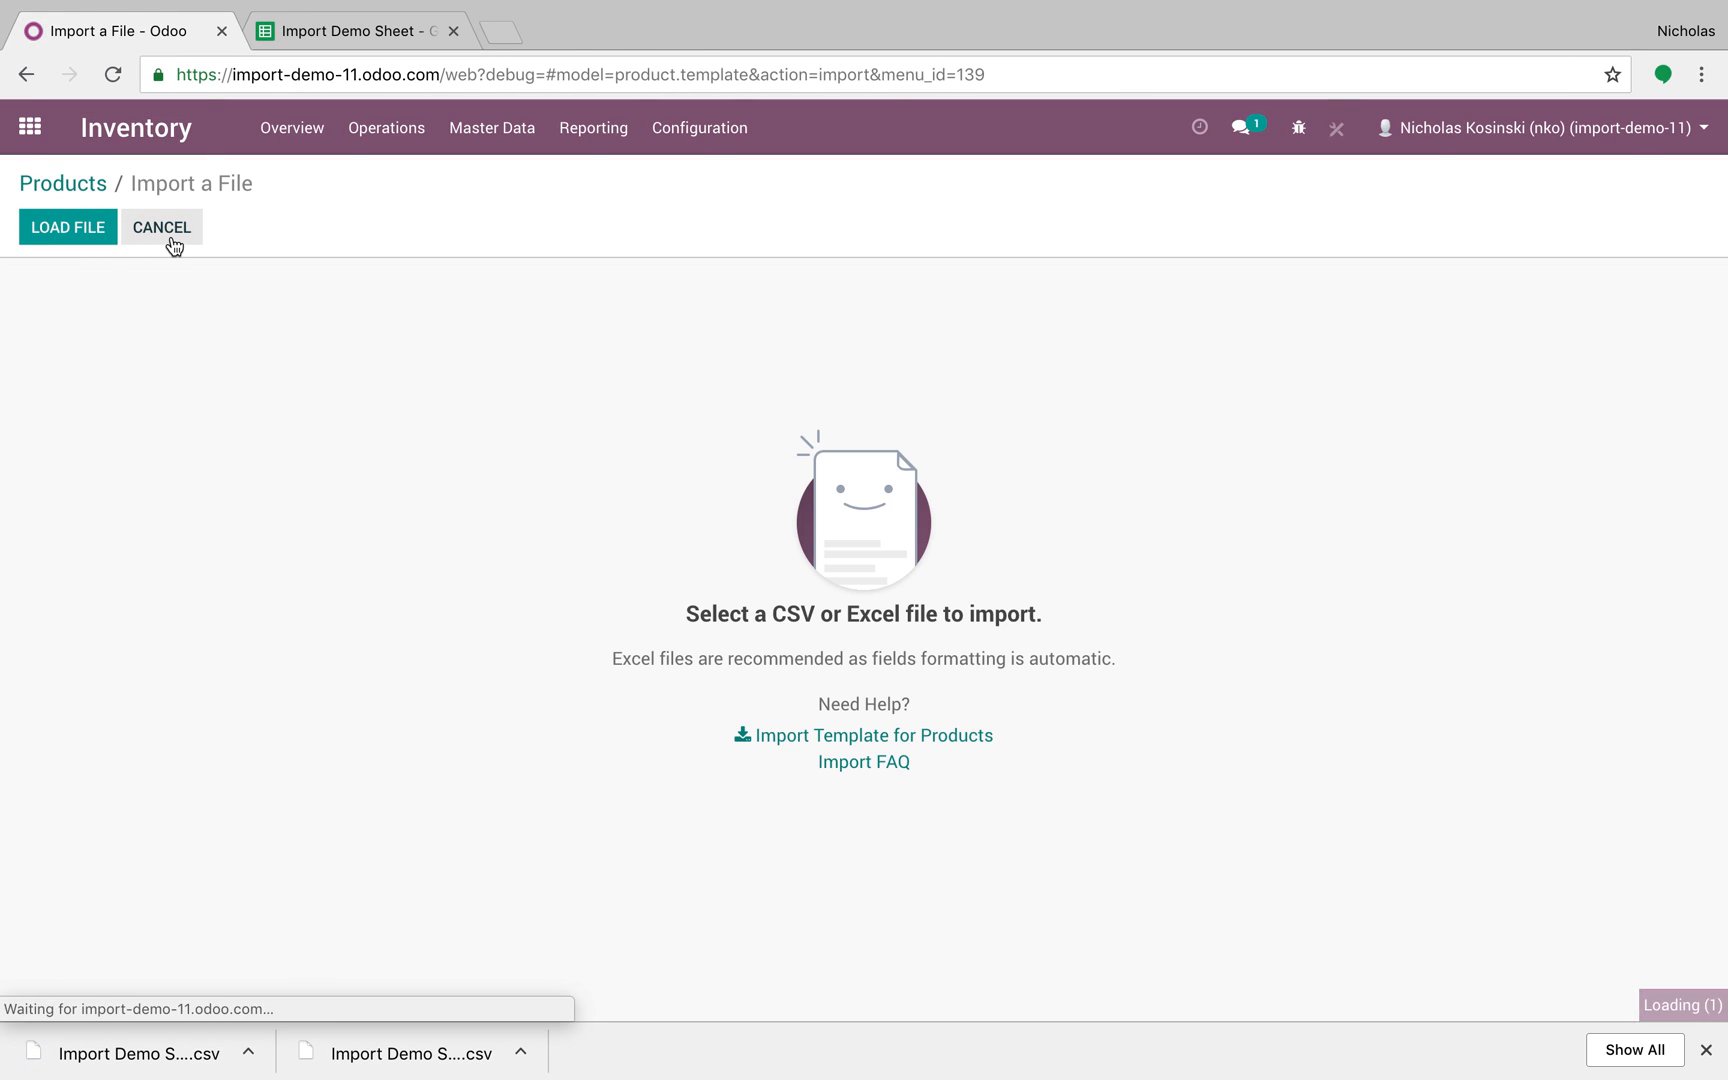
pyautogui.click(68, 227)
pyautogui.doubleClick(699, 90)
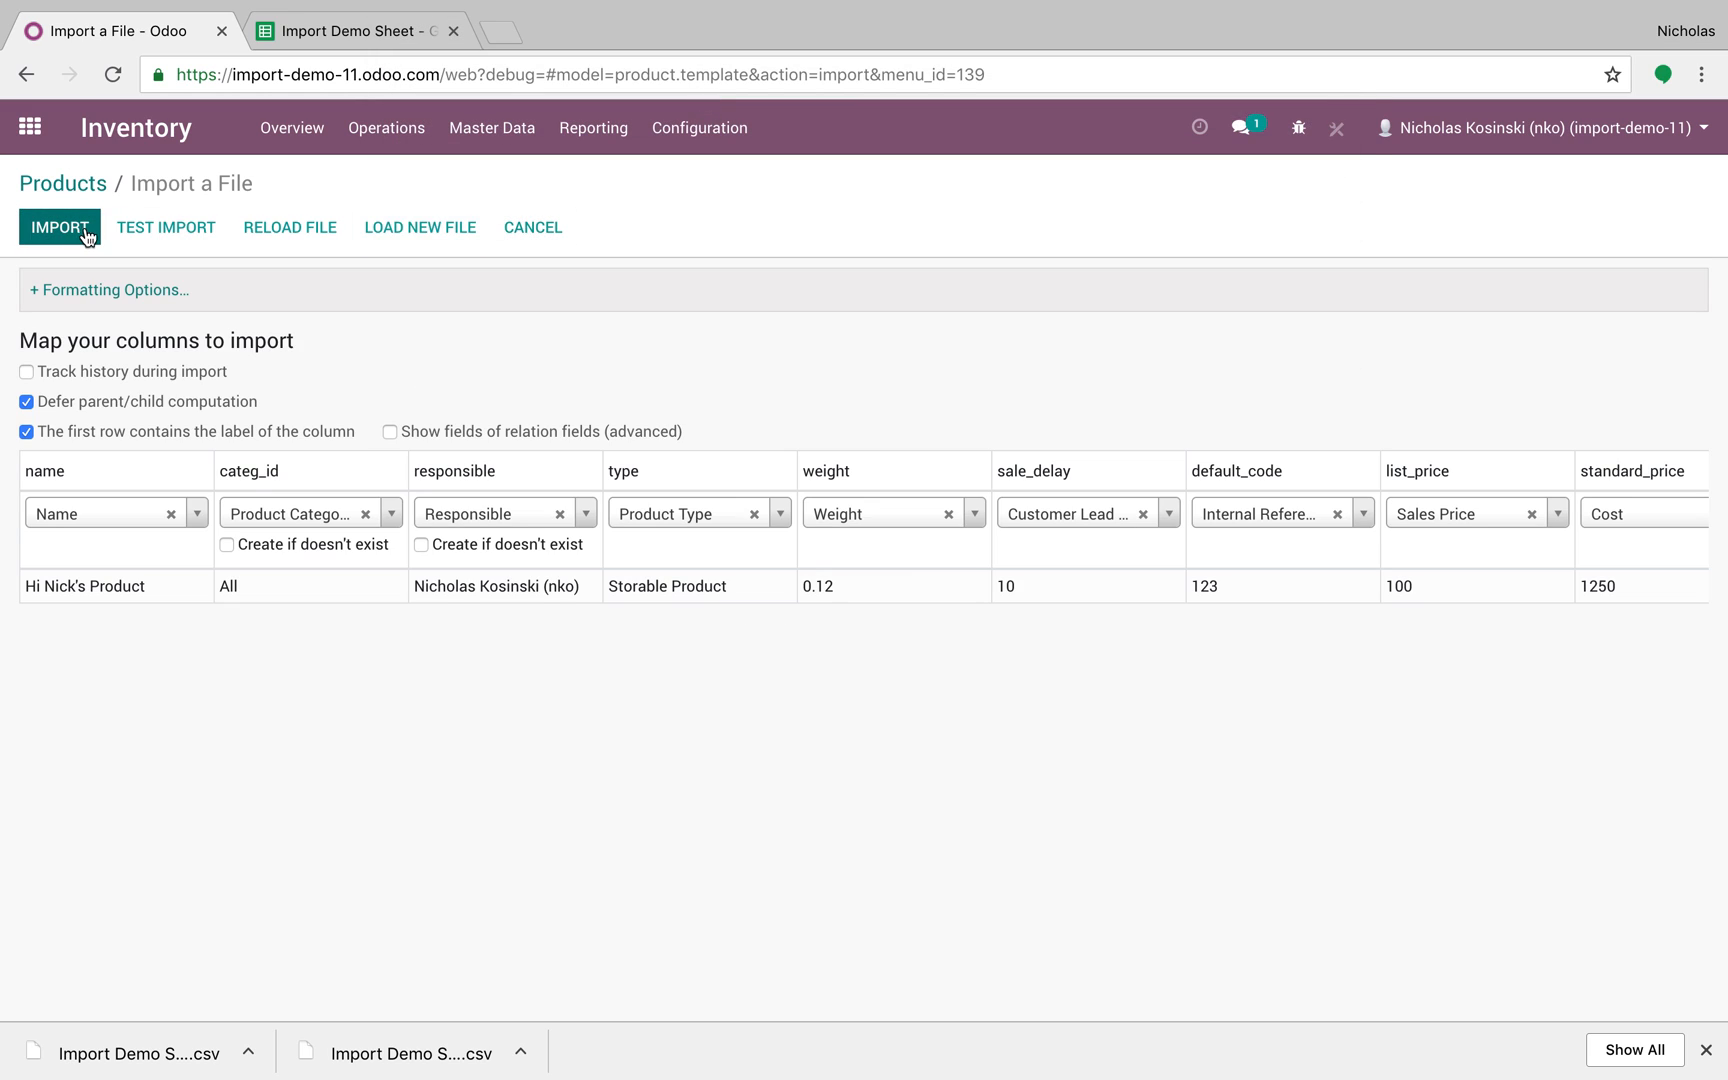
pyautogui.click(66, 228)
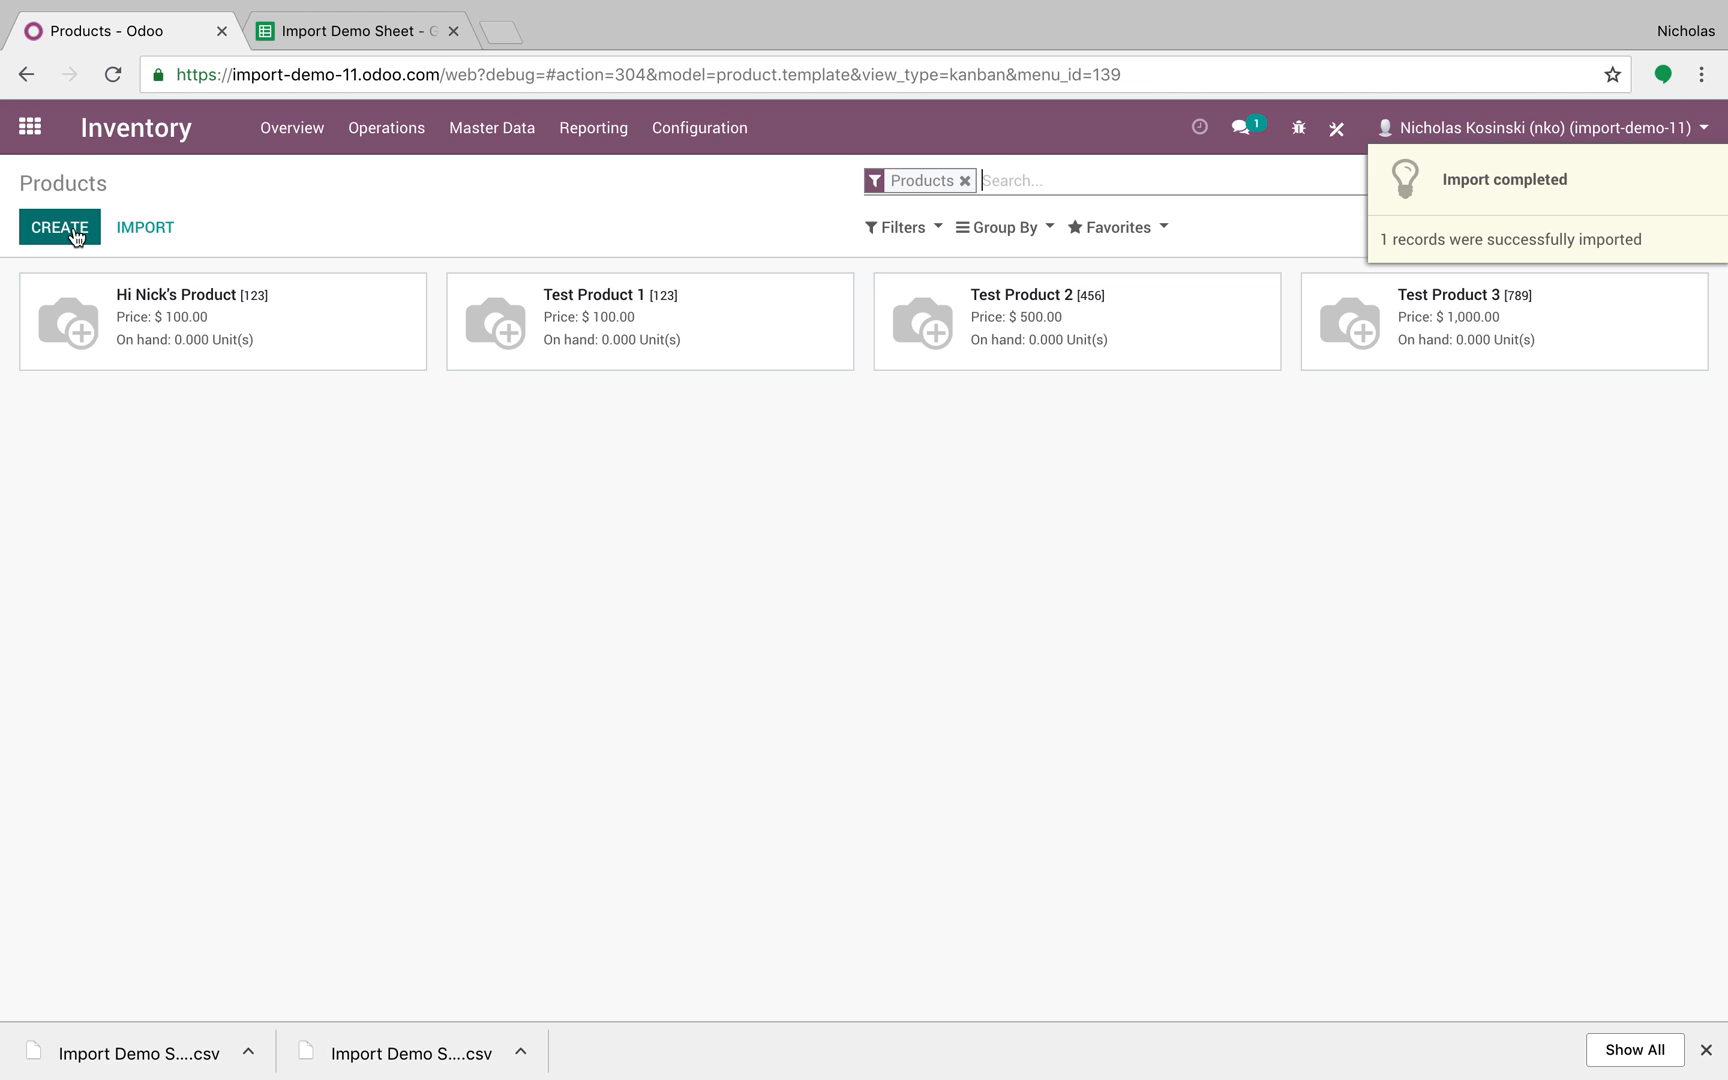
pyautogui.click(344, 340)
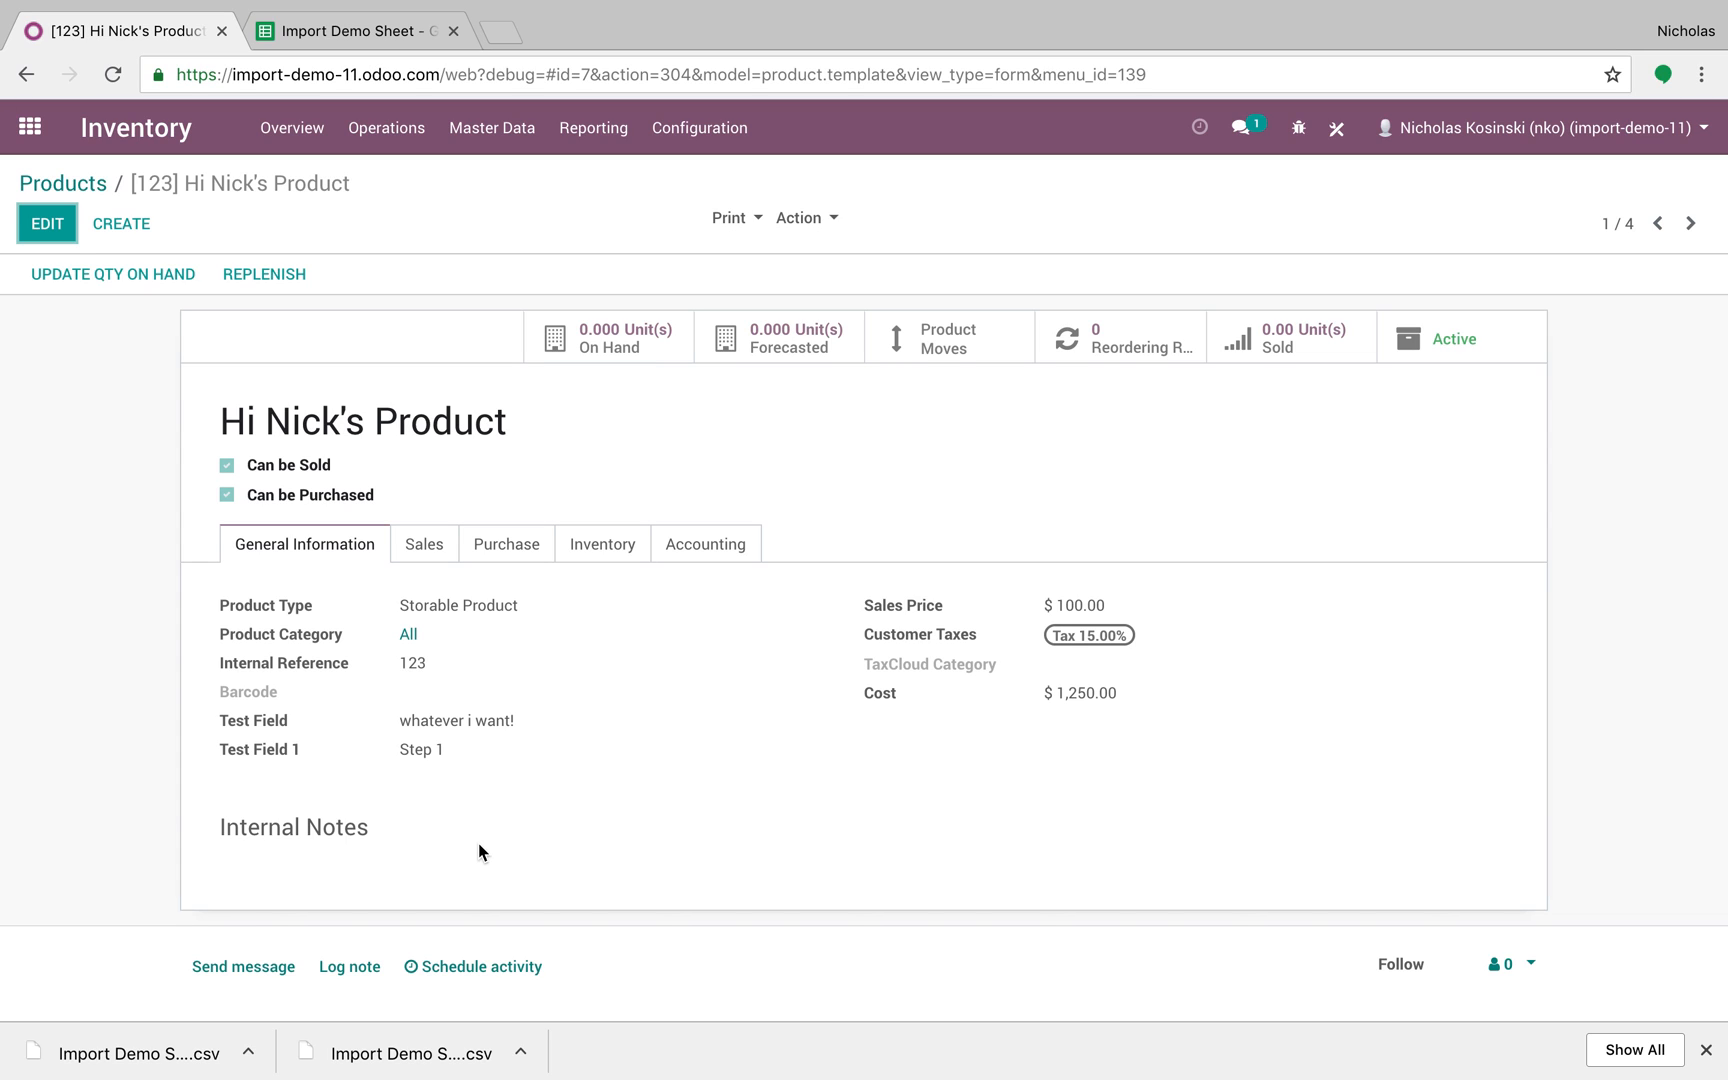
pyautogui.click(94, 184)
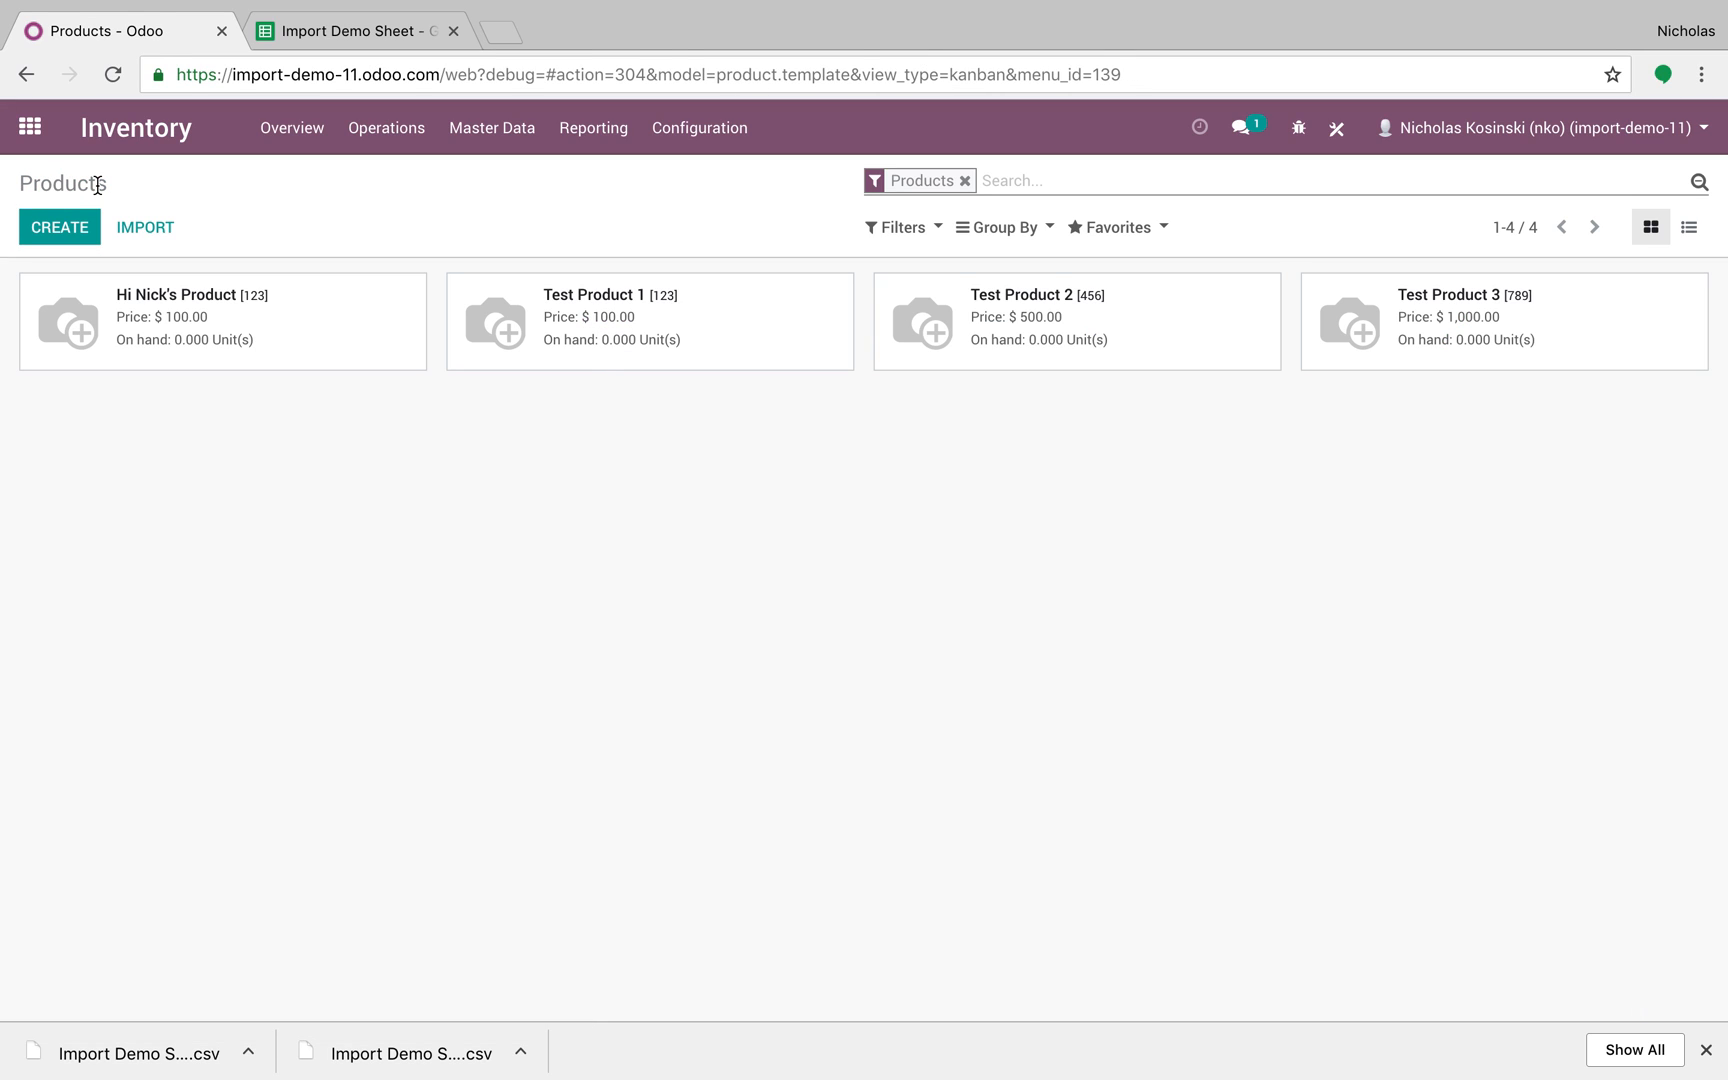
# Step: Show Products as a list, select all four products, and start an export
pyautogui.click(1689, 227)
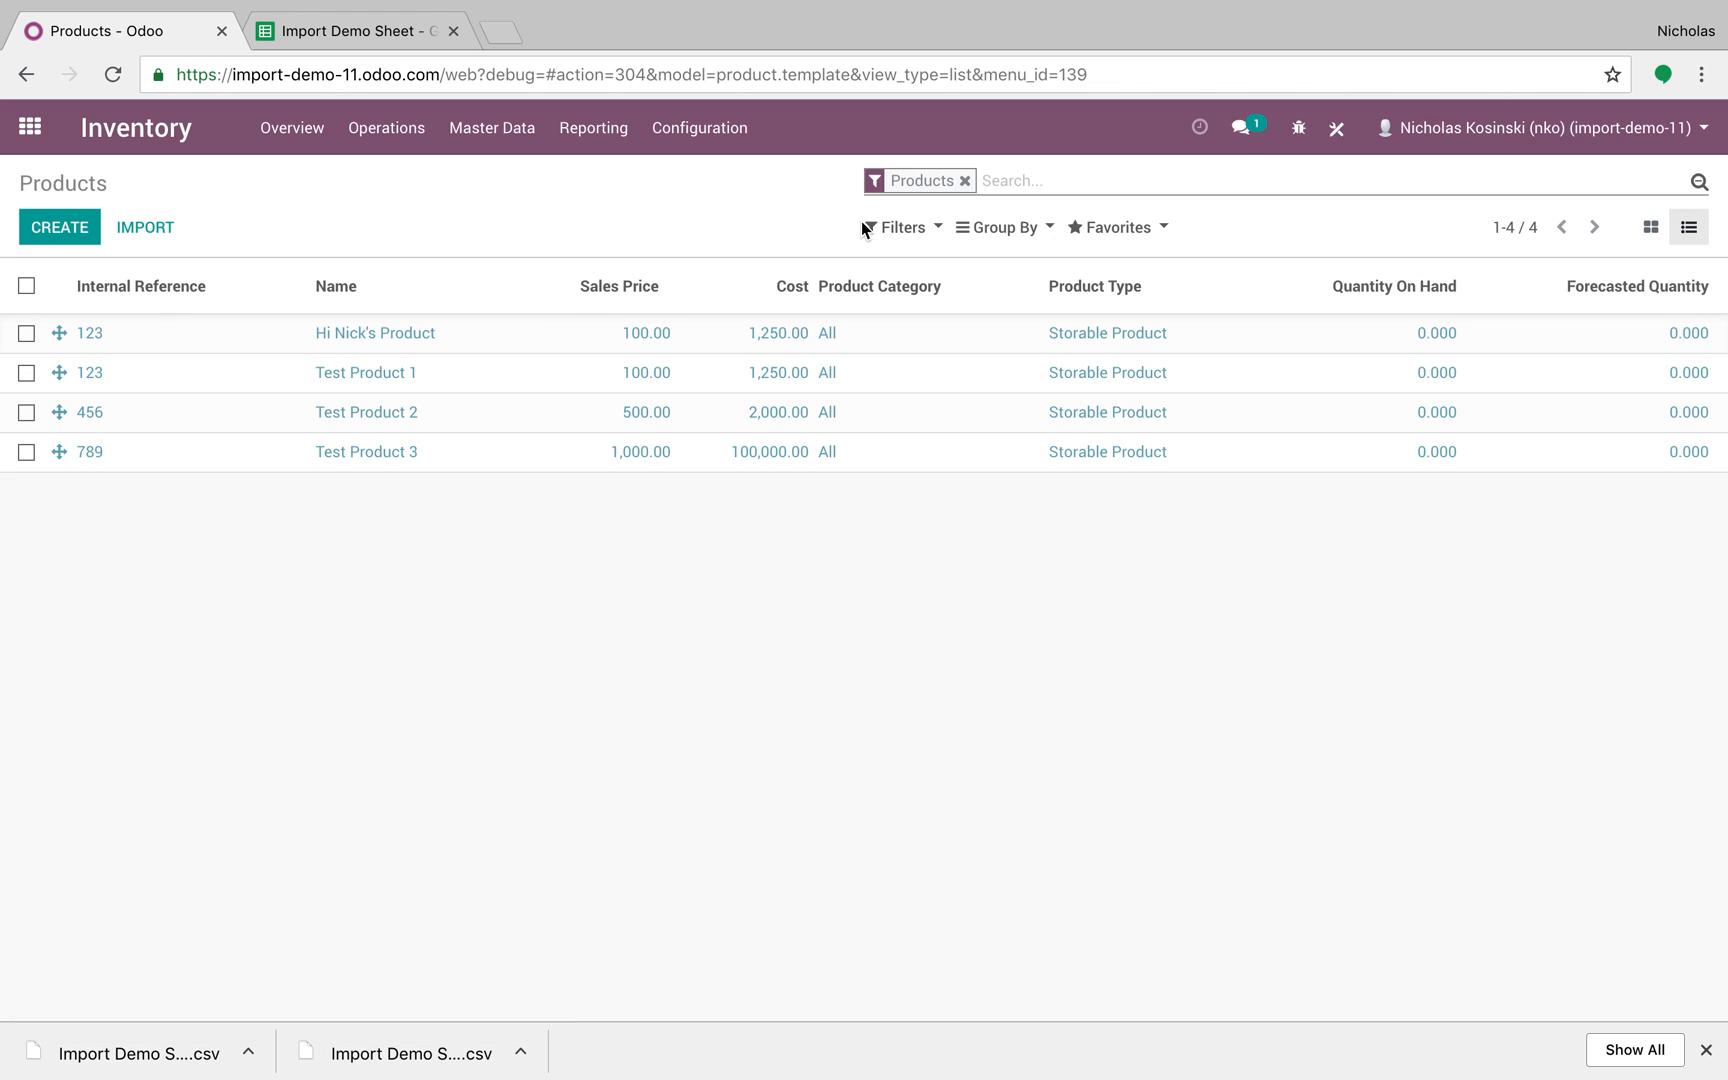
pyautogui.click(26, 286)
pyautogui.click(775, 224)
pyautogui.click(798, 222)
pyautogui.click(820, 259)
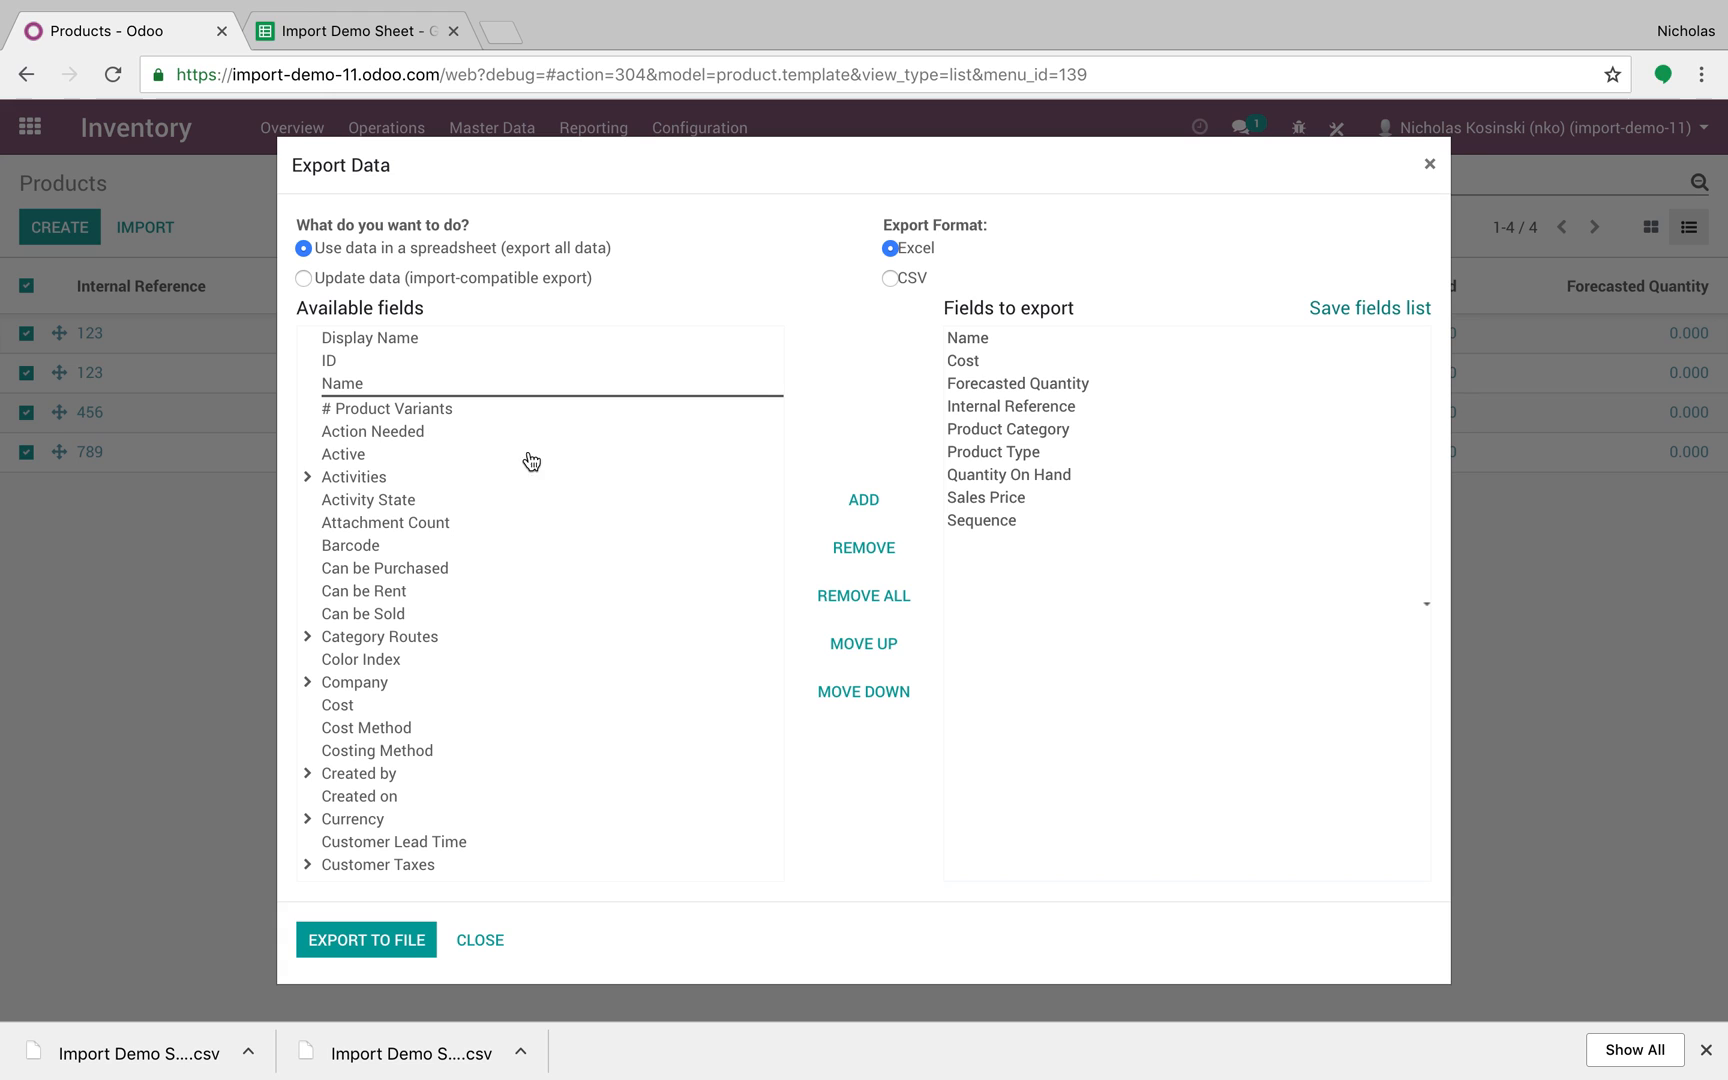
# Step: Export only the Name and ID fields to product.template.xls and open the file
pyautogui.scroll(-6, 430, 663)
pyautogui.scroll(-7, 430, 663)
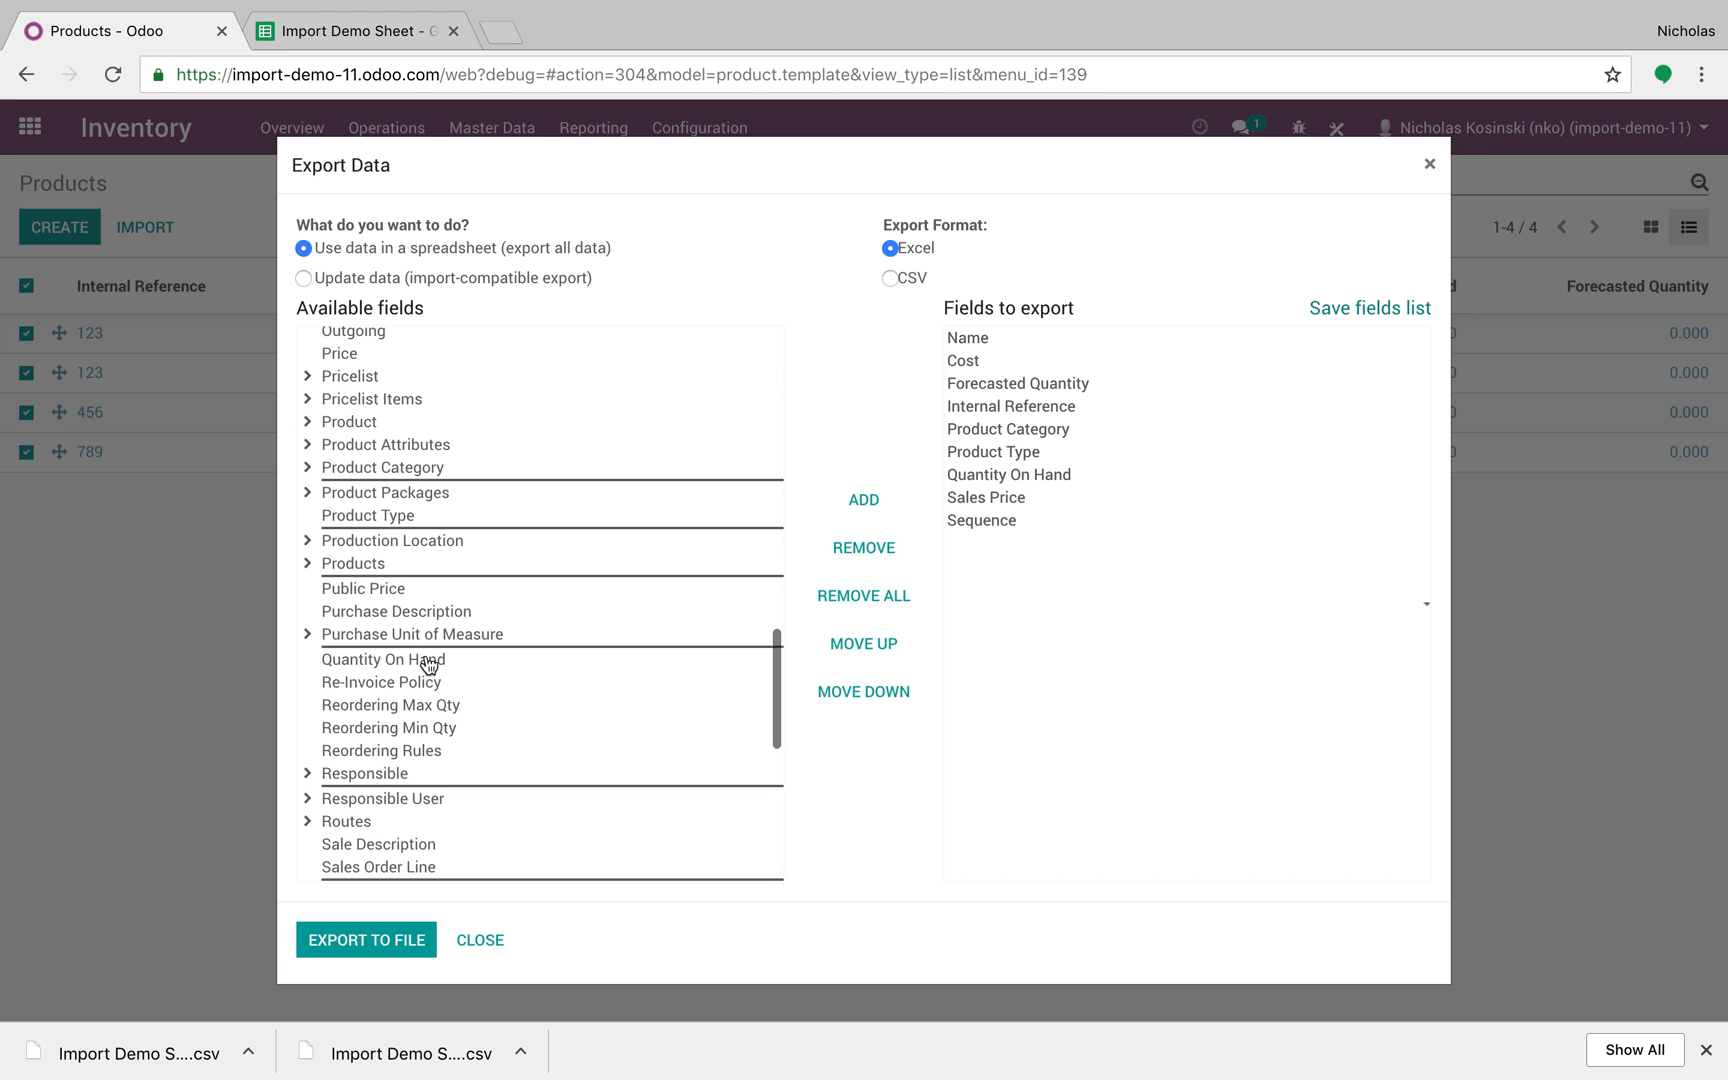
pyautogui.scroll(8, 430, 663)
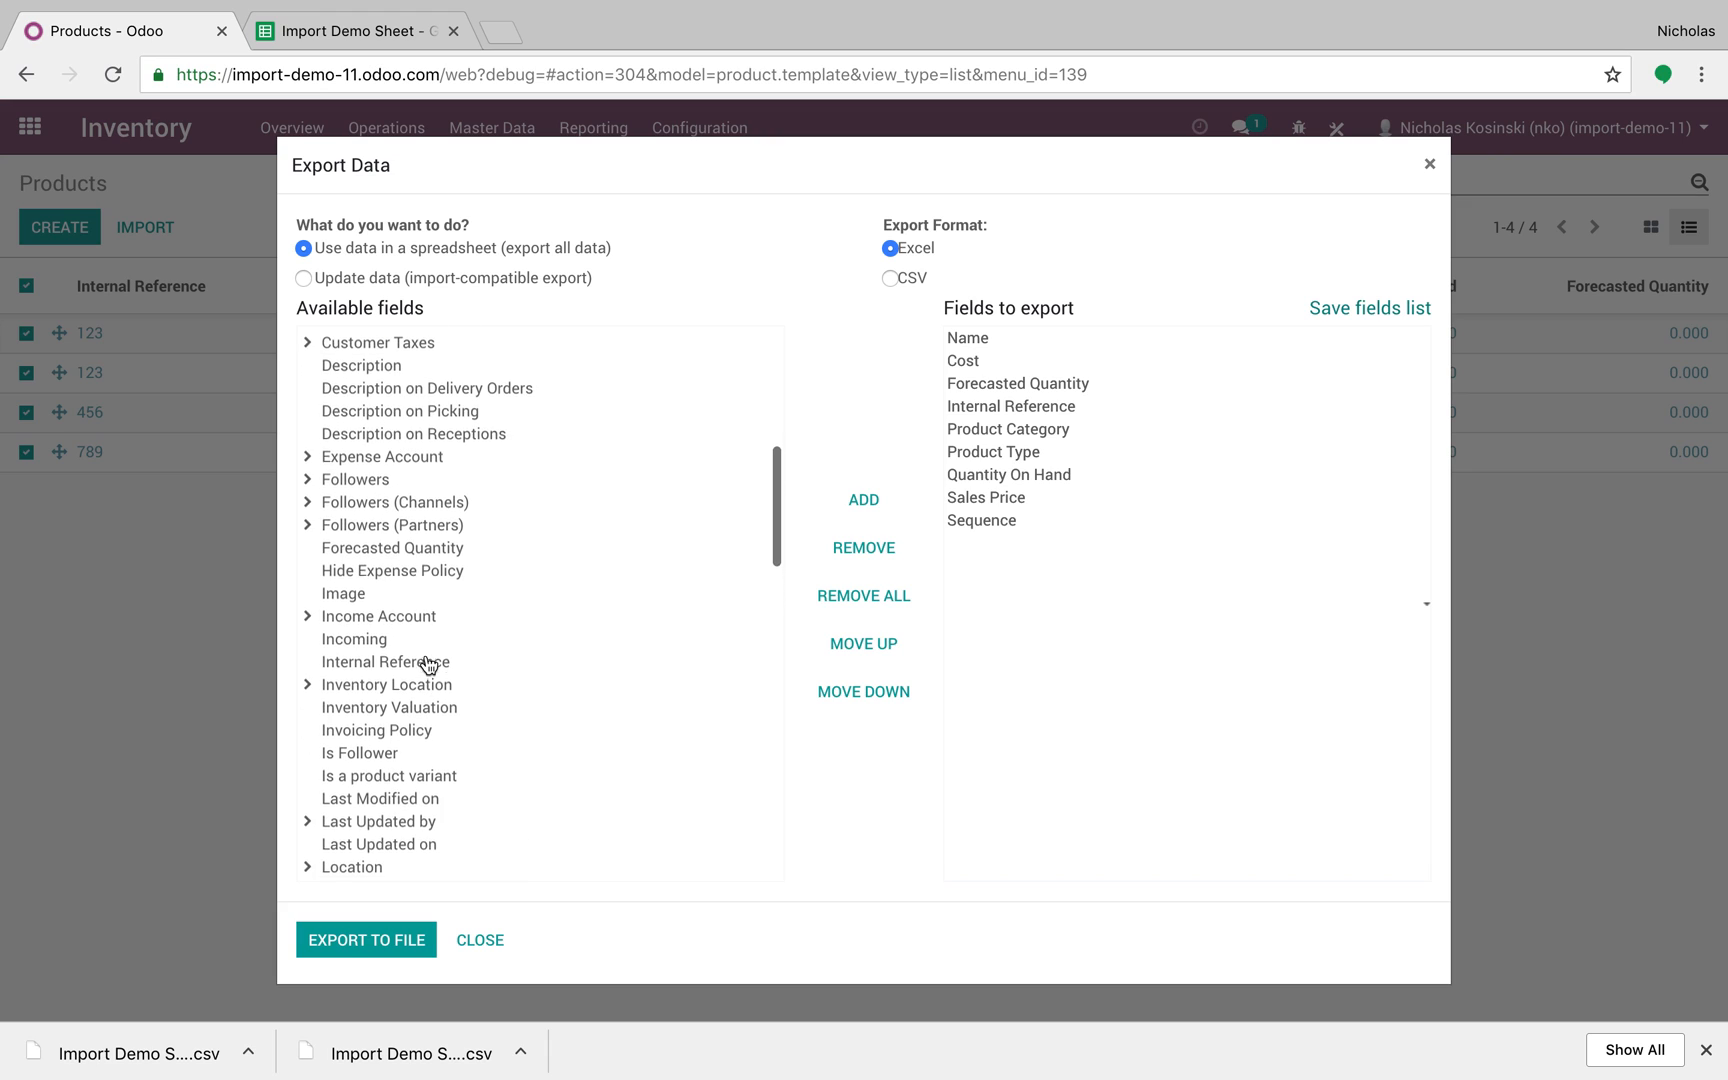
pyautogui.scroll(1, 430, 663)
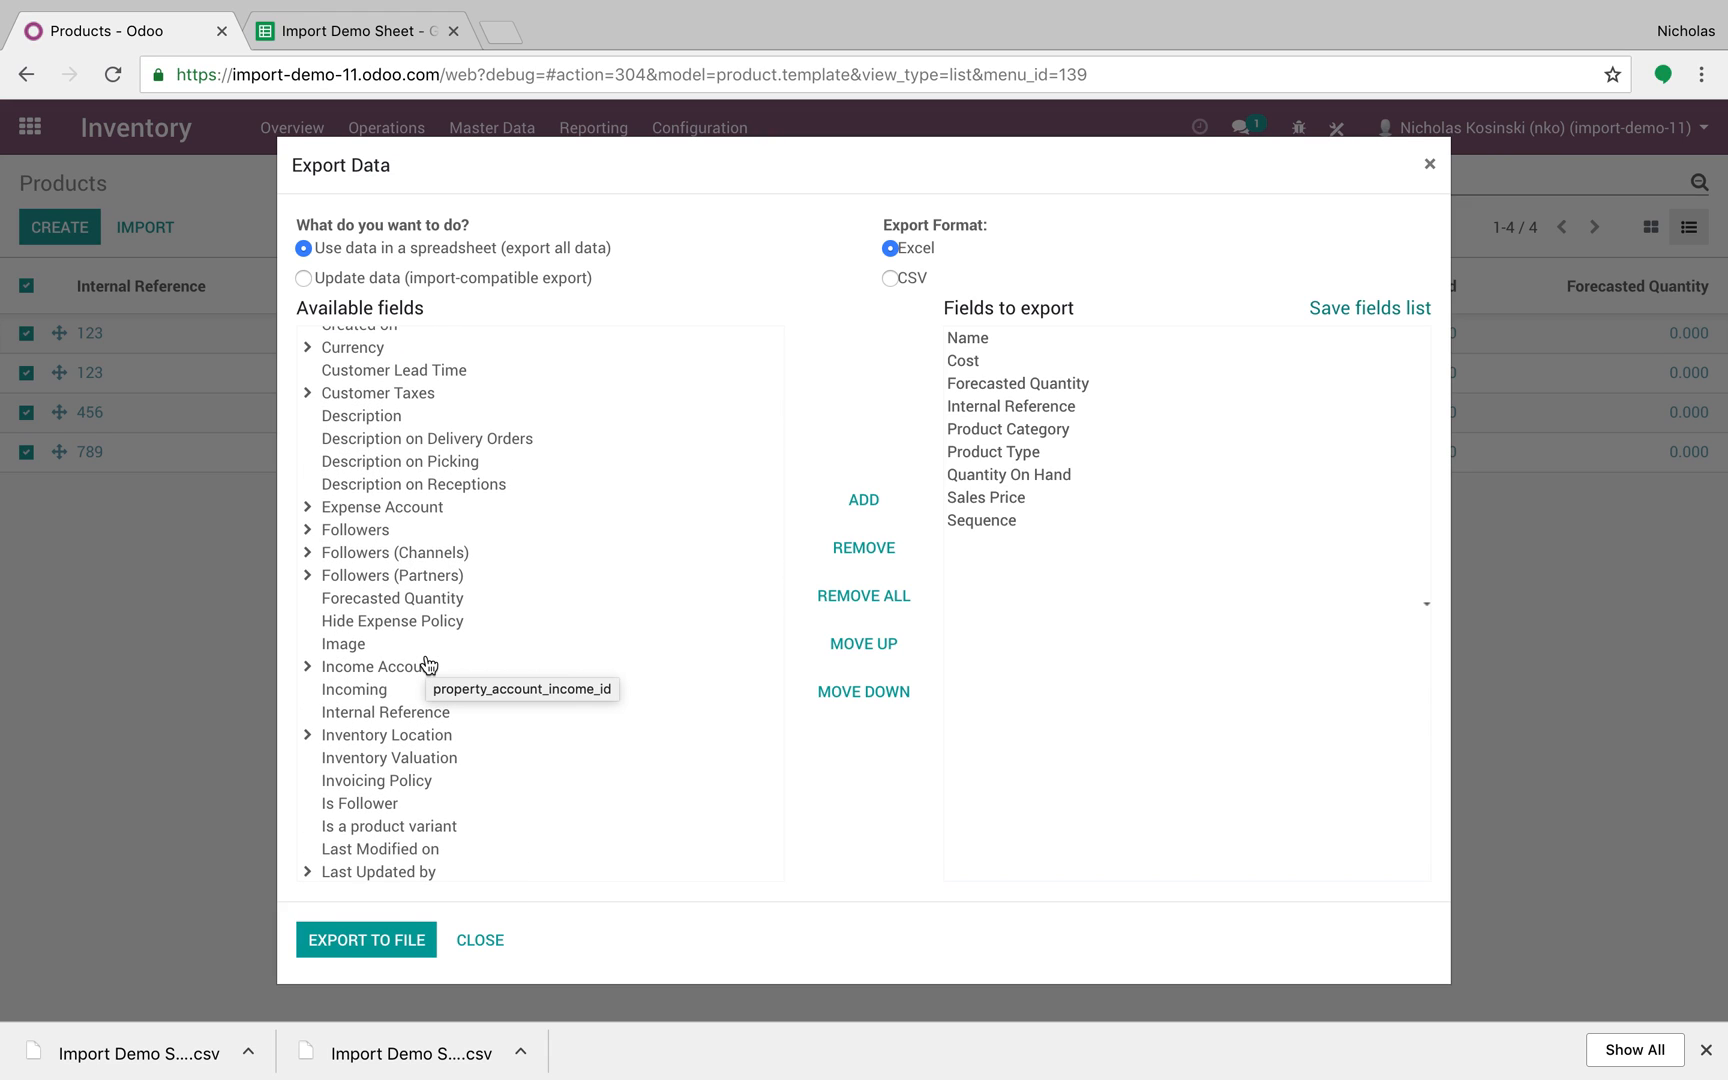
pyautogui.scroll(-10, 408, 730)
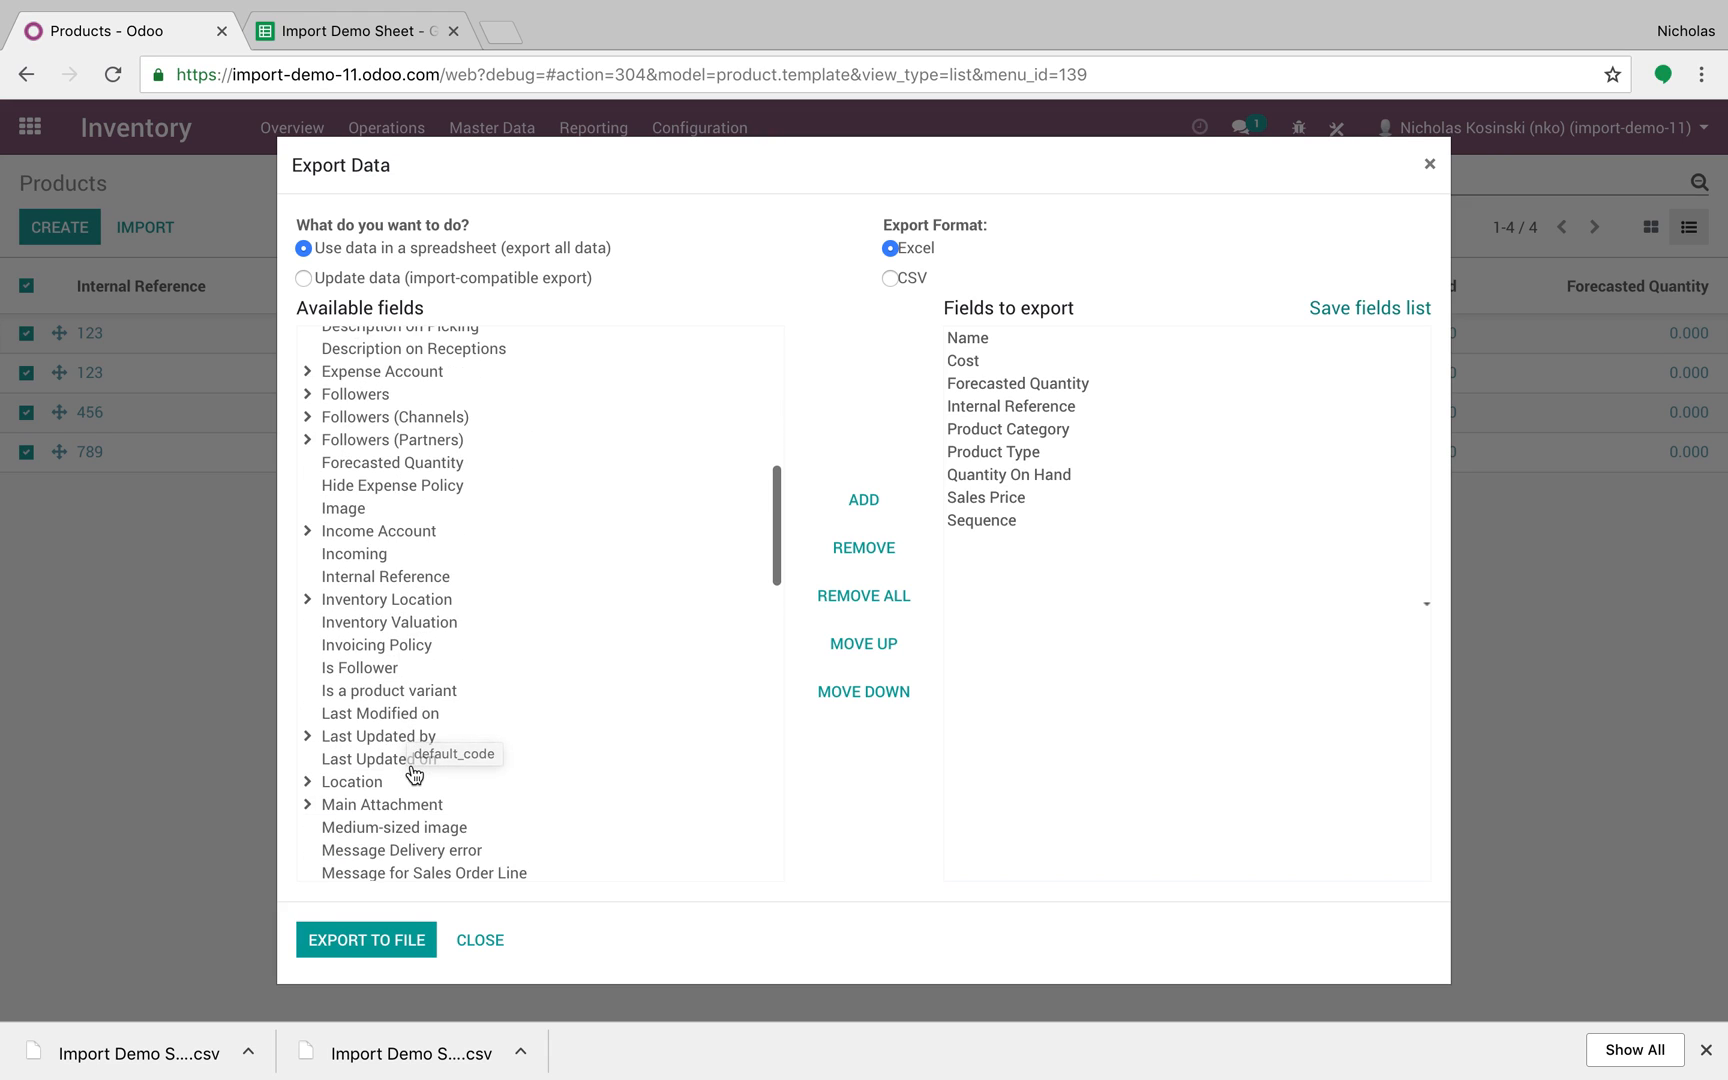
pyautogui.scroll(-2, 414, 774)
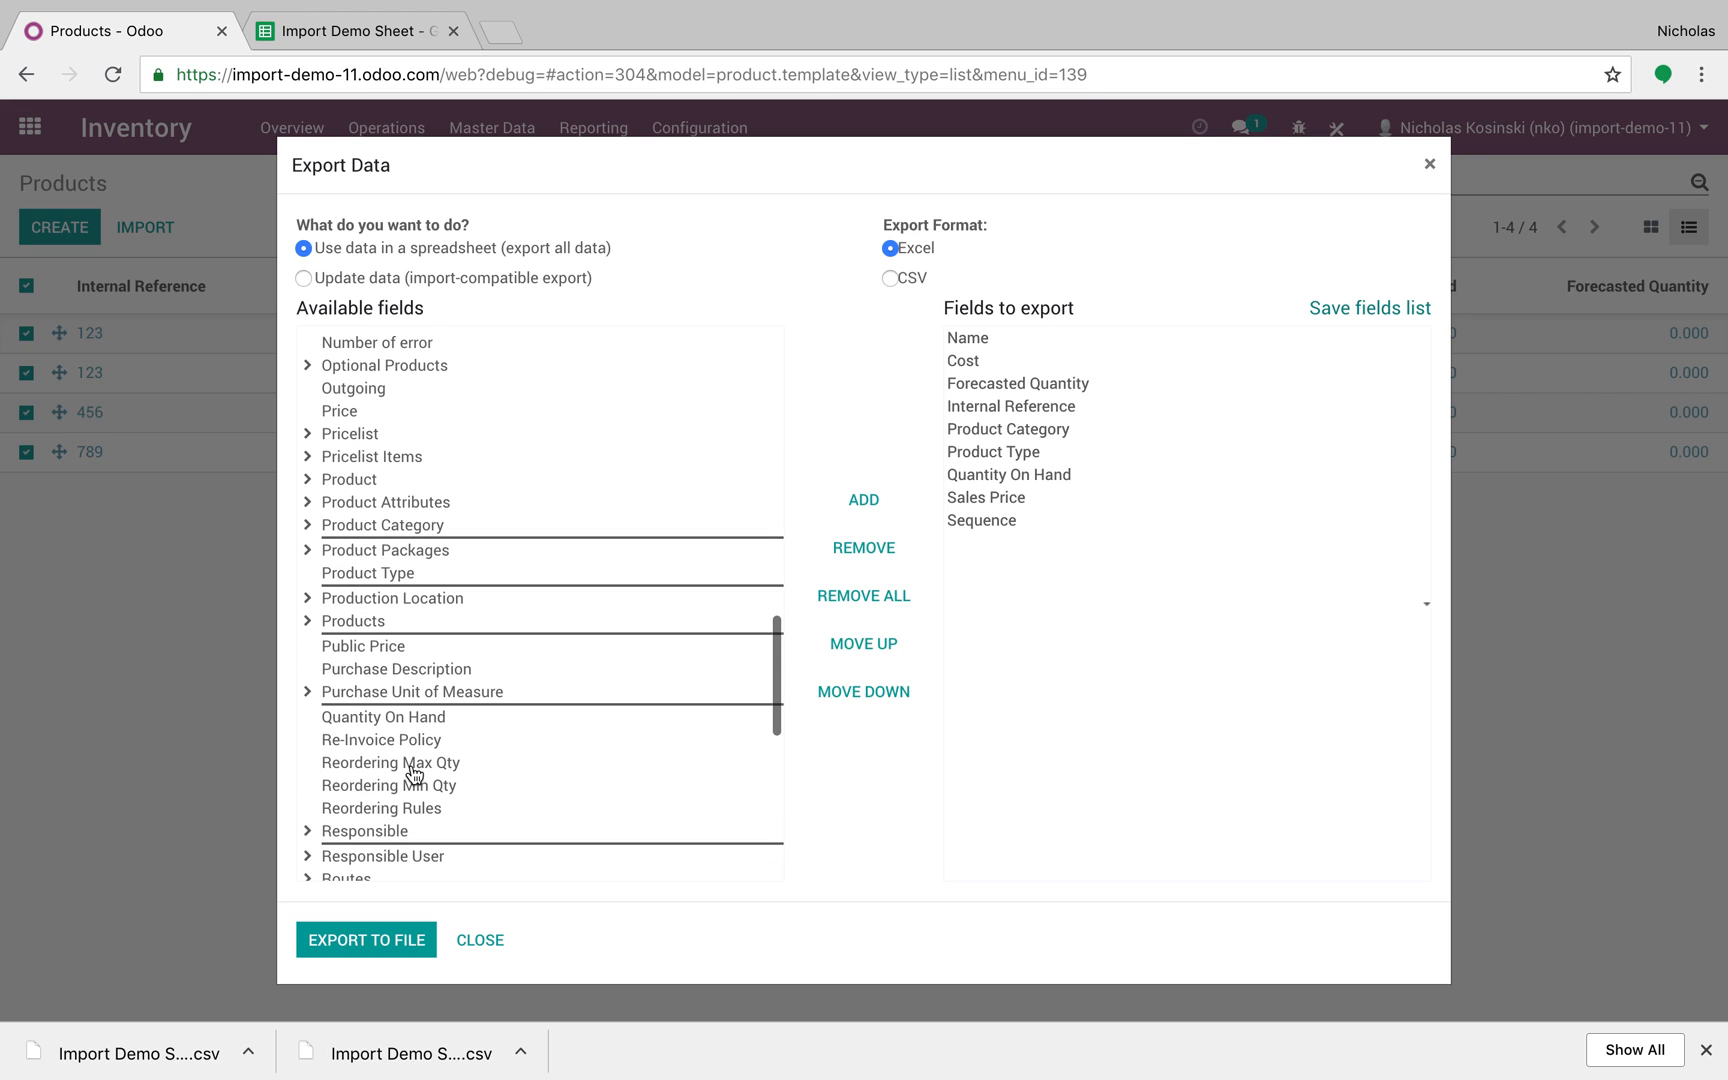
pyautogui.scroll(8, 414, 774)
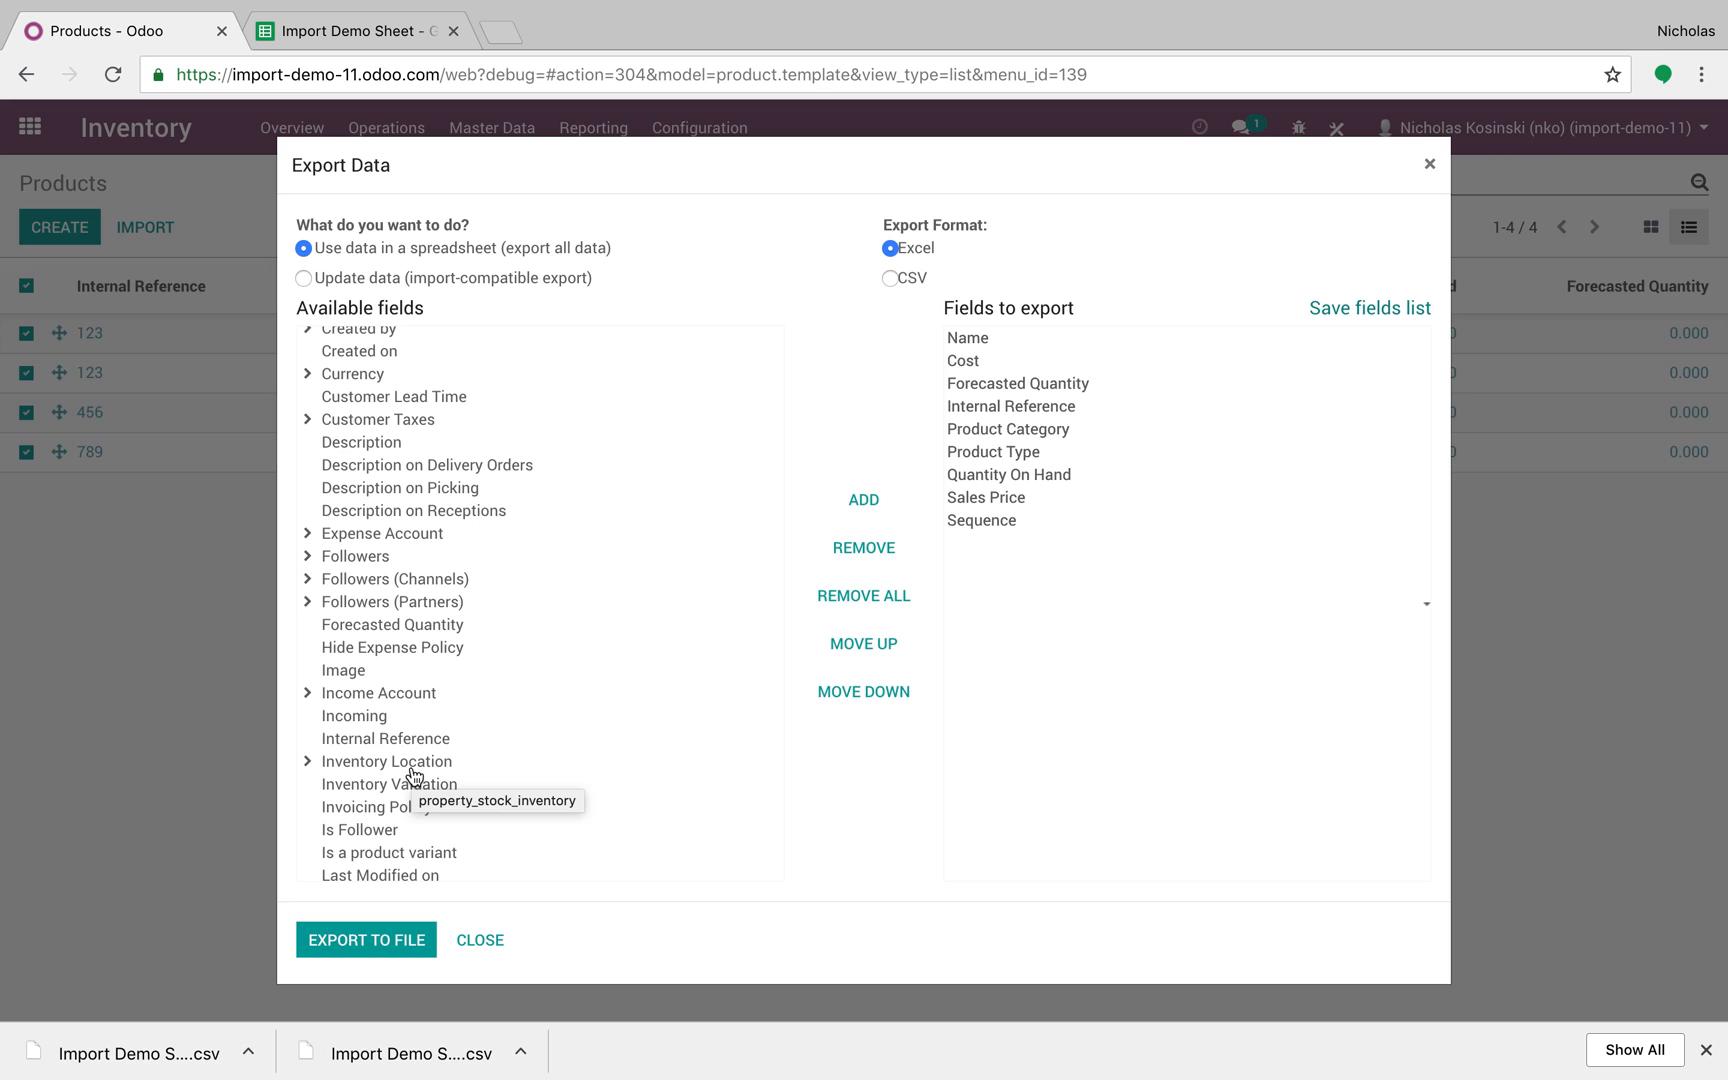
pyautogui.scroll(5, 414, 774)
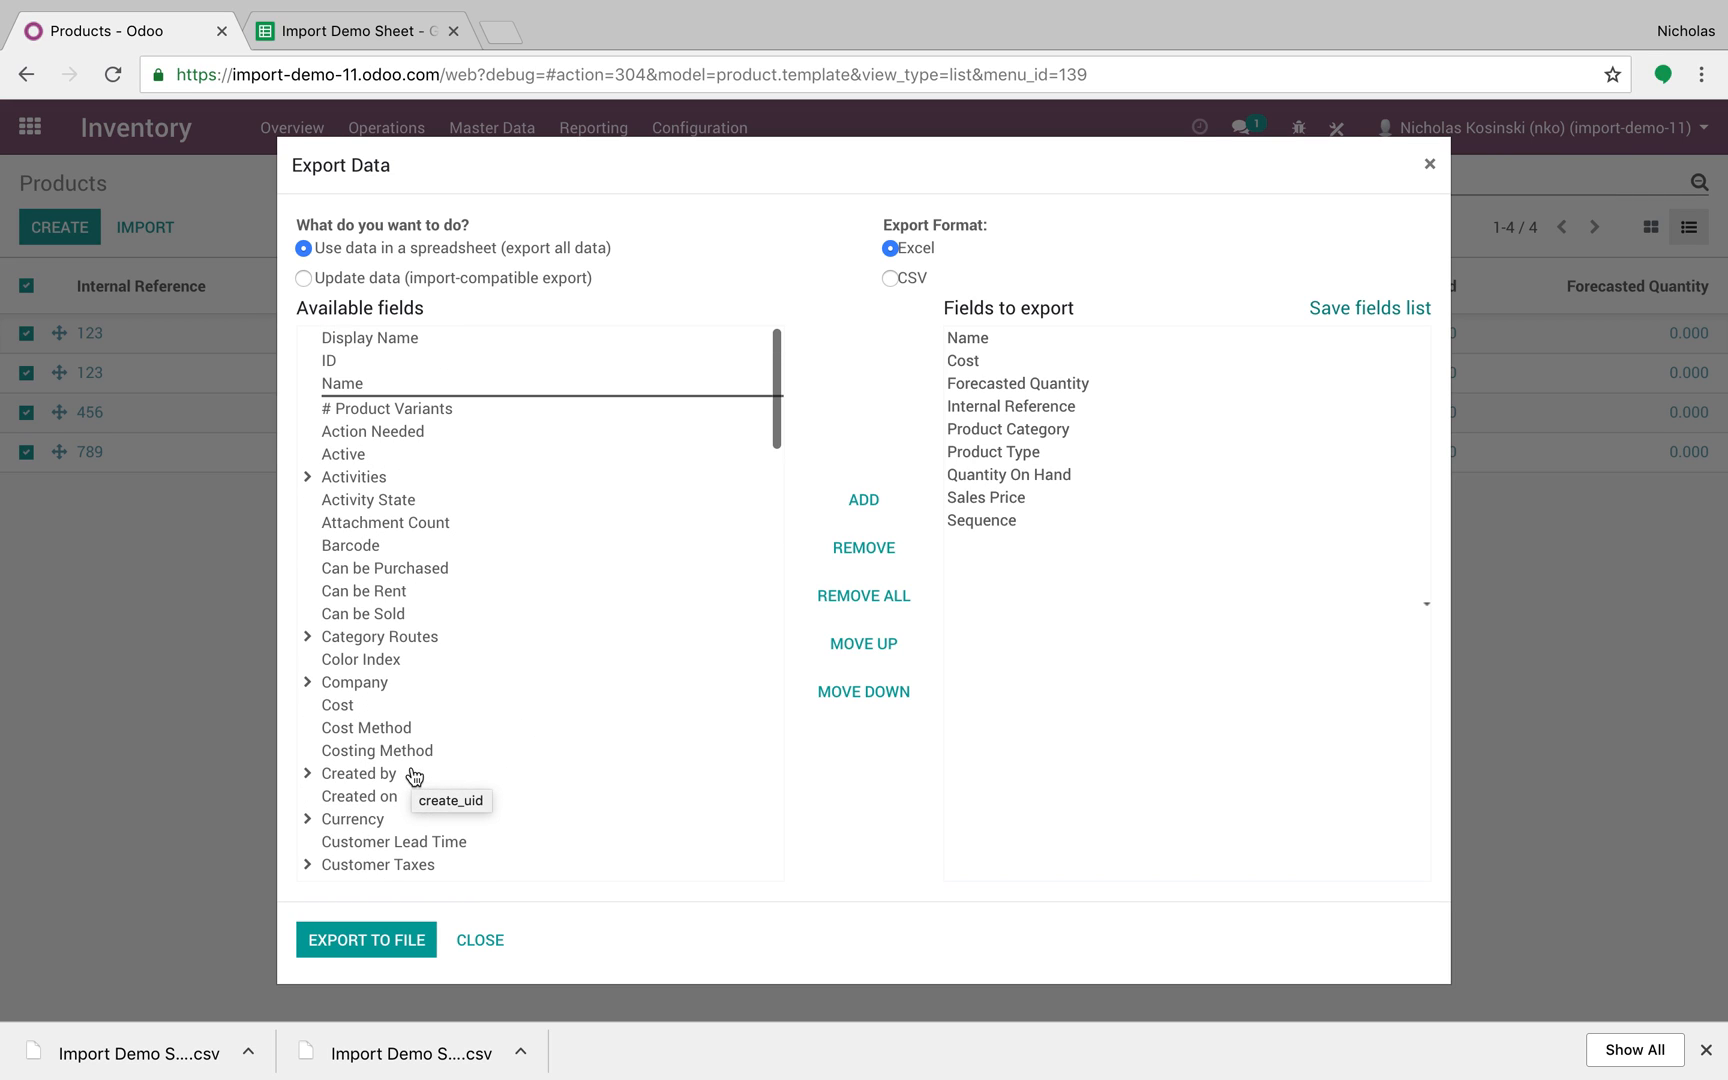
pyautogui.doubleClick(340, 360)
pyautogui.doubleClick(352, 384)
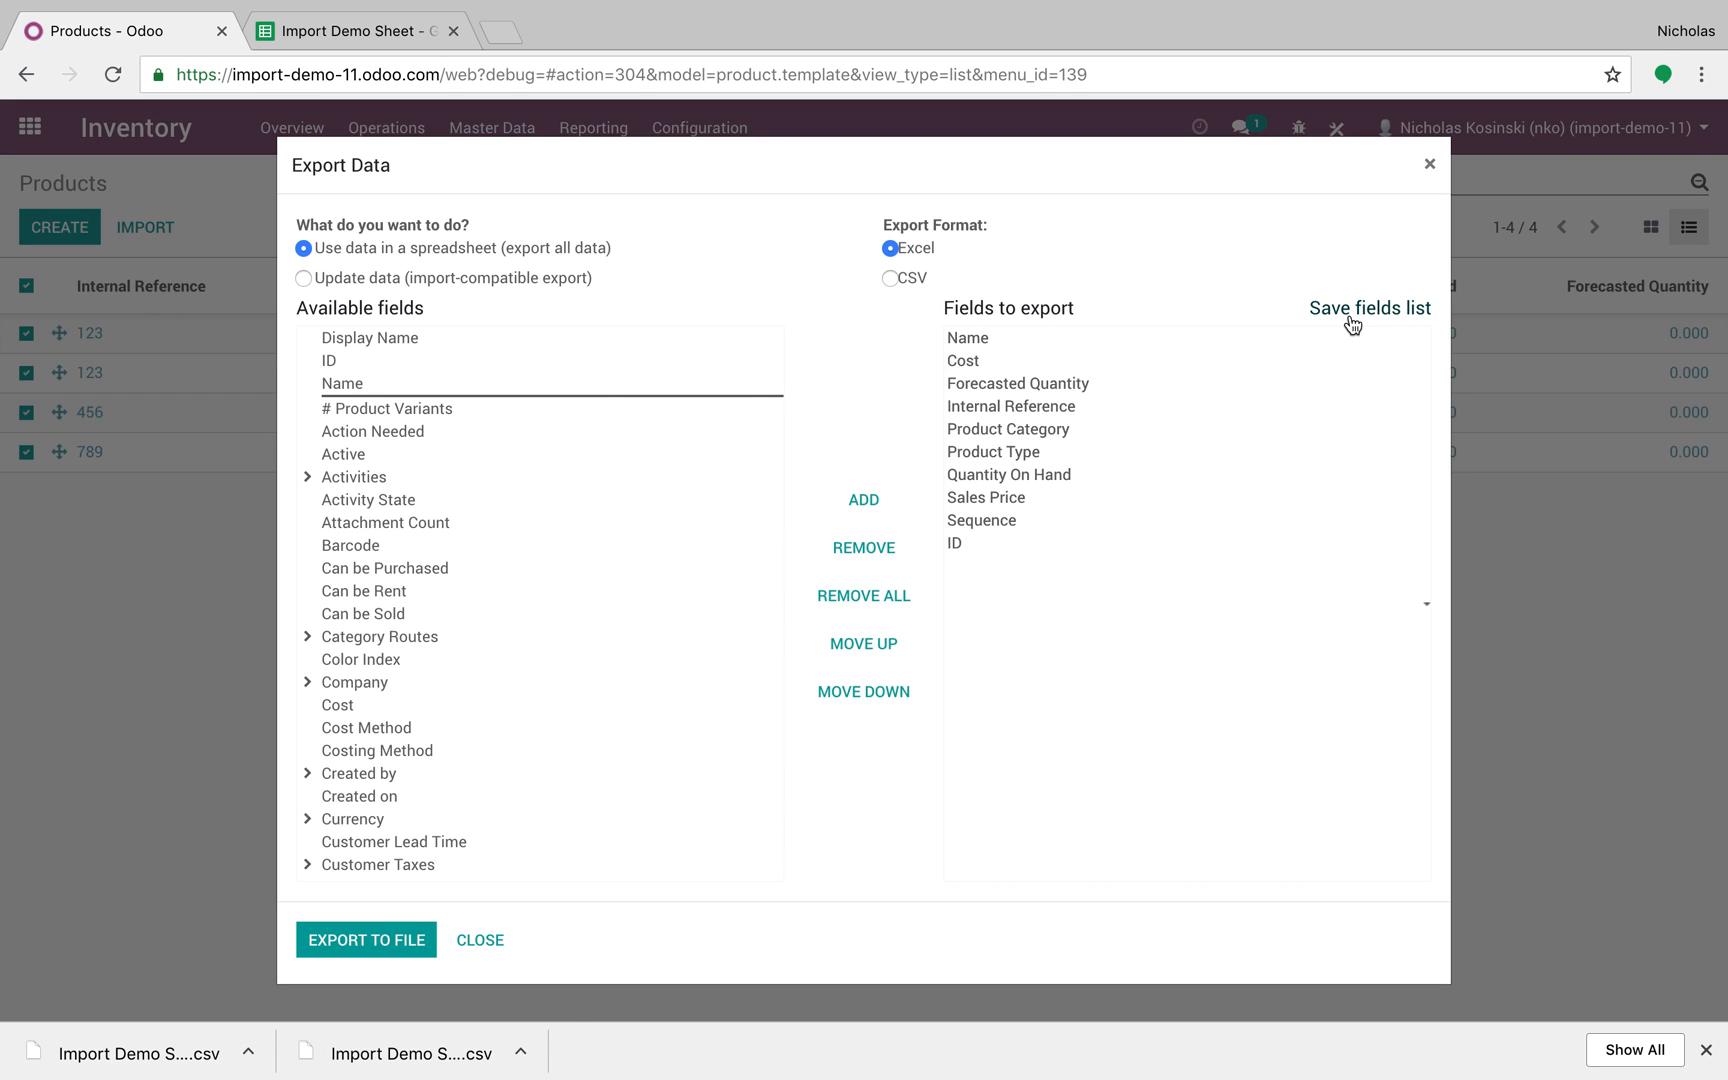
pyautogui.click(864, 596)
pyautogui.doubleClick(357, 384)
pyautogui.doubleClick(358, 369)
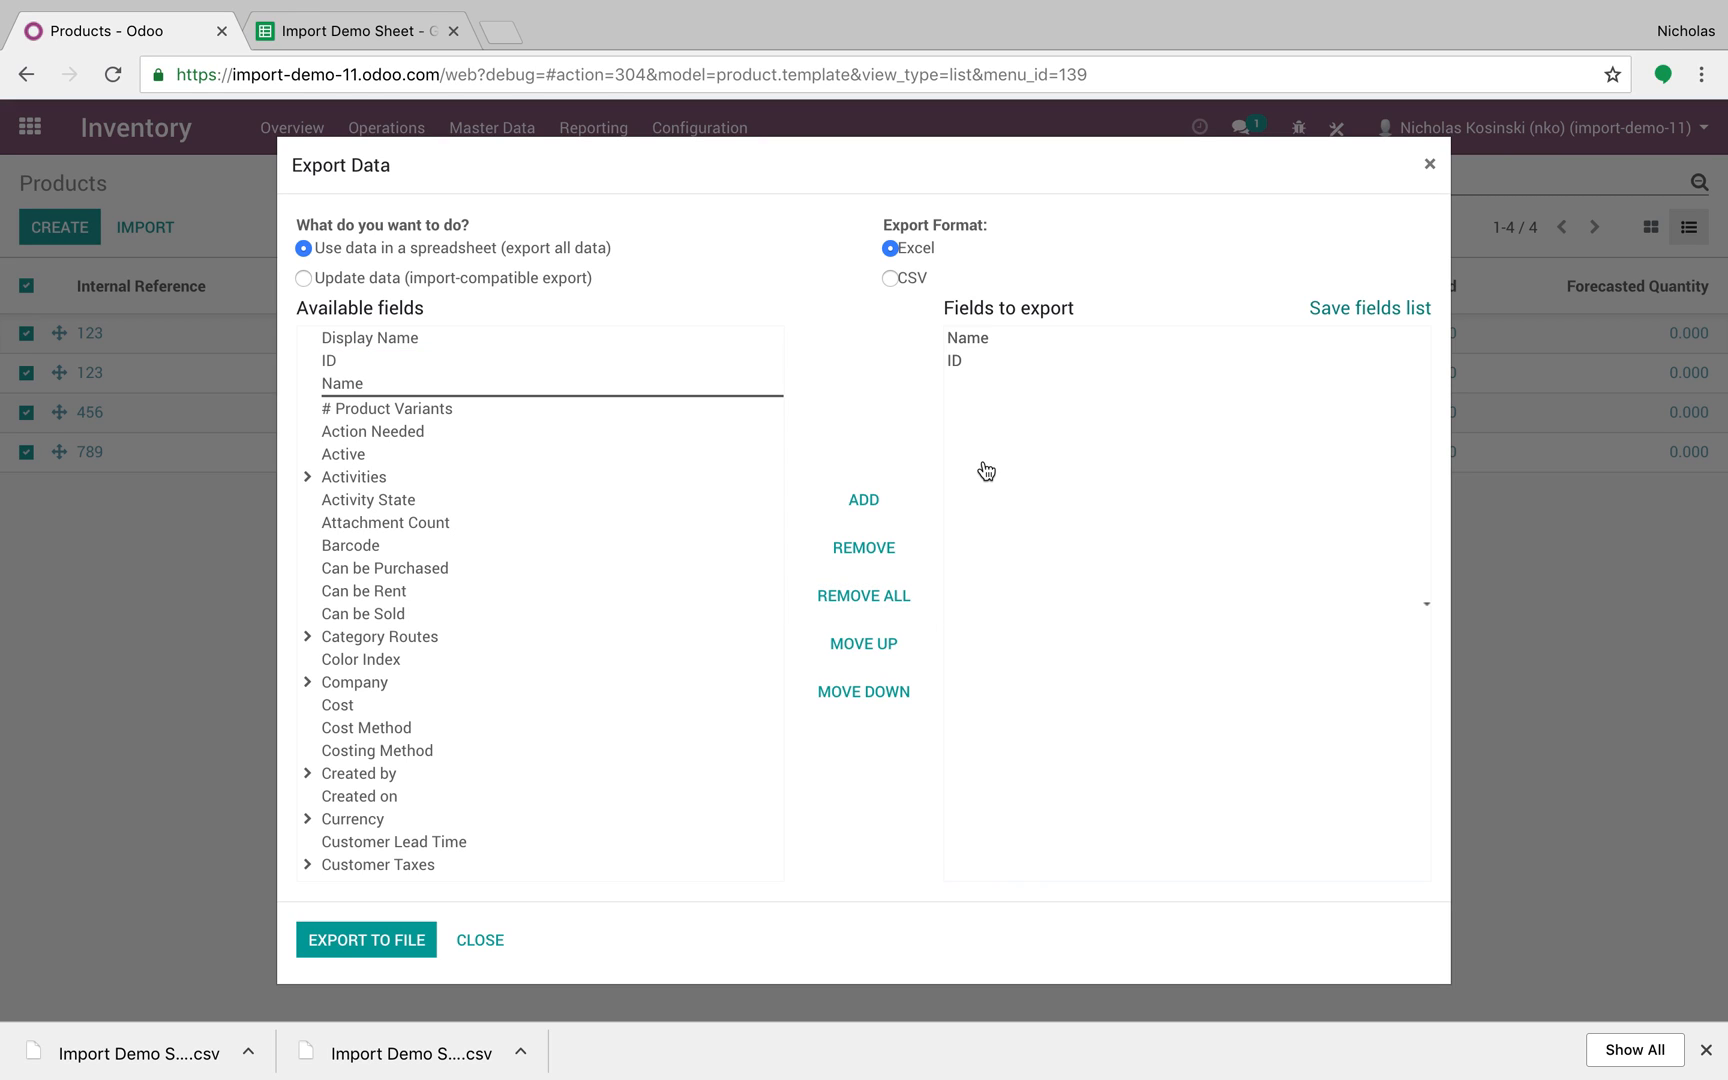
pyautogui.click(386, 942)
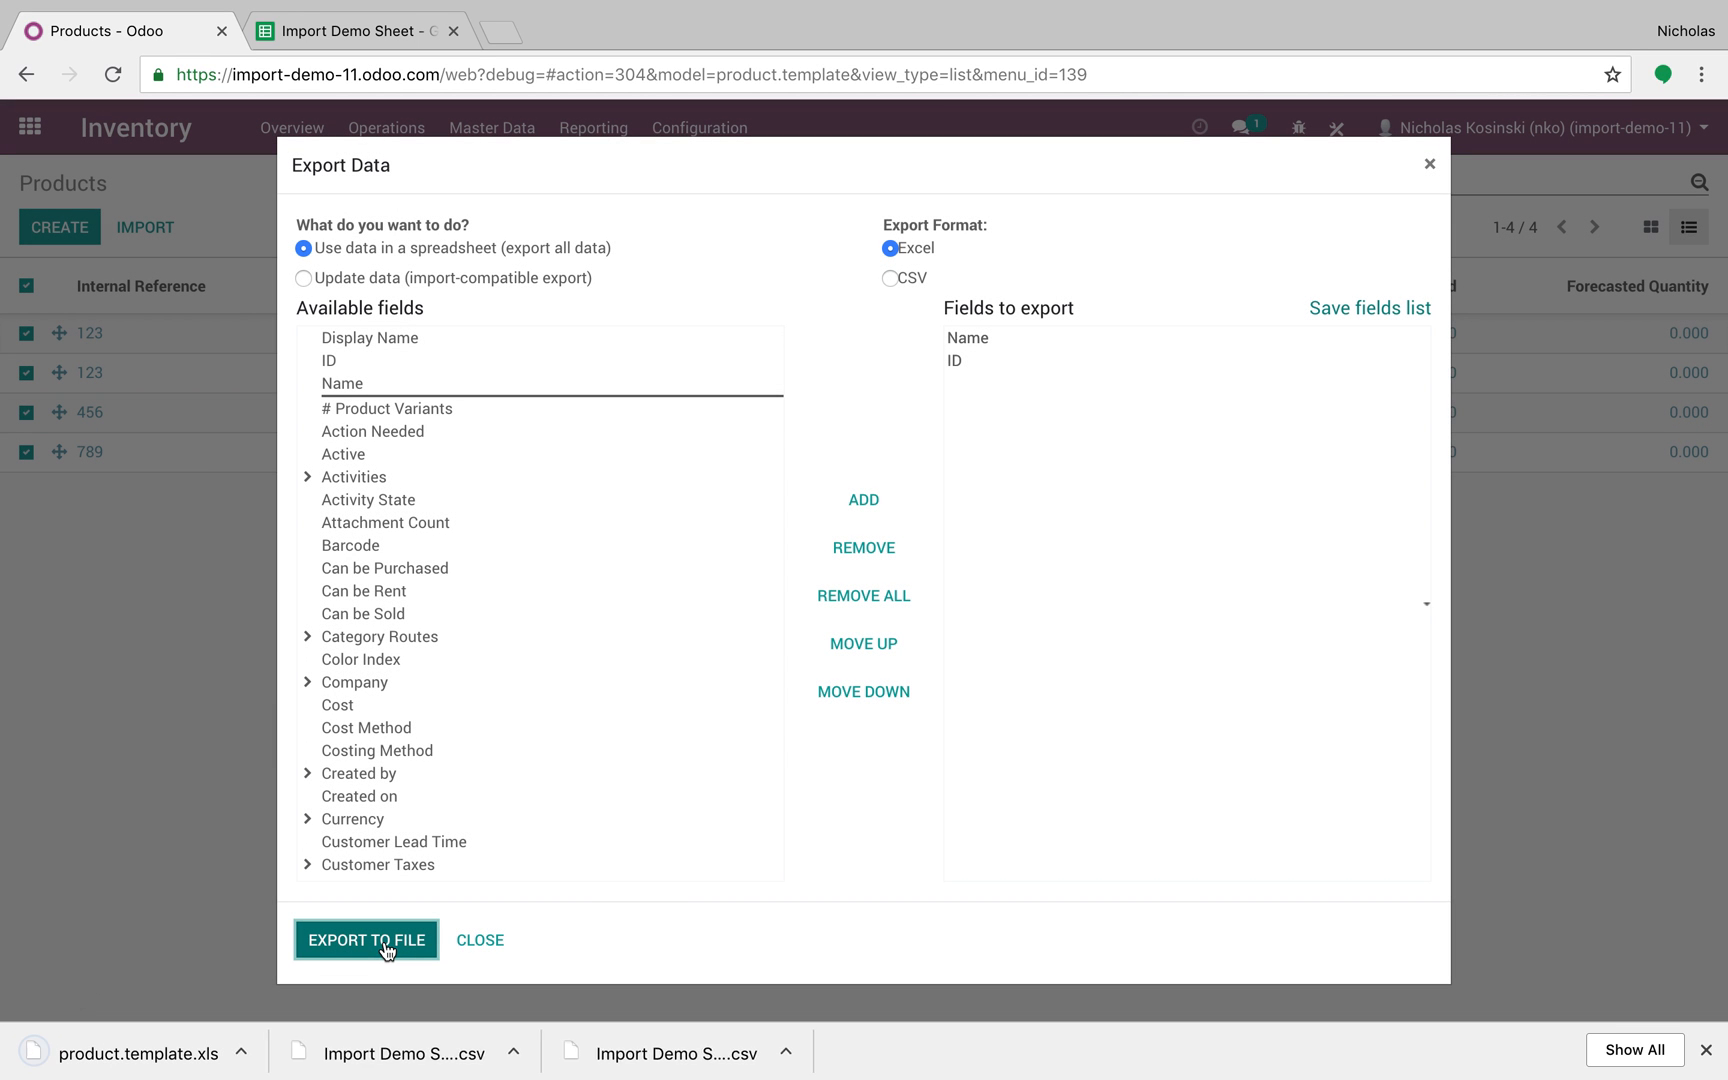
pyautogui.click(130, 1055)
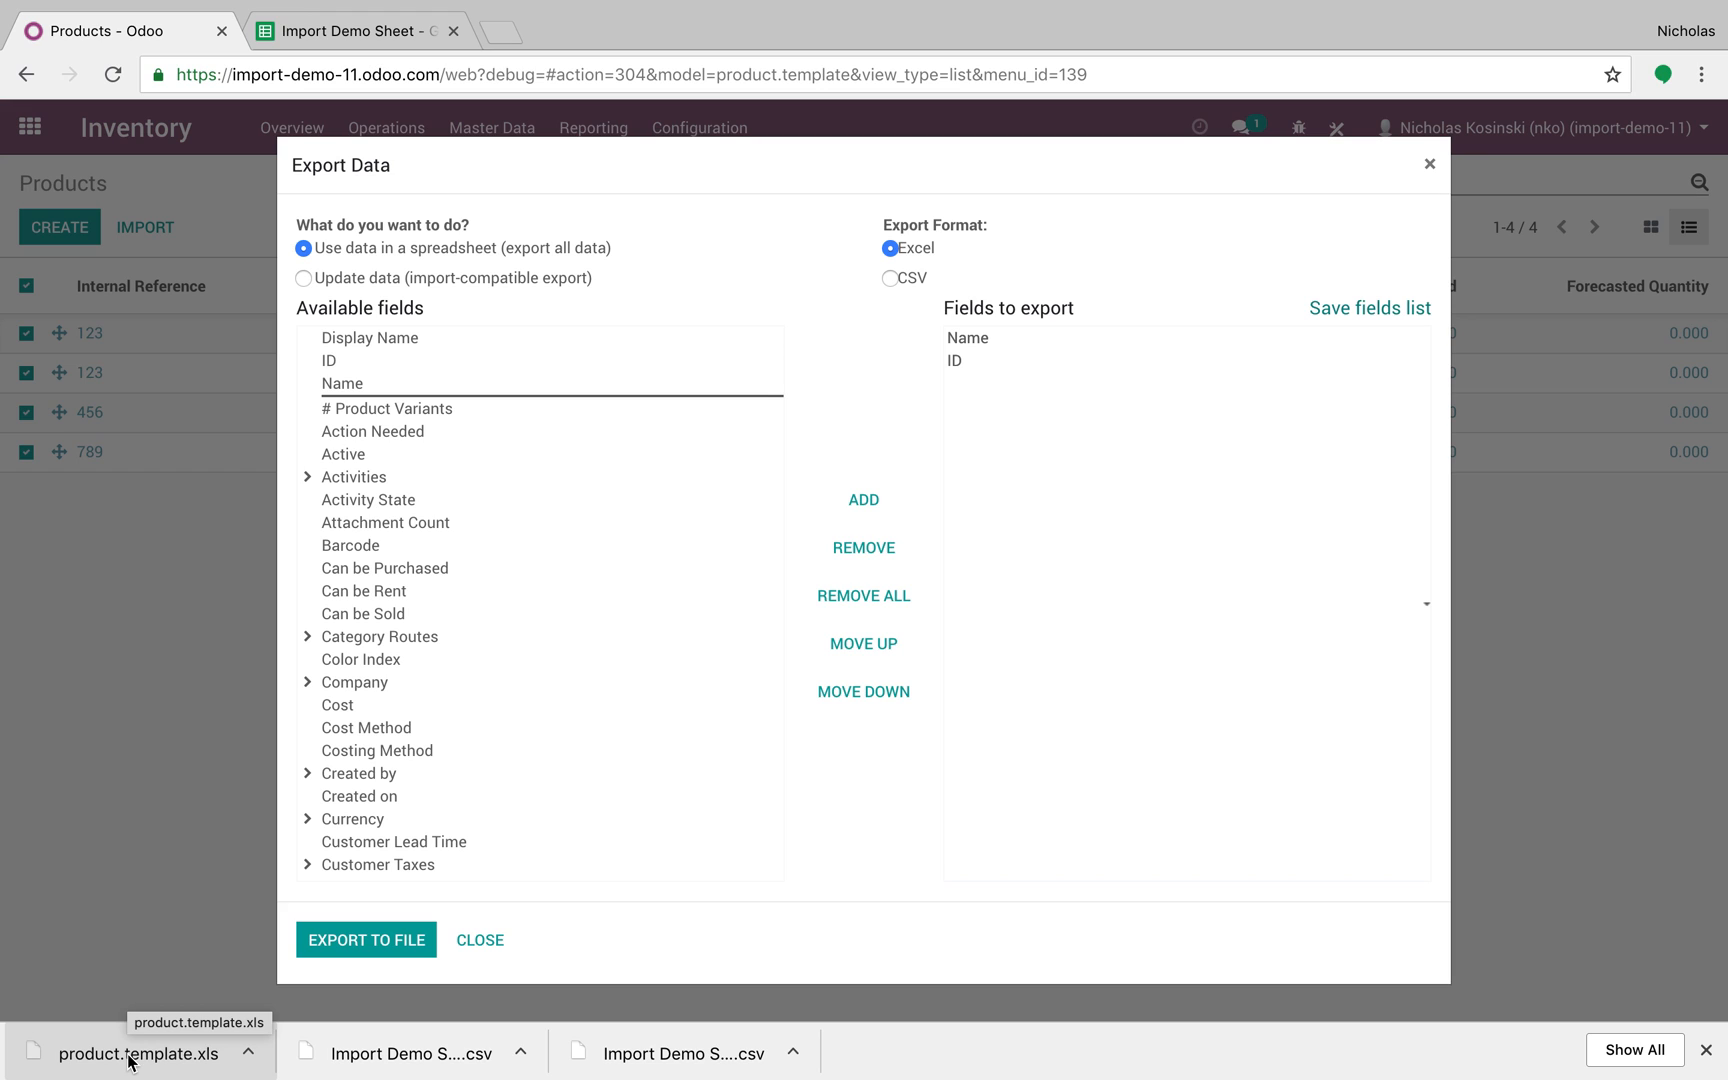
# Step: Open product.template.xls in Numbers and copy Hi Nick's Product's external ID from A2
pyautogui.click(130, 1055)
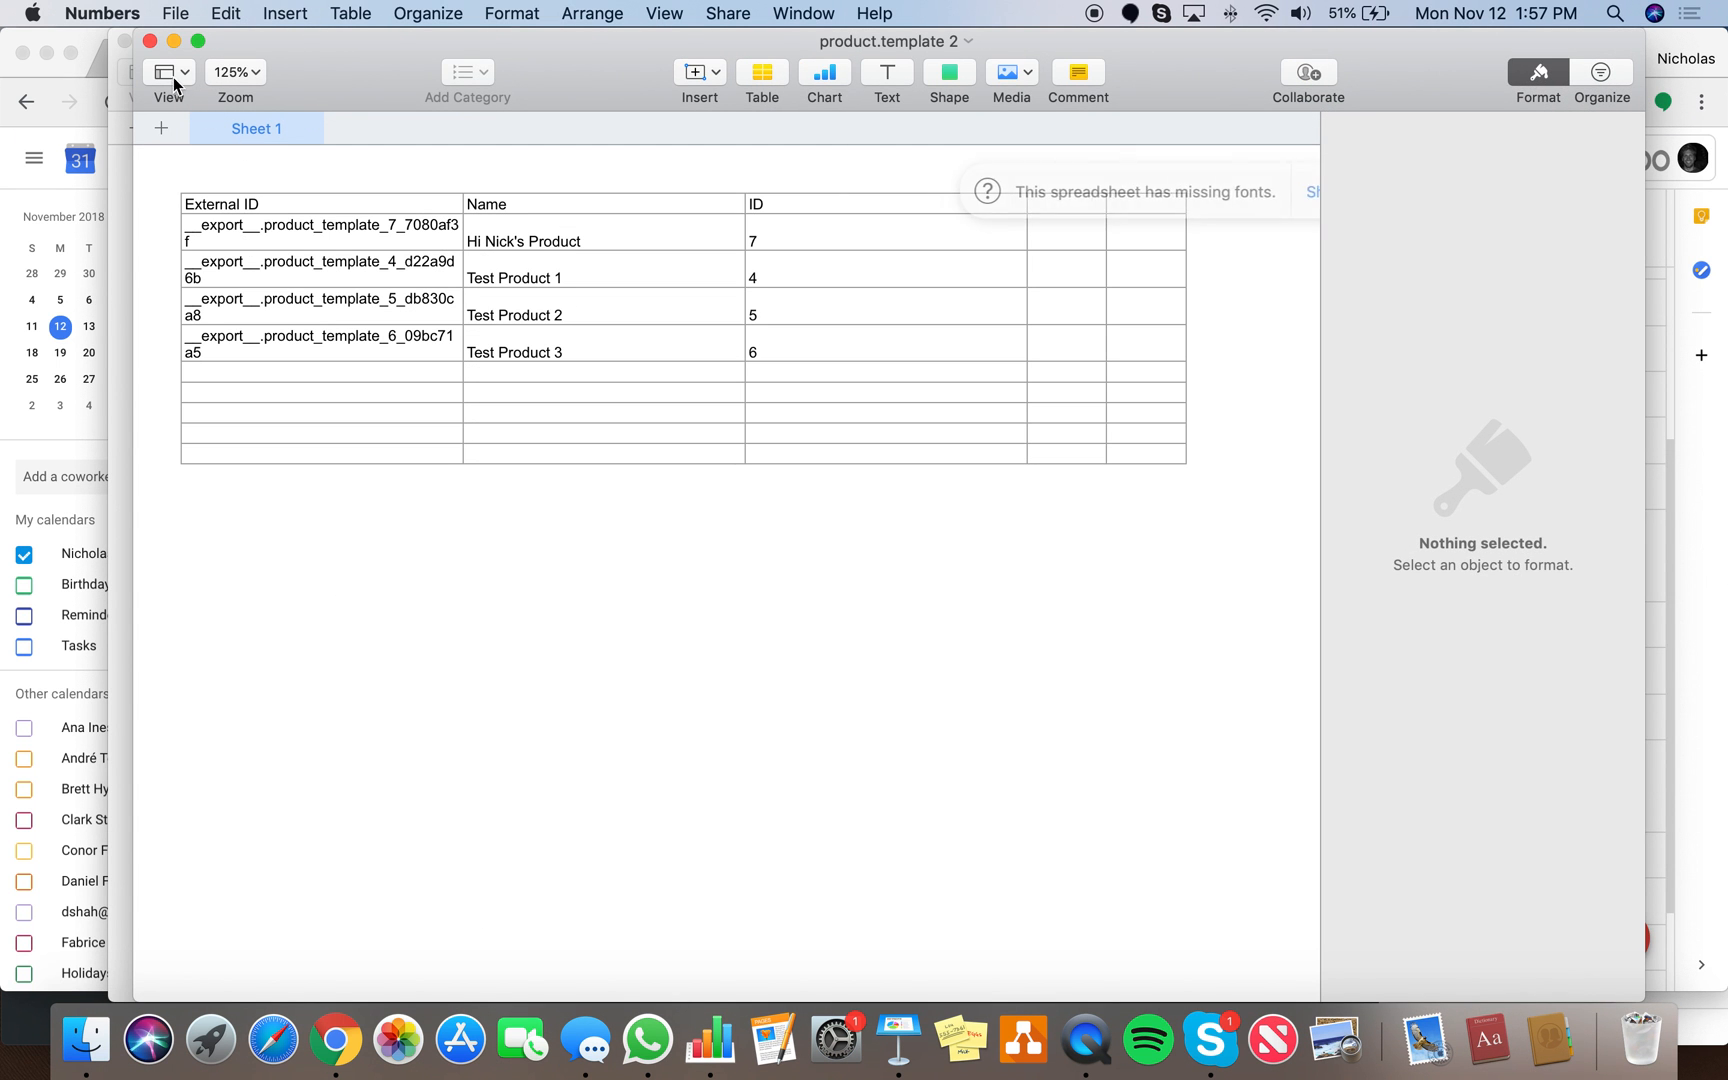
pyautogui.click(149, 41)
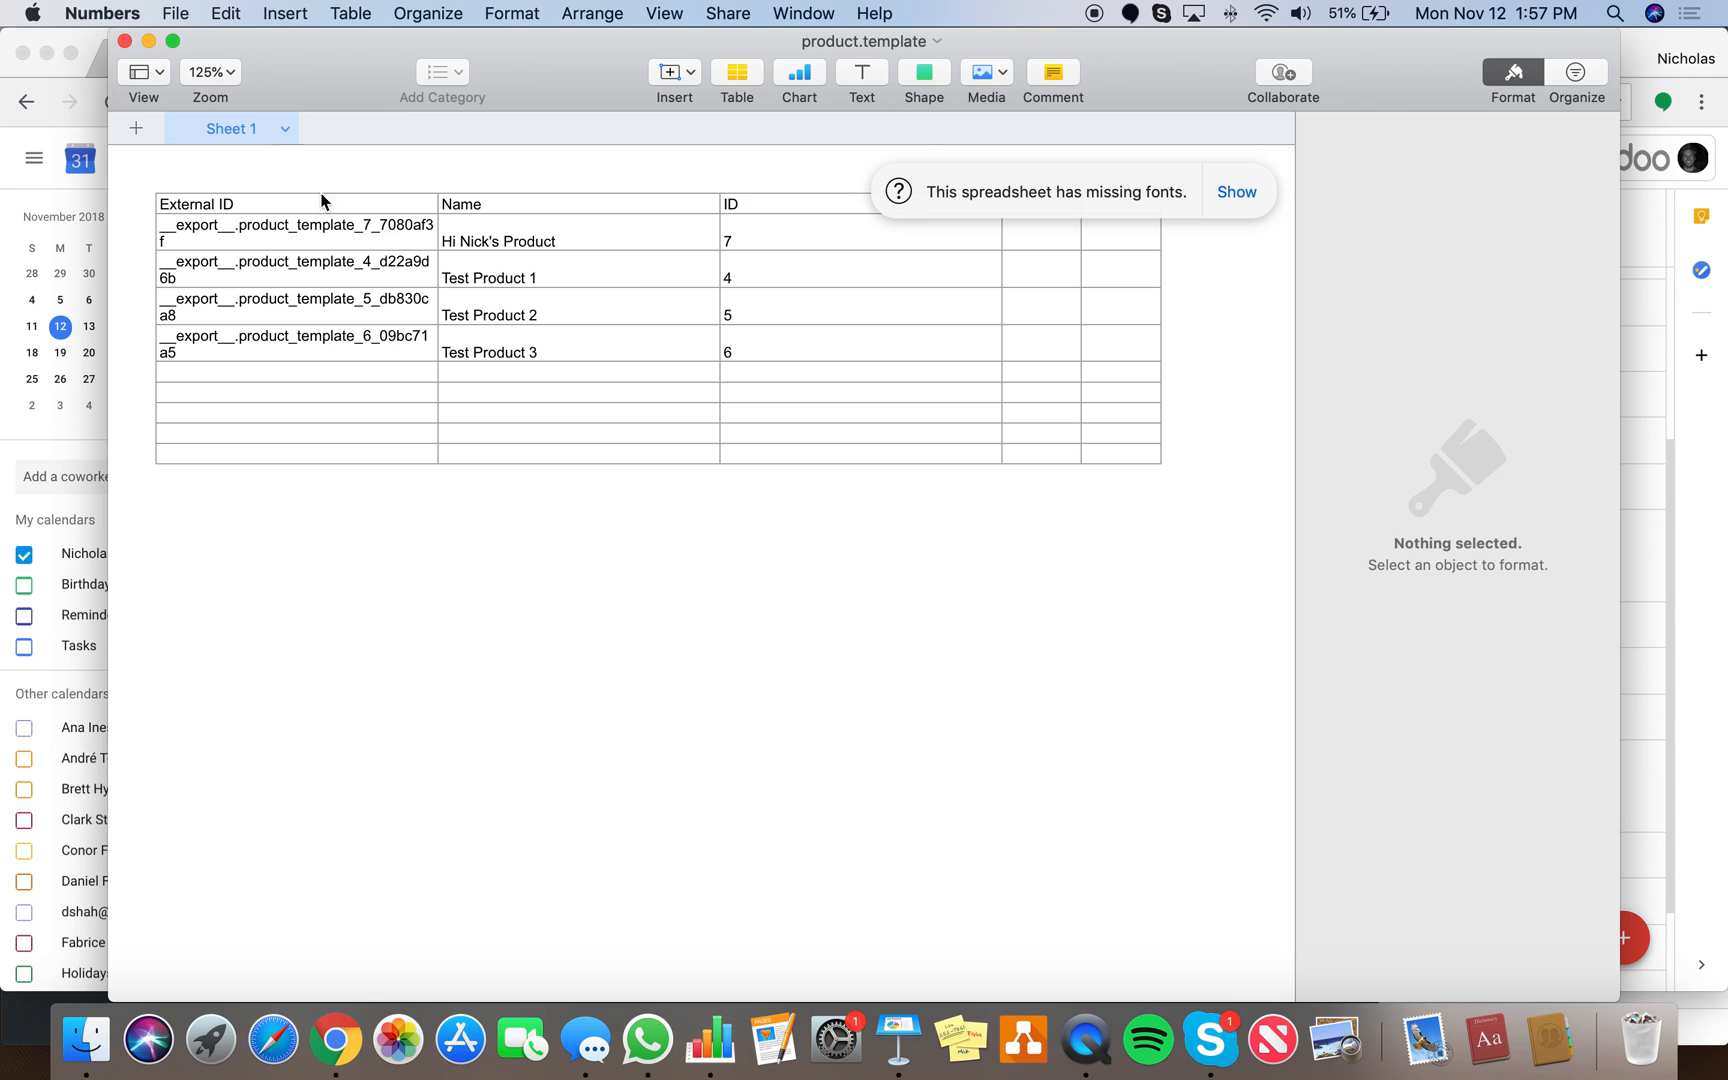
pyautogui.click(372, 245)
pyautogui.click(372, 290)
pyautogui.click(347, 248)
pyautogui.press('super+c')
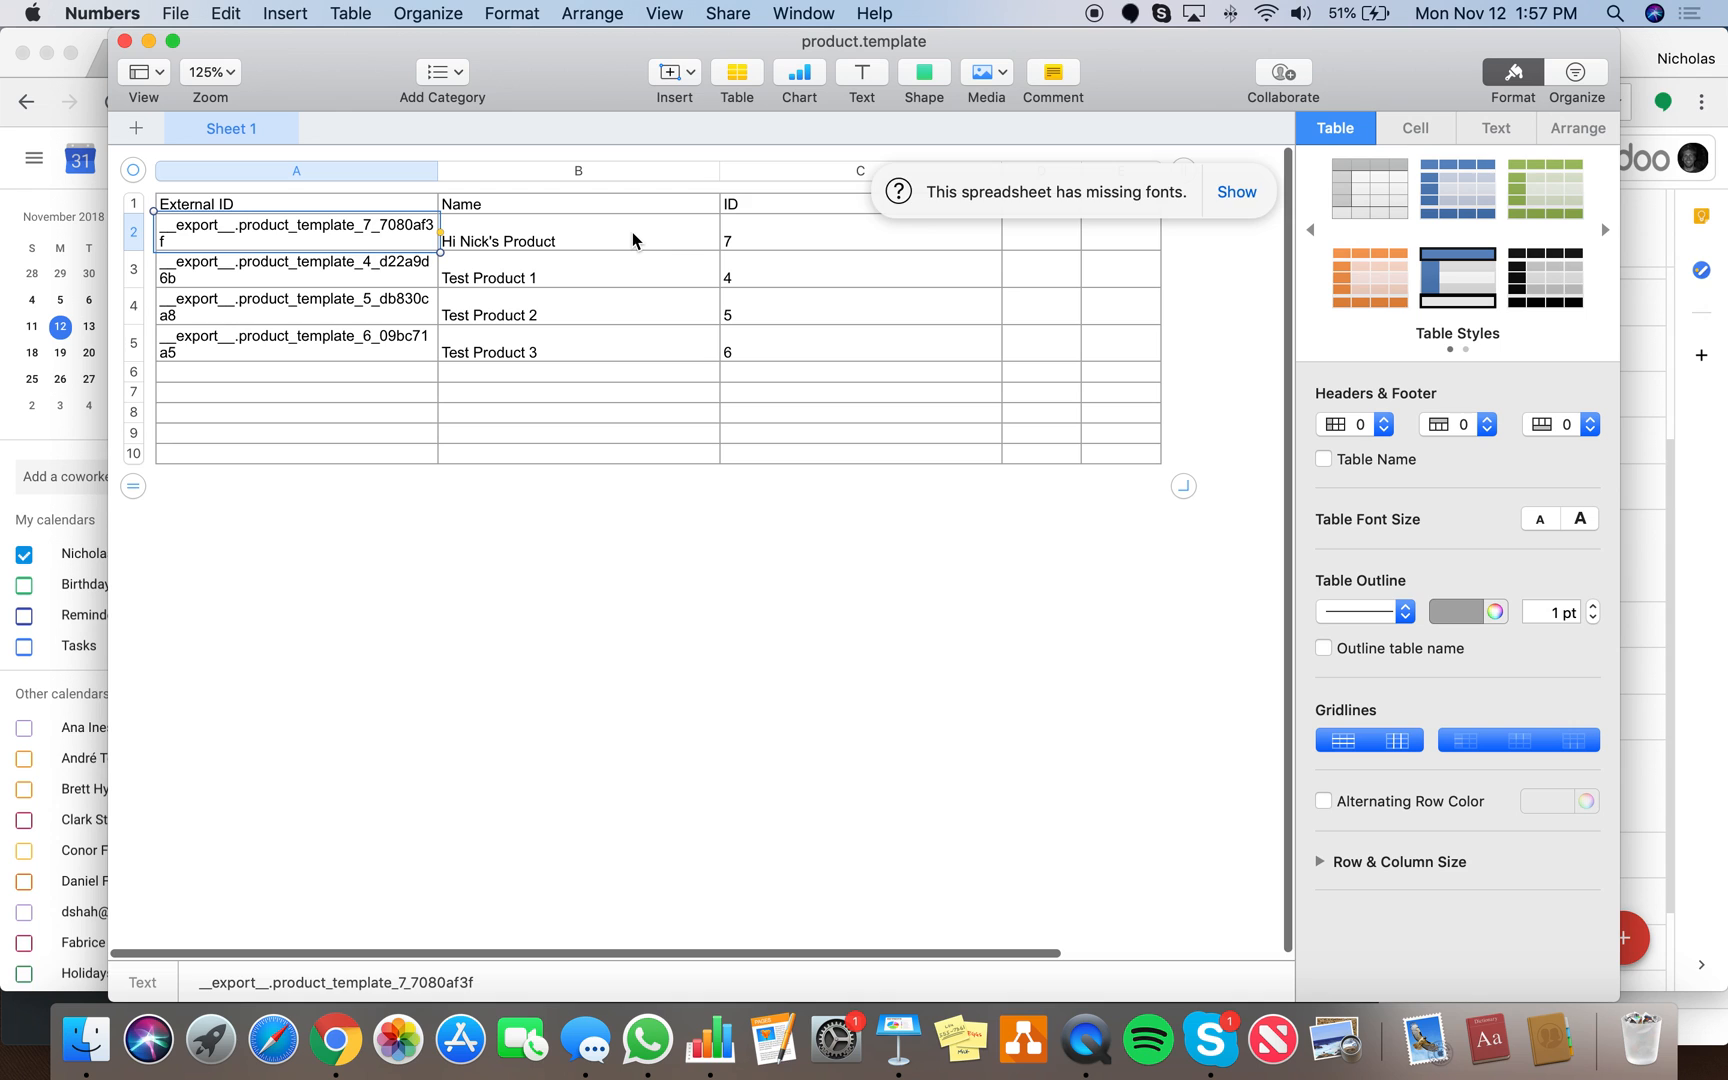
pyautogui.hotkey('ctrl', 'Right')
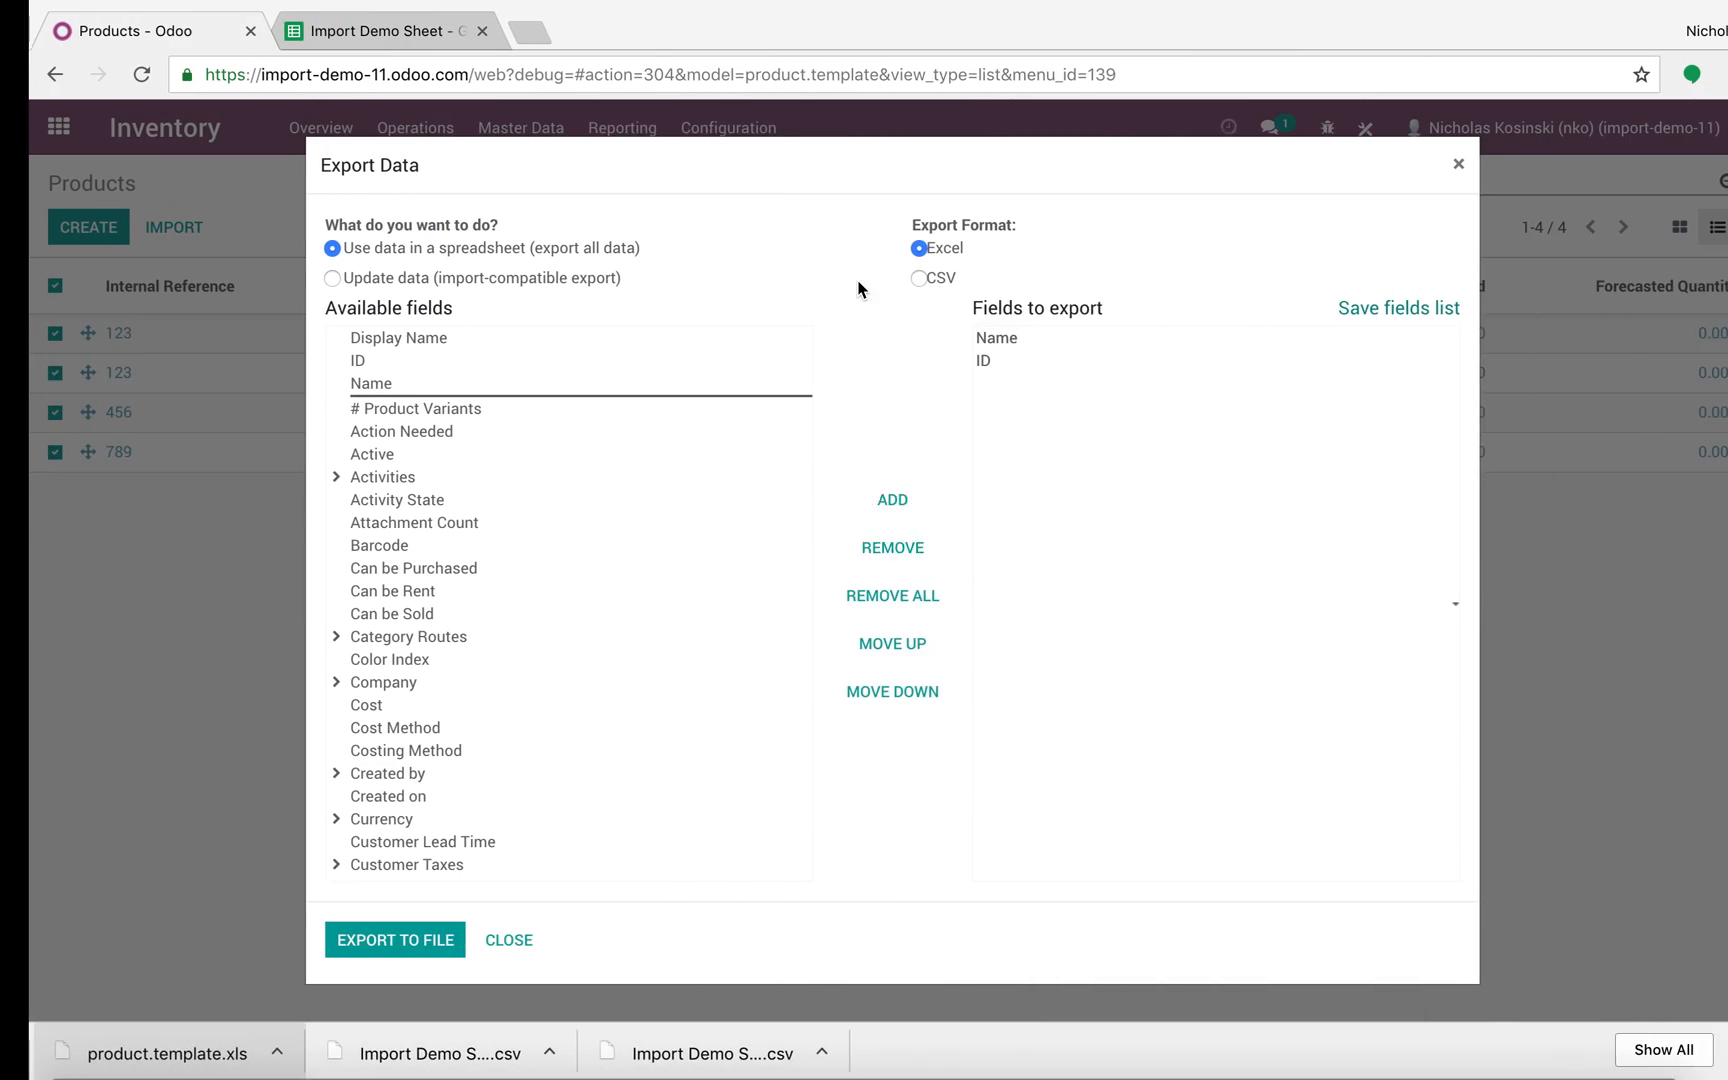
# Step: Insert a blank column before x_studio_test_field_1 in the Import Demo Sheet
pyautogui.click(484, 938)
pyautogui.click(340, 36)
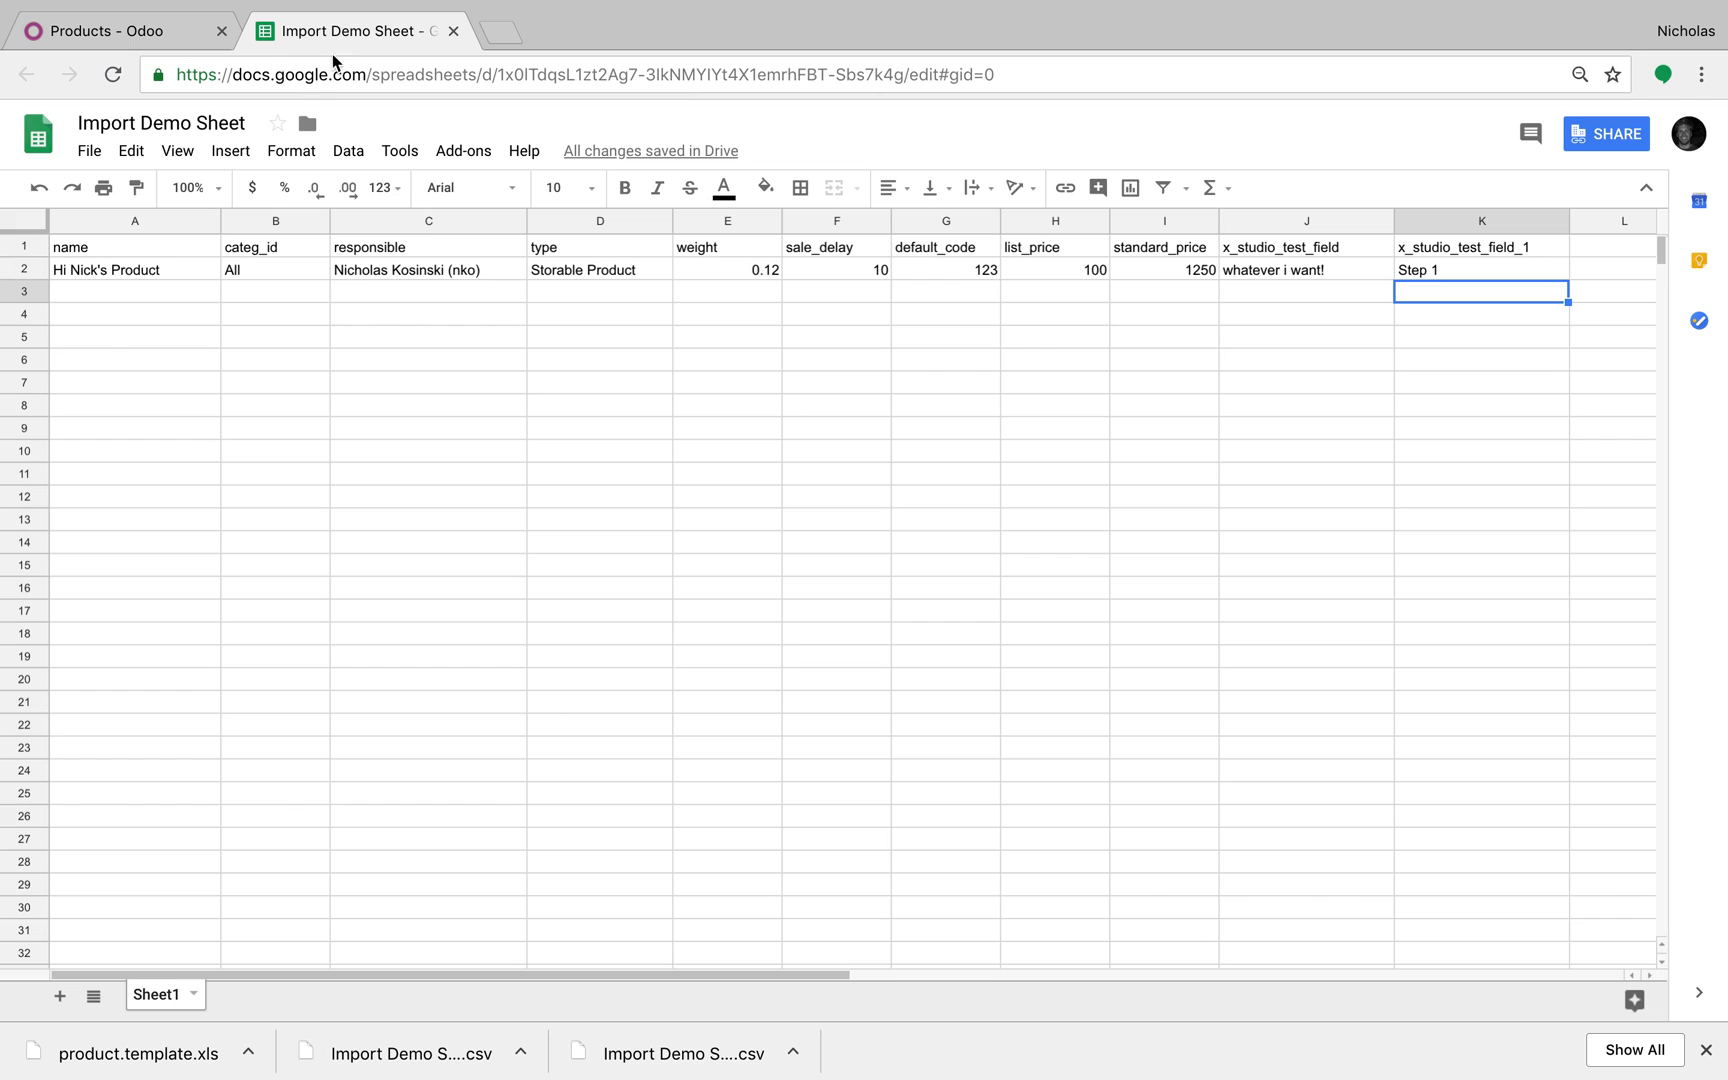
pyautogui.rightClick(83, 233)
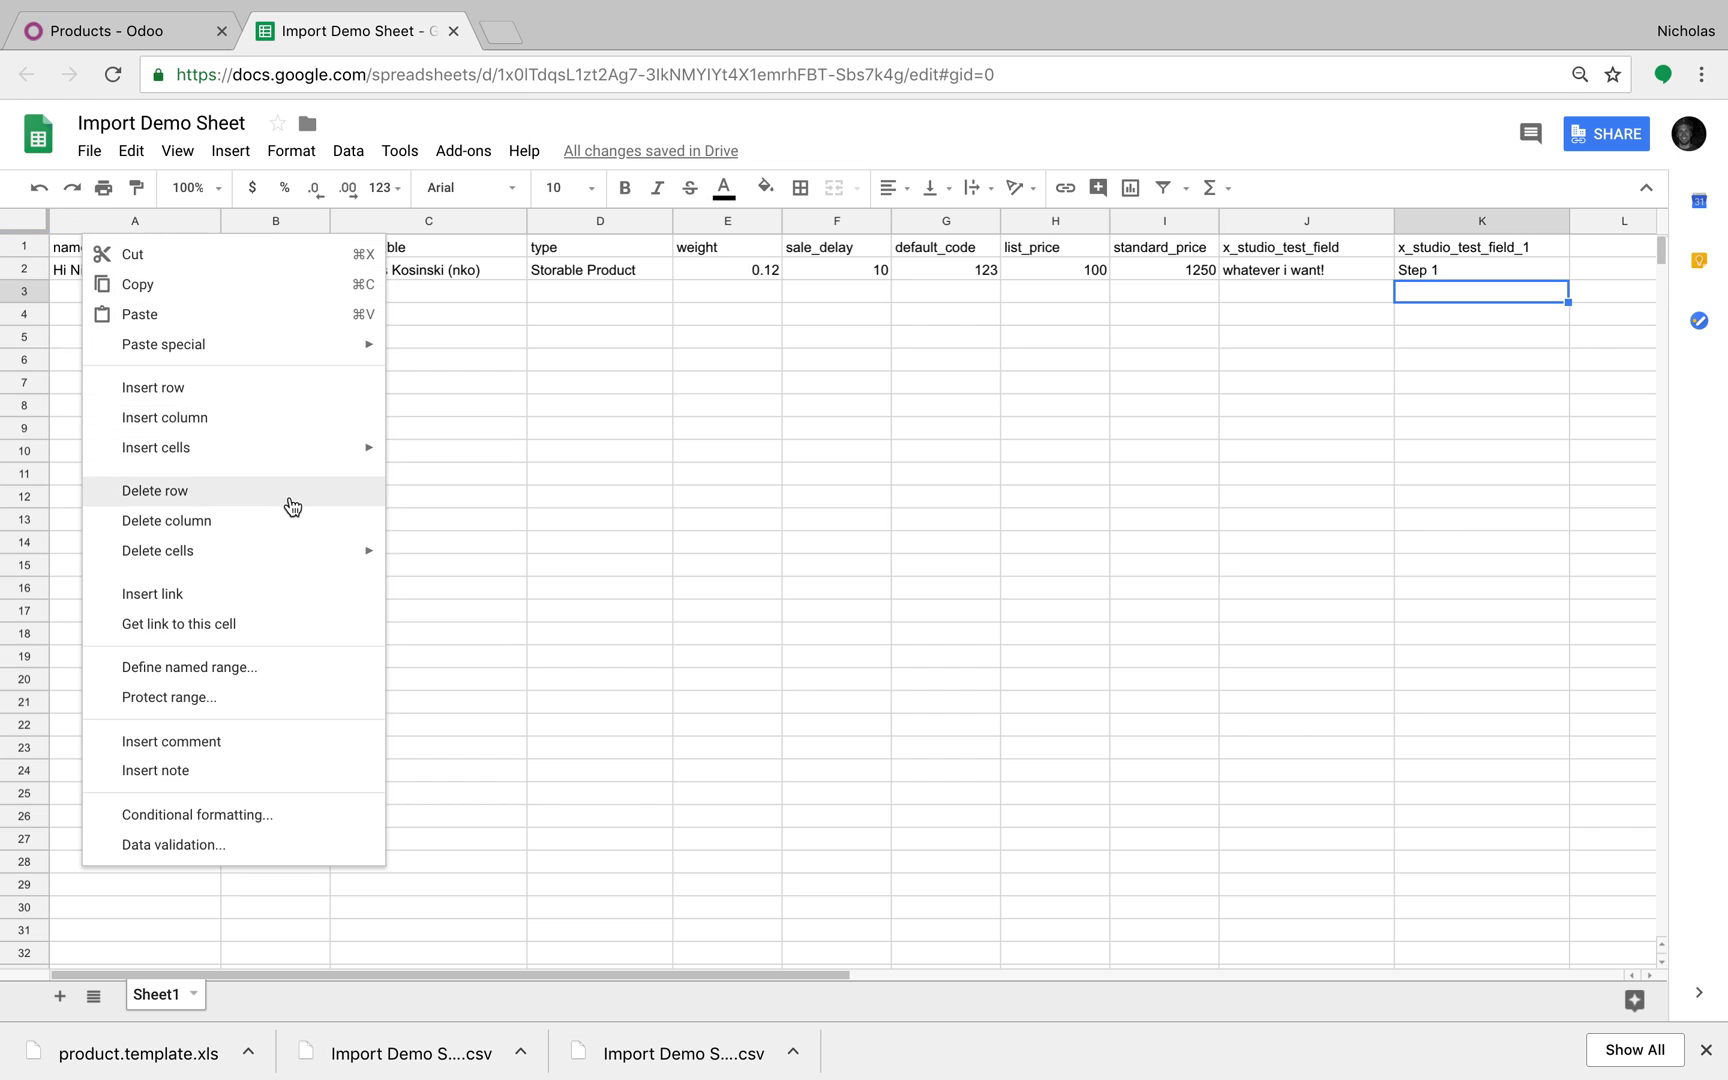
pyautogui.moveTo(322, 446)
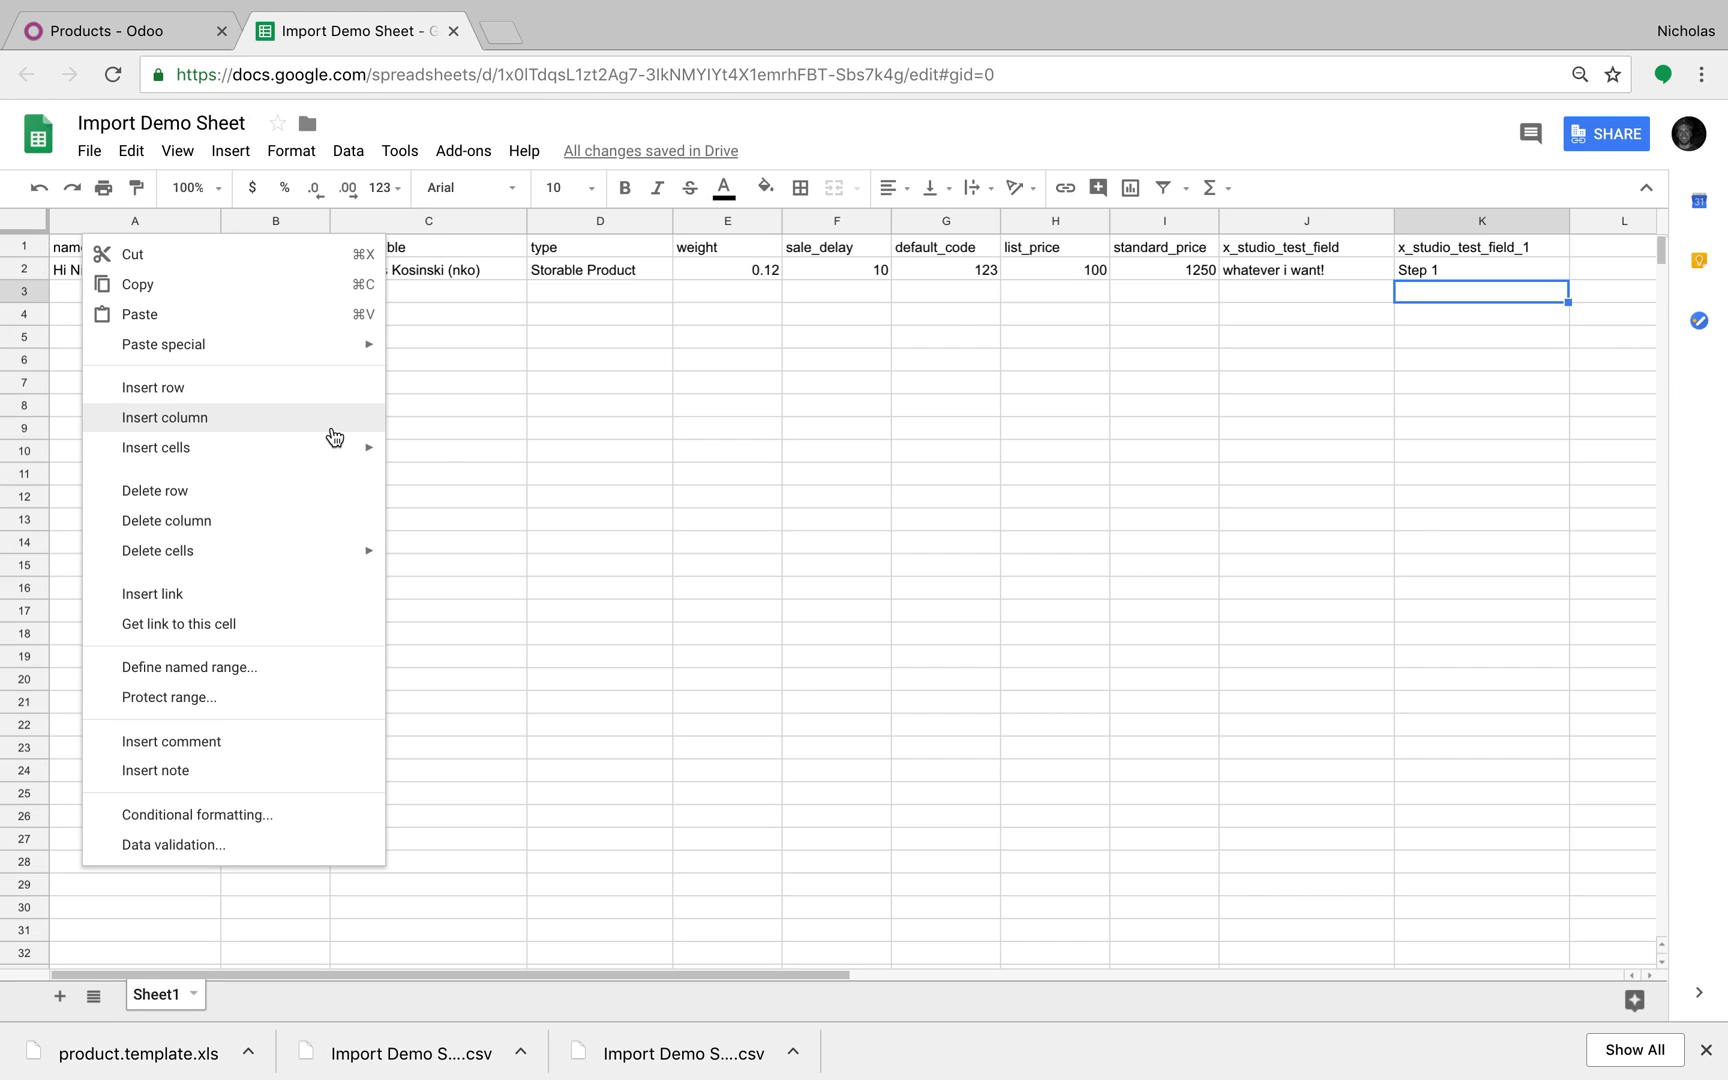
pyautogui.click(334, 437)
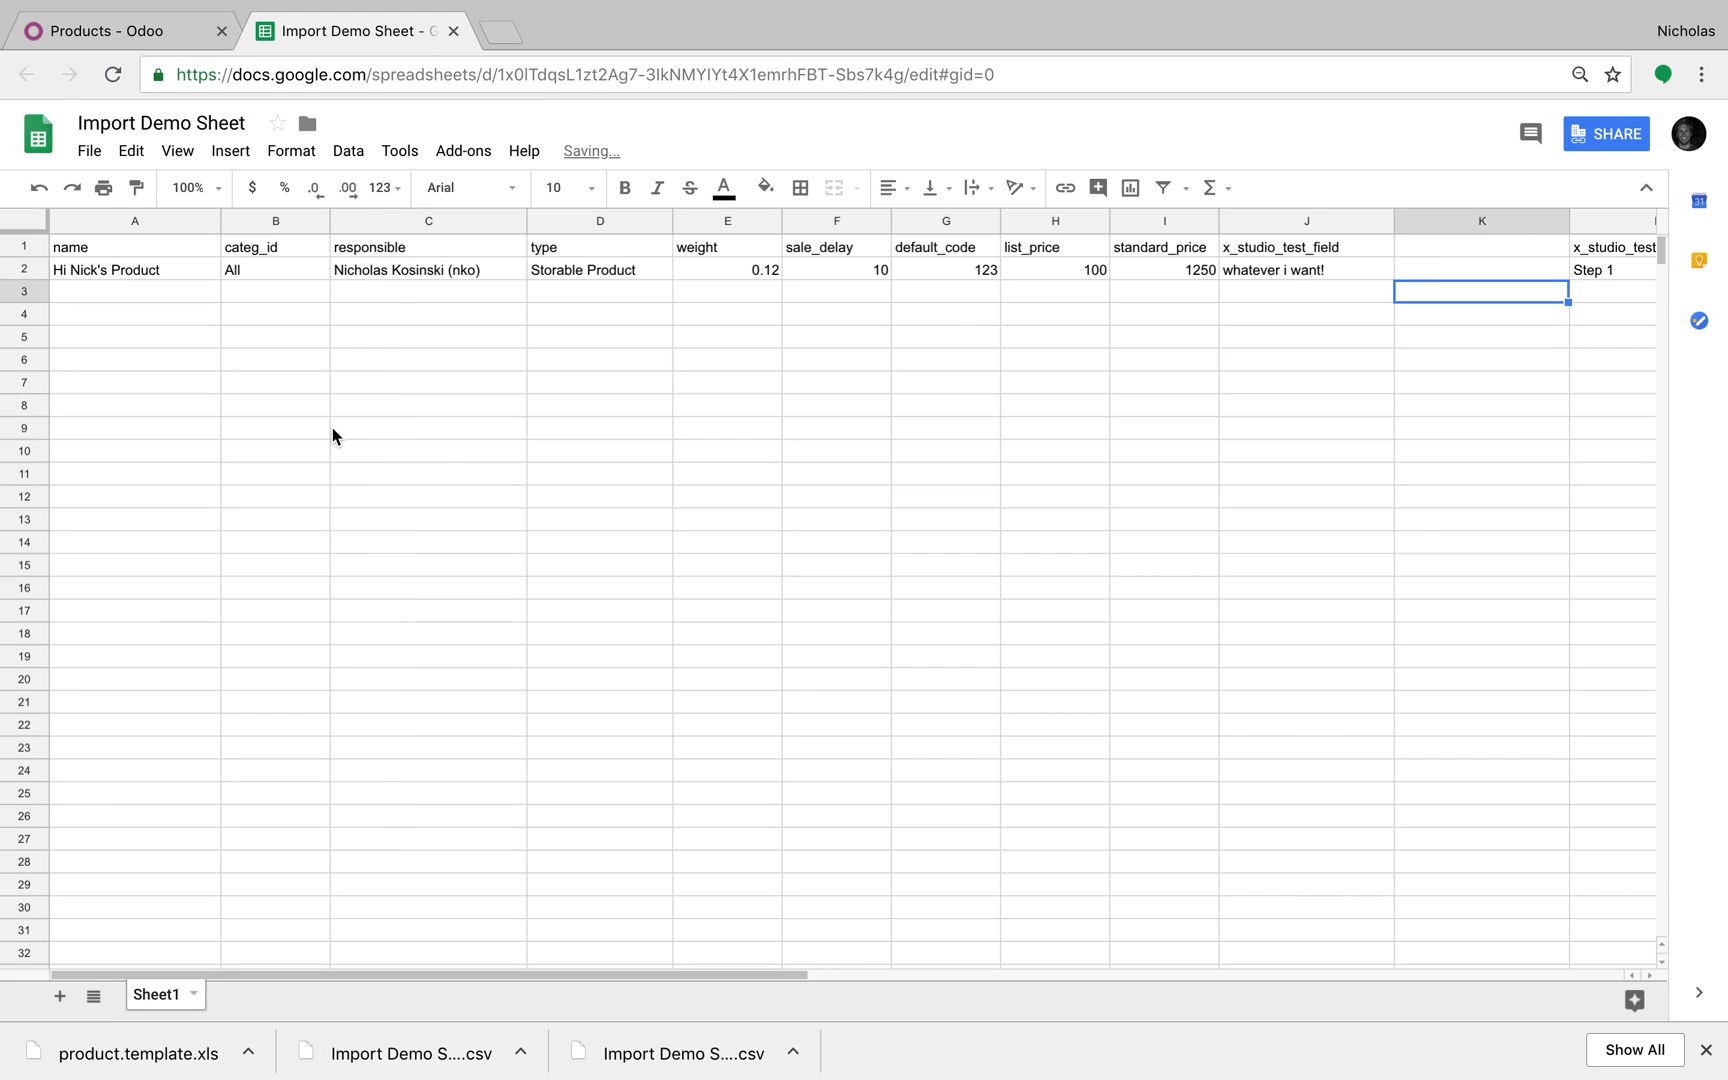
# Step: Put the exported external ID in K2 under a new 'id' header in K1
pyautogui.click(1460, 221)
pyautogui.click(1459, 246)
pyautogui.hotkey('ctrl', 'v')
pyautogui.click(1446, 314)
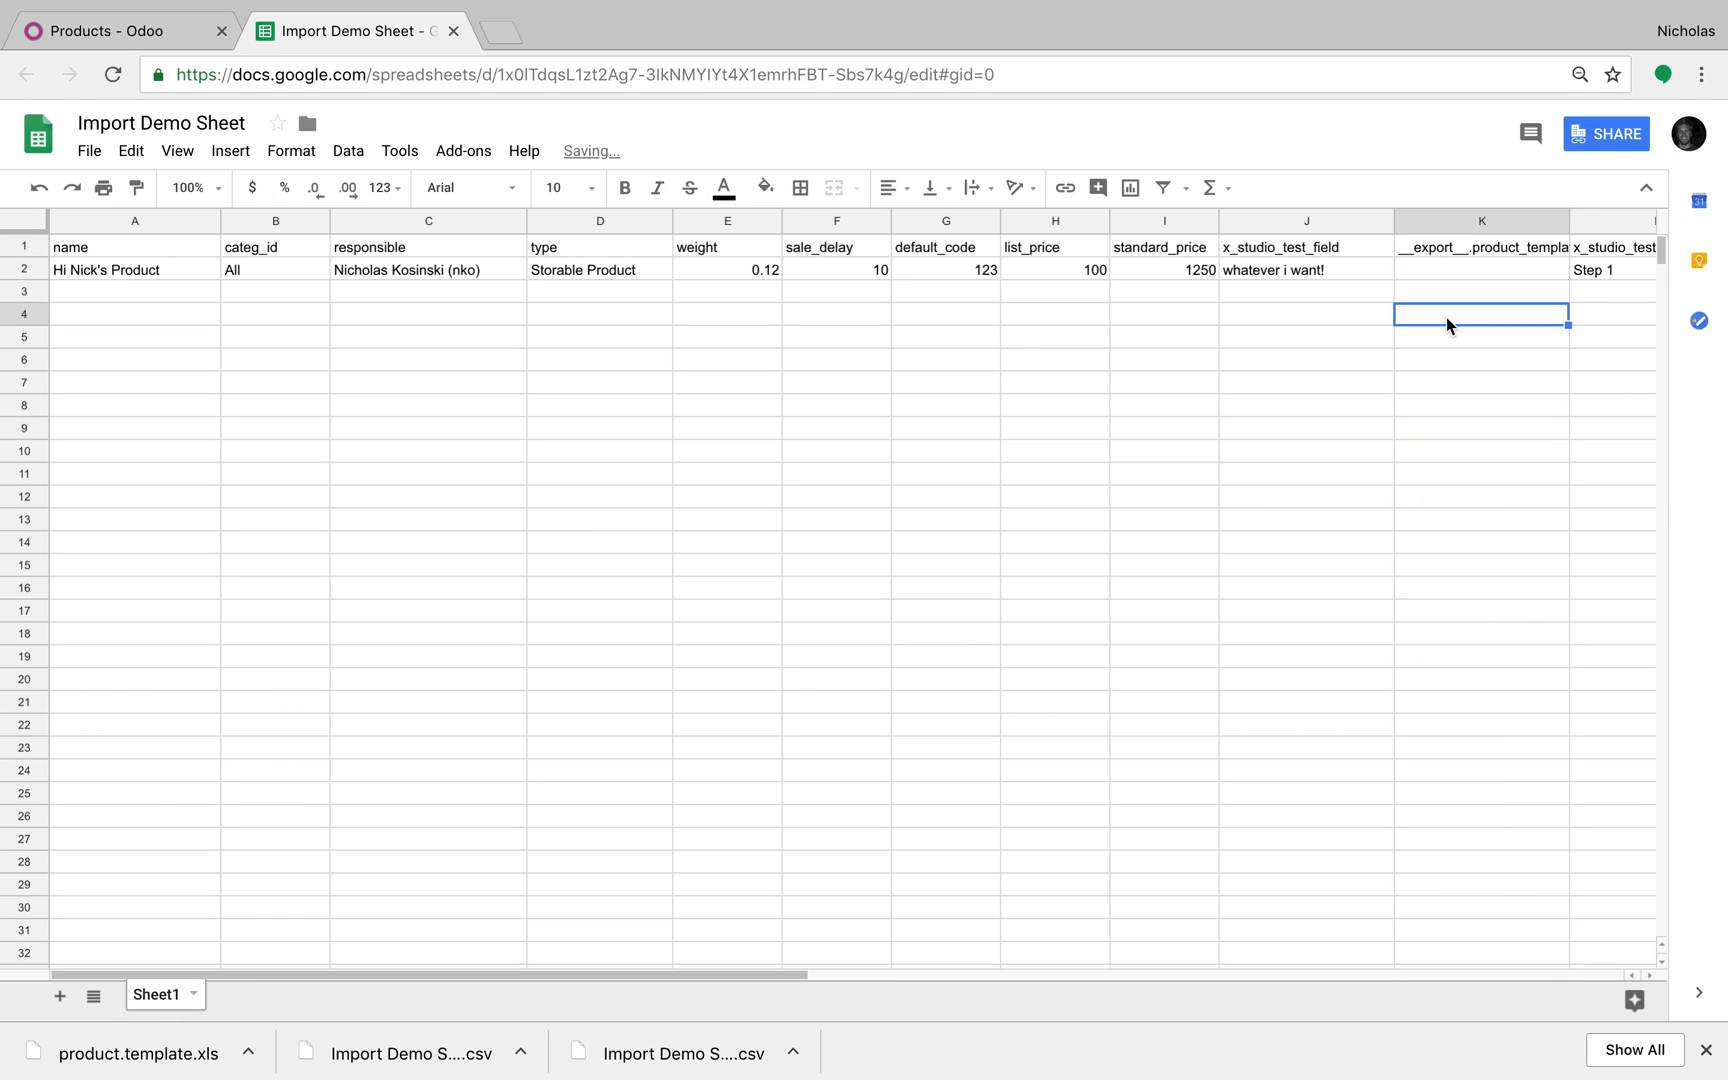
pyautogui.click(1473, 243)
pyautogui.hotkey('ctrl', 'x')
pyautogui.click(1458, 279)
pyautogui.hotkey('ctrl', 'v')
pyautogui.click(1458, 250)
pyautogui.write('id')
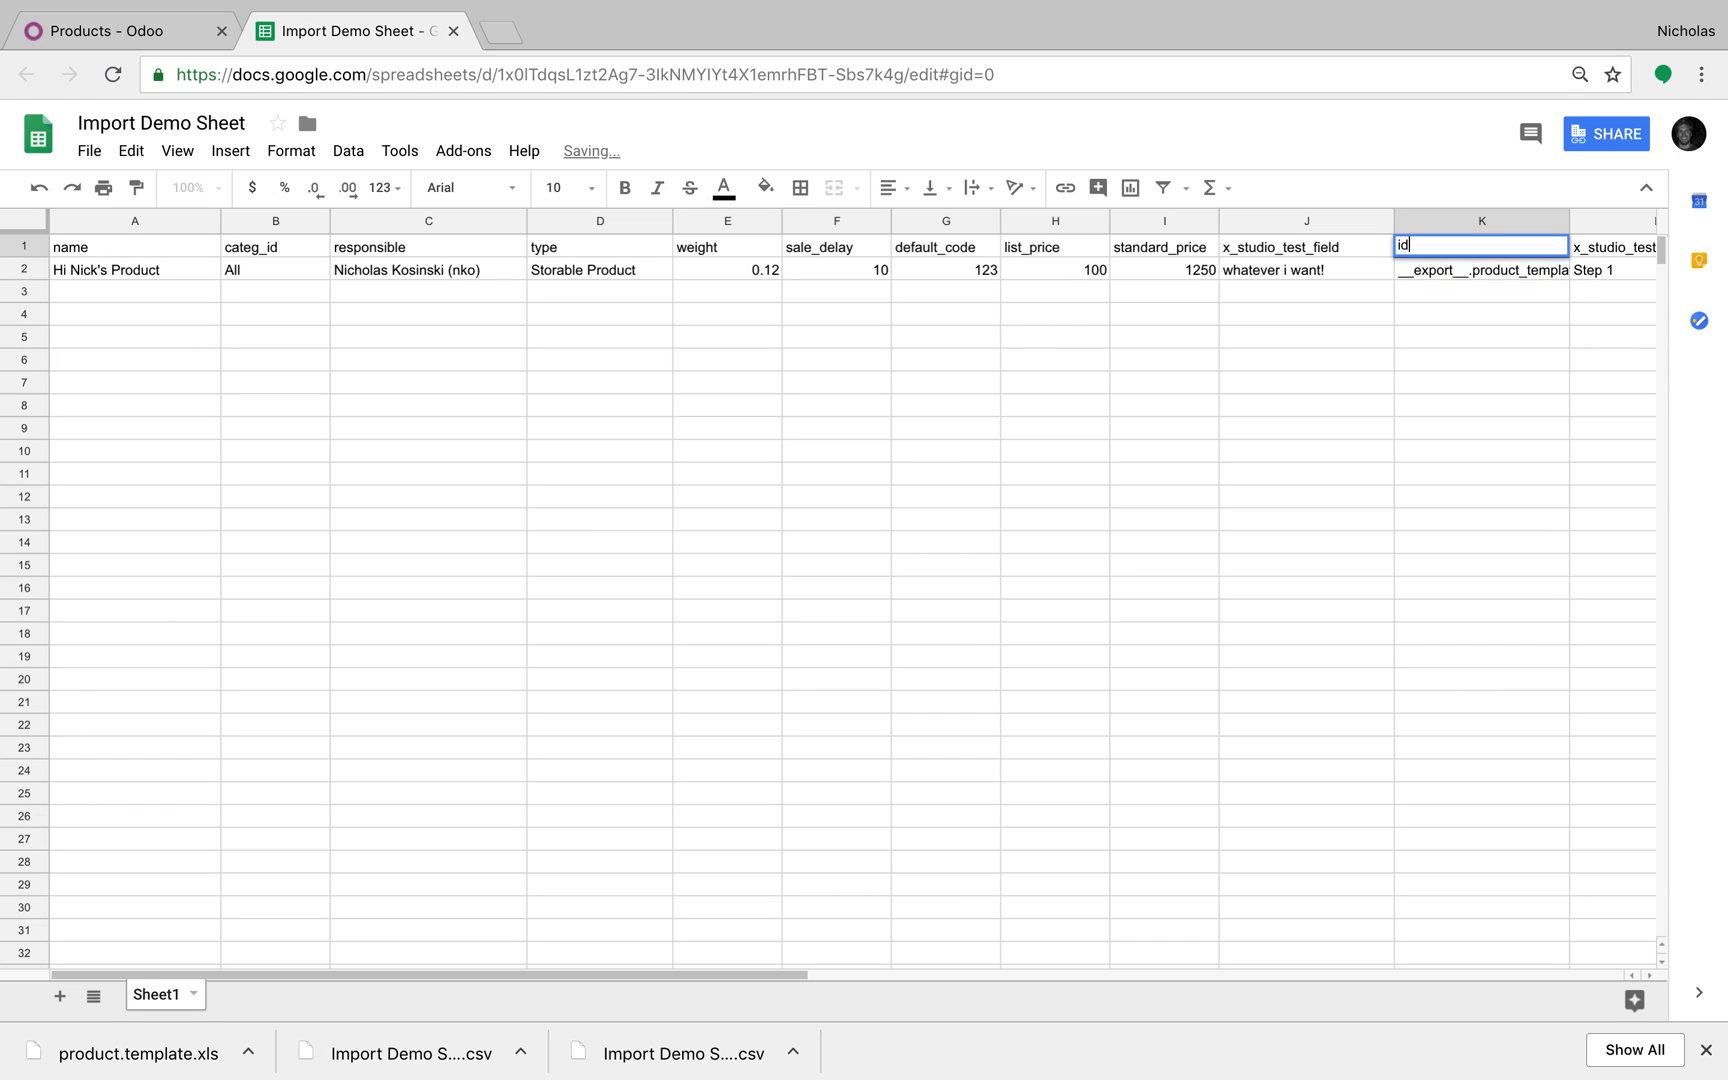
pyautogui.press('Return')
# Step: Download the sheet as a CSV file
pyautogui.click(88, 151)
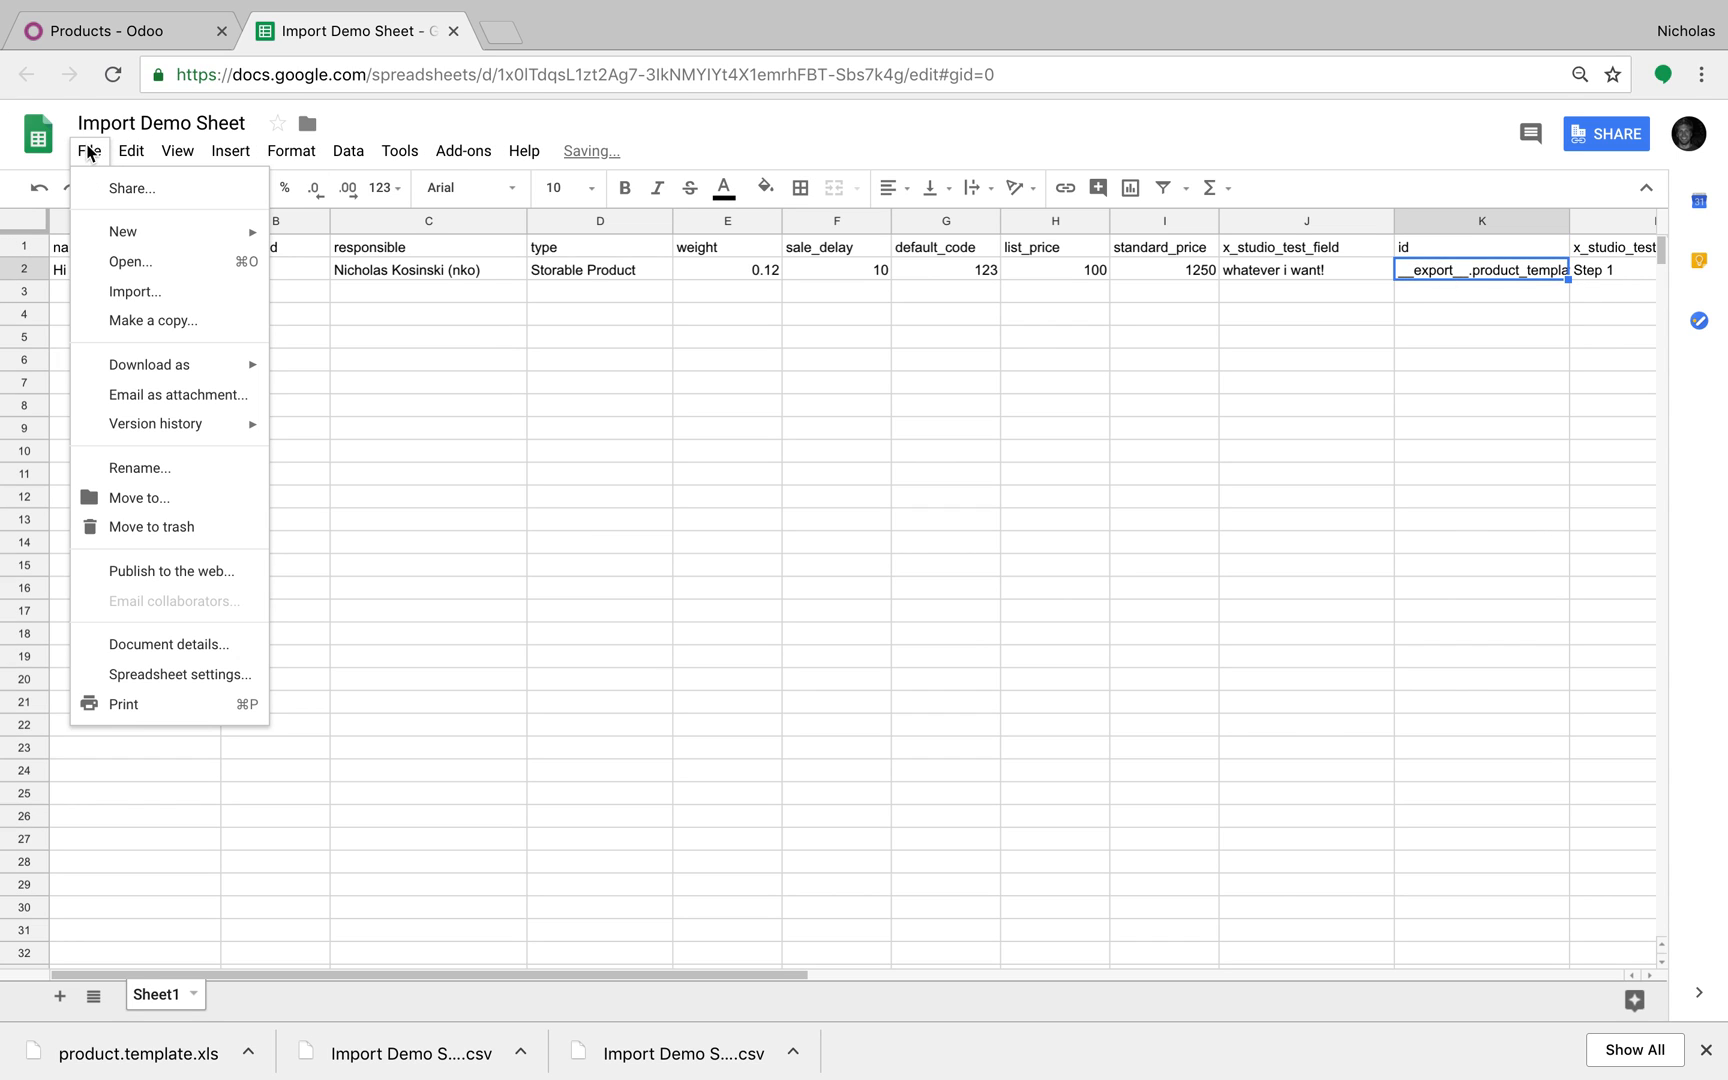
pyautogui.moveTo(175, 368)
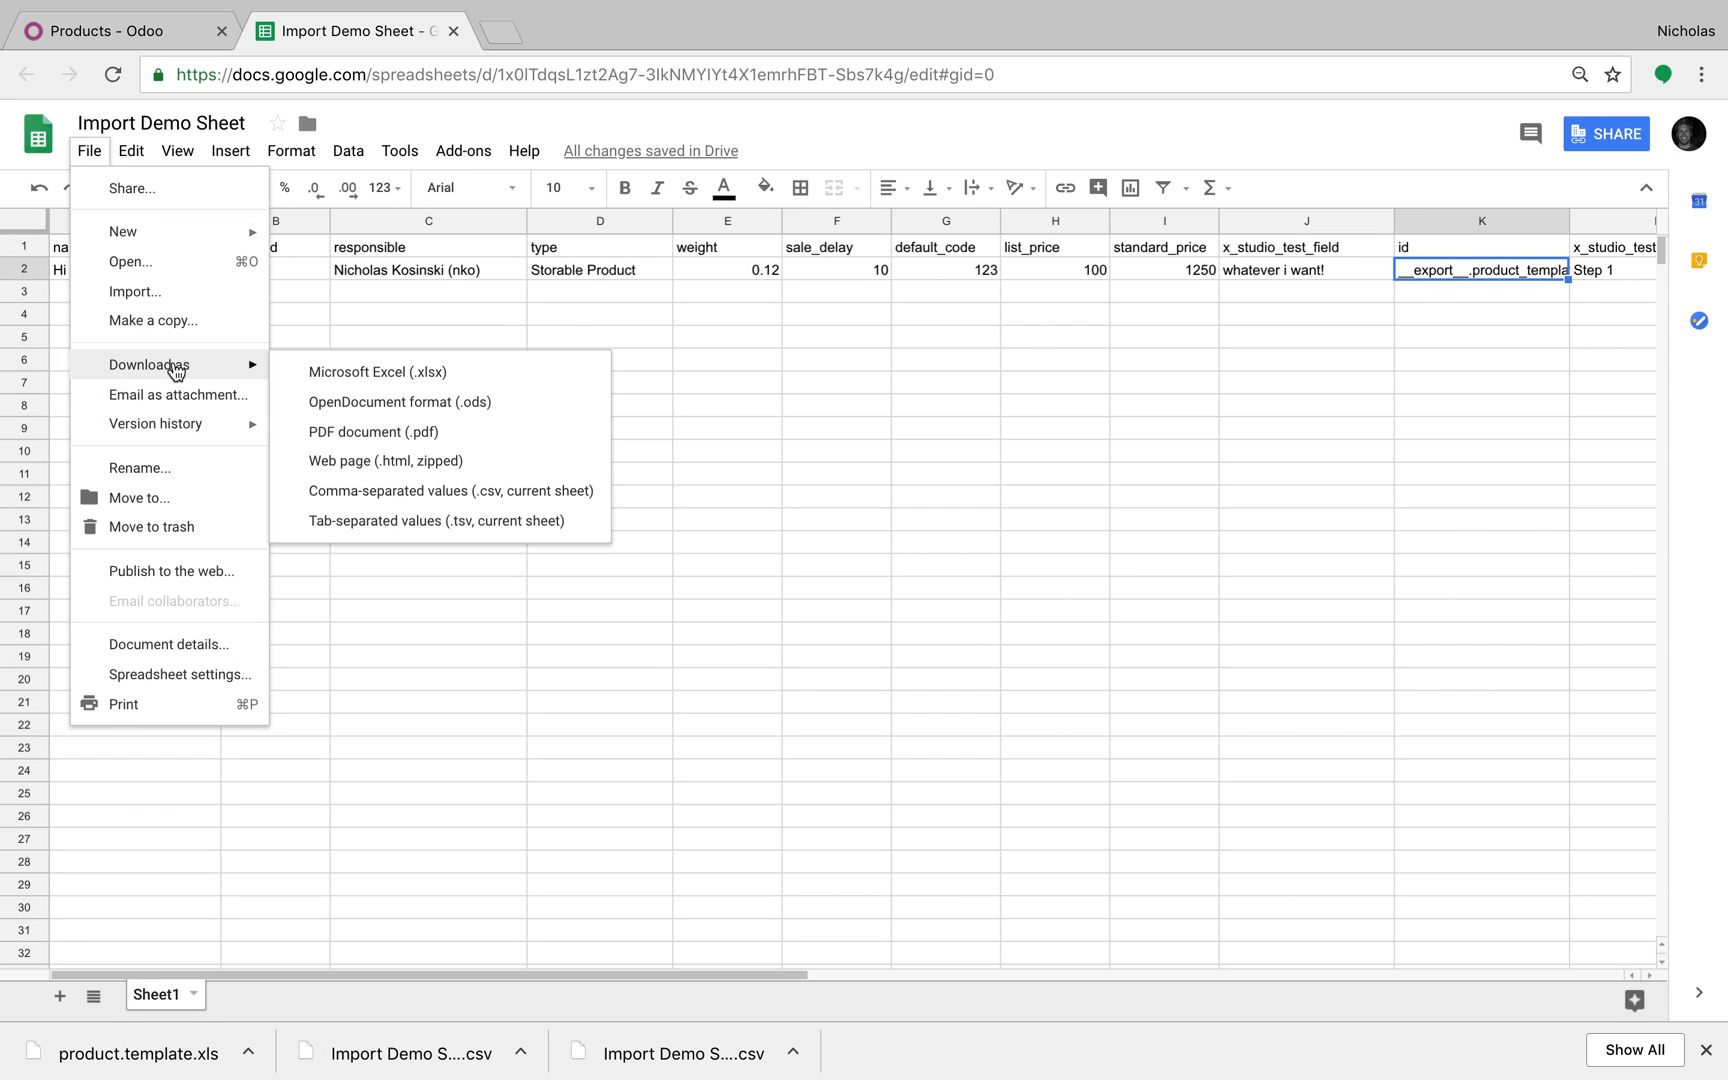
pyautogui.click(472, 490)
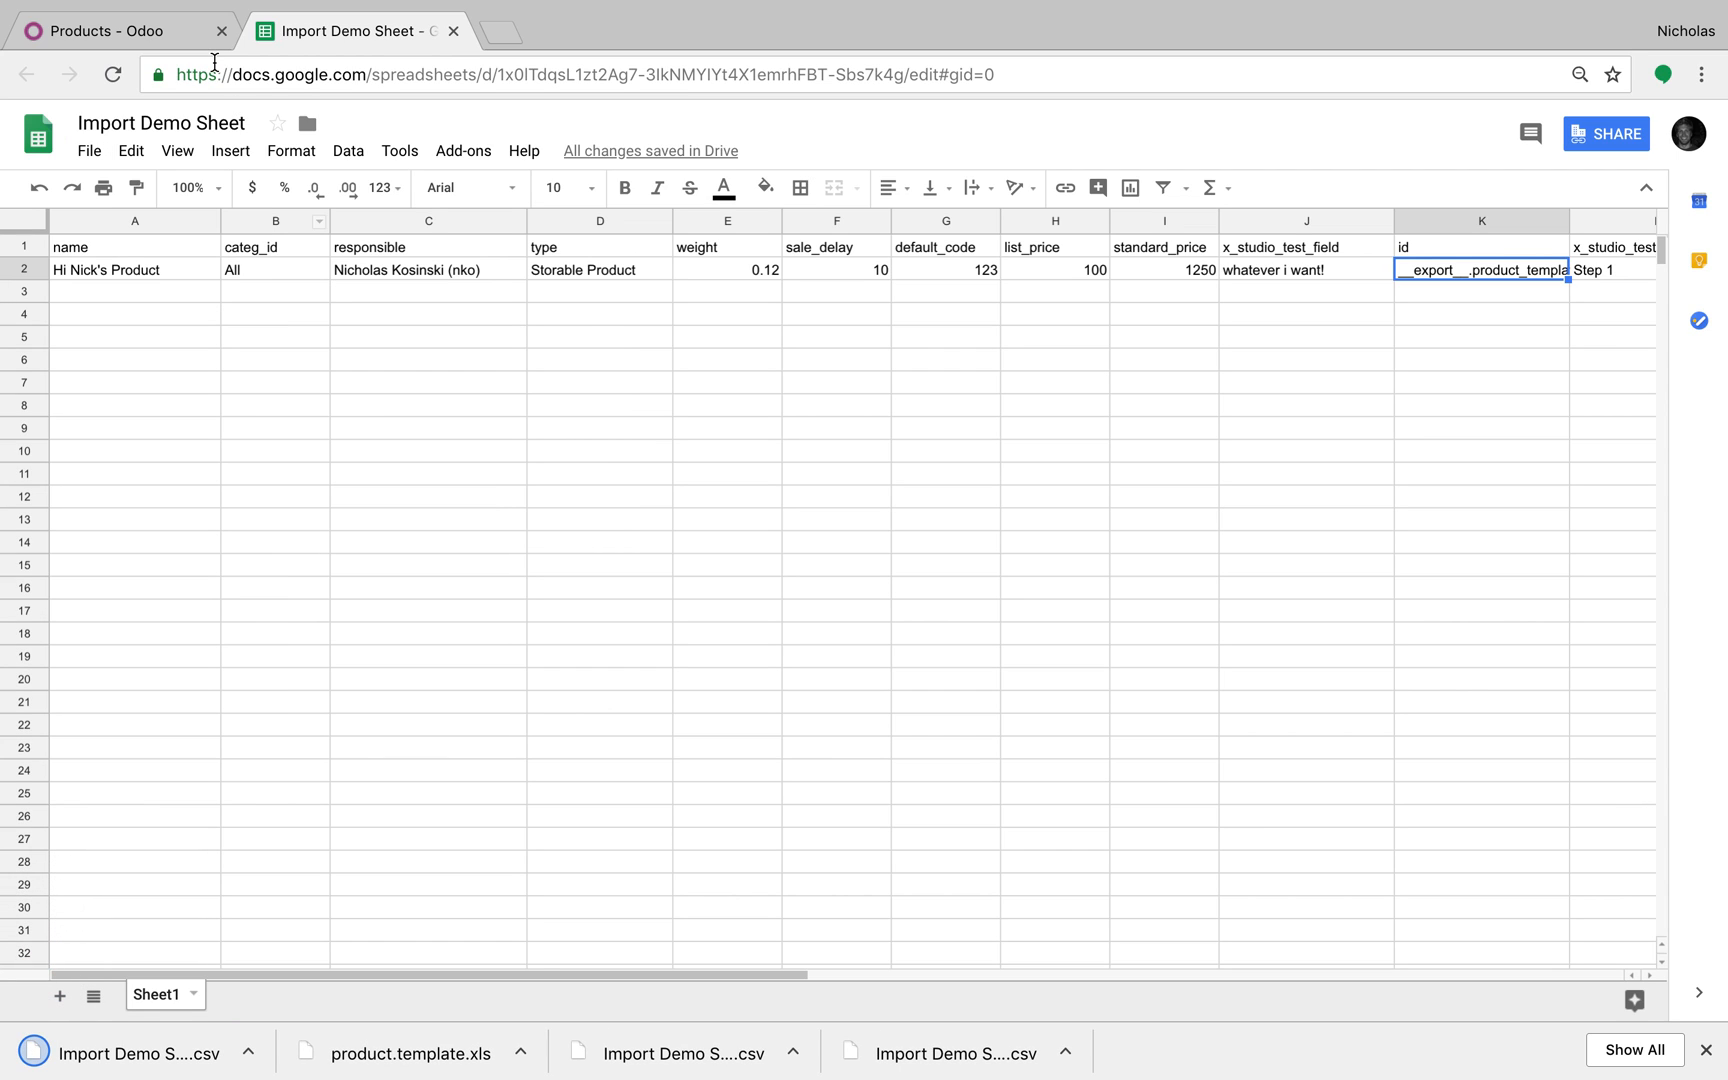
pyautogui.click(158, 33)
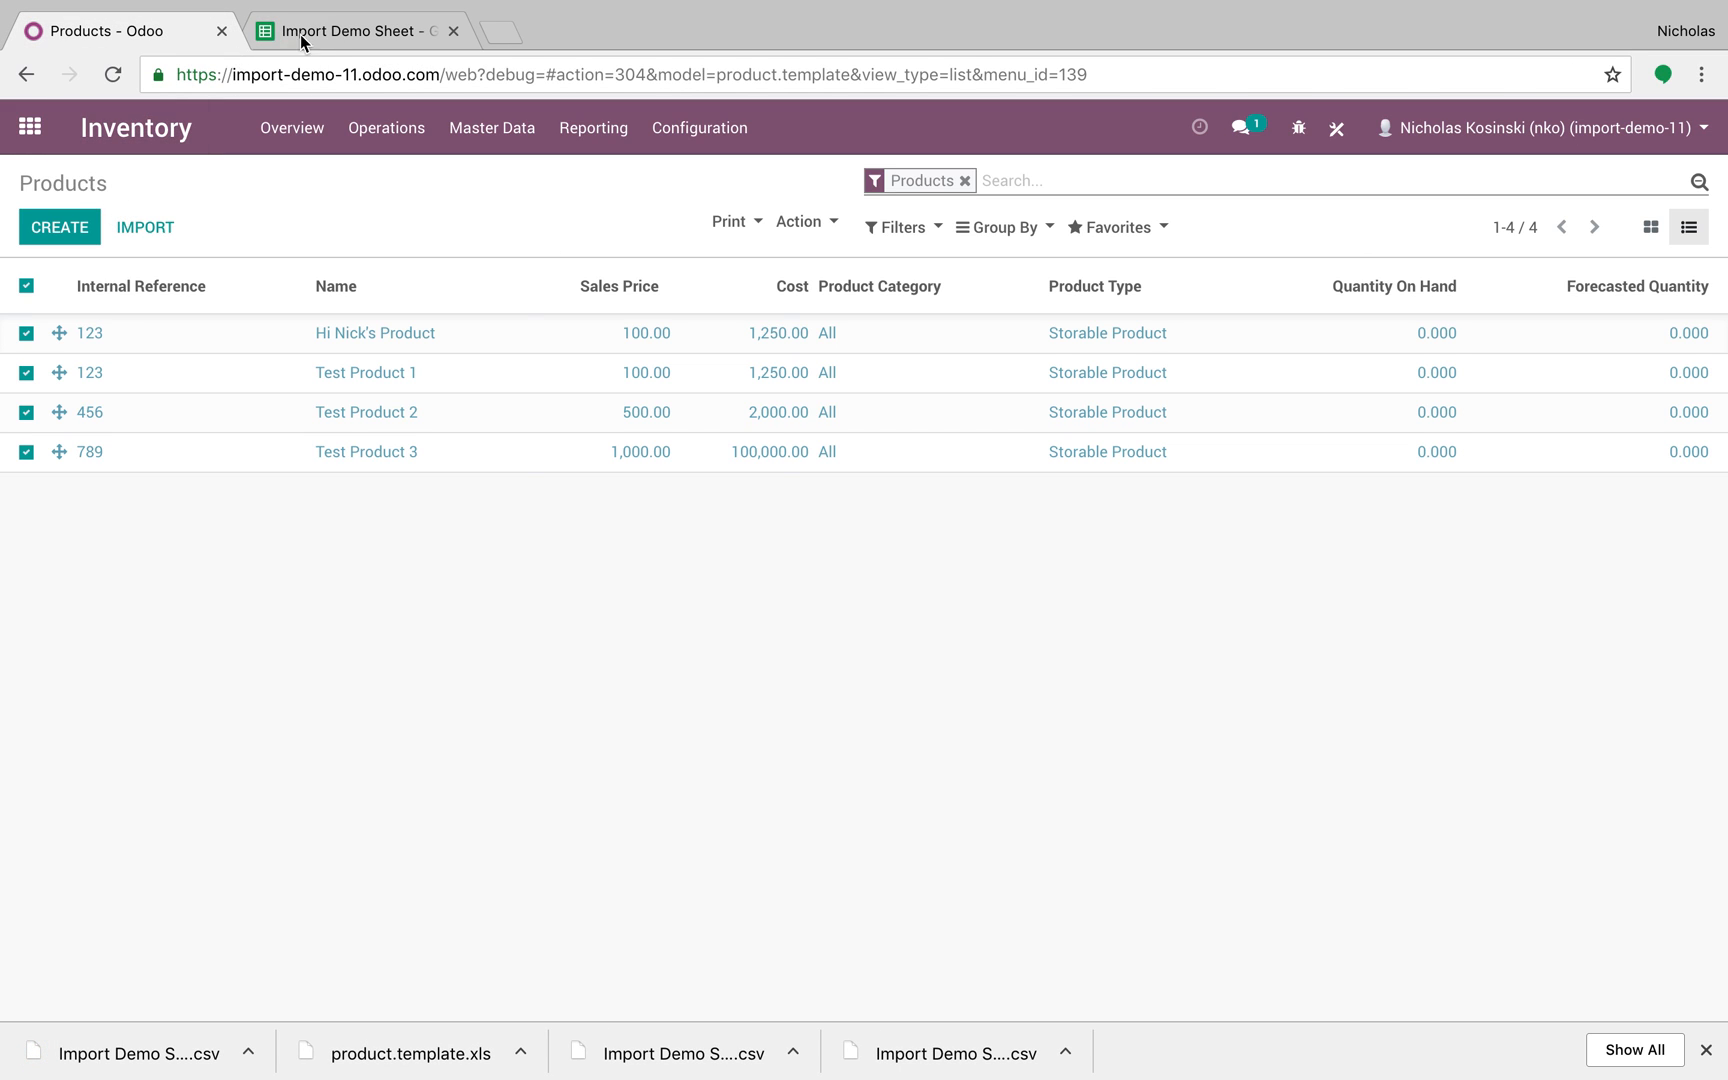
# Step: Change cell L2 from Step 1 to Step 3
pyautogui.click(286, 36)
pyautogui.hscroll(2, 1498, 305)
pyautogui.click(1482, 279)
pyautogui.doubleClick(1459, 271)
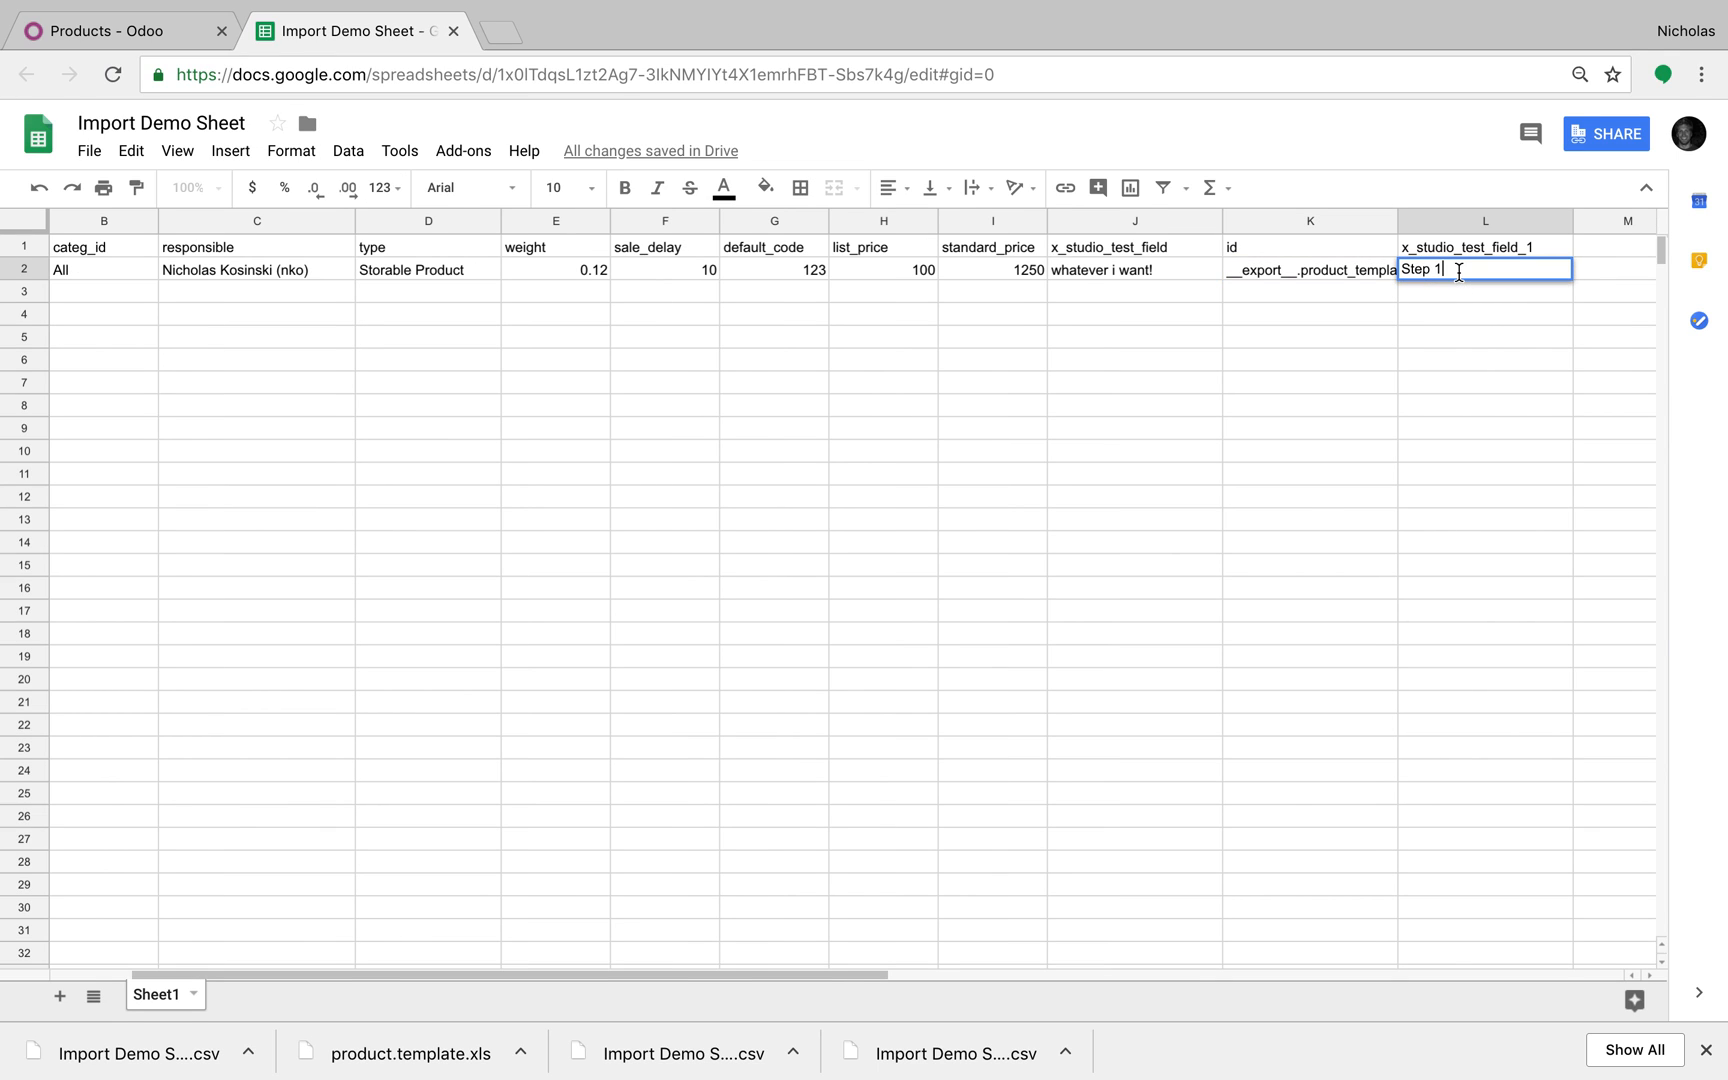
pyautogui.press('BackSpace')
pyautogui.write('3')
pyautogui.click(1482, 405)
# Step: Download the updated sheet as CSV again and return to Odoo
pyautogui.click(90, 152)
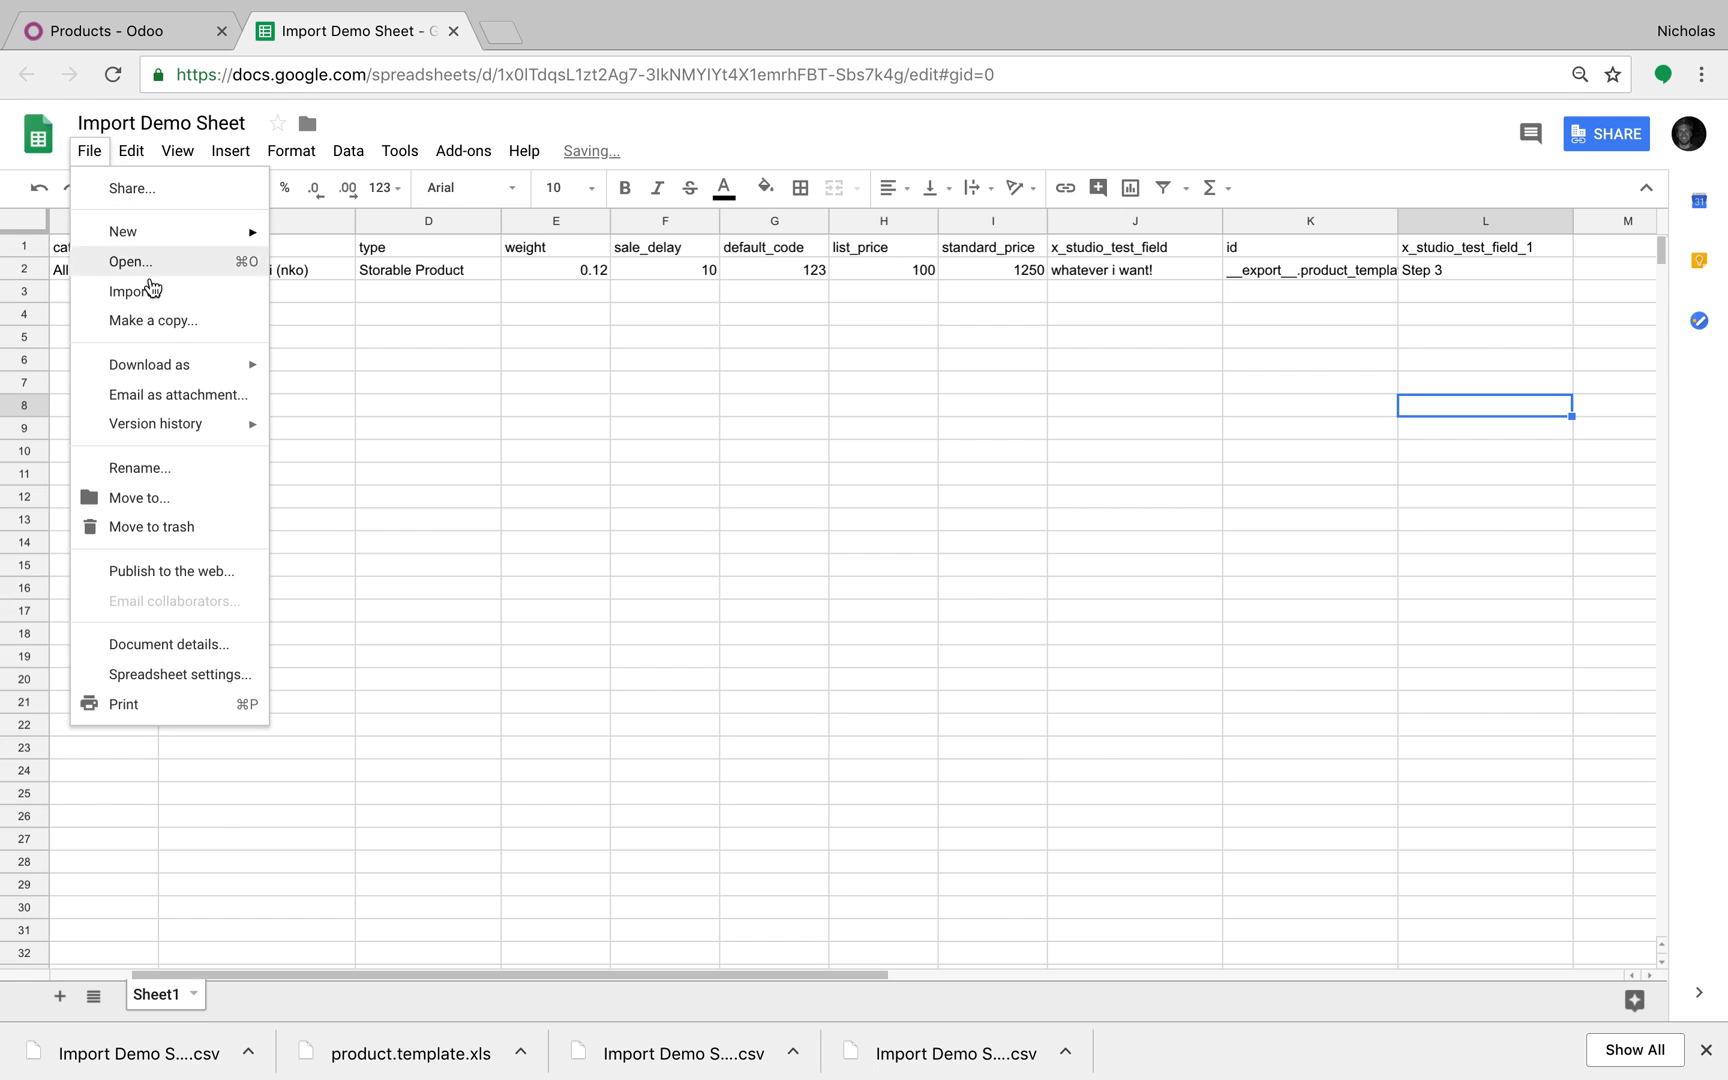
pyautogui.moveTo(240, 364)
pyautogui.click(436, 488)
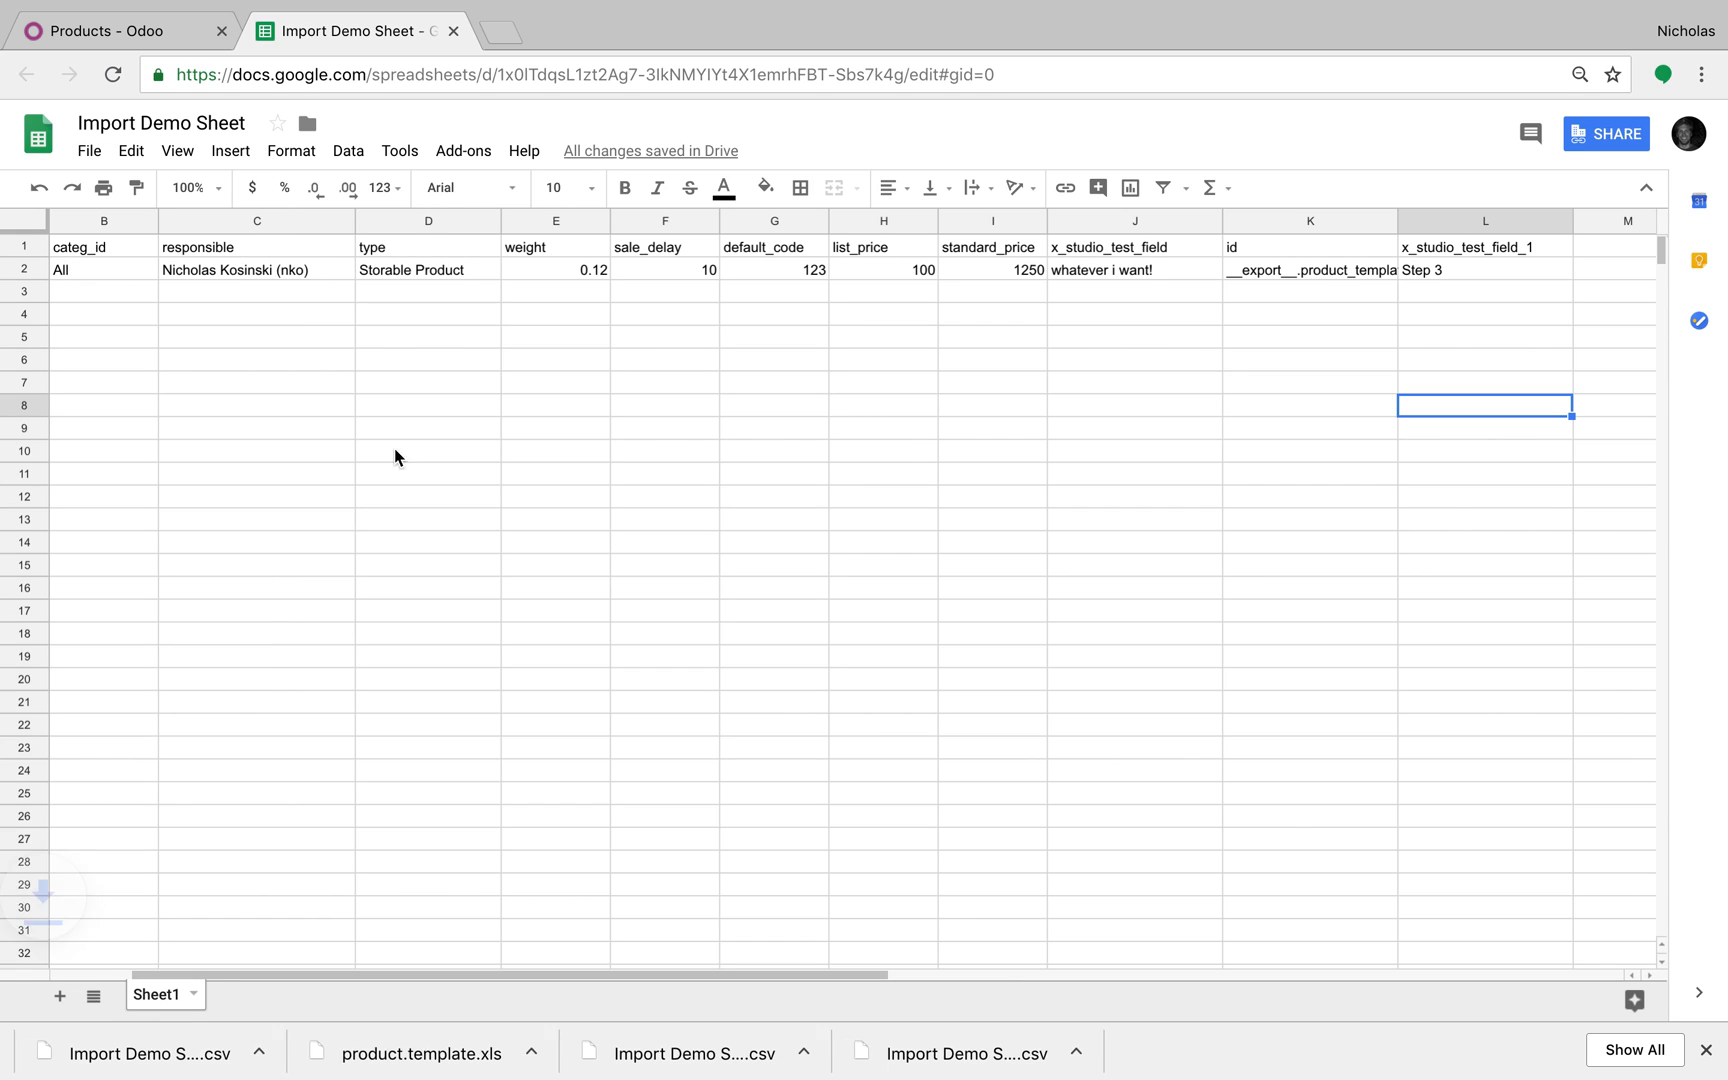
pyautogui.hotkey('ctrl', 'shift', 'Tab')
# Step: Re-import the newest CSV and check that Hi Nick's Product's Test Field 1 now reads Step 3
pyautogui.click(143, 228)
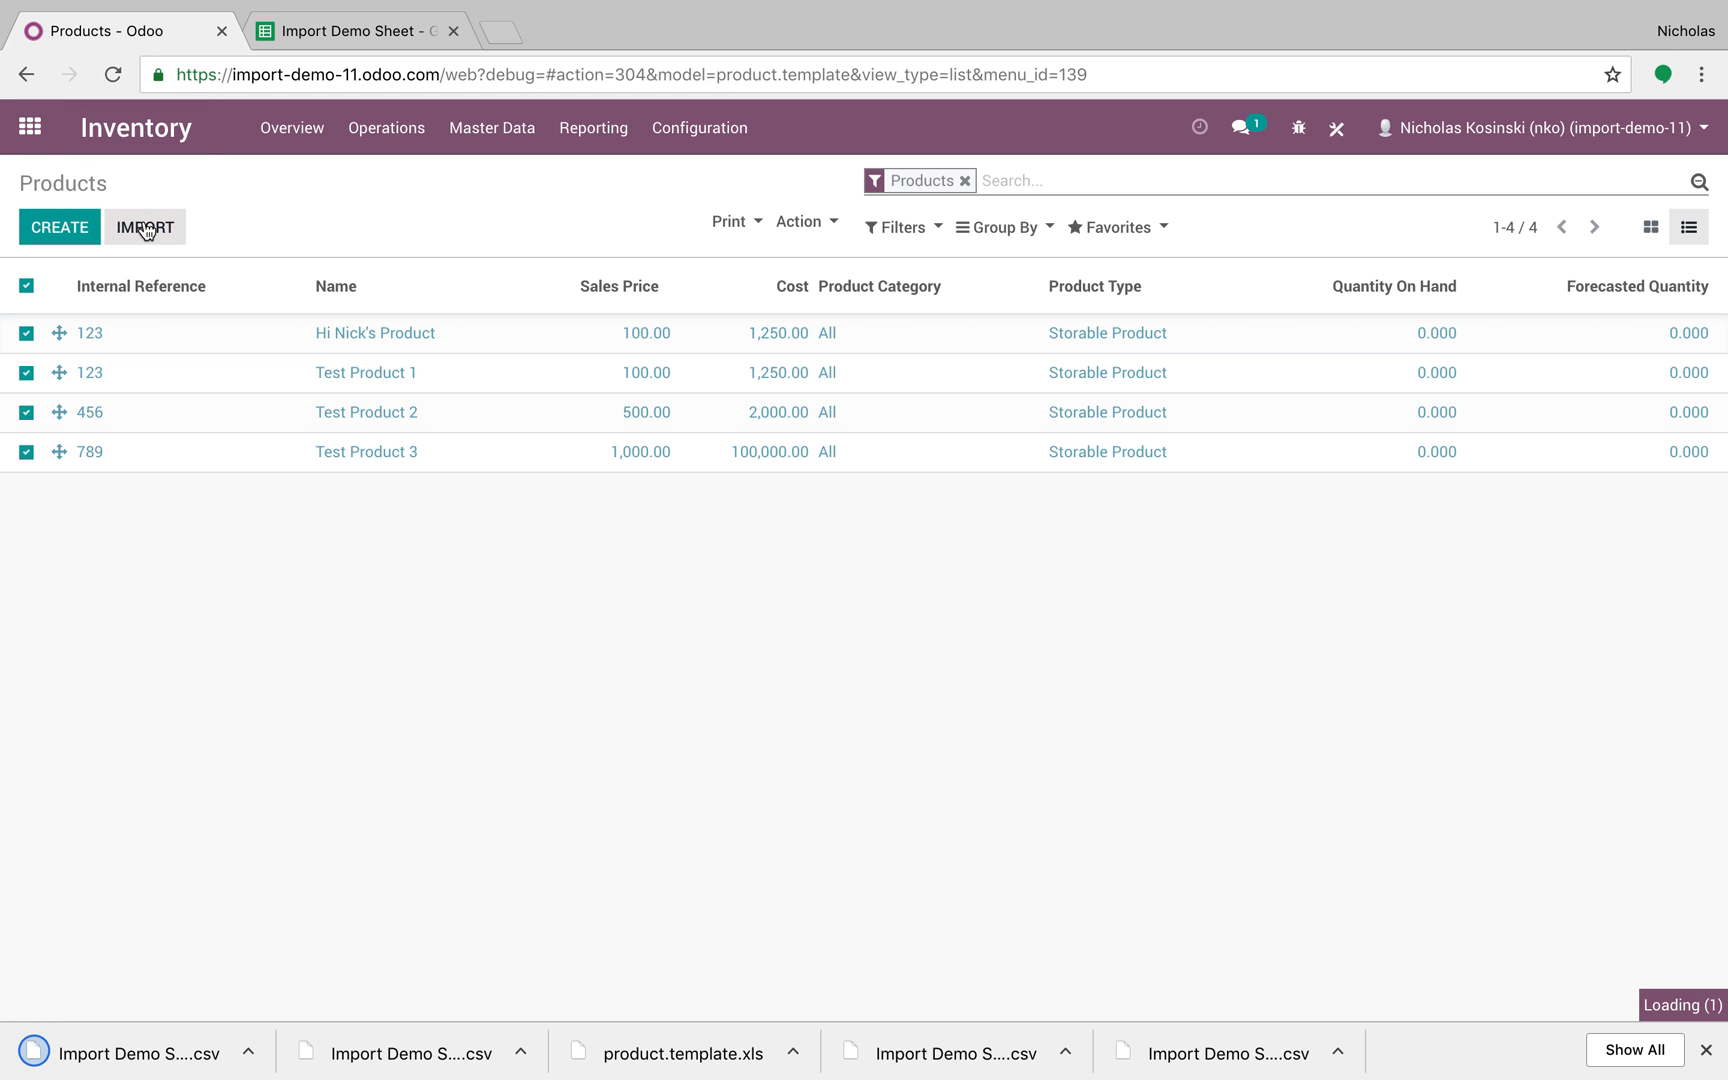
pyautogui.click(87, 233)
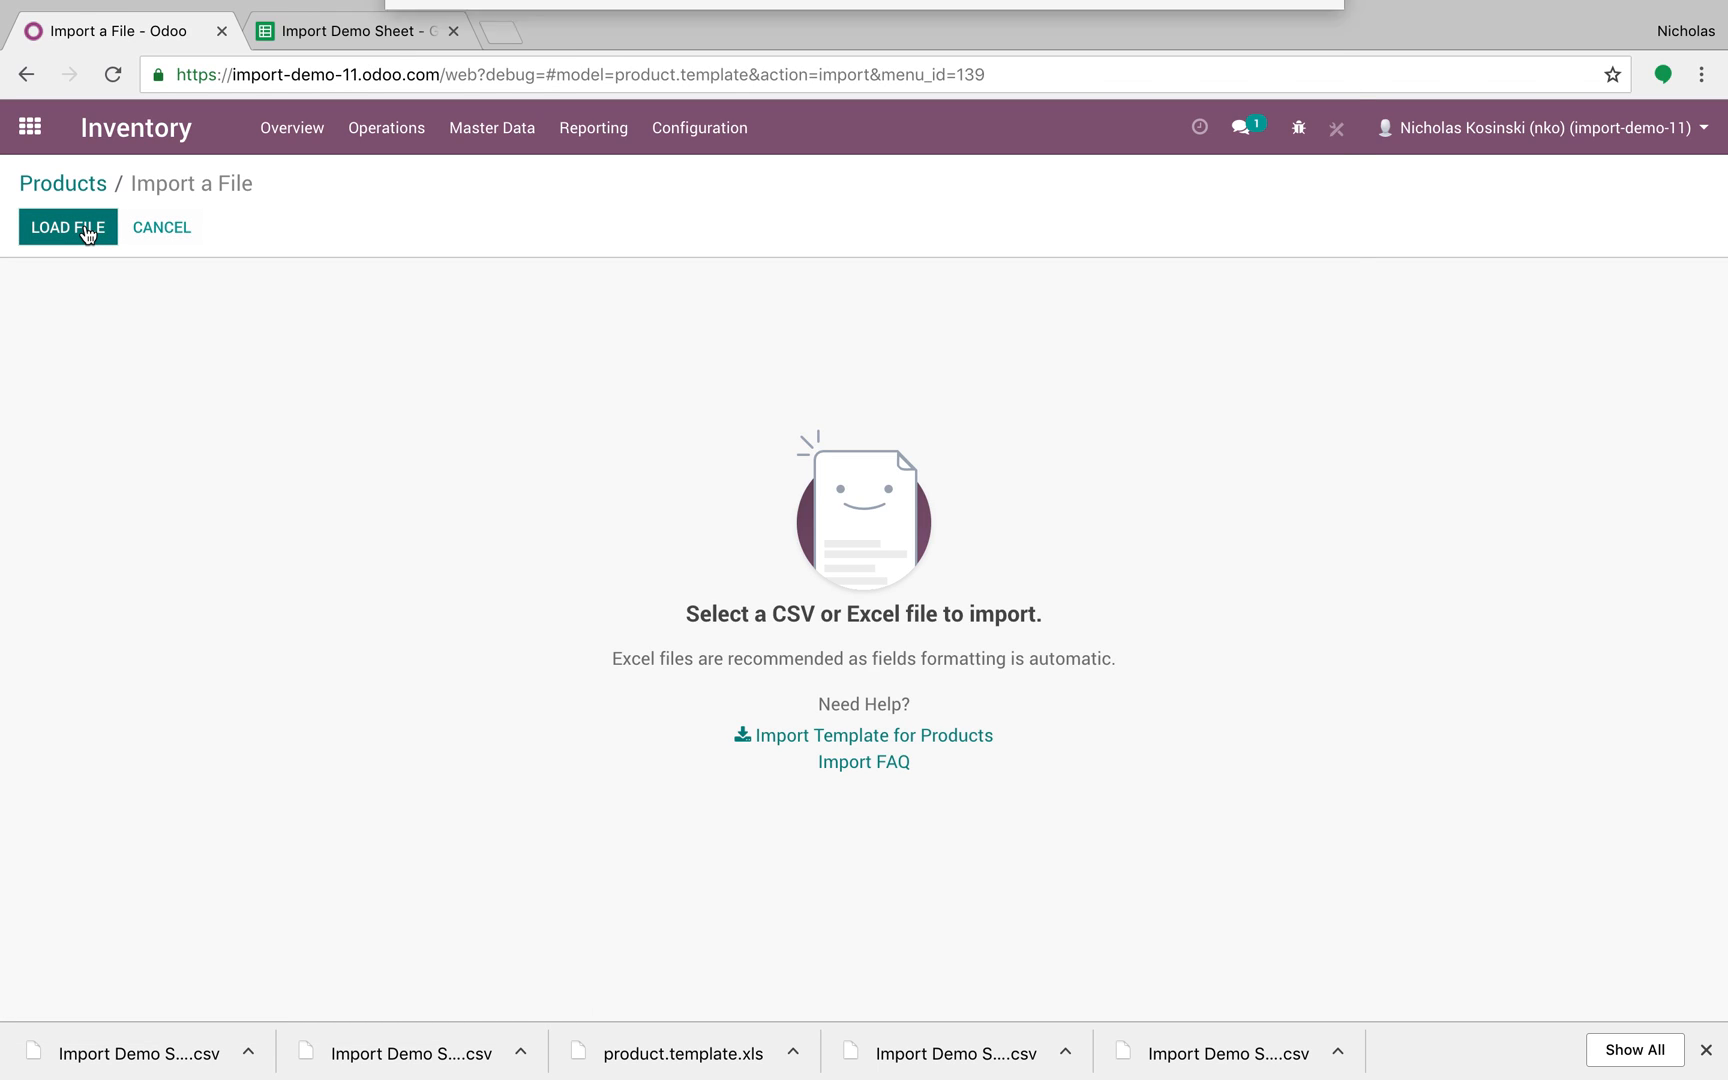
pyautogui.doubleClick(810, 96)
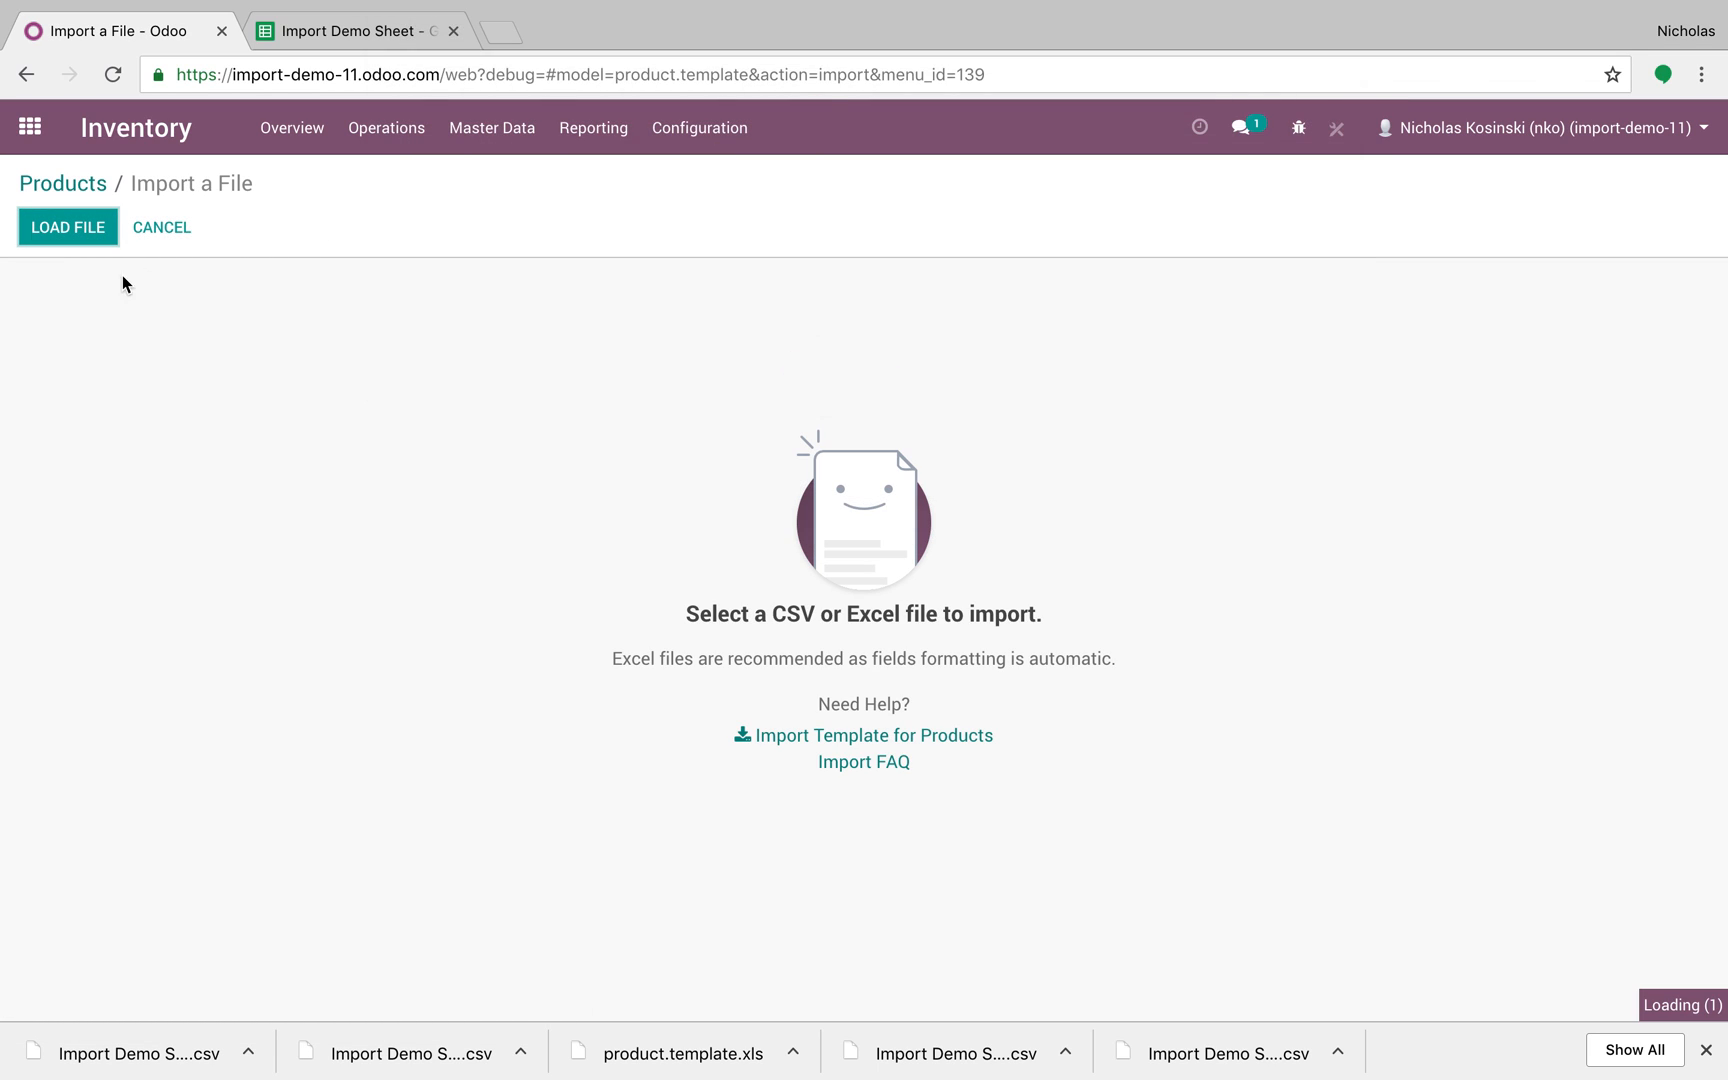
pyautogui.click(86, 232)
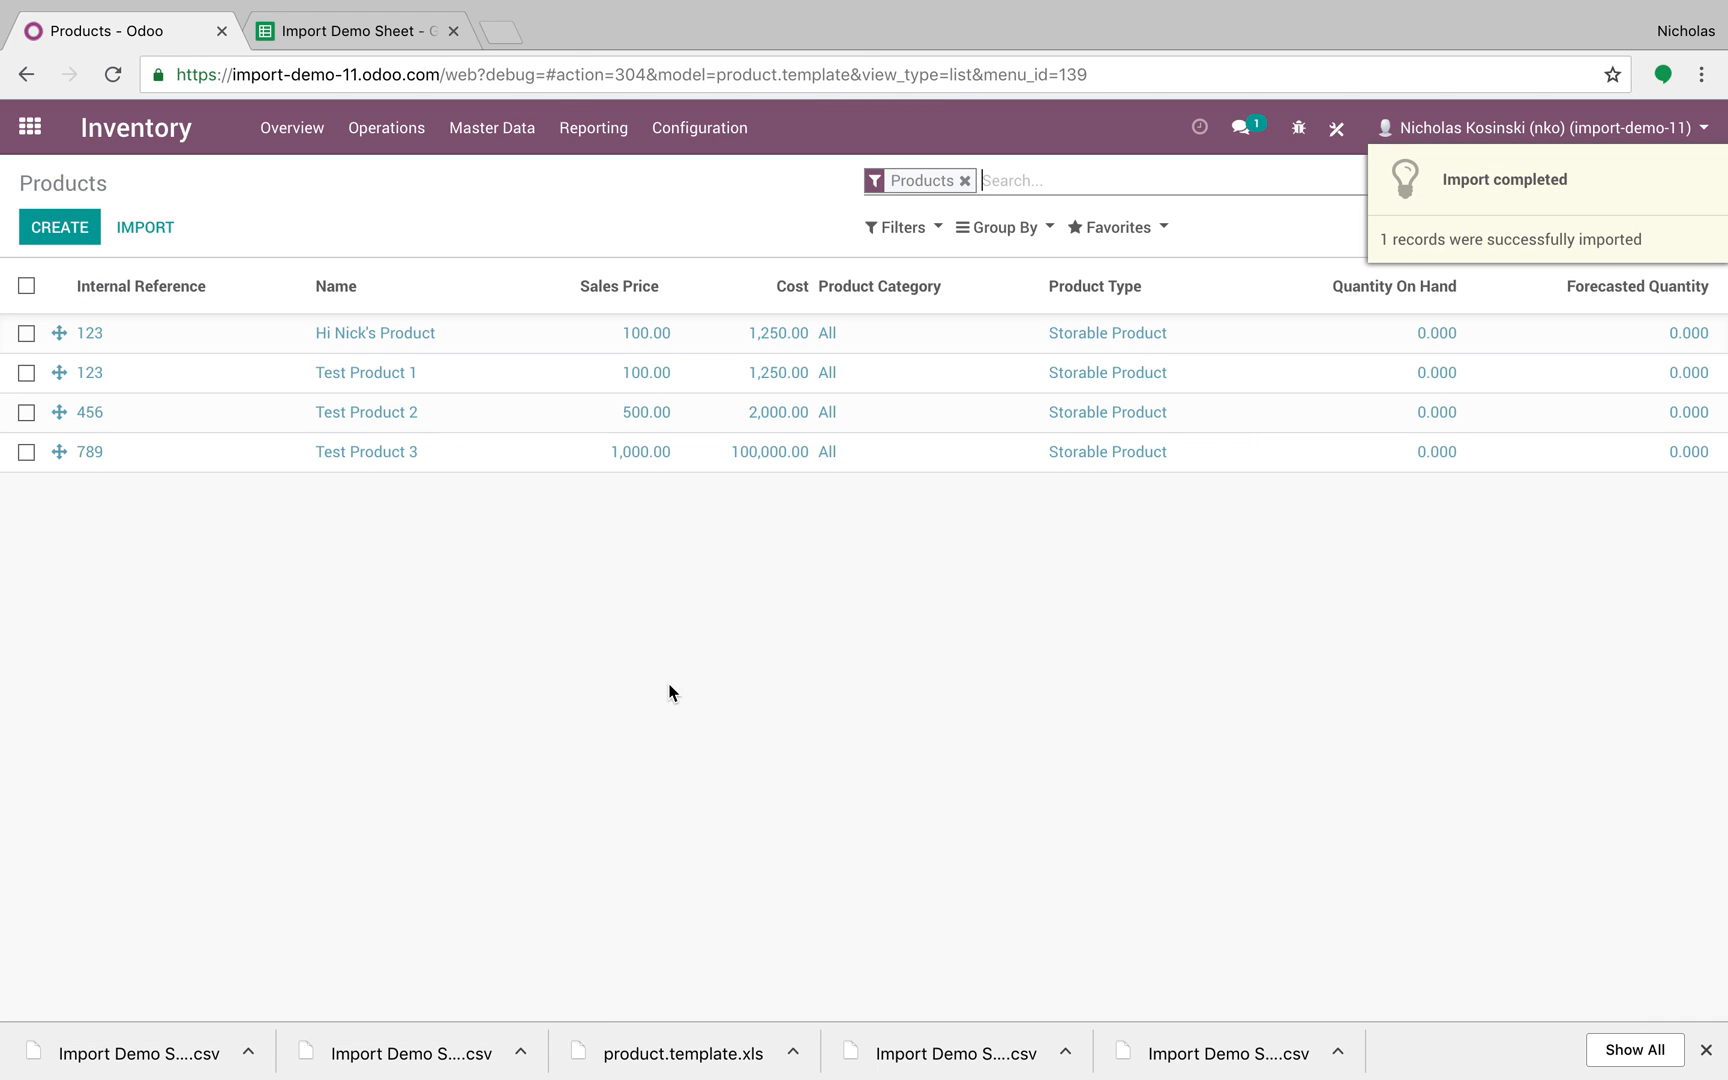
pyautogui.click(862, 343)
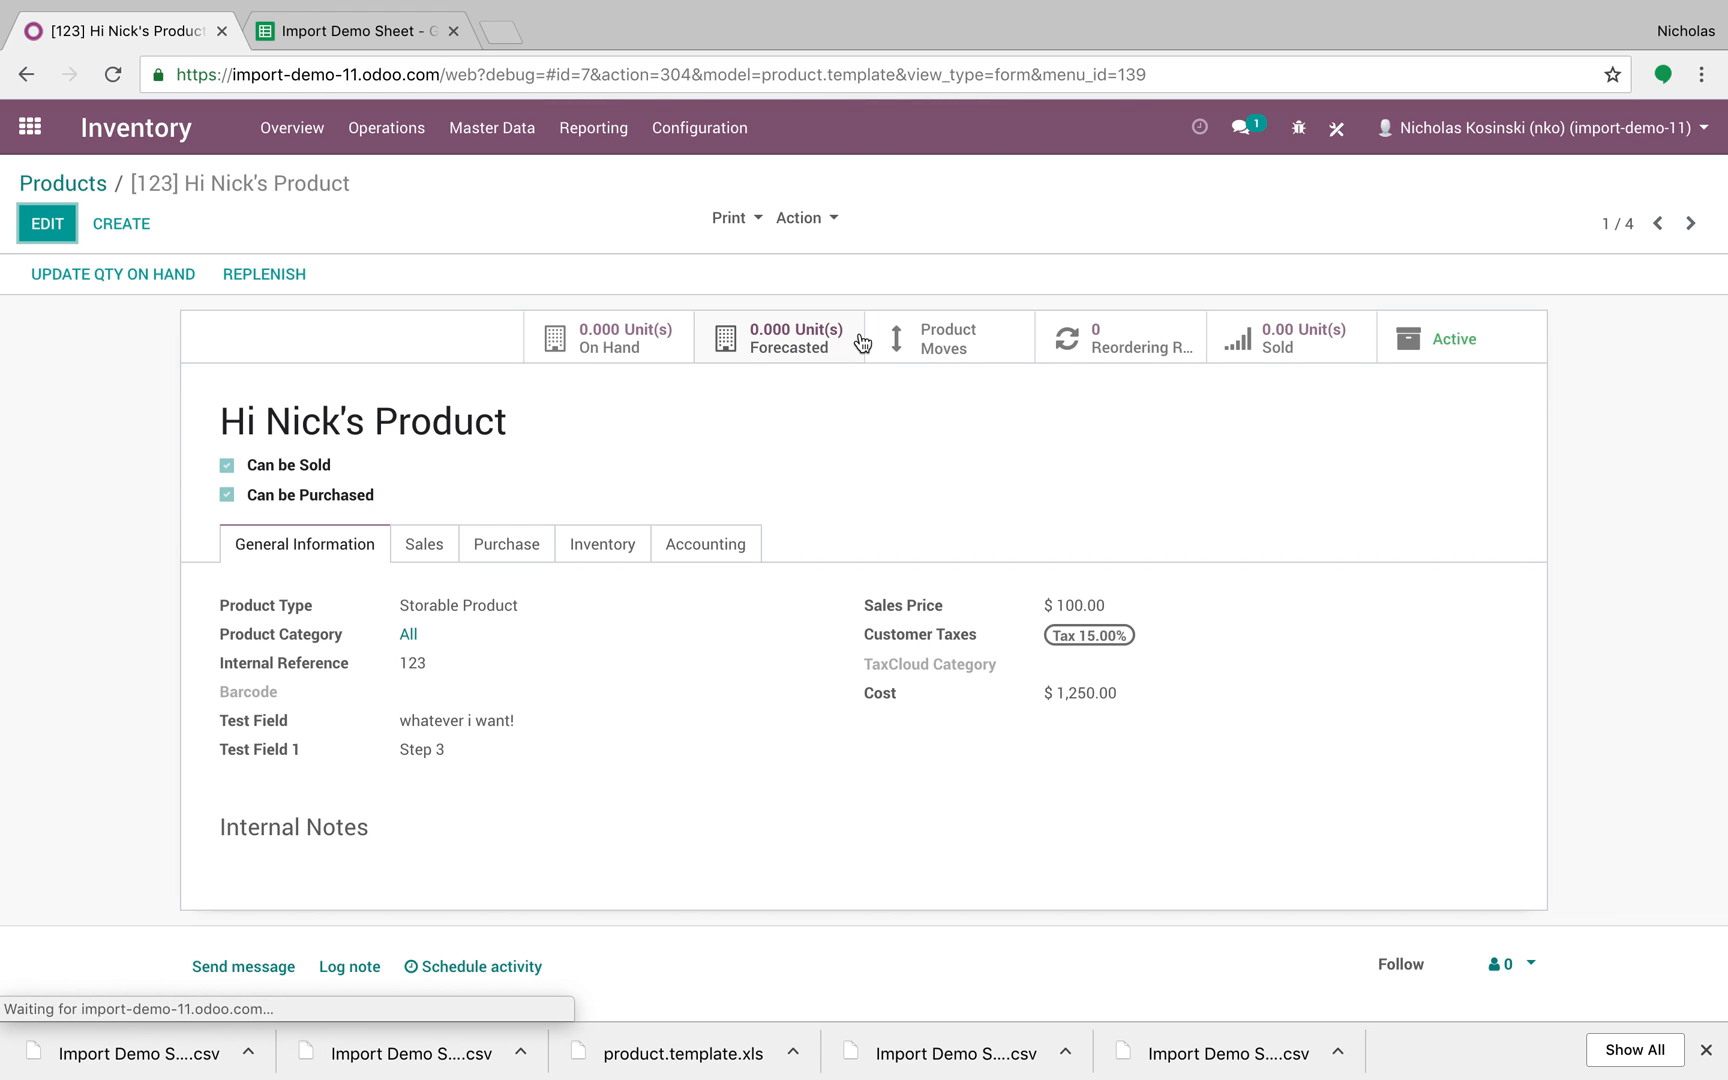
pyautogui.moveTo(455, 753); pyautogui.dragTo(404, 749)
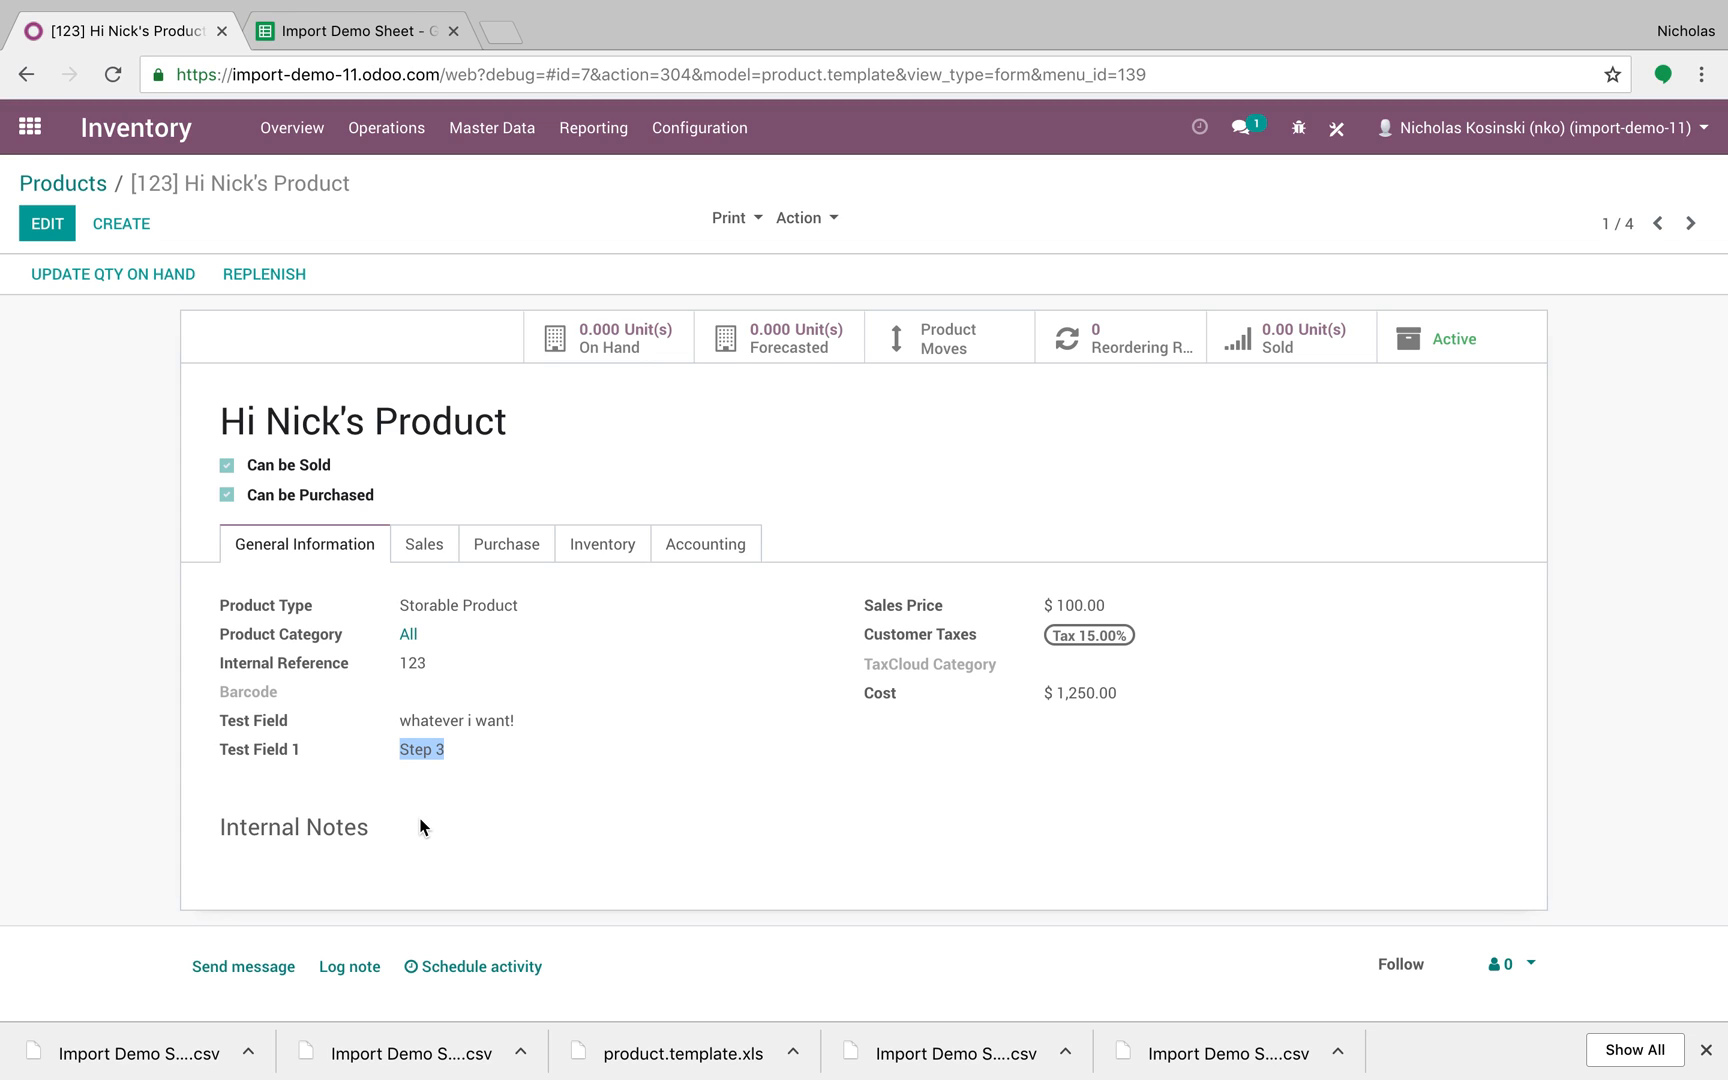
pyautogui.click(152, 548)
# Step: Delete the id column (column K) from the Import Demo Sheet
pyautogui.click(400, 32)
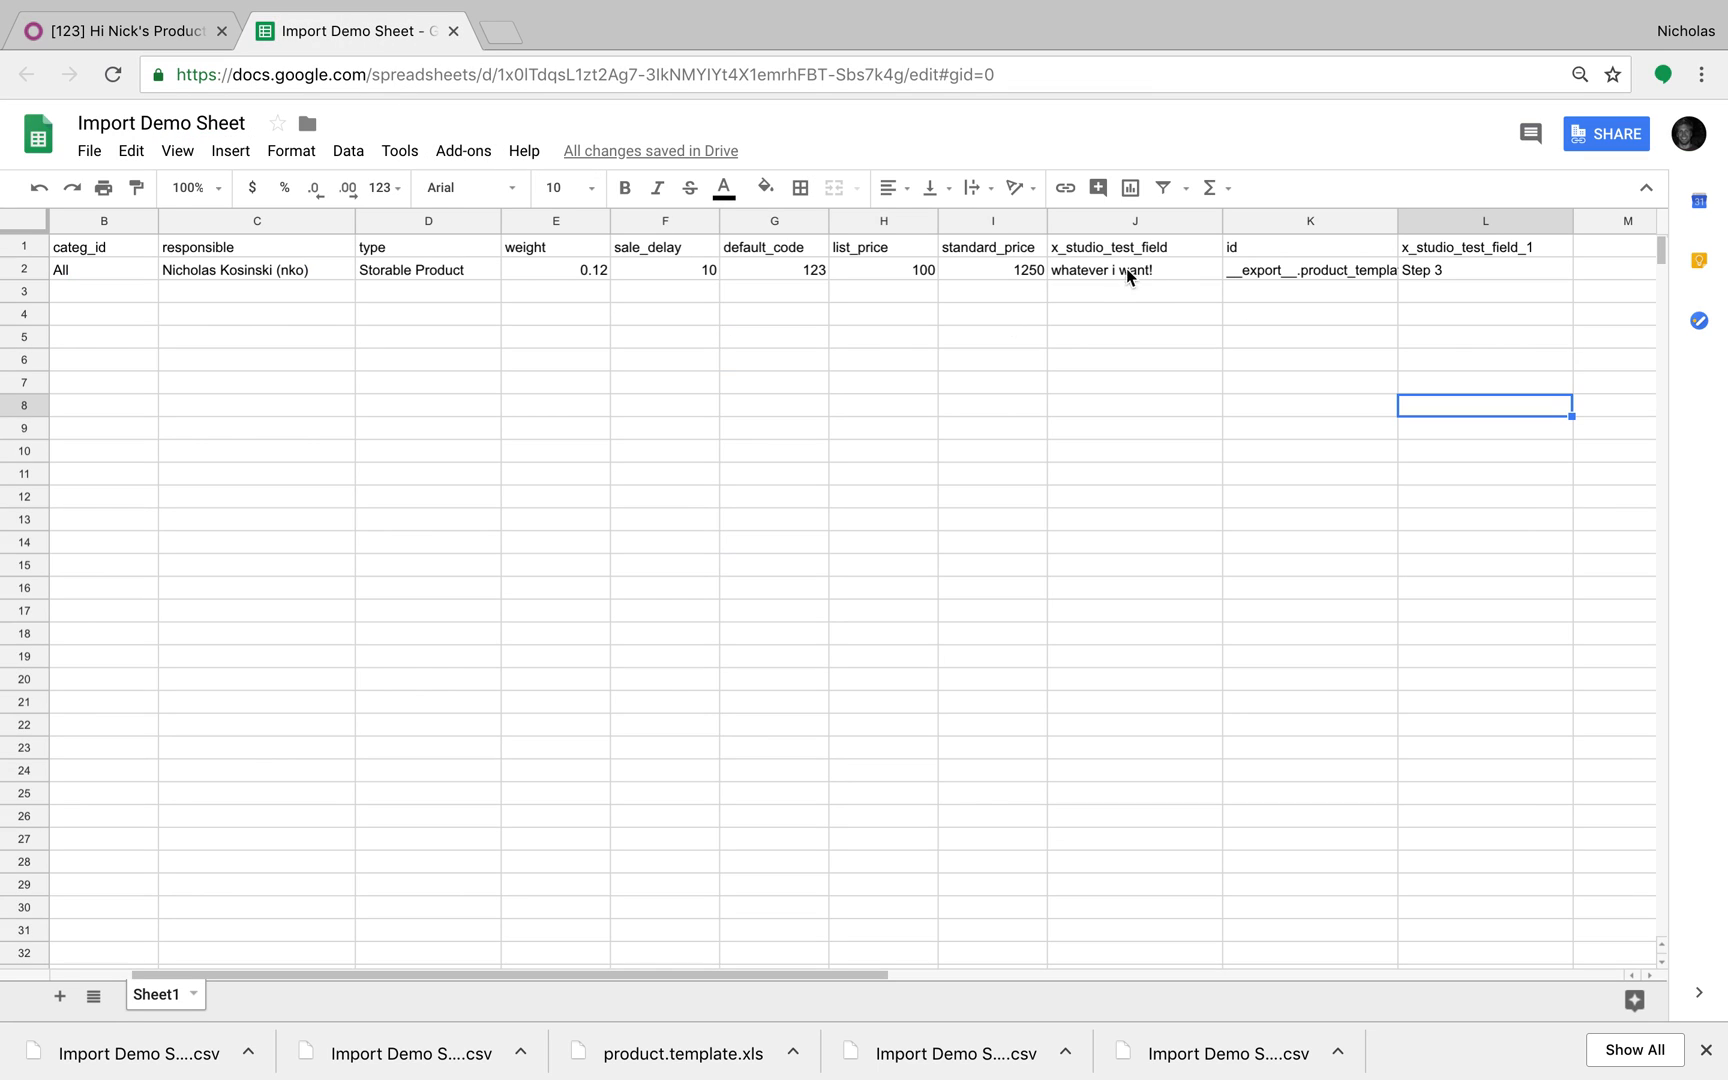
pyautogui.rightClick(1274, 220)
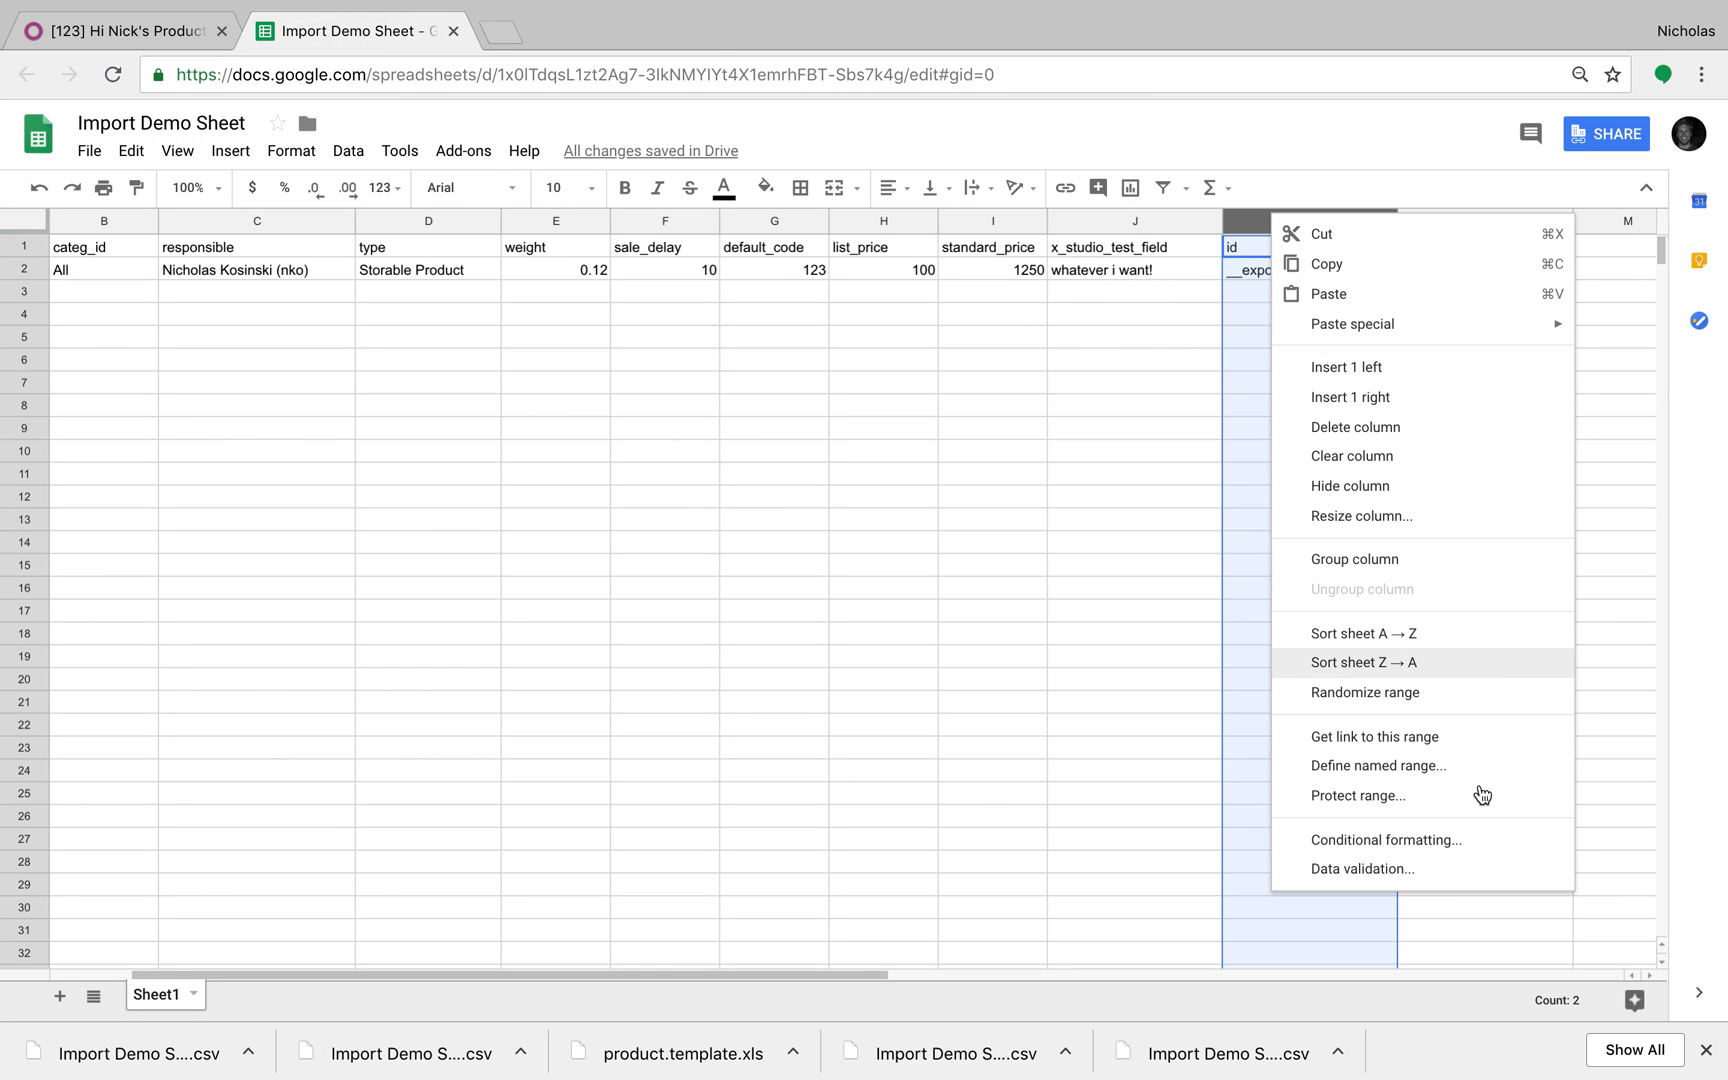
pyautogui.click(1459, 448)
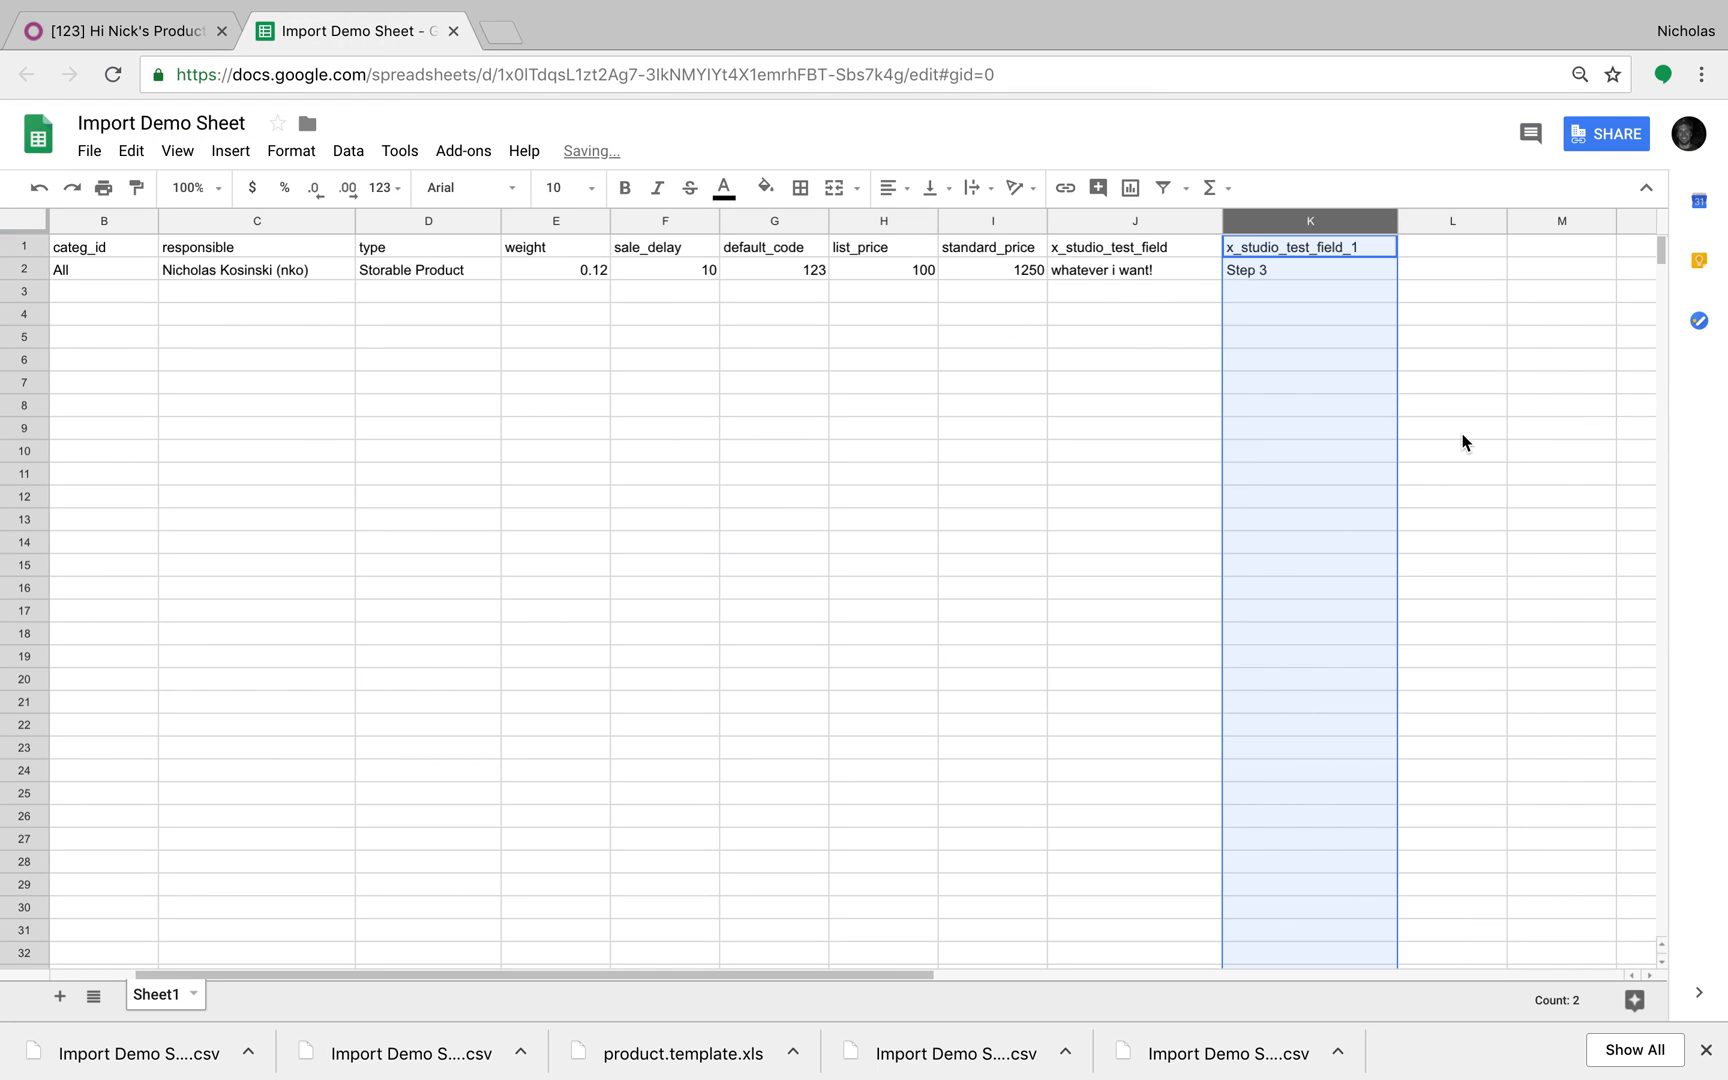
pyautogui.click(1022, 472)
# Step: Download the id-less sheet as a comma-separated values file
pyautogui.click(89, 150)
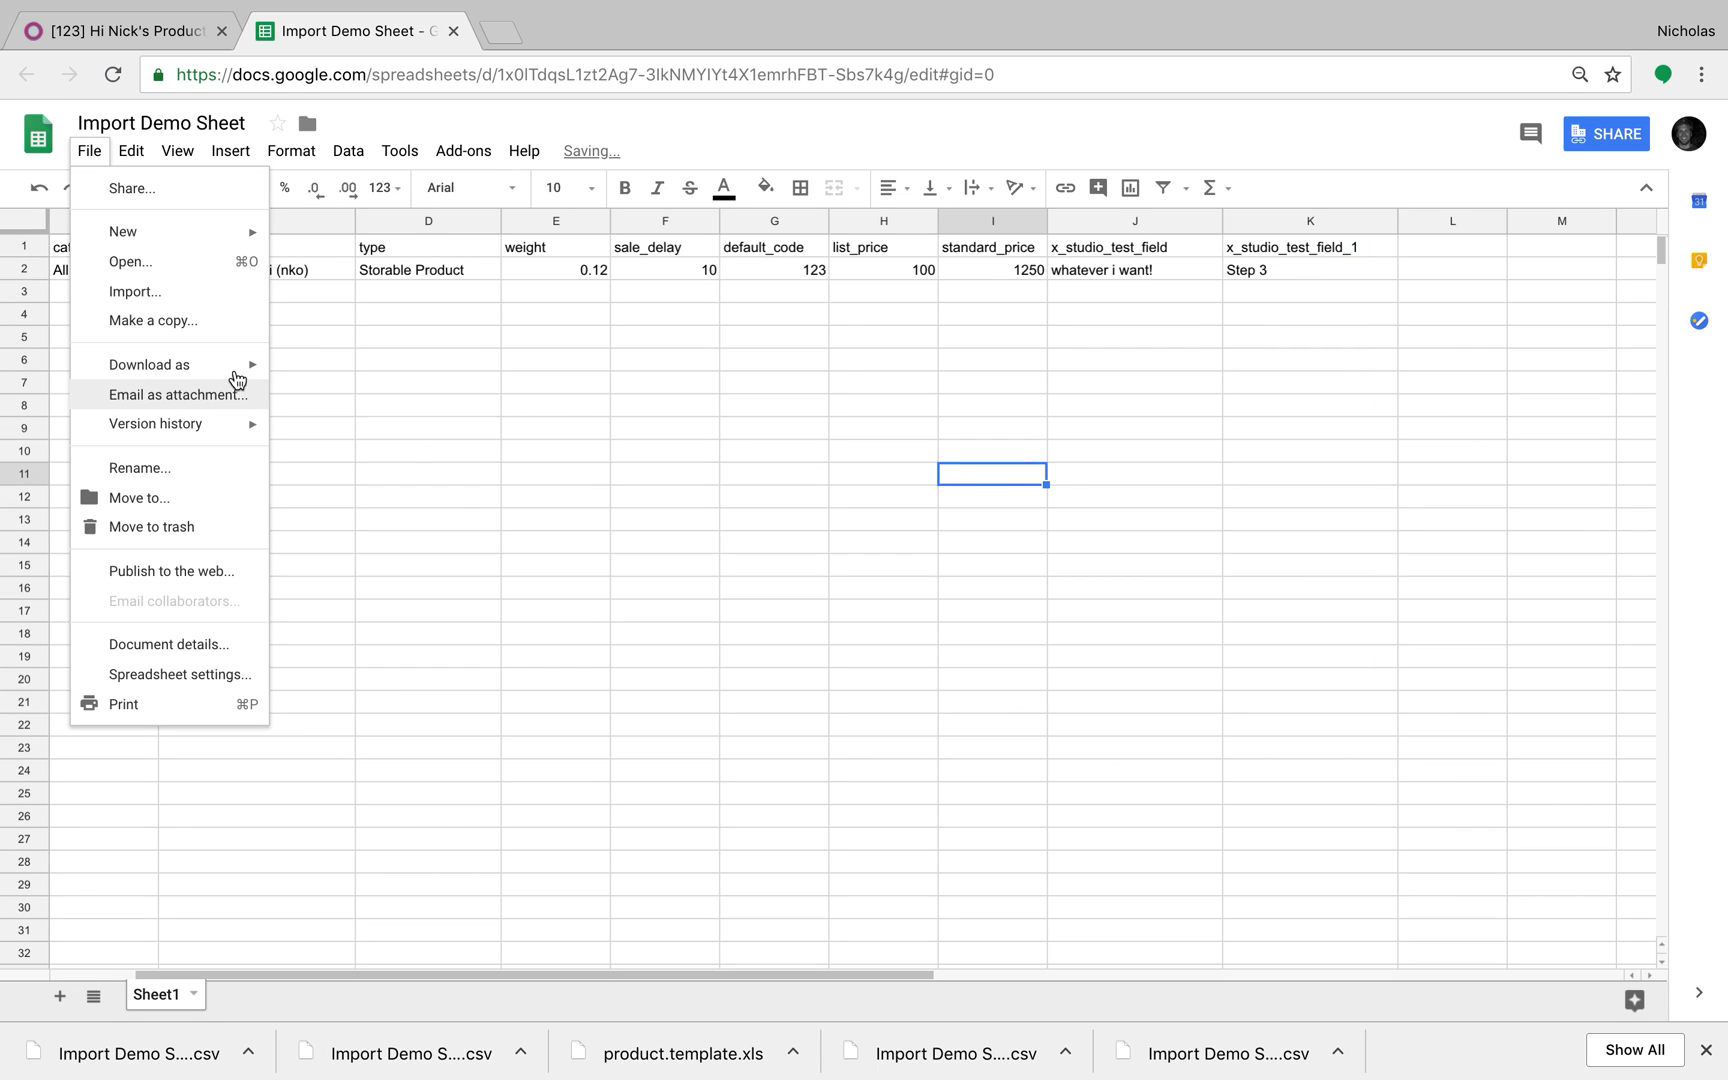
pyautogui.moveTo(235, 366)
pyautogui.click(446, 490)
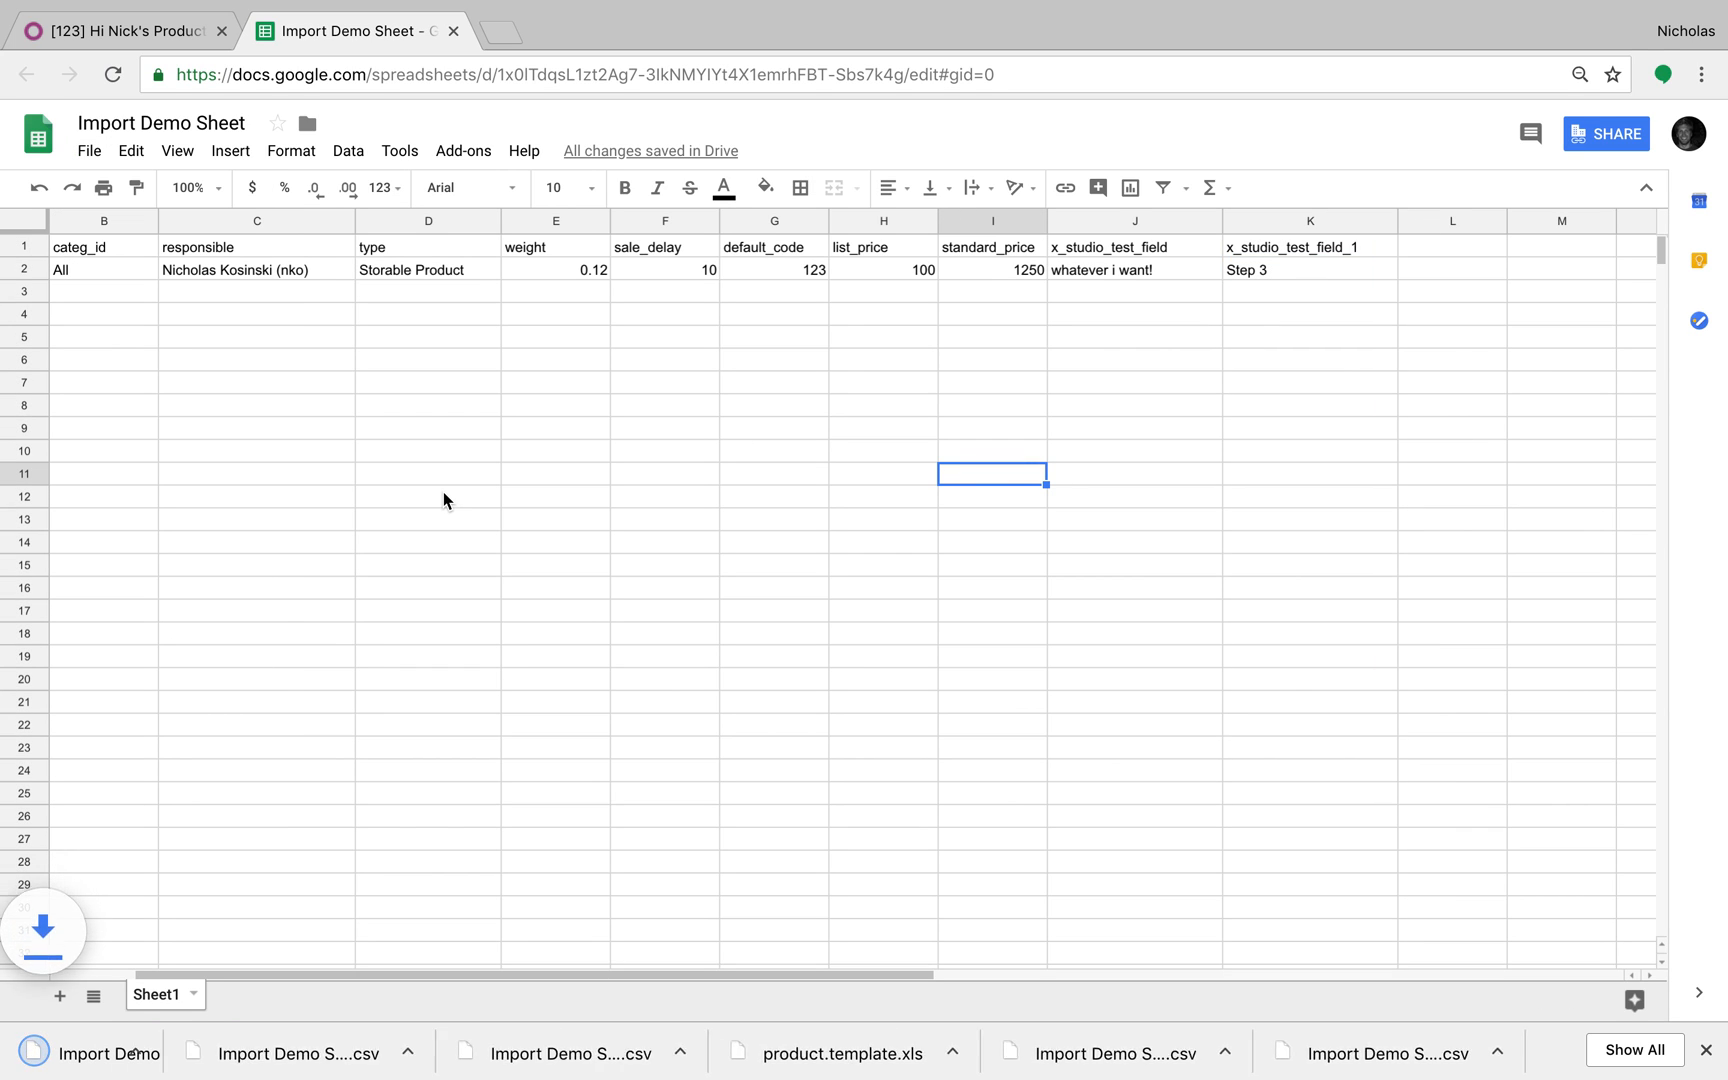
pyautogui.click(163, 35)
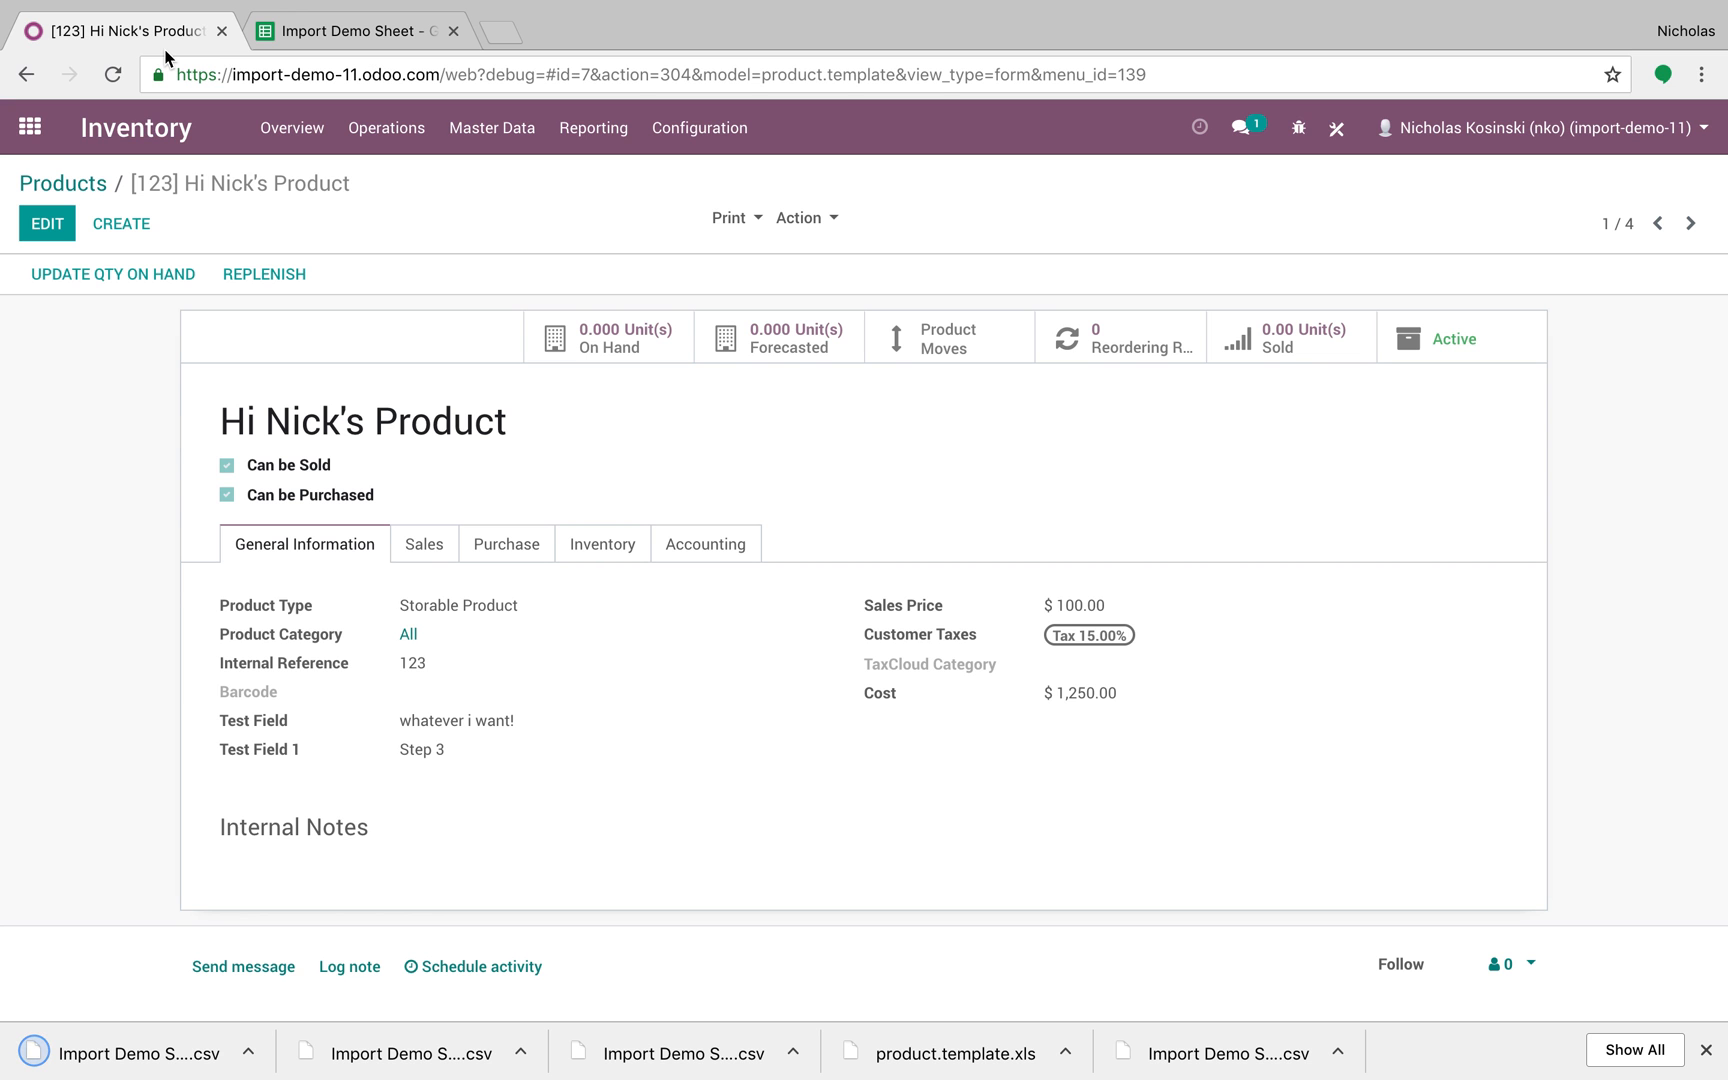
# Step: Import 'Import Demo Sheet - Sheet1 (4).csv' into Products, creating a duplicate Hi Nick's Product
pyautogui.click(92, 184)
pyautogui.click(145, 228)
pyautogui.click(90, 235)
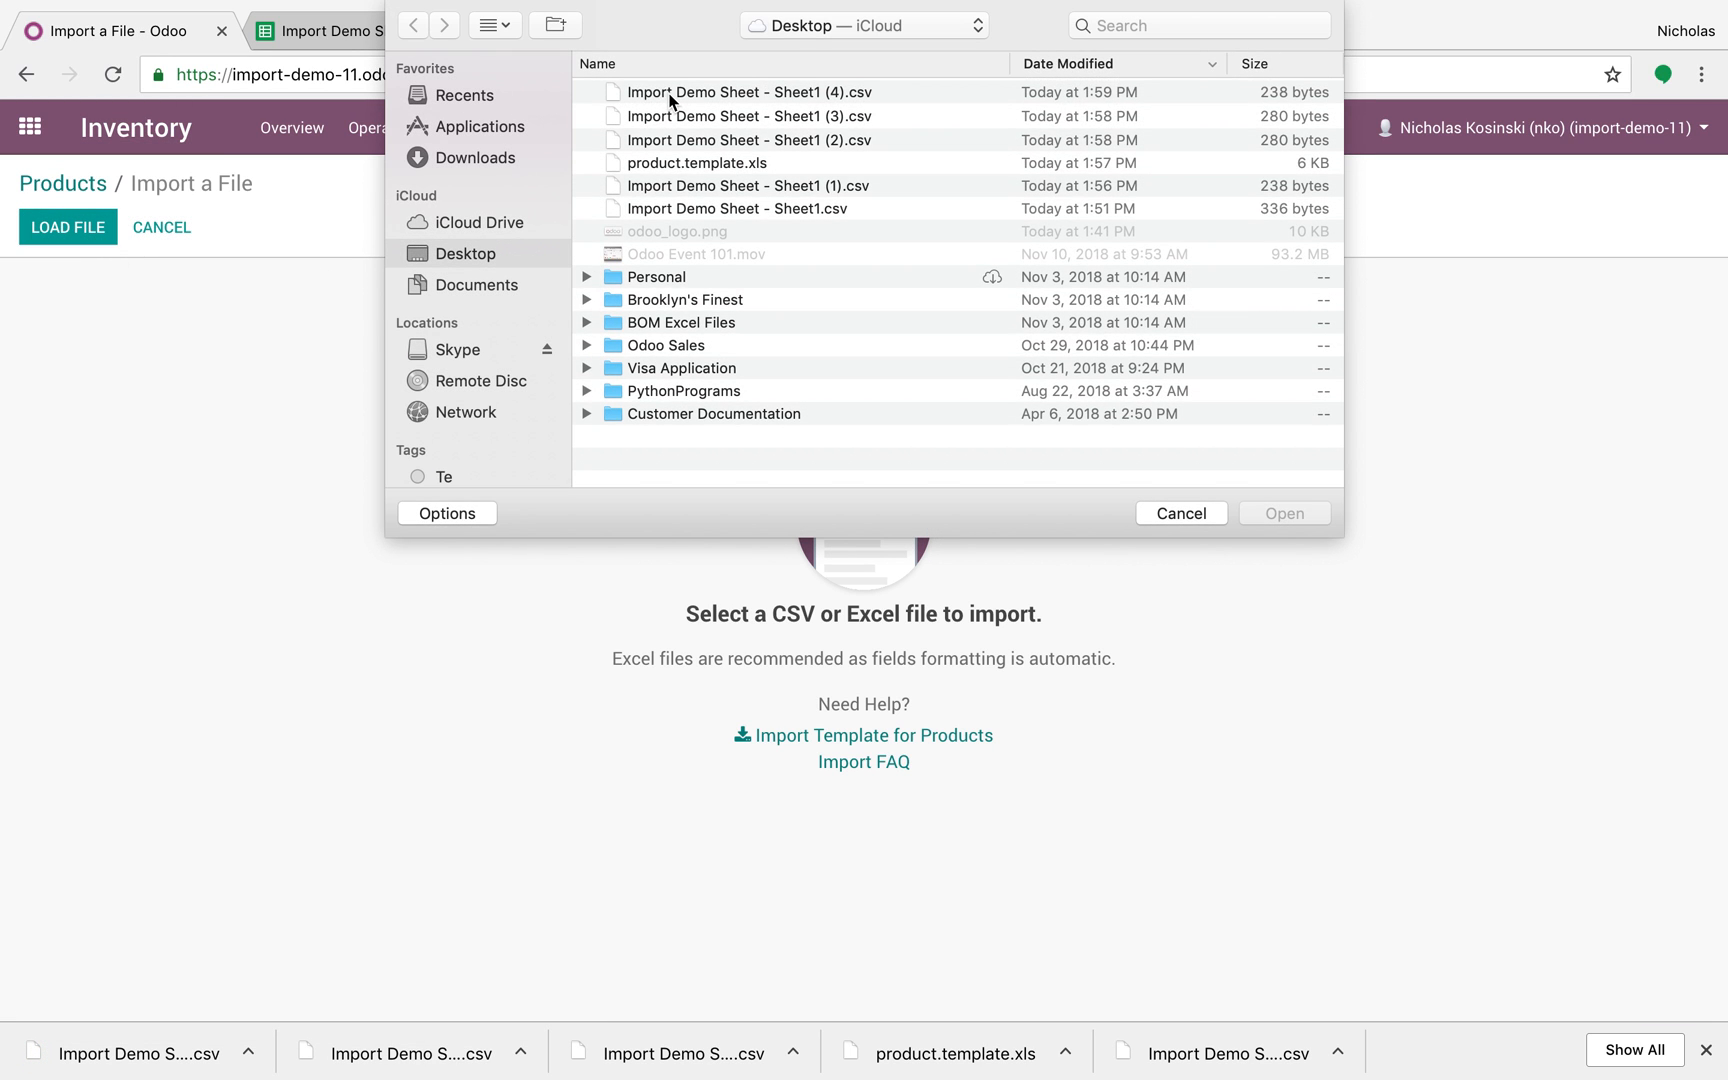
pyautogui.doubleClick(670, 92)
pyautogui.click(65, 236)
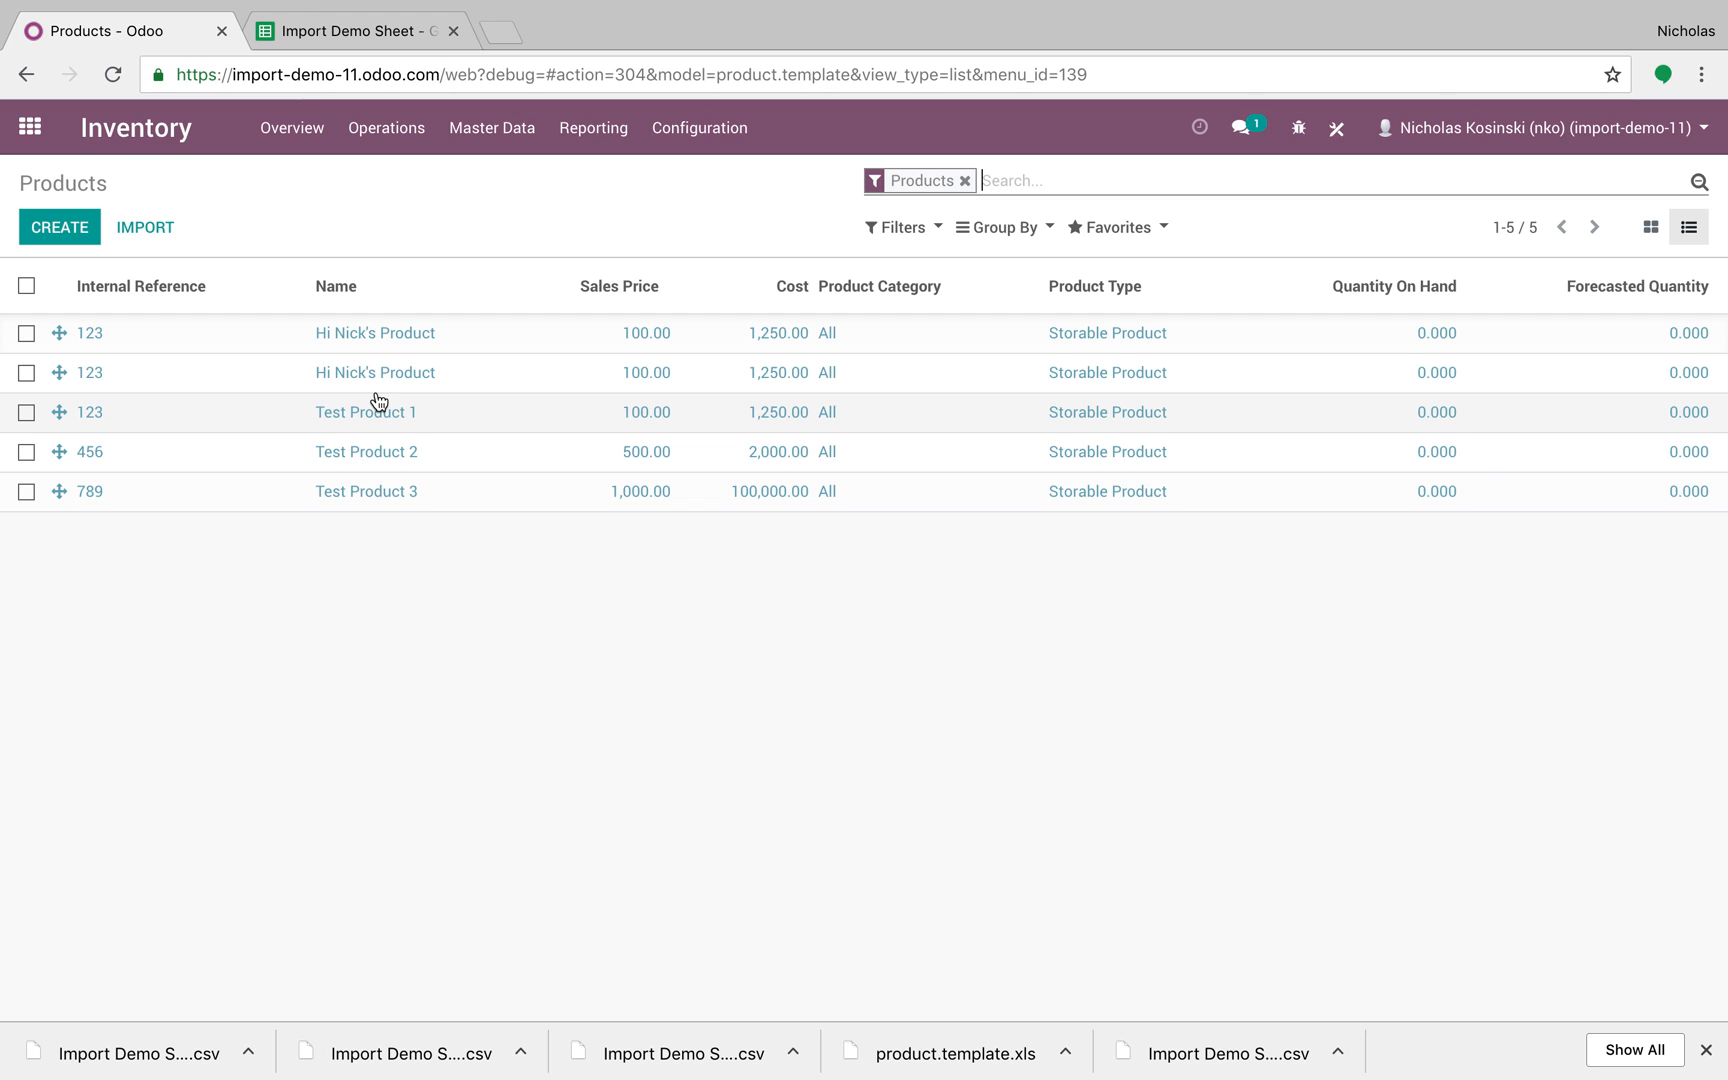
pyautogui.click(44, 126)
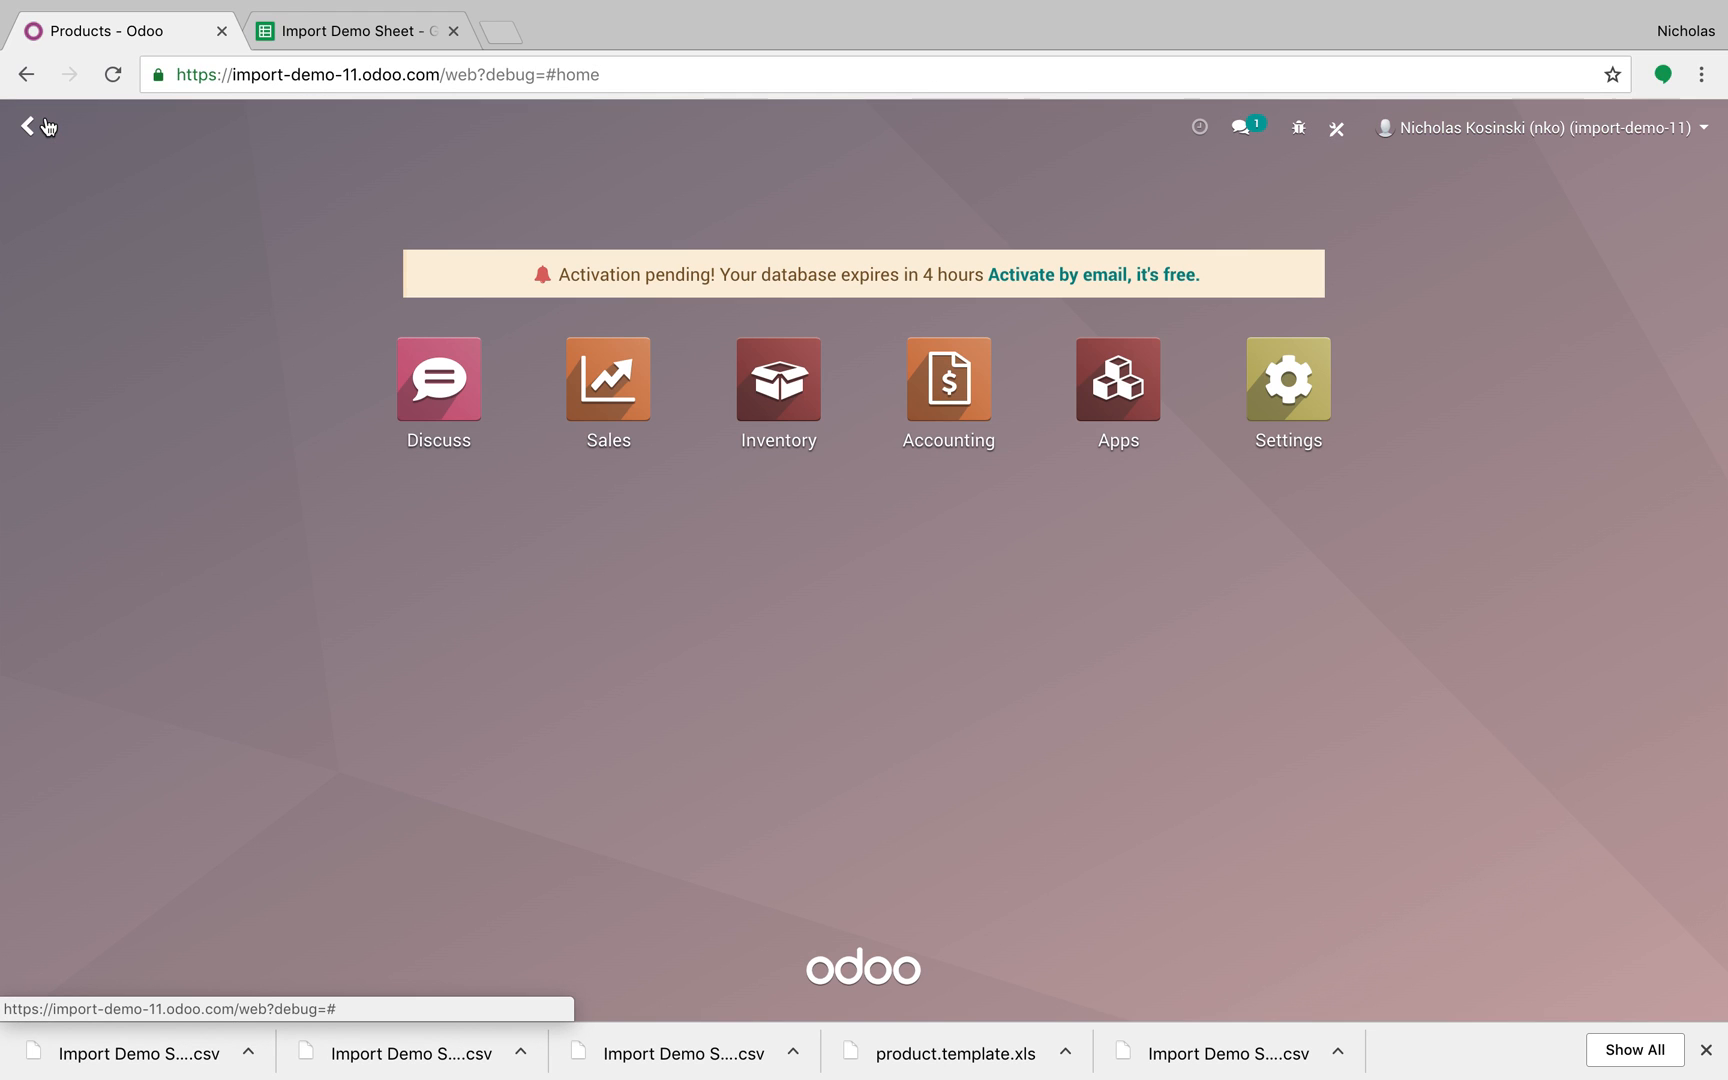